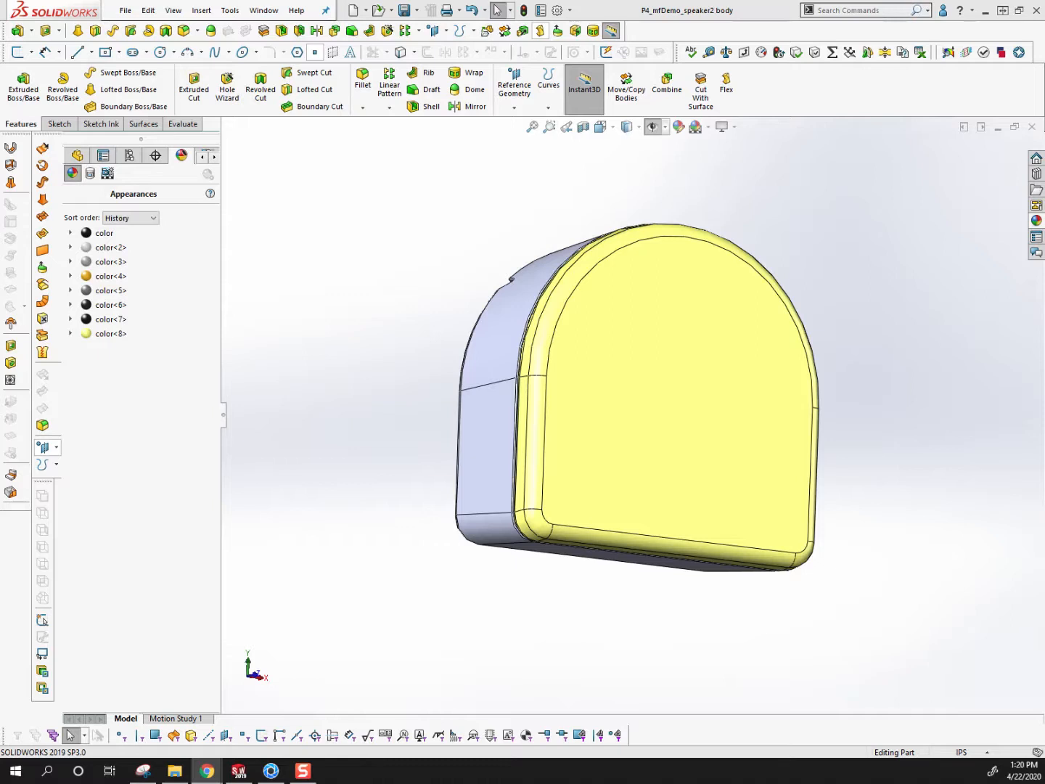
Switch to the Project 4 folder in Box and create a new folder named "Feedback for April 22"
drag(0, 116, 719, 78)
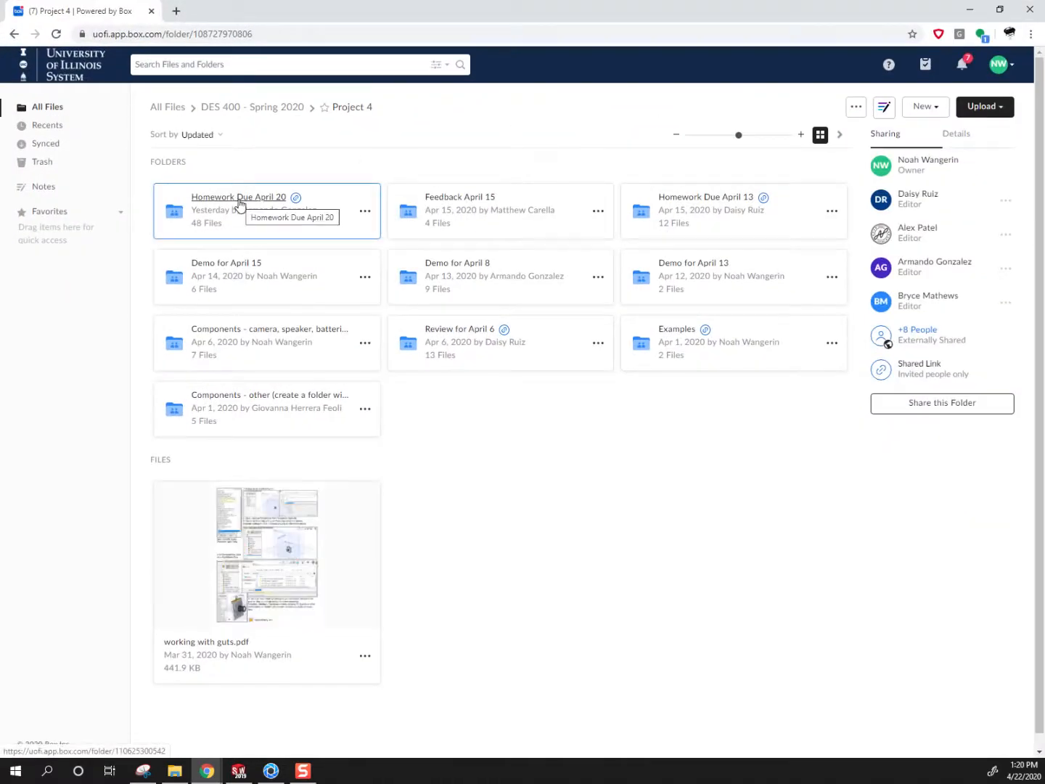
click(936, 110)
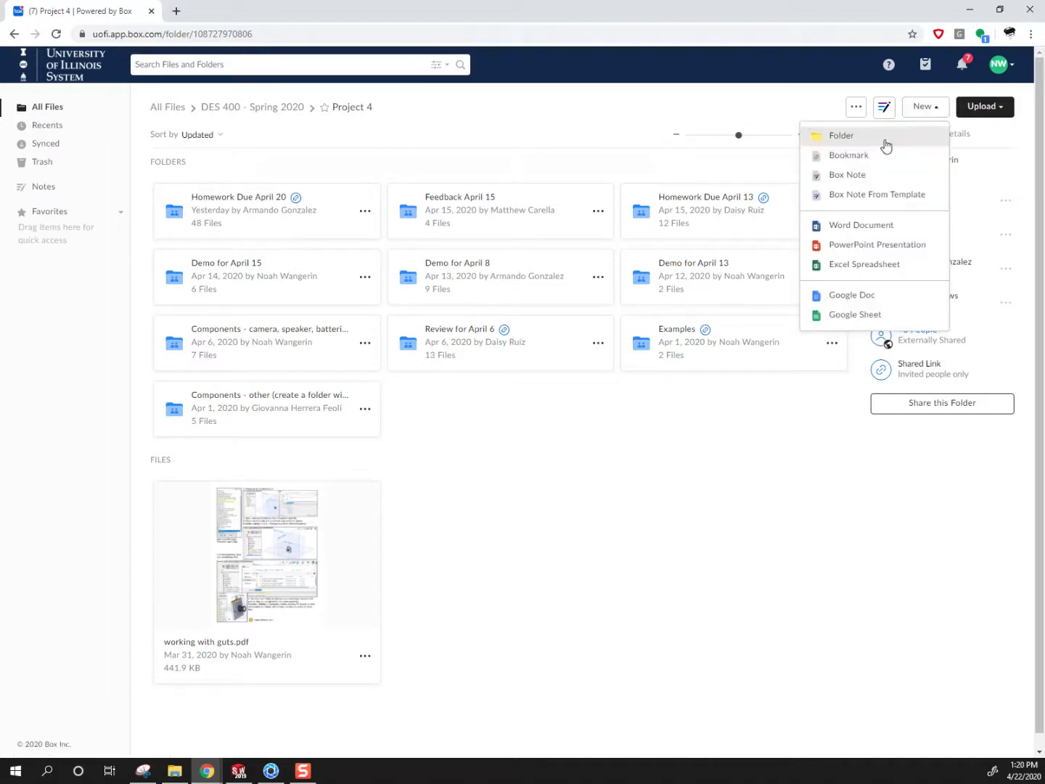
click(842, 136)
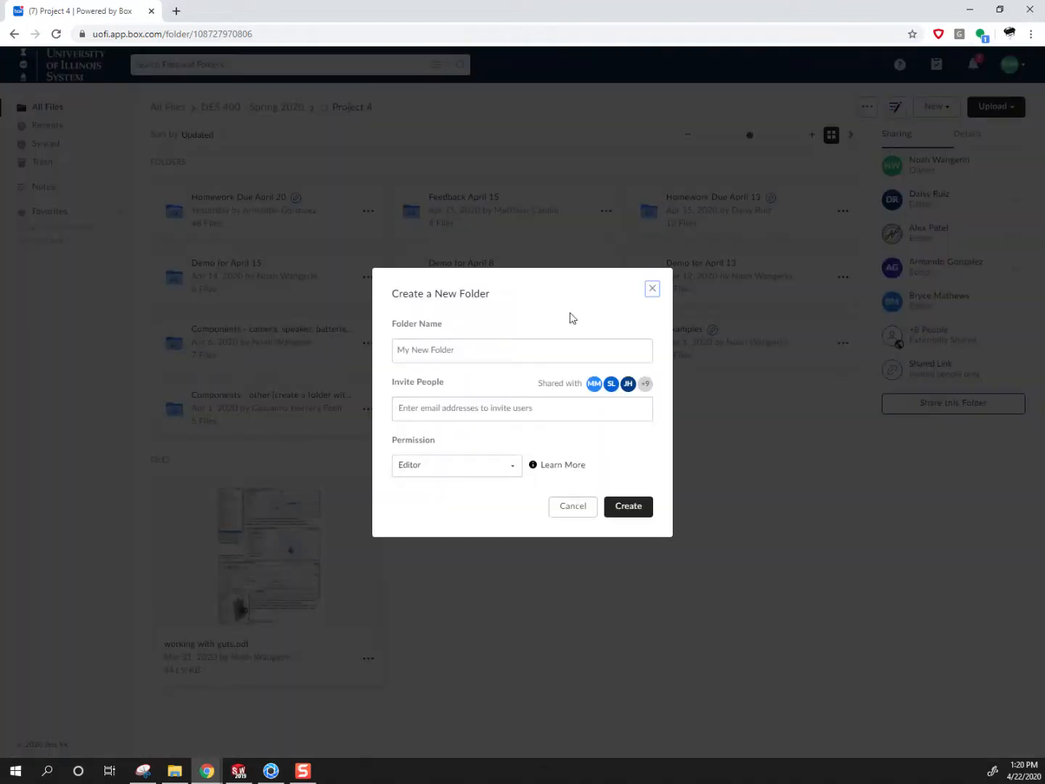
click(479, 357)
text(Feedba)
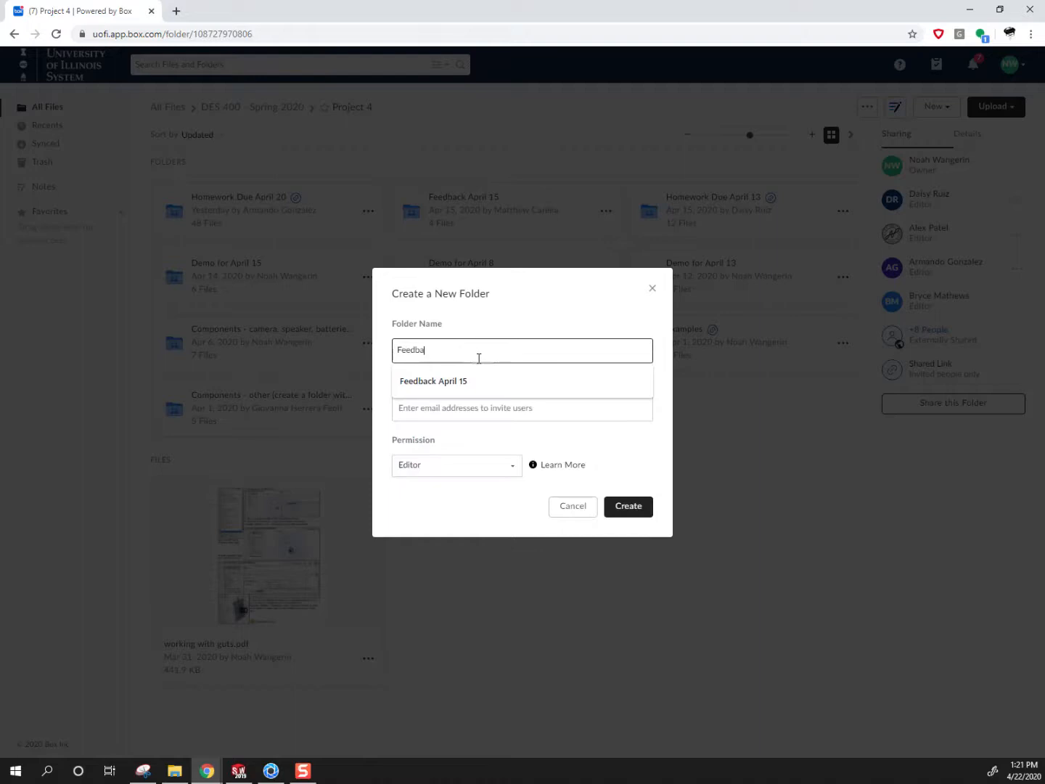
text(ck for April 22)
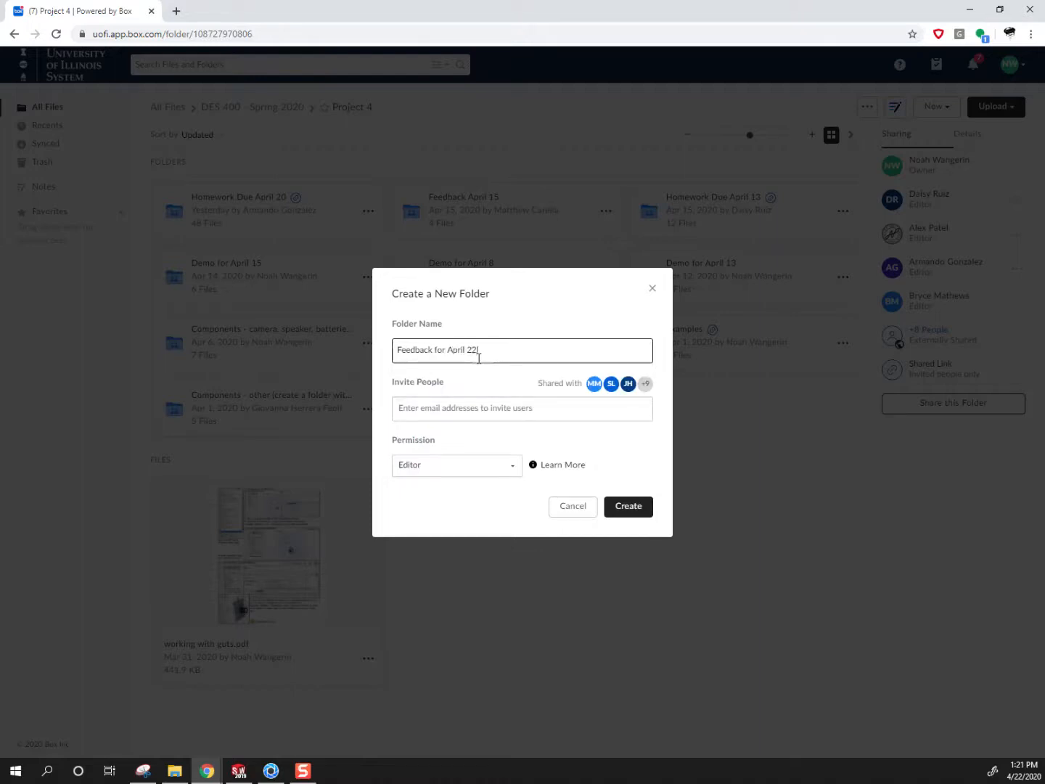
click(614, 508)
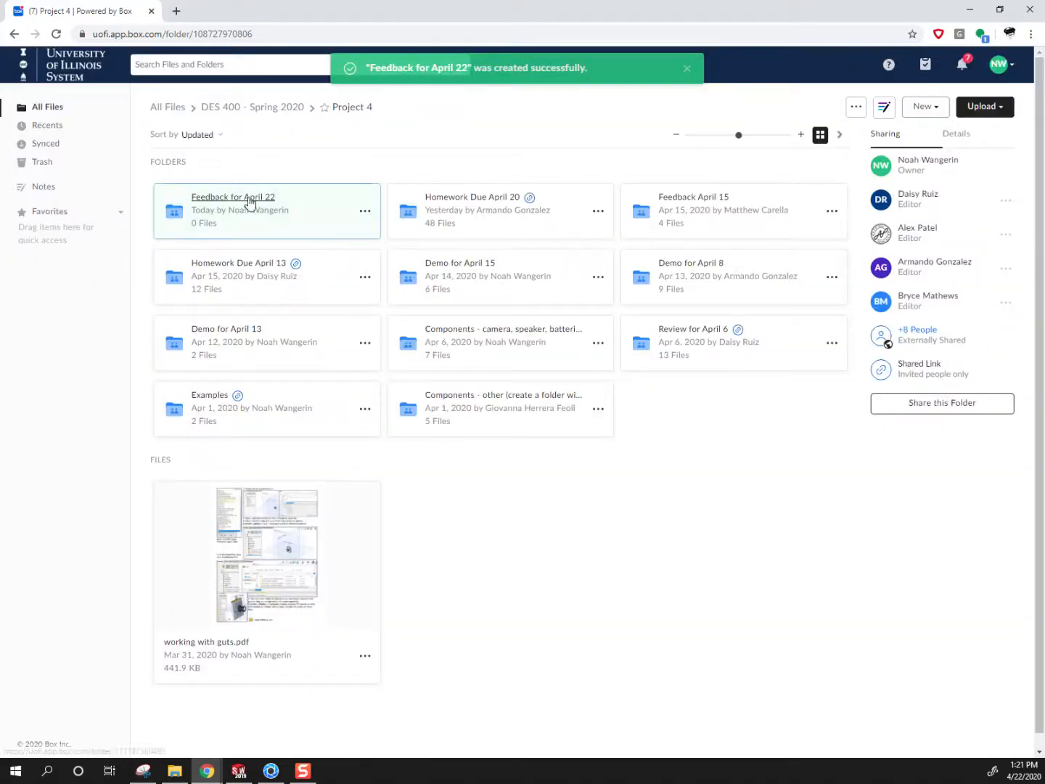
View the contents of the Homework Due April 20 folder and return to the speaker body part in SOLIDWORKS
click(504, 200)
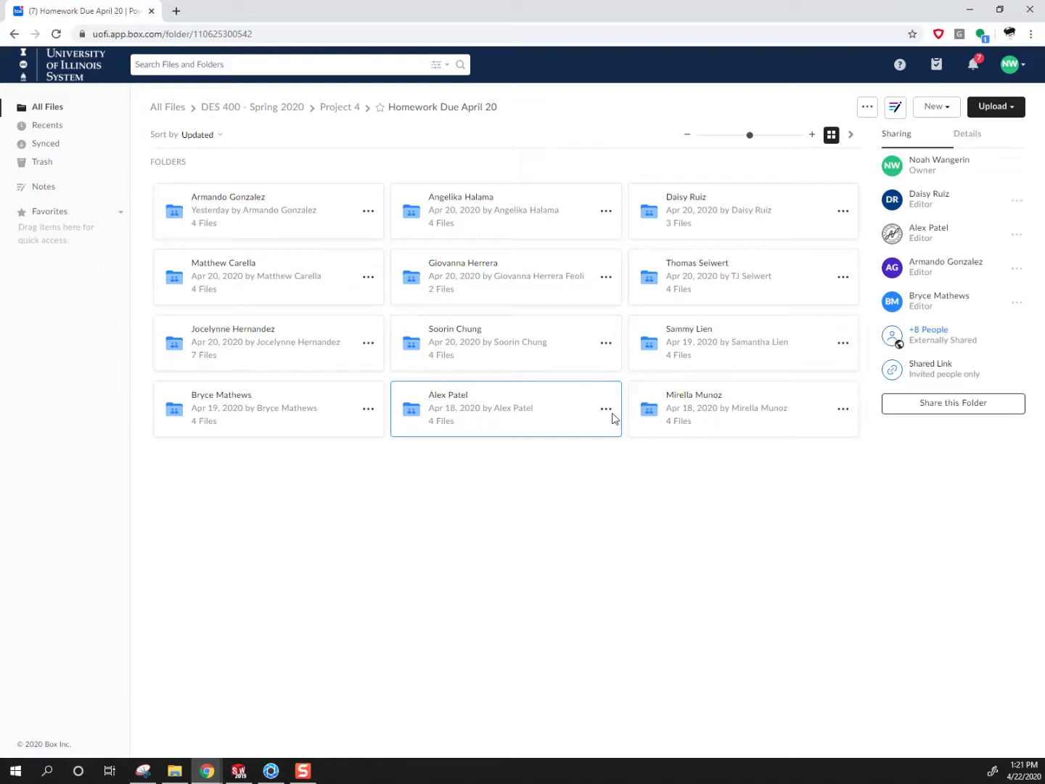
click(971, 15)
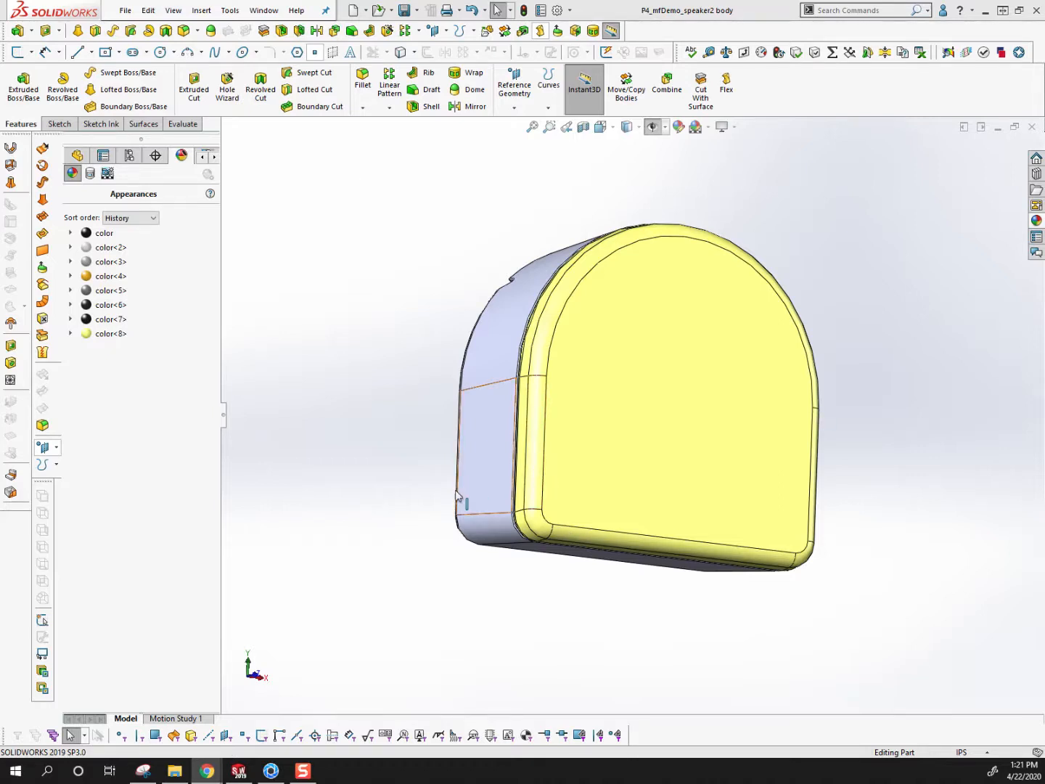
middle_drag(676, 461, 416, 553)
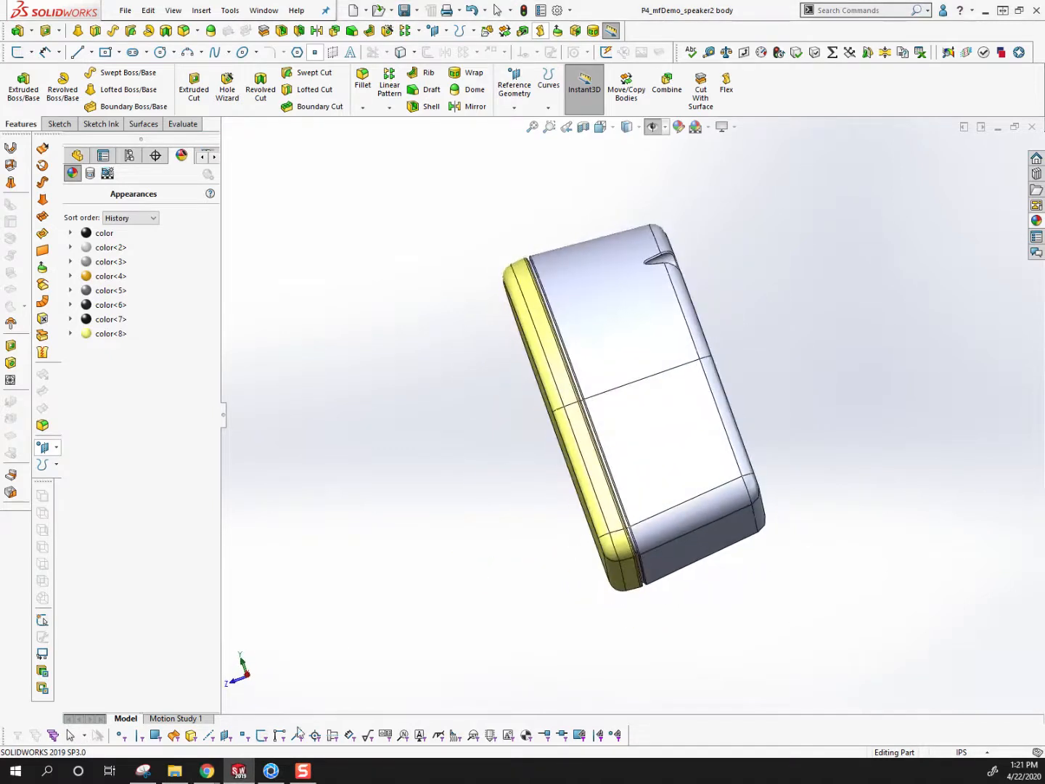
Switch to KeyShot and import the SOLIDWORKS part P4_mfDemo_speaker2 face from Project 4's Homework Due April 20 folder with the default import settings
click(271, 771)
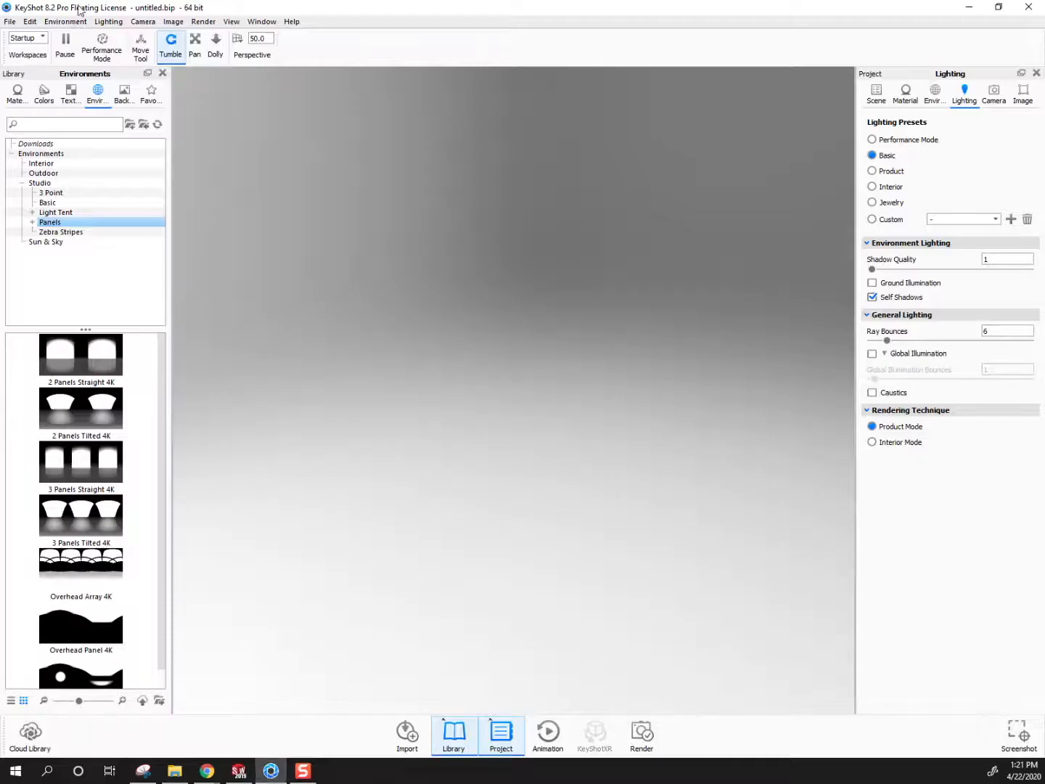
click(10, 22)
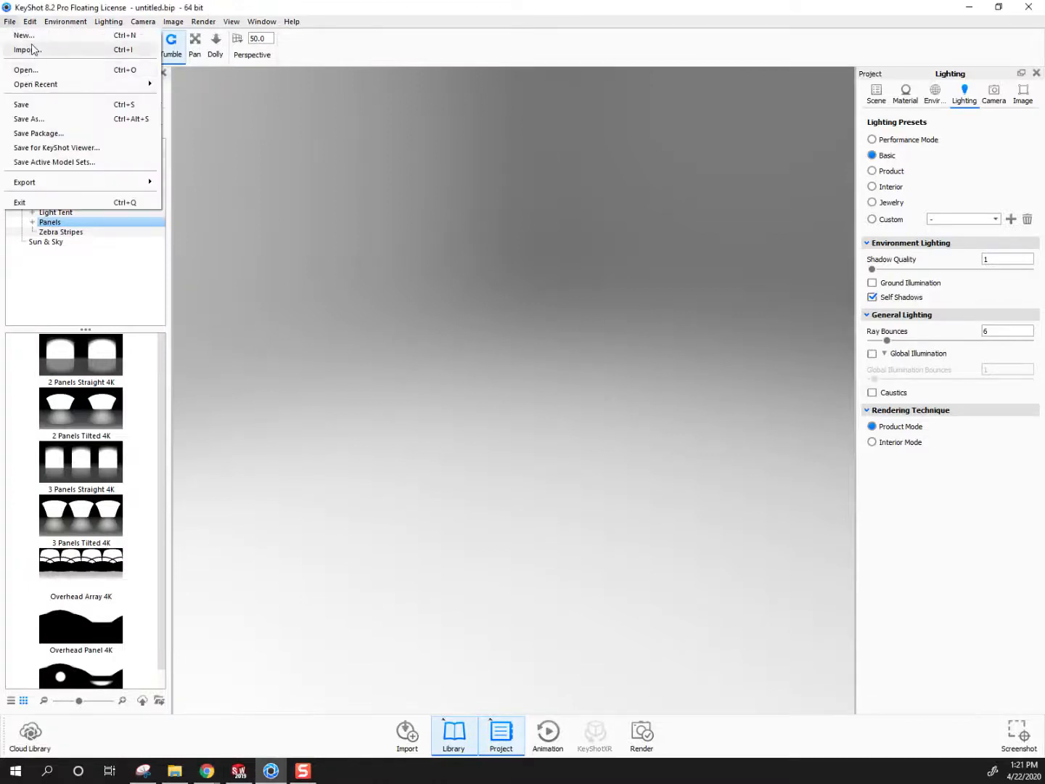
click(29, 48)
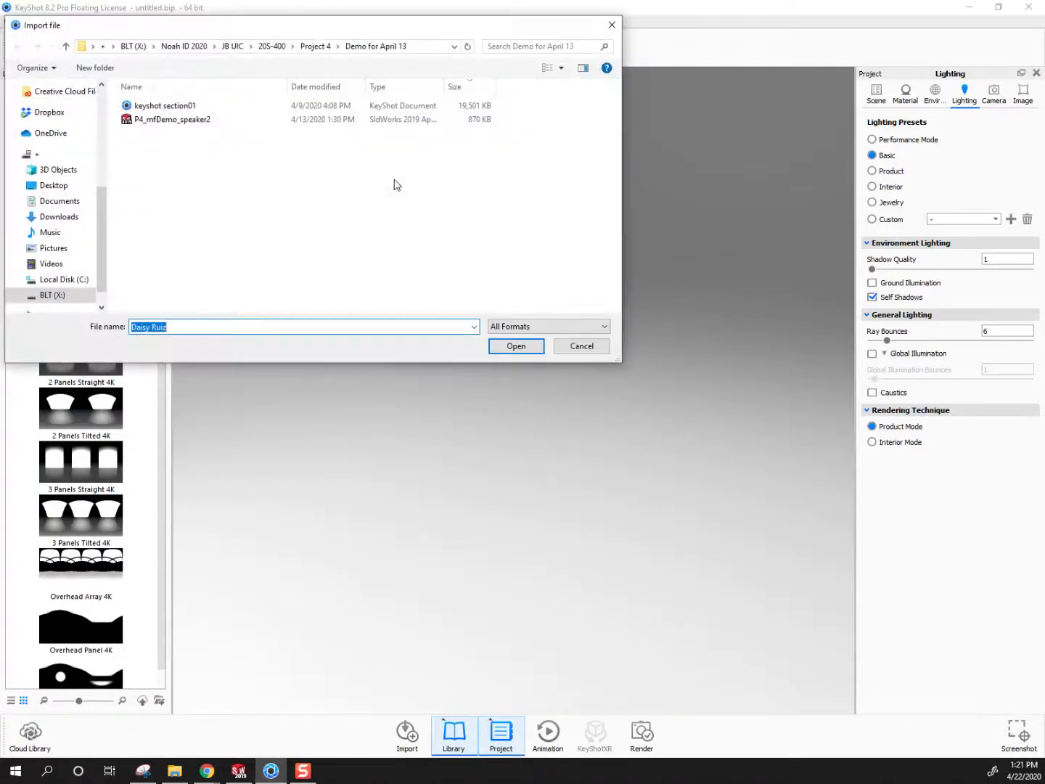
click(324, 47)
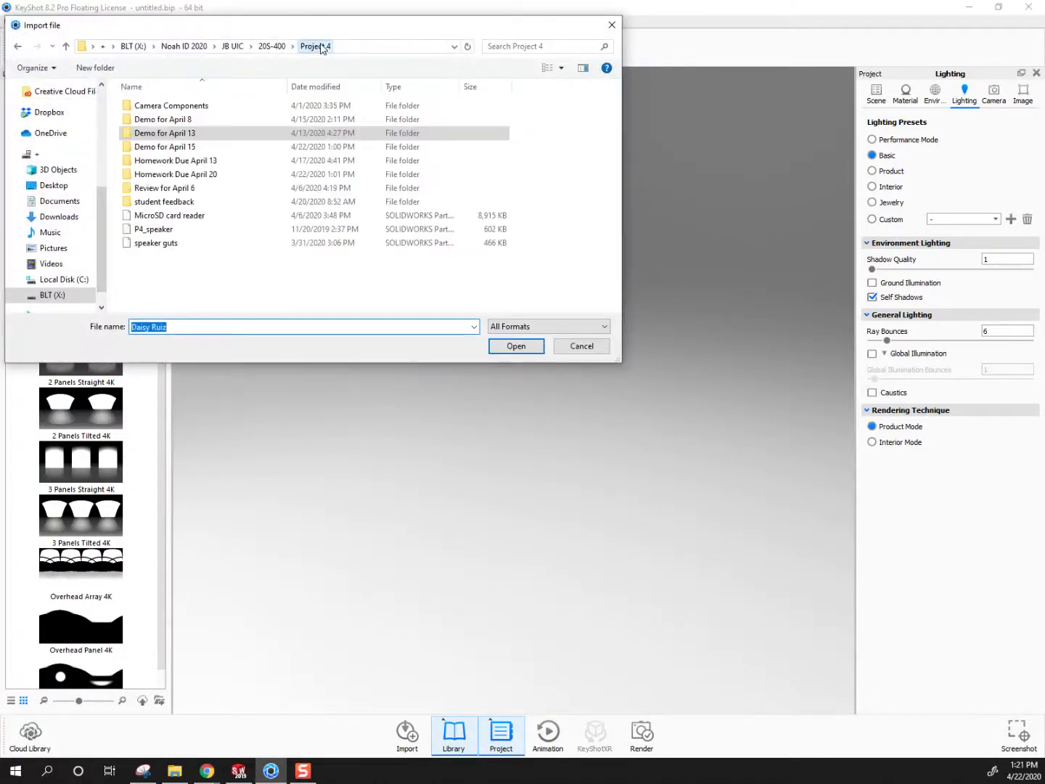
double_click(208, 173)
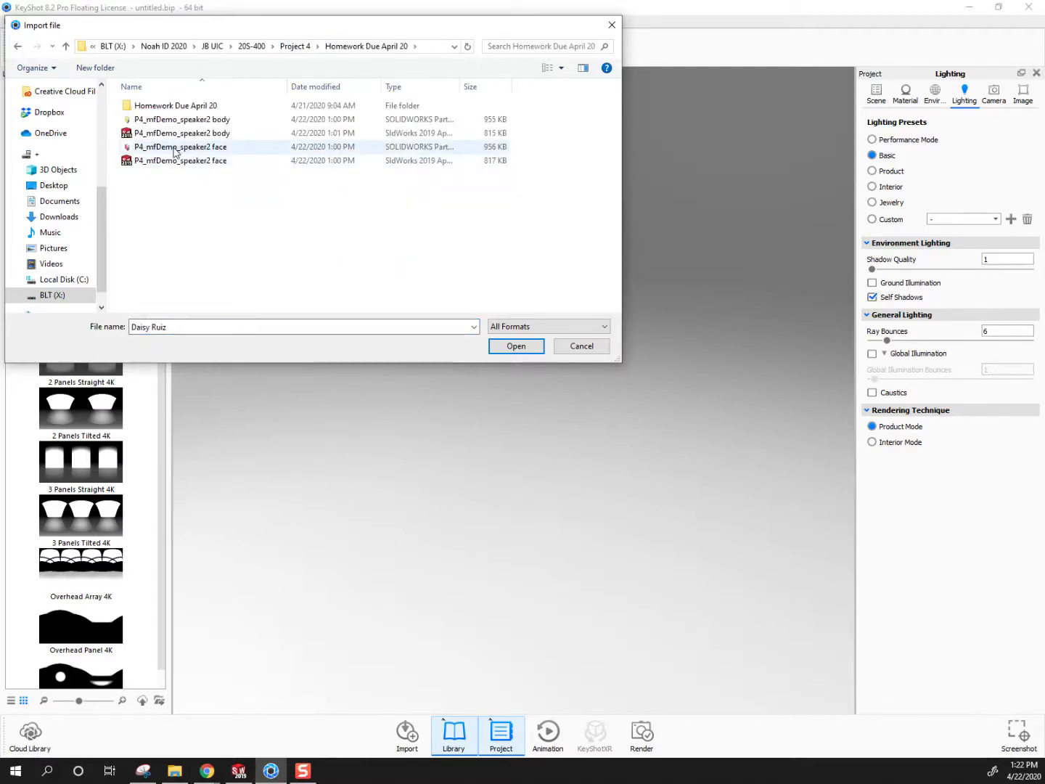
click(209, 148)
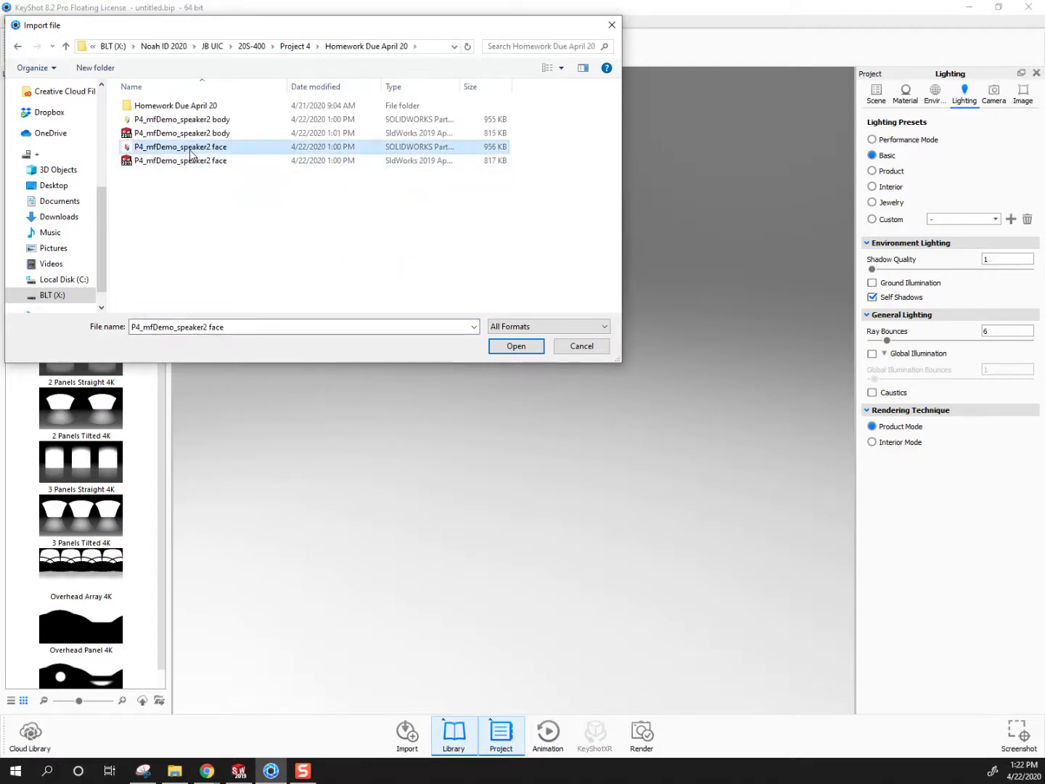
click(507, 347)
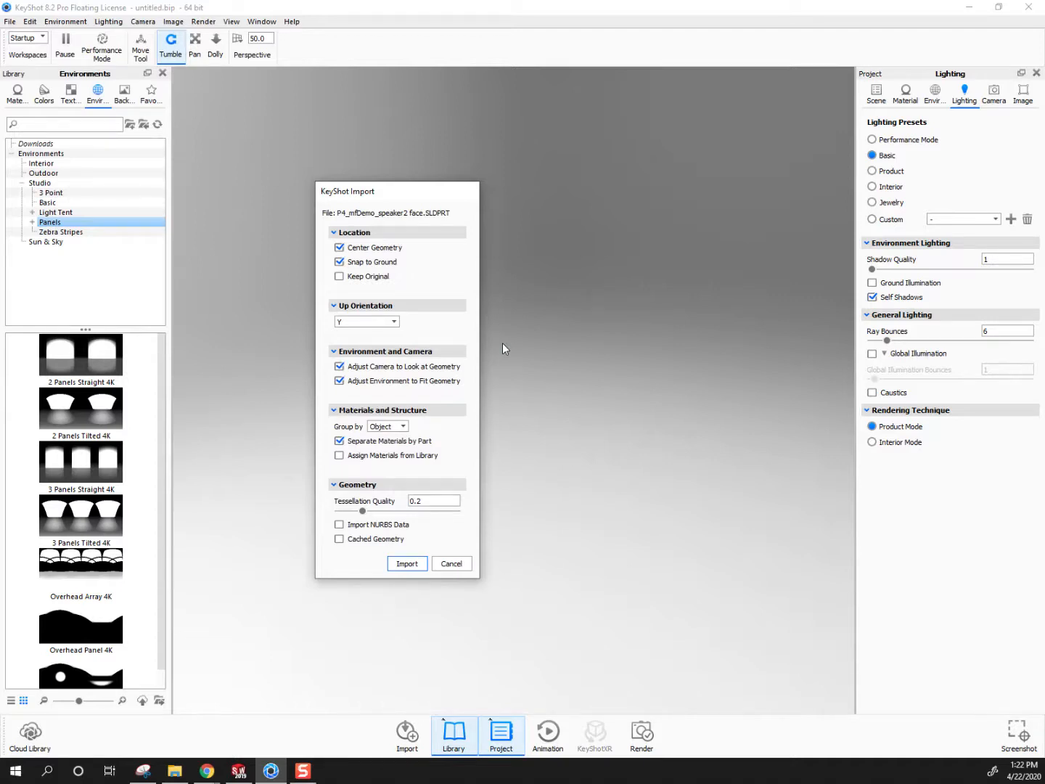
click(403, 564)
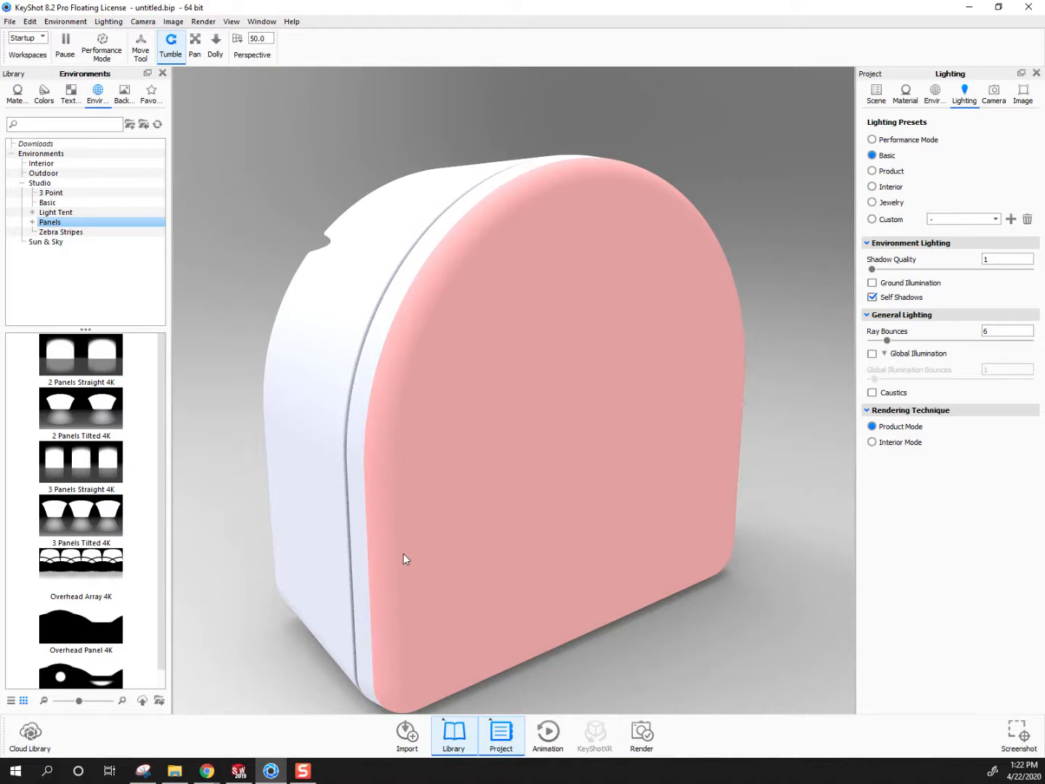
Look over the imported speaker and expand its model set in the scene tree down to the individual parts
scroll(593, 482, down, 5)
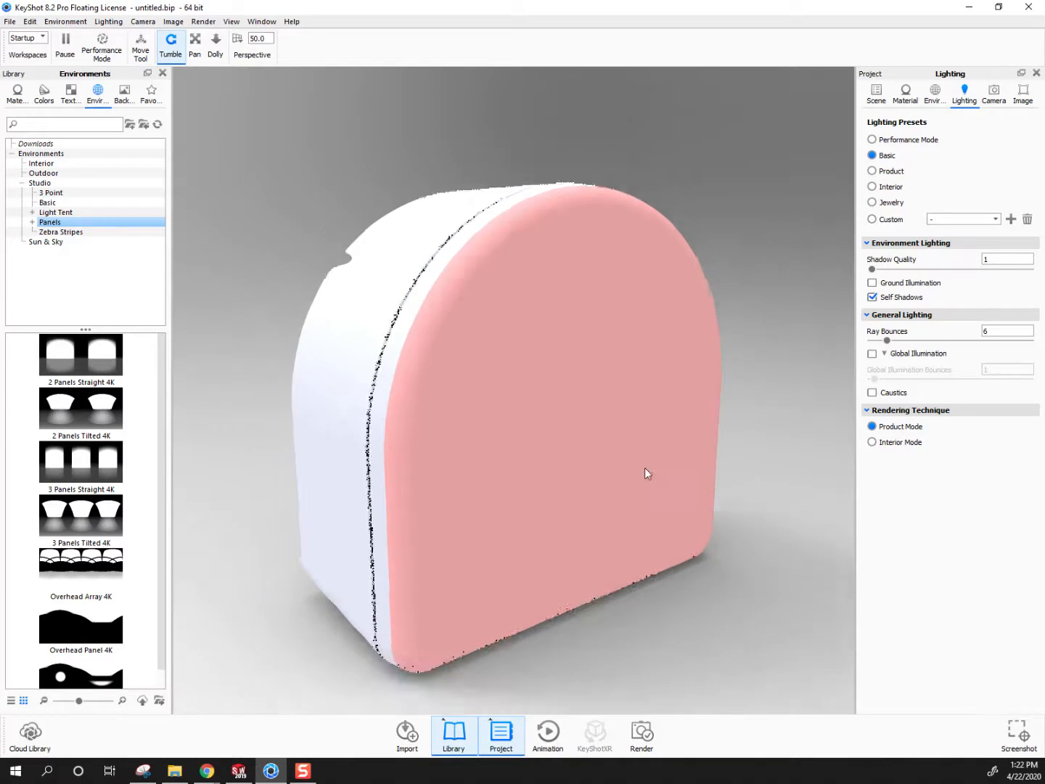
drag(629, 550, 321, 544)
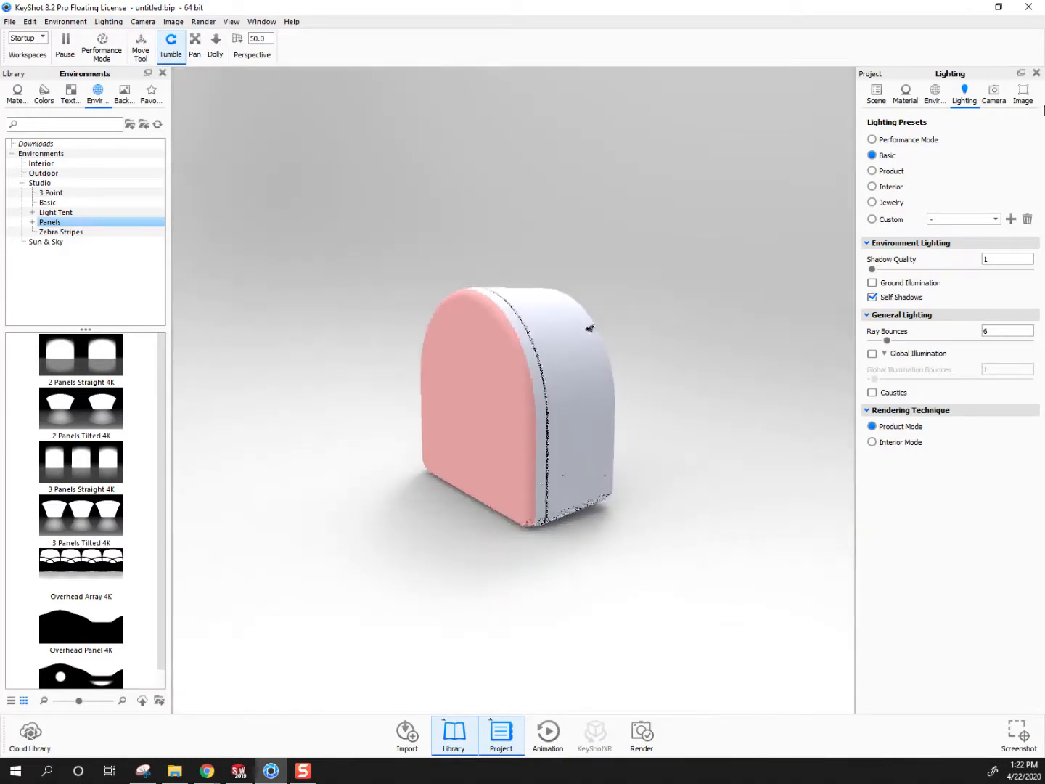
click(875, 94)
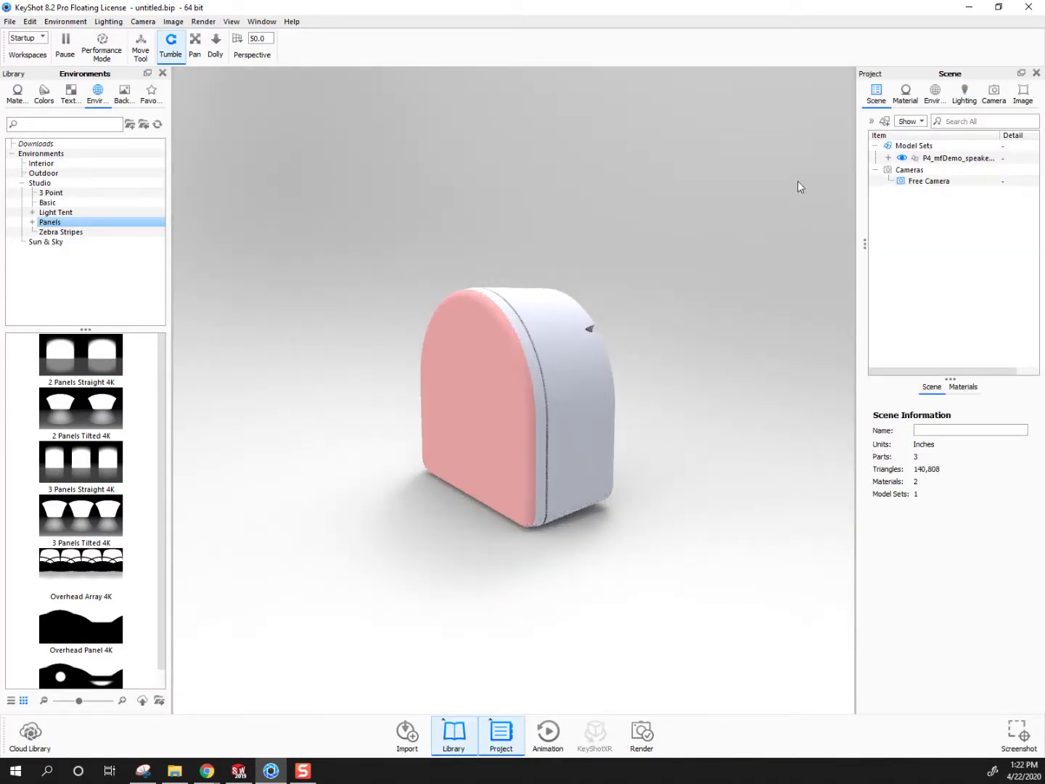
click(889, 157)
click(901, 183)
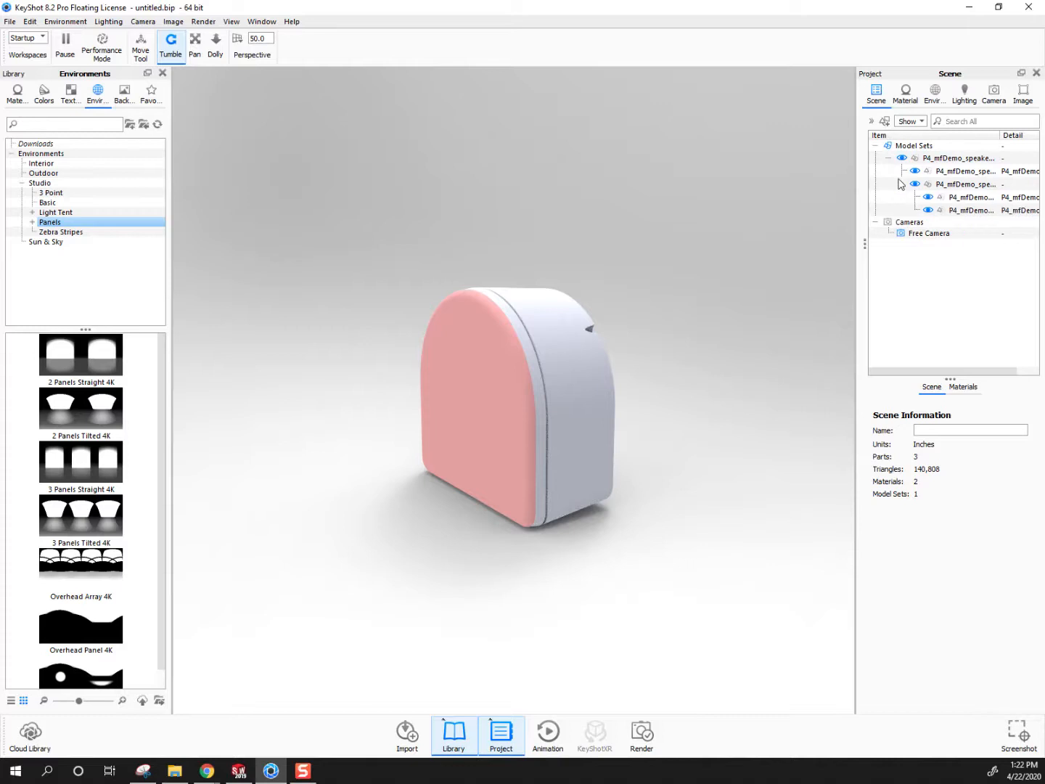
Temporarily hide the speaker's rear housing, examine the inside of the front part, and show the housing again
right_click(592, 346)
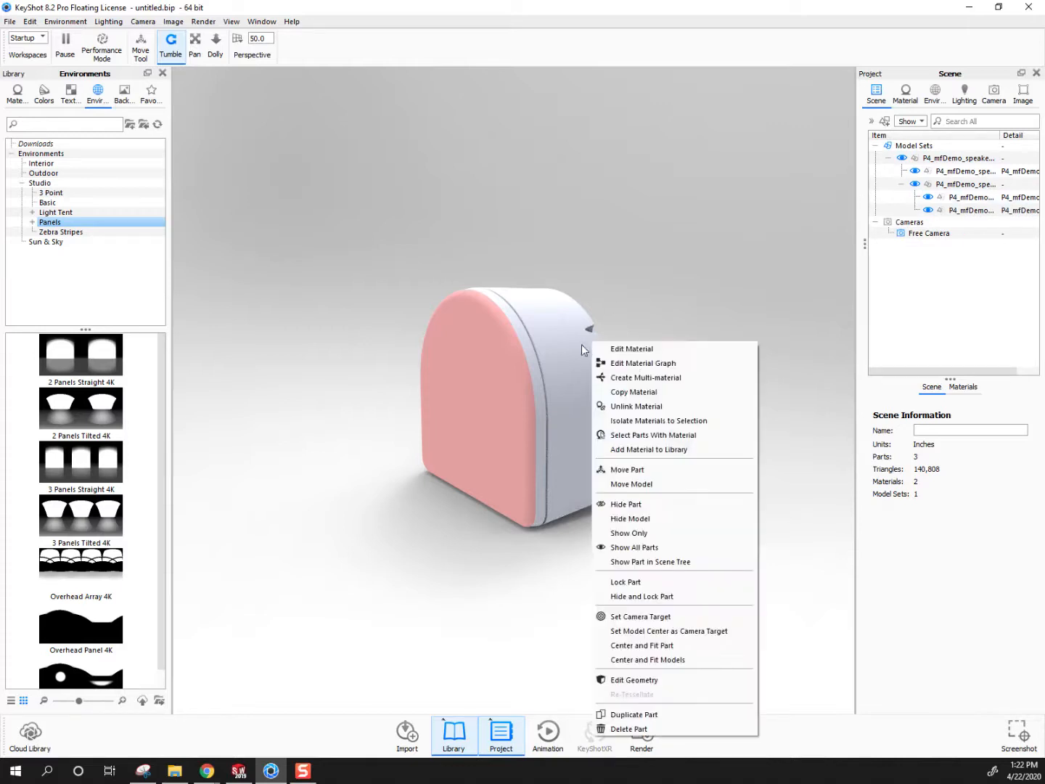
click(626, 504)
drag(660, 439, 313, 471)
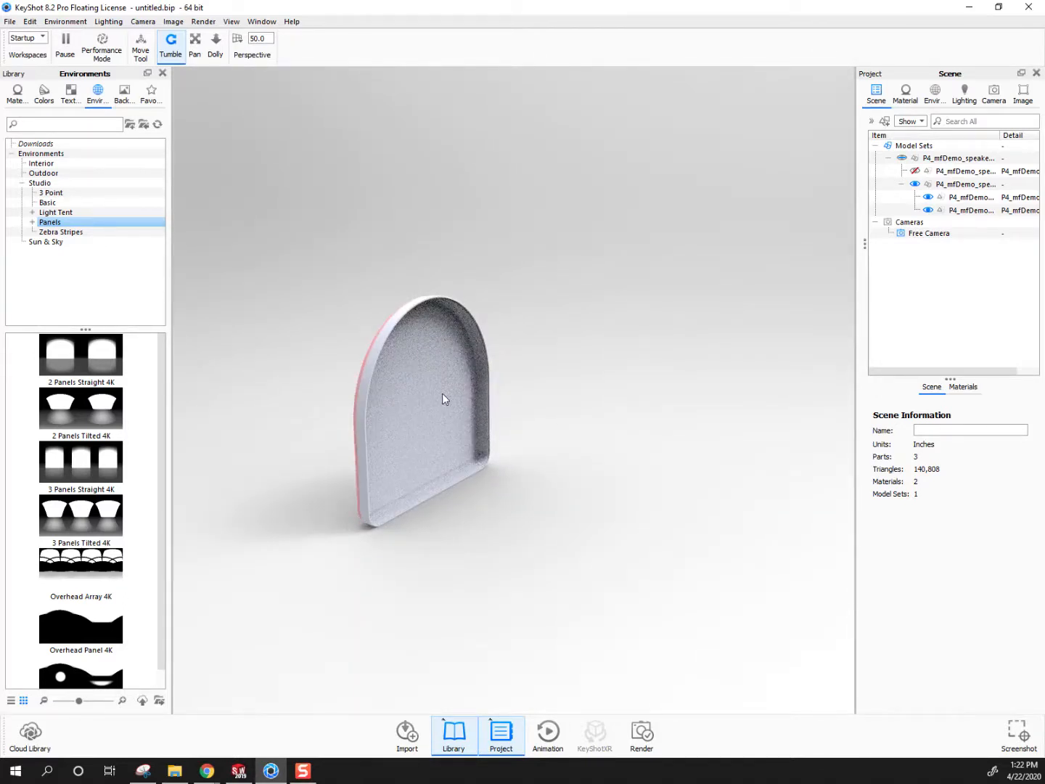
drag(462, 525, 643, 404)
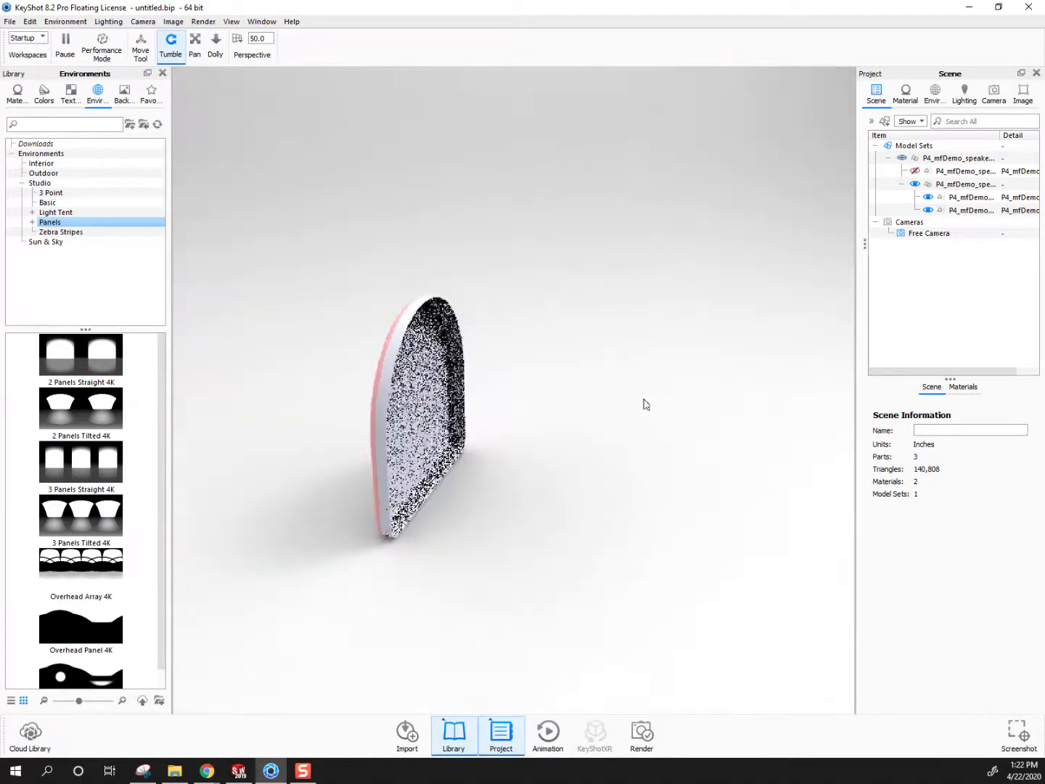
click(915, 170)
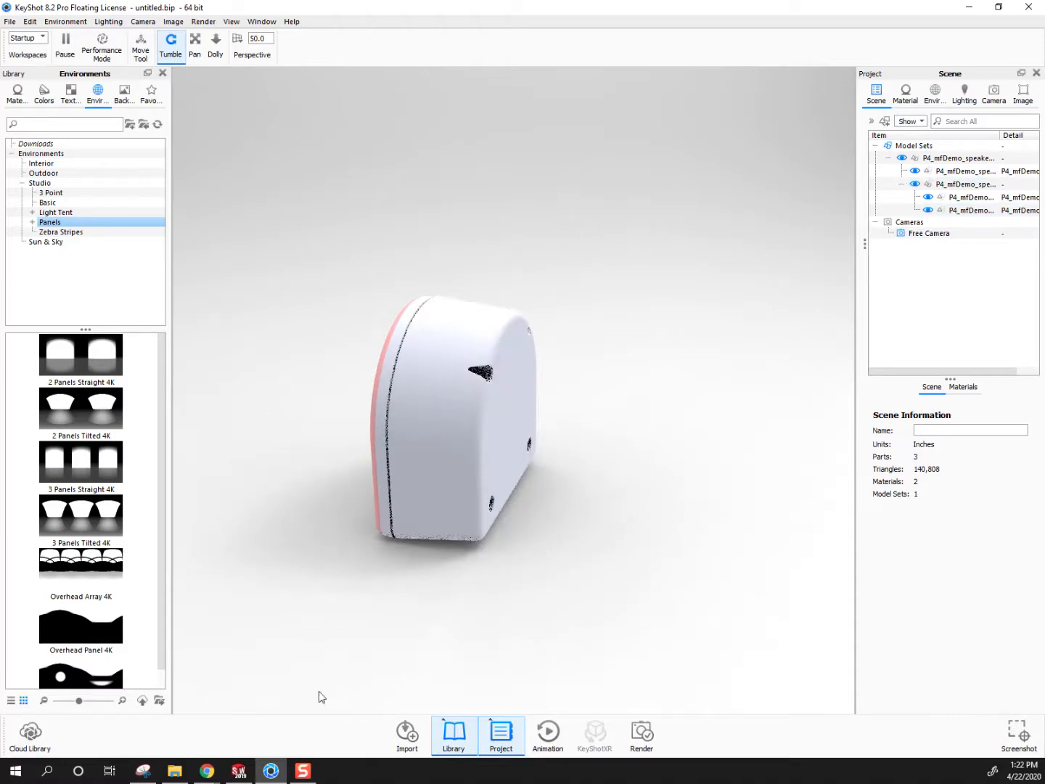
Switch to SOLIDWORKS and open the part P4_mfDemo_speaker2 face from the Homework Due April 20 folder
click(241, 775)
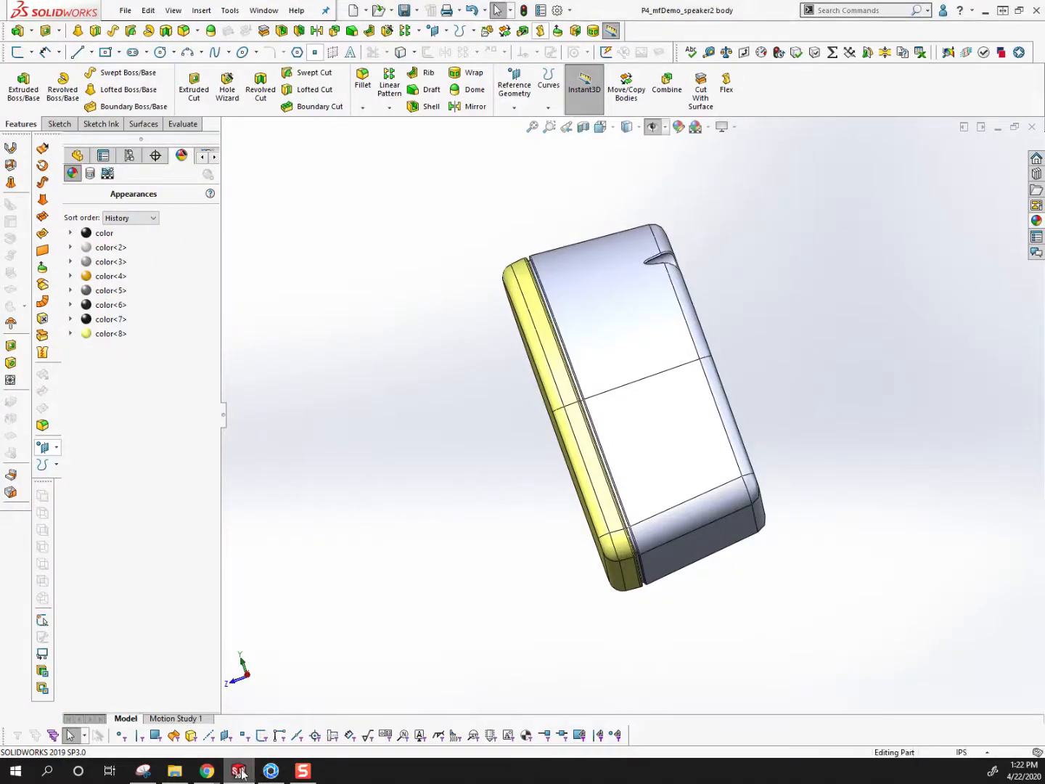
click(264, 9)
click(127, 11)
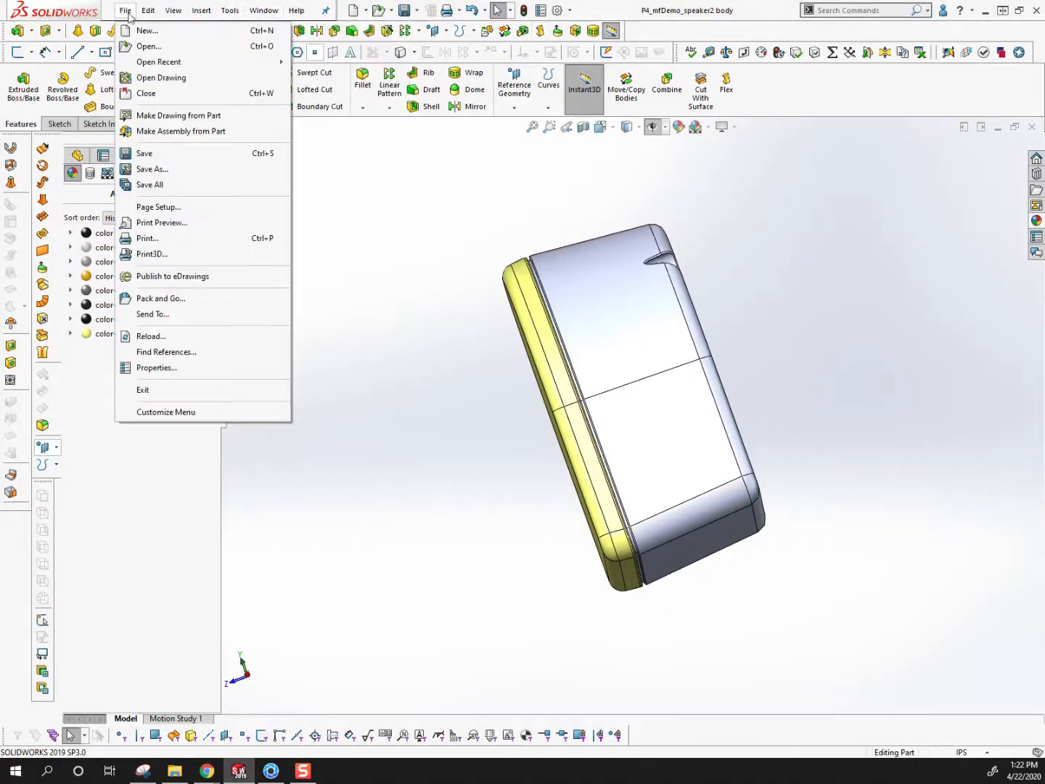
click(139, 47)
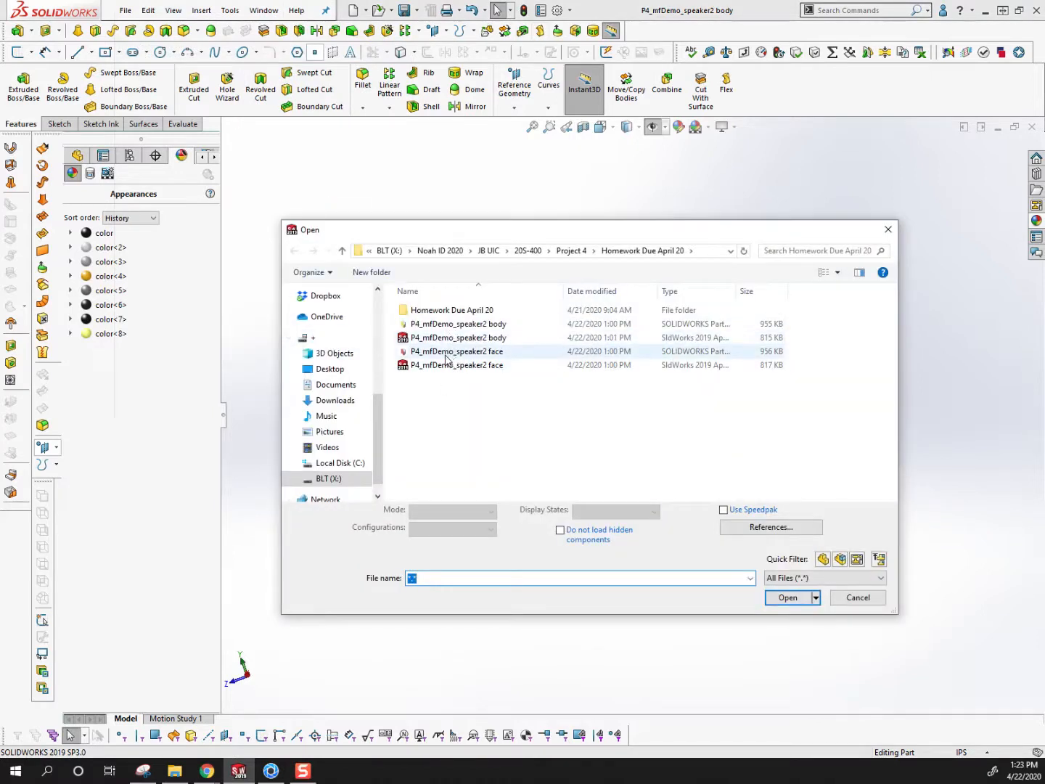
click(446, 353)
click(787, 597)
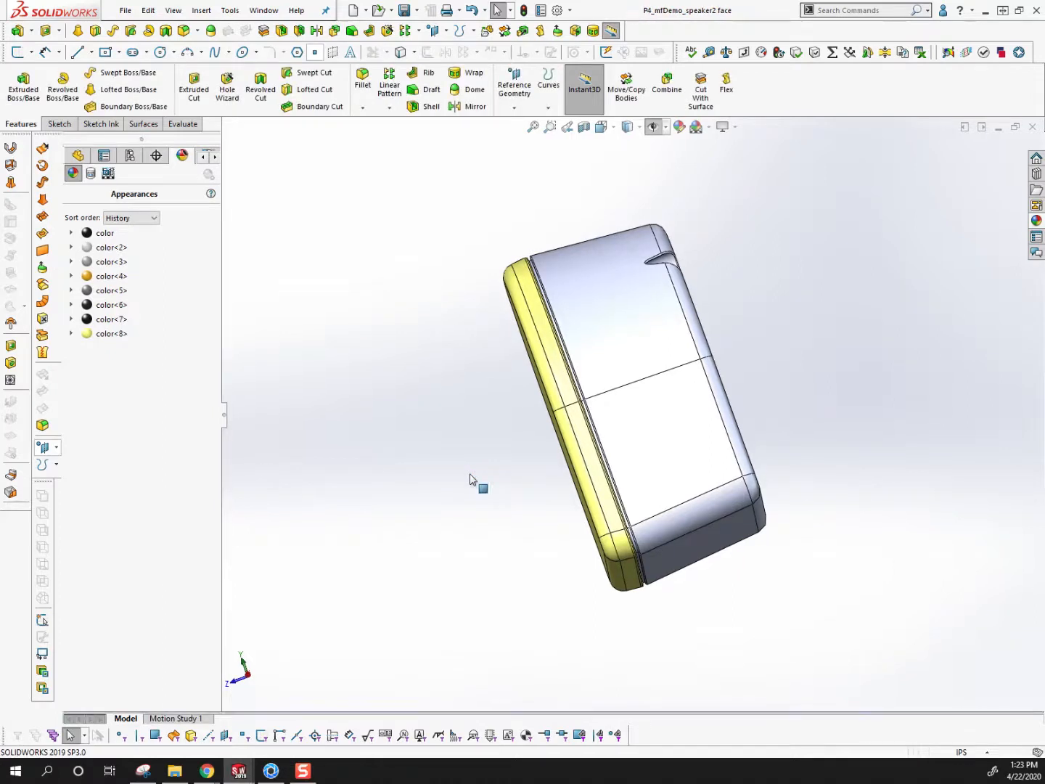
Hide the red front face body of the speaker enclosure
click(537, 391)
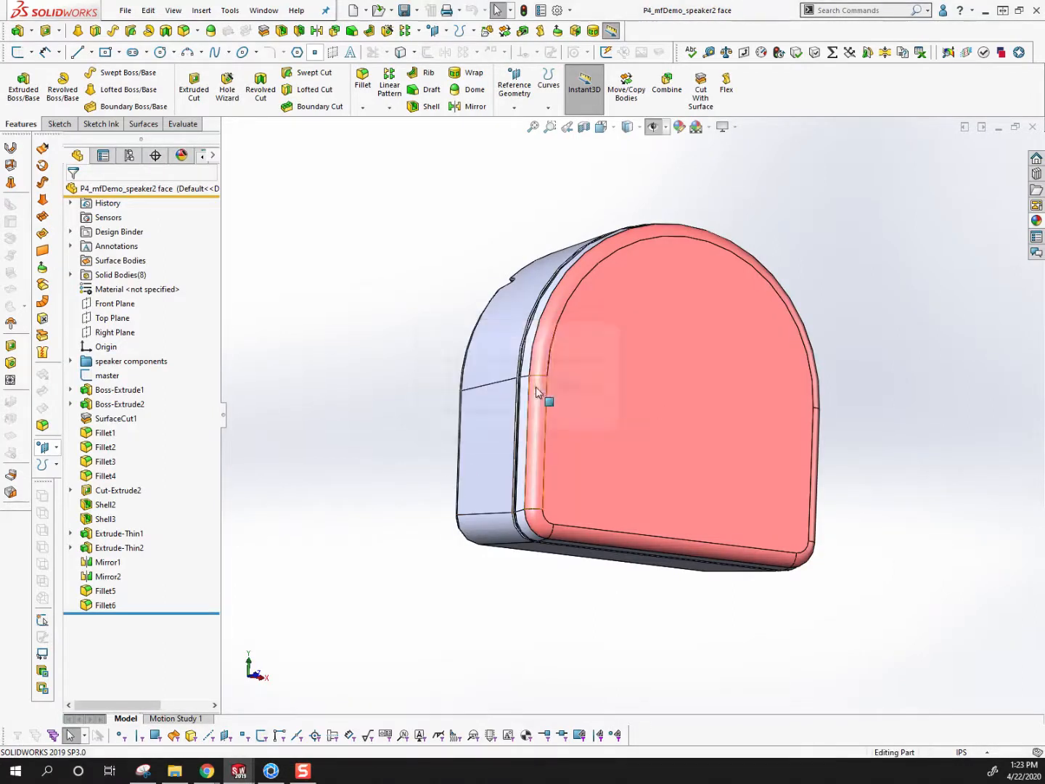
middle_drag(683, 382, 522, 363)
right_click(520, 363)
click(536, 356)
middle_drag(527, 427, 662, 369)
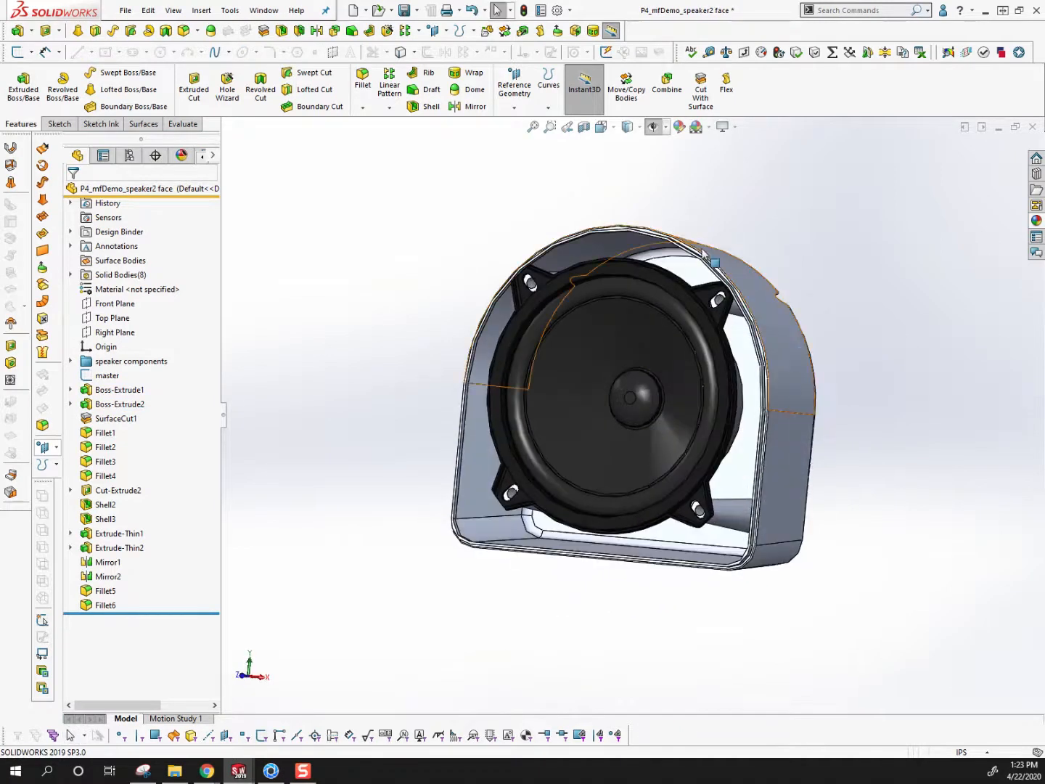
Edit the Boss-Extrude1 feature of the speaker housing and turn on Merge result
click(703, 252)
click(122, 393)
click(129, 354)
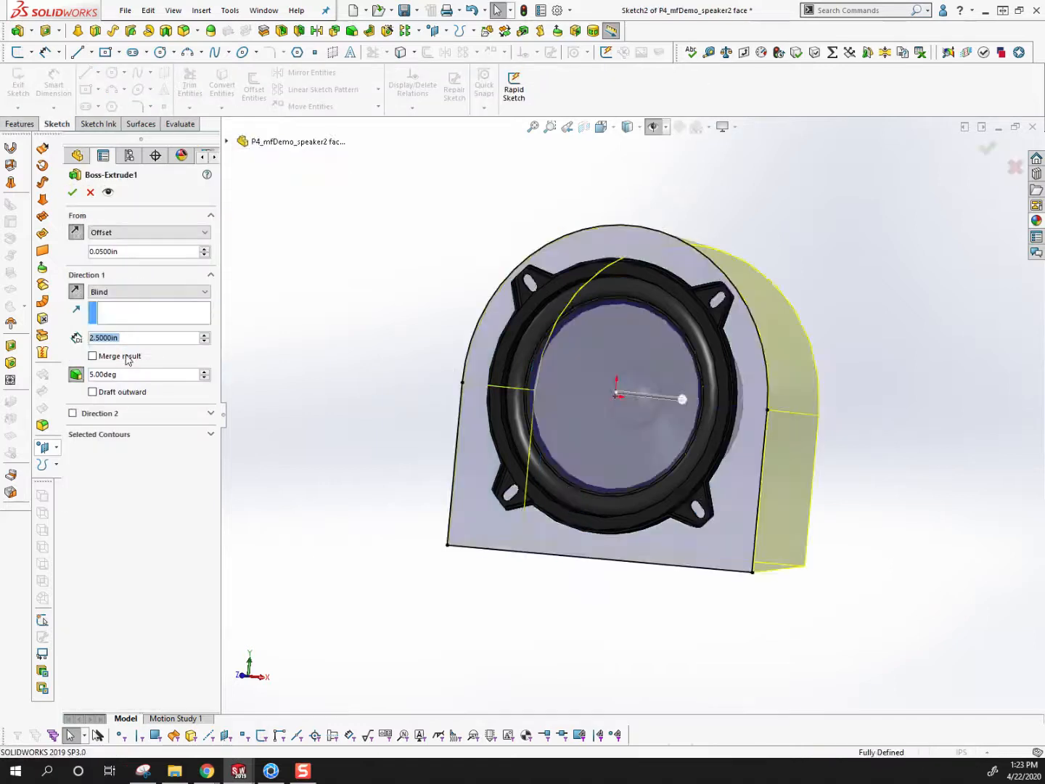
click(94, 356)
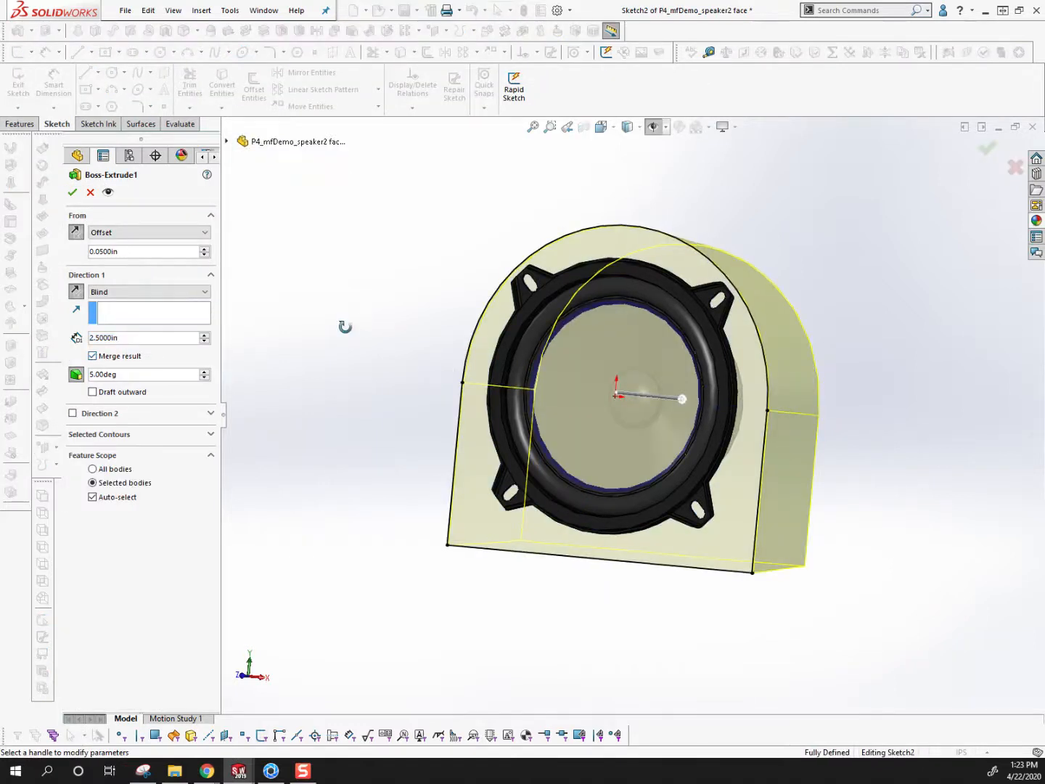
middle_drag(344, 327, 277, 380)
middle_drag(592, 341, 649, 358)
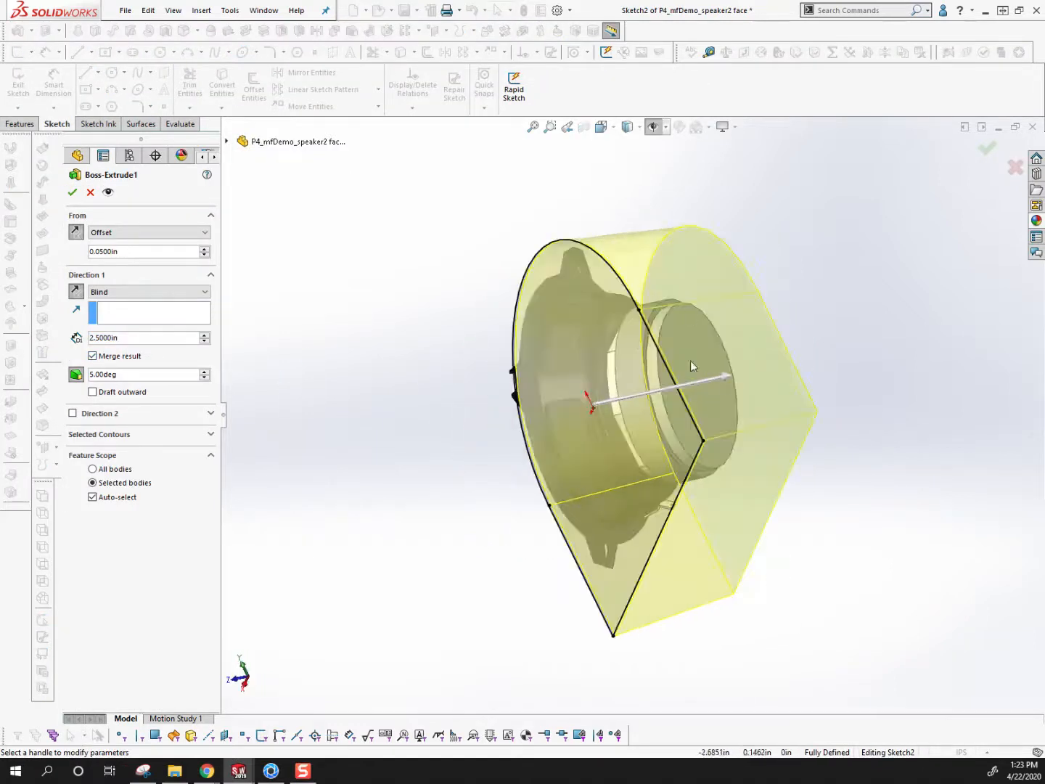
click(72, 192)
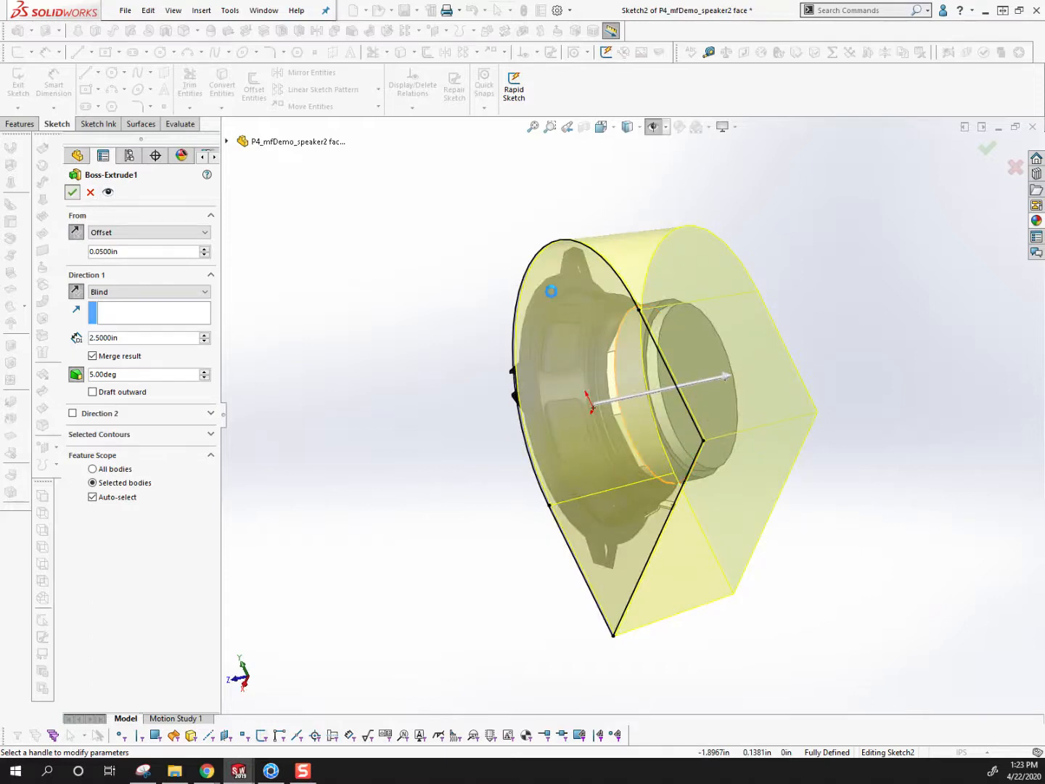
Undo the Merge result change to Boss-Extrude1 and review the feature's settings without editing them
middle_drag(553, 291, 541, 450)
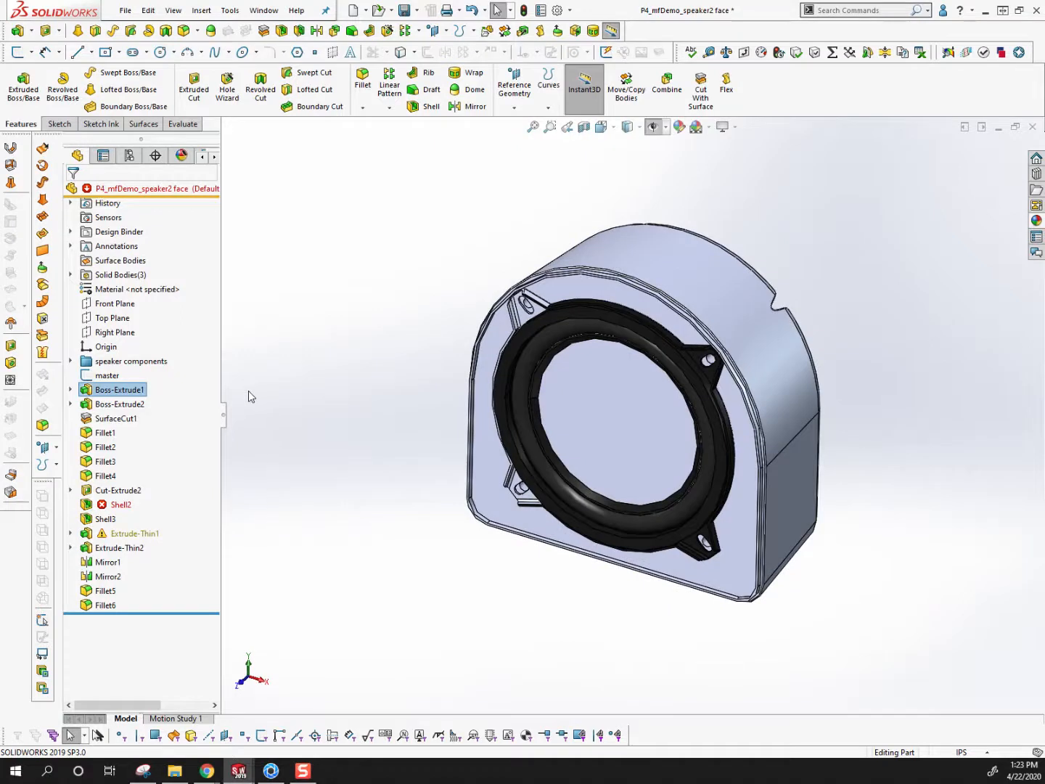
key(ctrl+z)
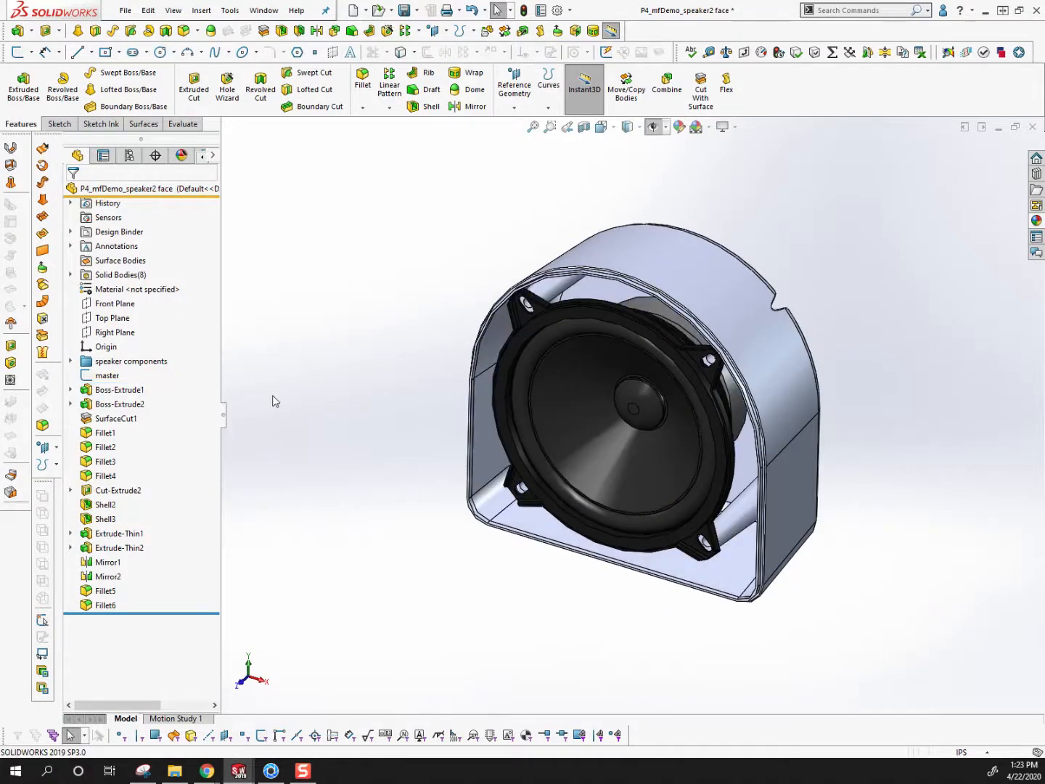
right_click(96, 390)
click(106, 350)
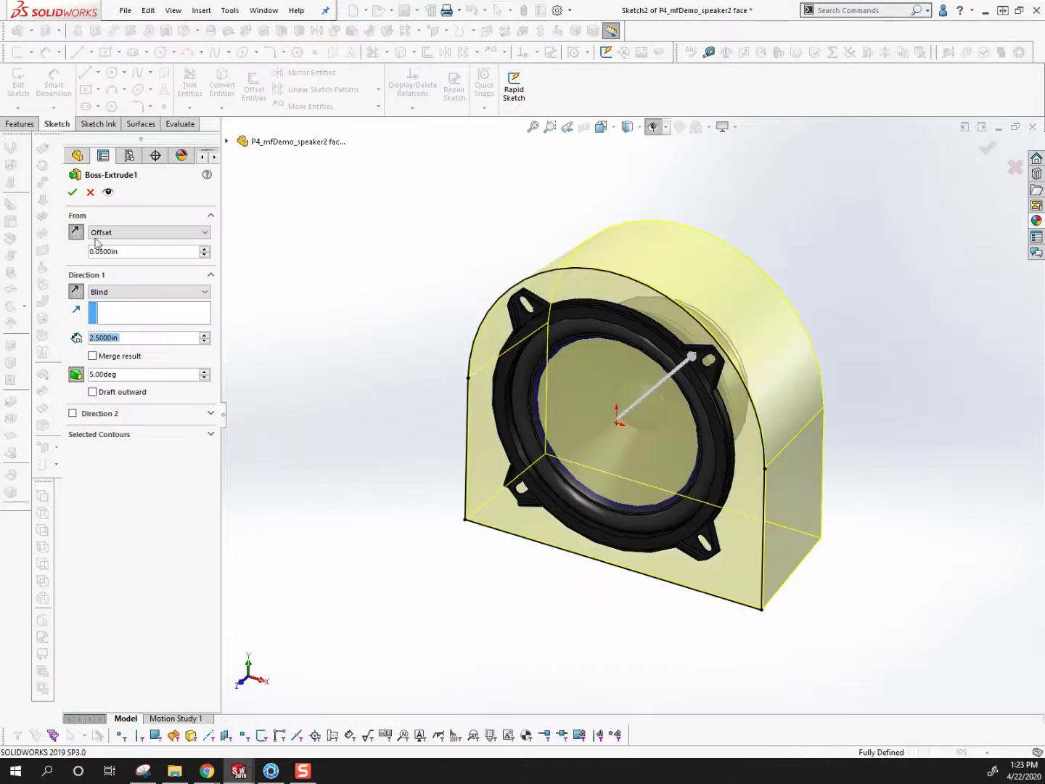
click(90, 193)
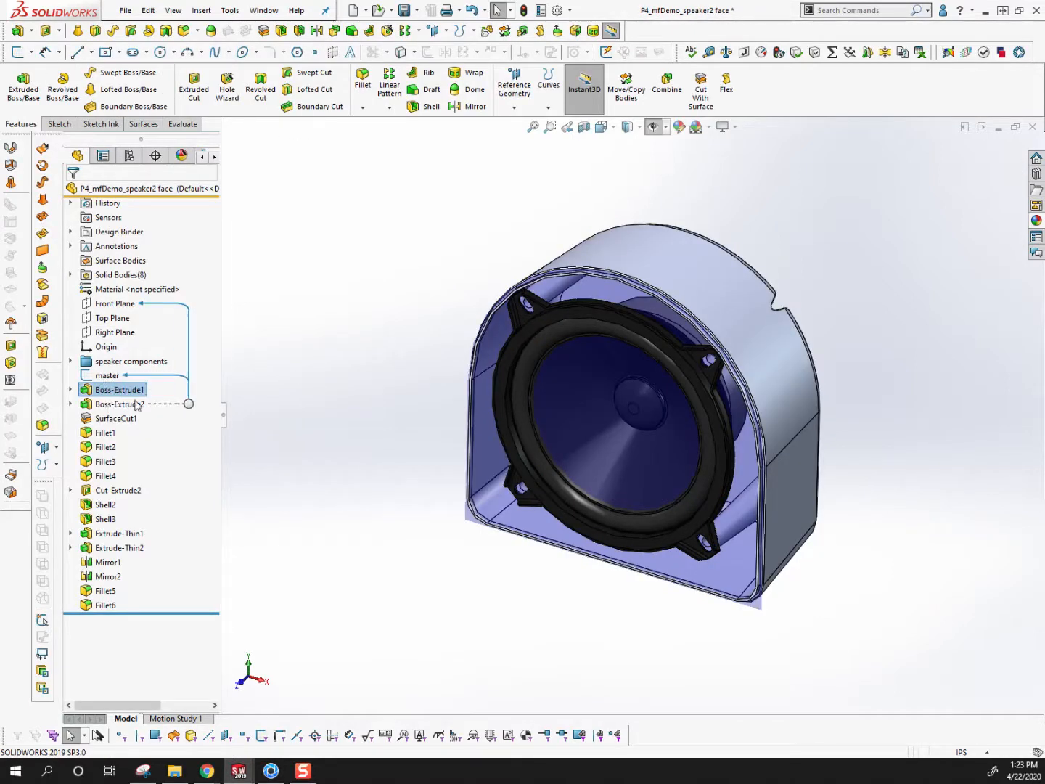
Examine which features form the housing's screw posts and rim lip, including Mirror2, Shell2, Cut-Extrude2 and Extrude-Thin1
scroll(508, 305, down, 3)
click(108, 576)
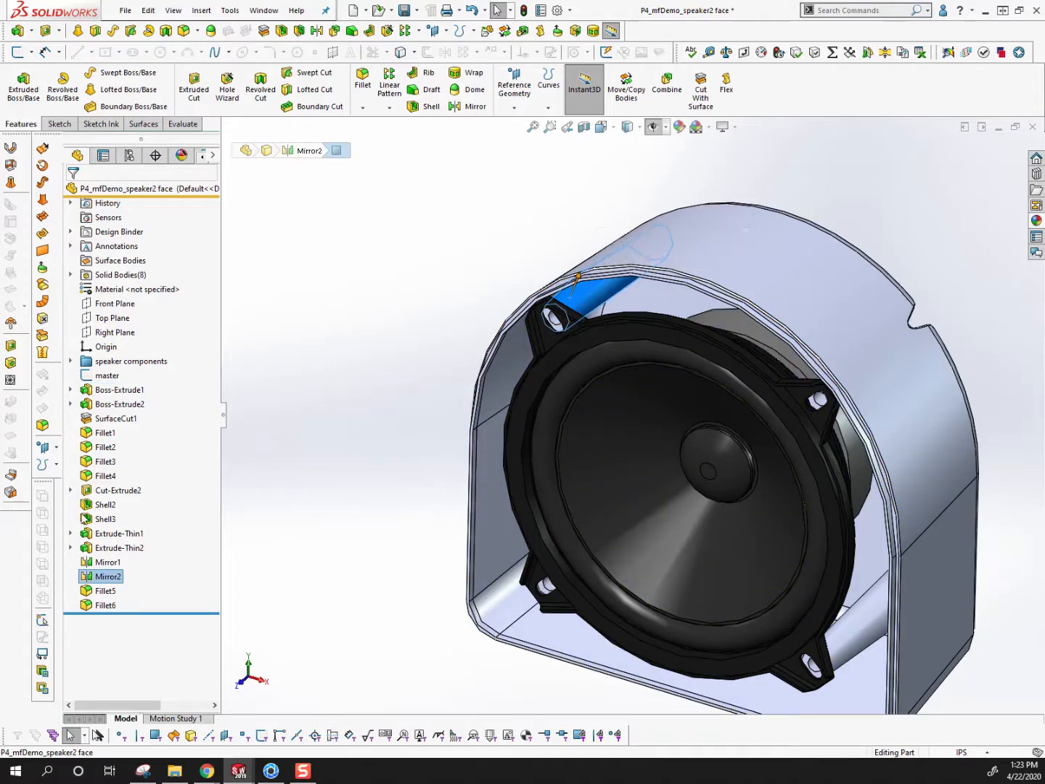
middle_drag(821, 383, 889, 390)
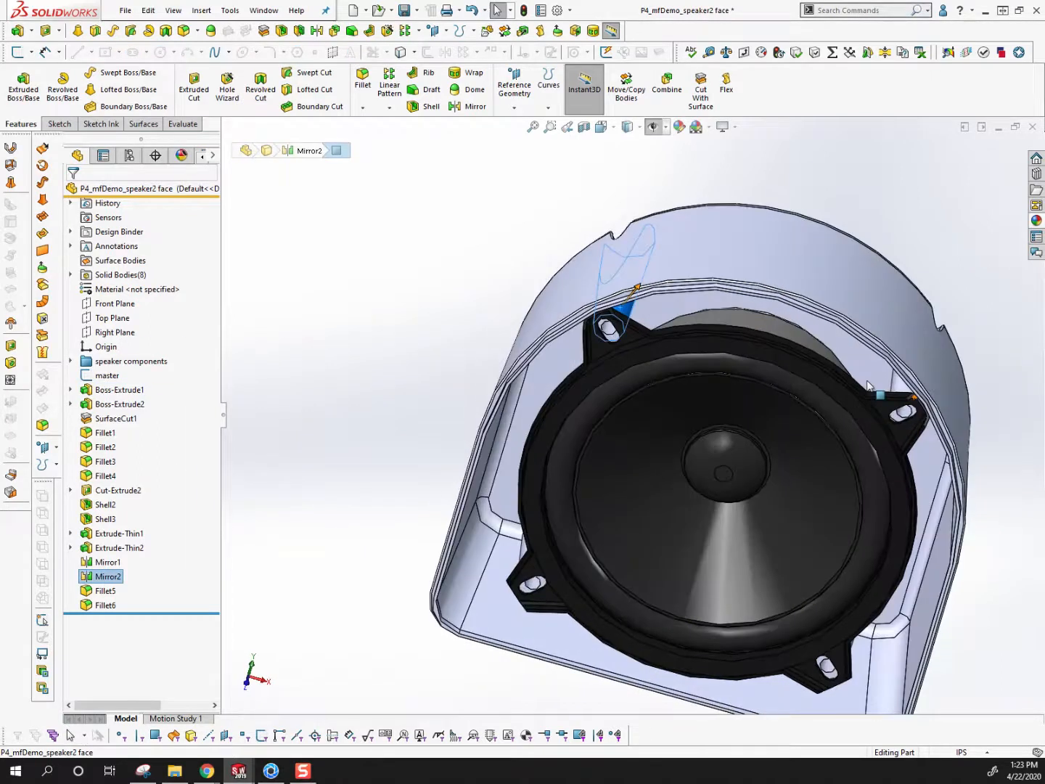
click(897, 393)
middle_drag(807, 605, 767, 557)
click(864, 633)
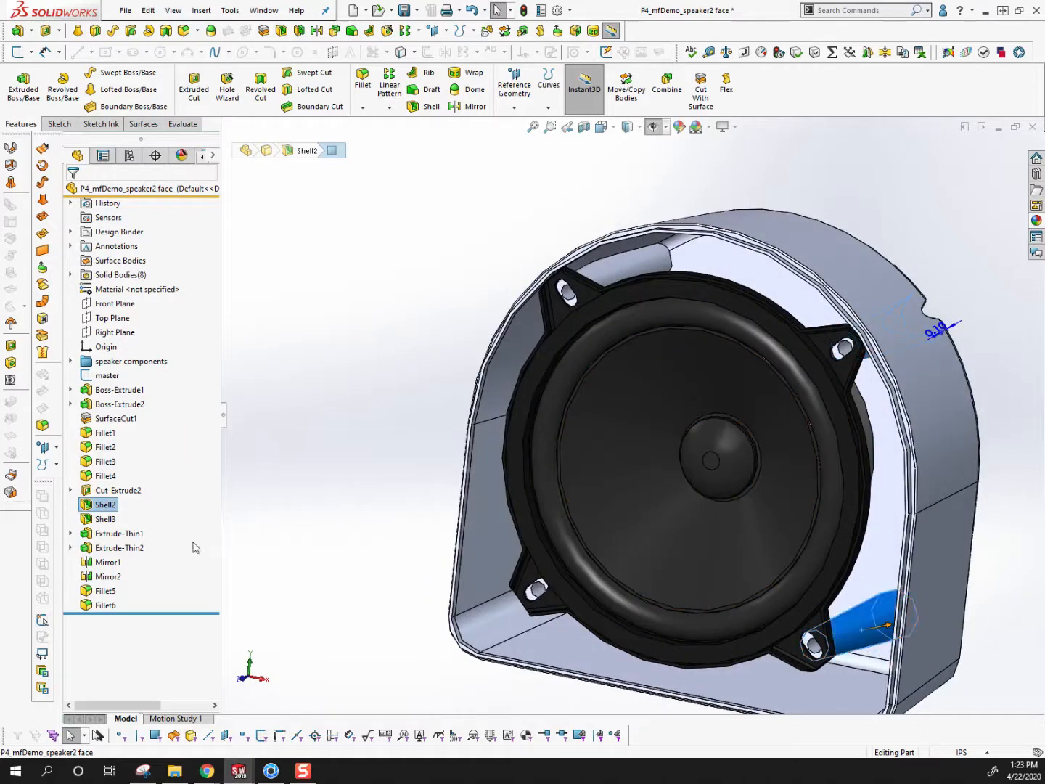
click(116, 490)
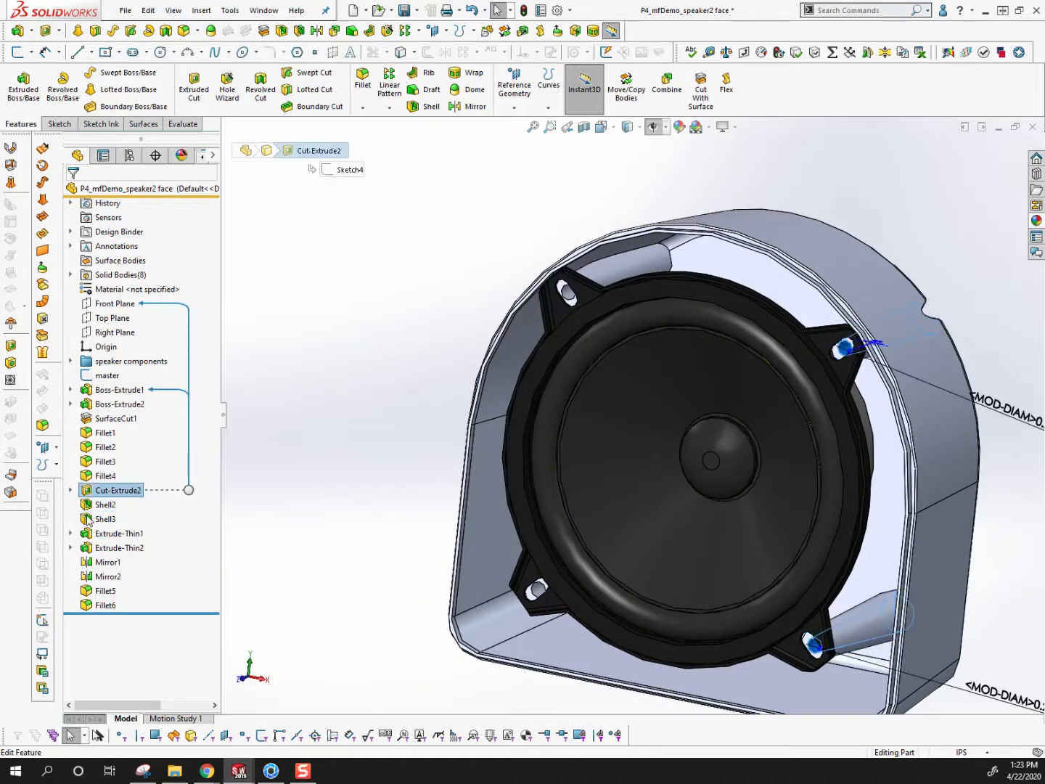
click(104, 533)
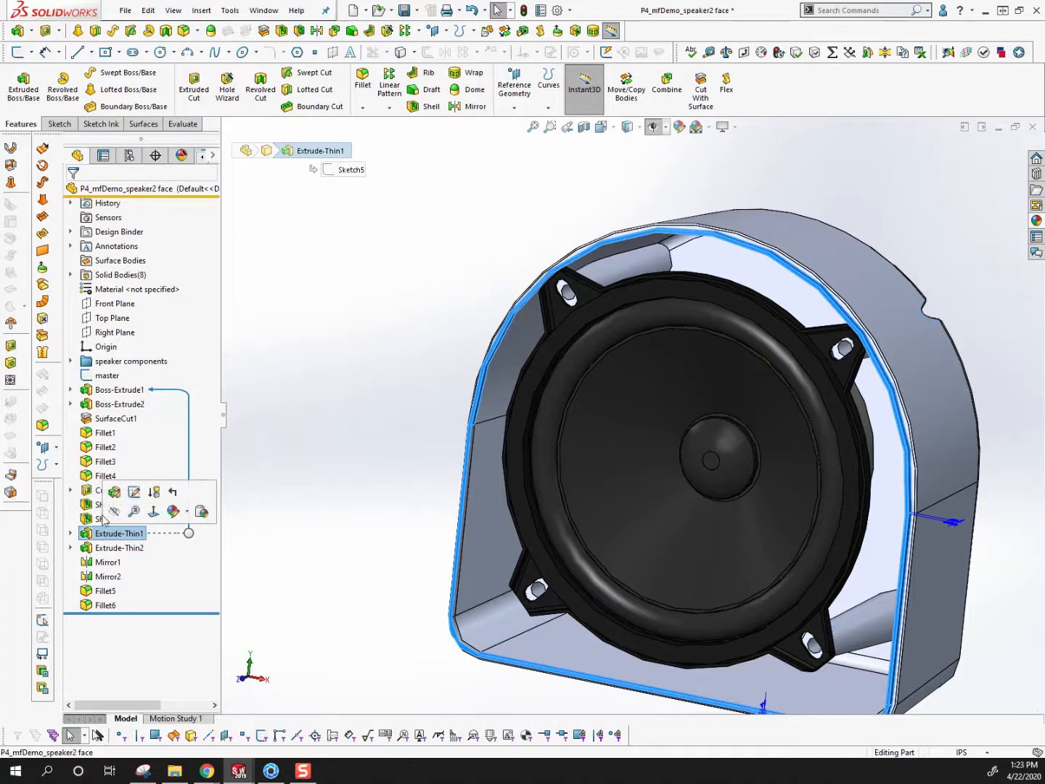
Open the Extrude-Thin1 lip feature for editing and examine its preview and feature scope along the housing rim
scroll(548, 288, down, 5)
middle_drag(578, 296, 653, 275)
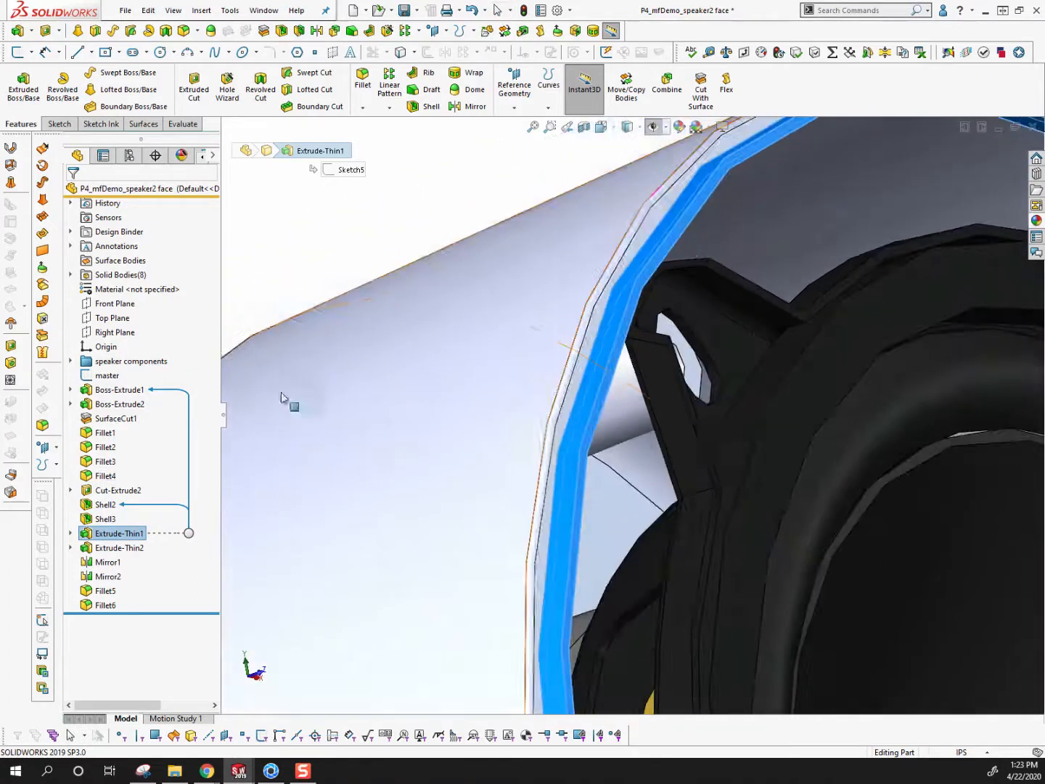
right_click(91, 532)
click(117, 421)
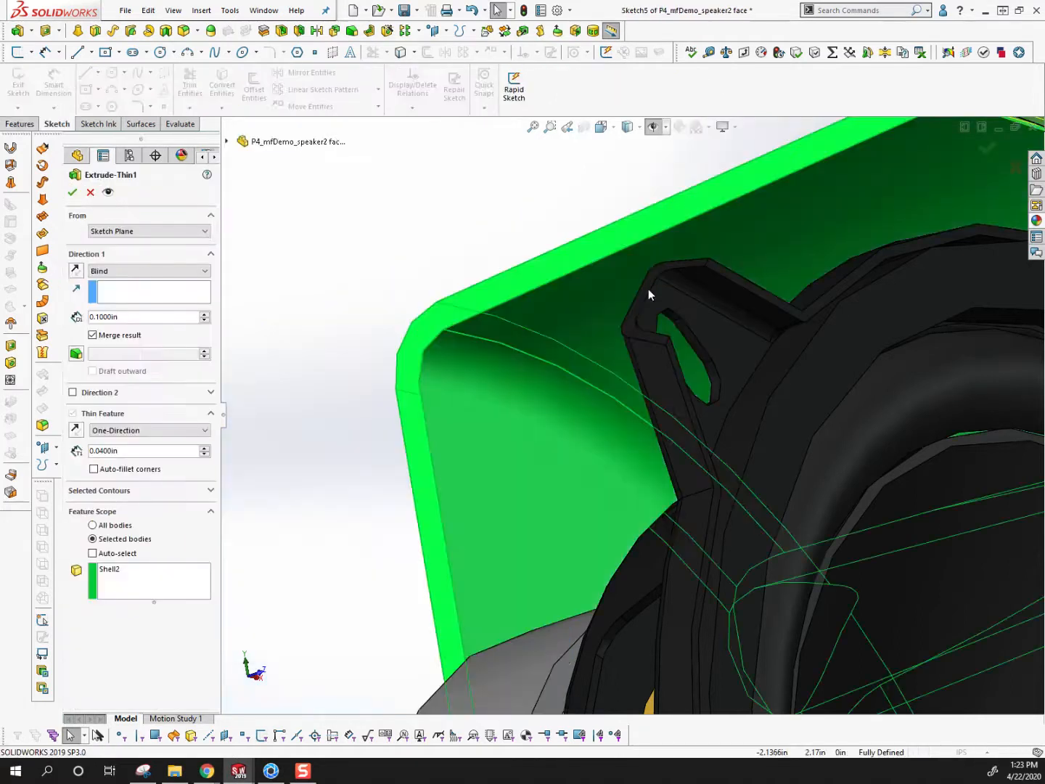
scroll(634, 259, down, 4)
middle_drag(656, 423, 754, 608)
scroll(668, 551, up, 3)
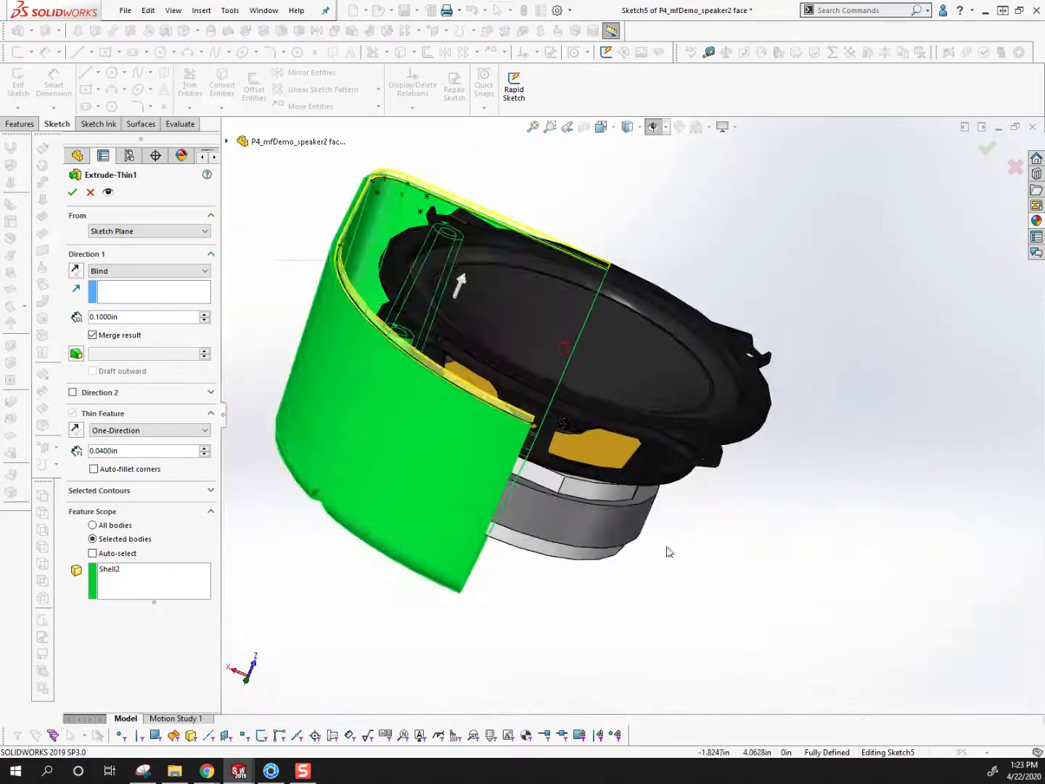
scroll(457, 320, down, 3)
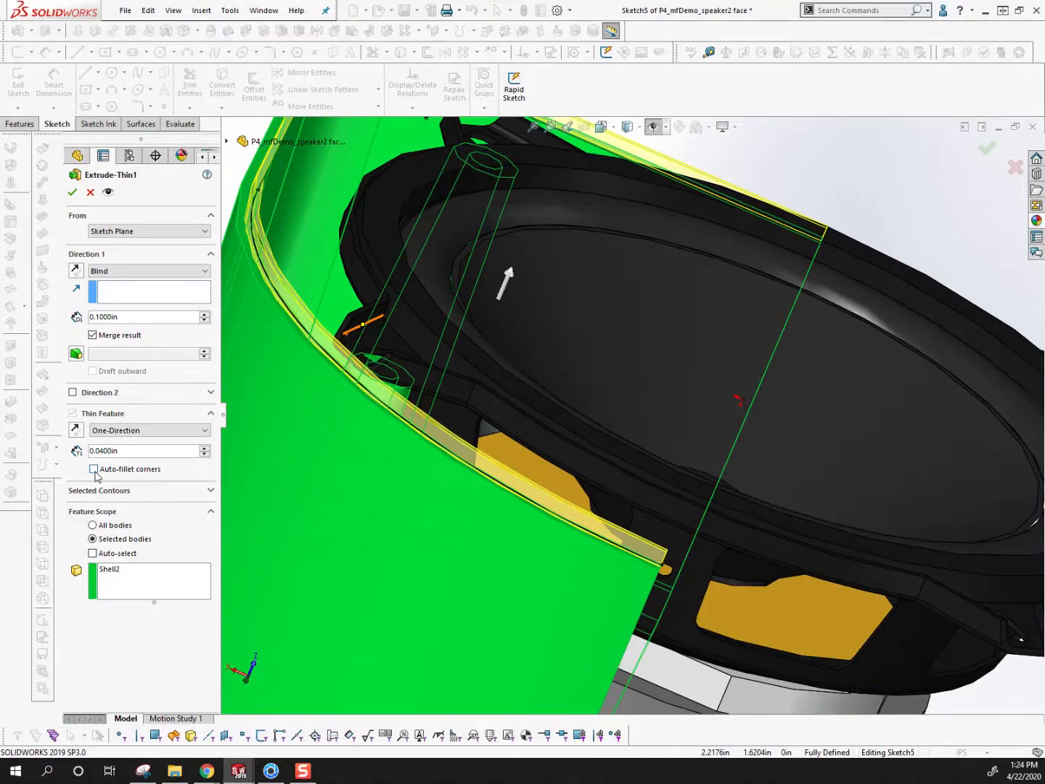
scroll(370, 369, up, 4)
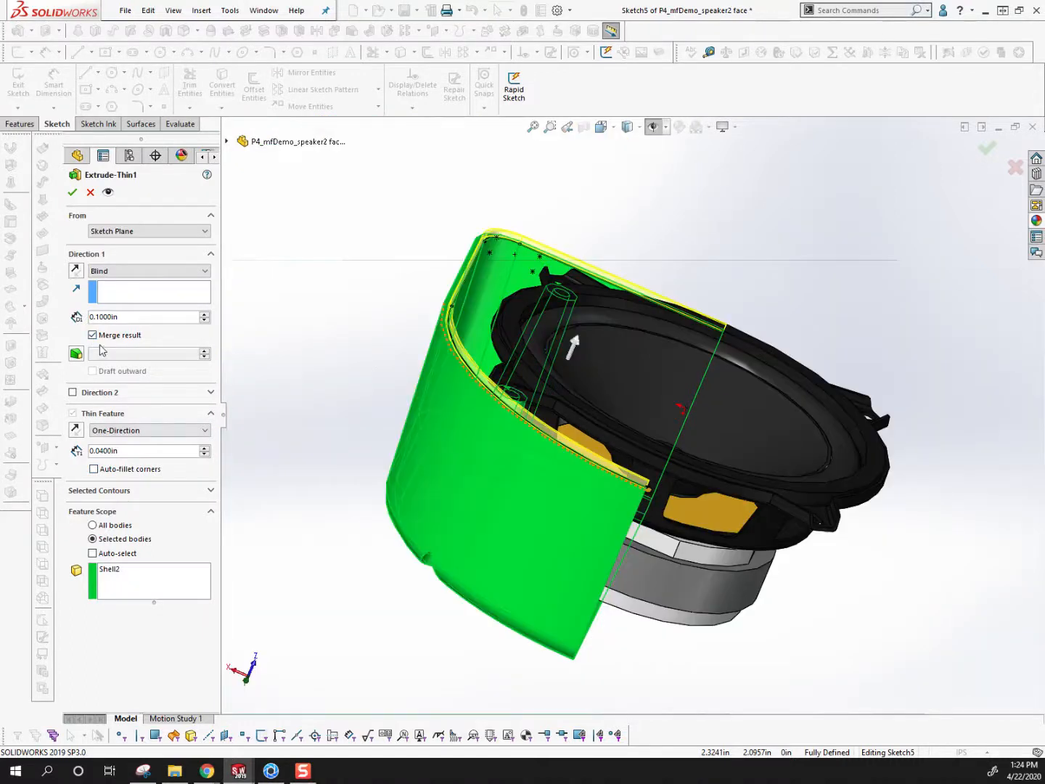
scroll(505, 257, down, 3)
scroll(512, 292, down, 3)
middle_drag(513, 291, 579, 358)
scroll(582, 356, up, 3)
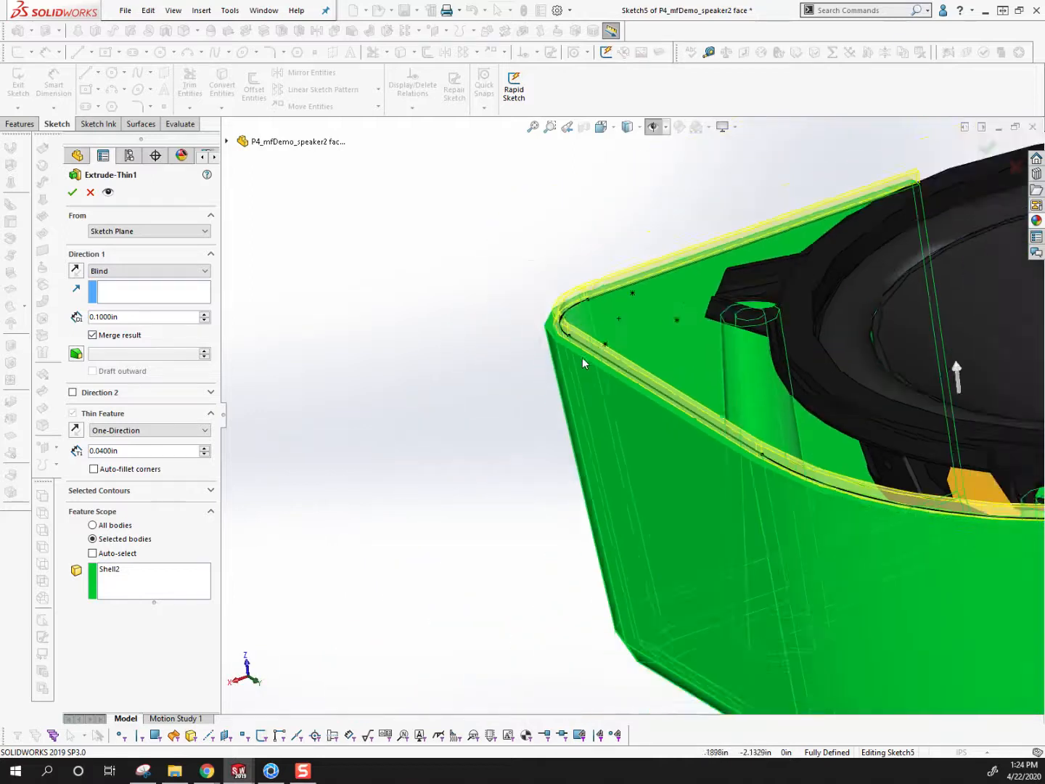
Turn on Auto-select in the feature scope of Extrude-Thin1 and check the lip preview at the housing corner
click(103, 555)
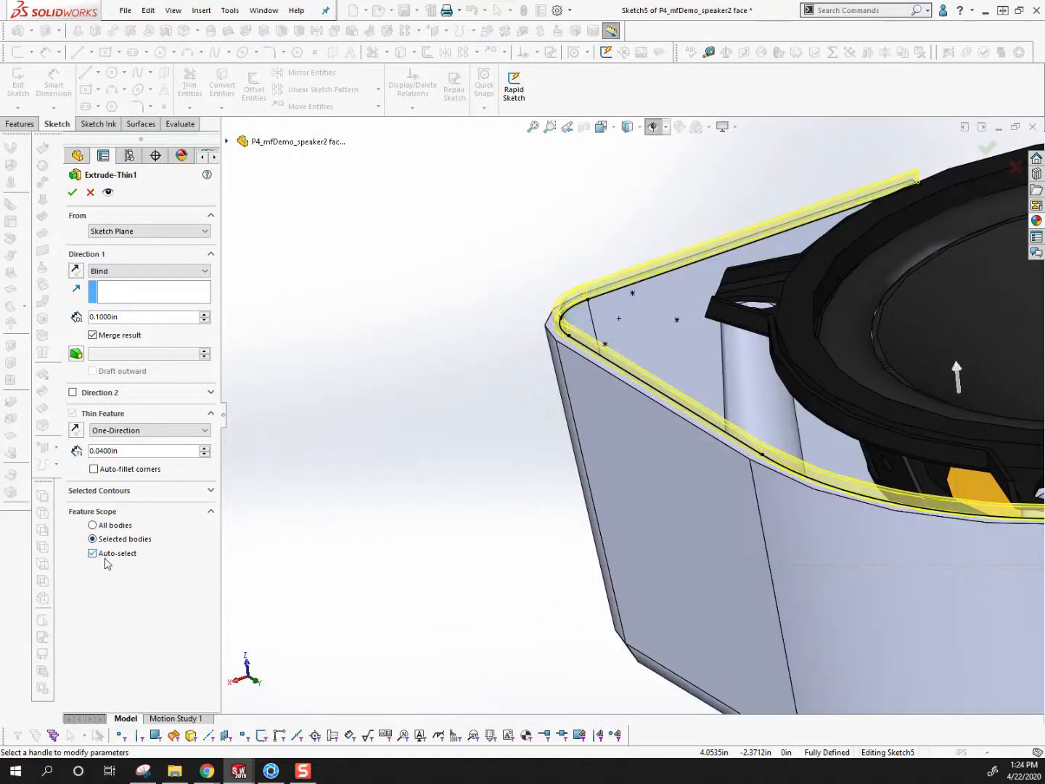
scroll(606, 538, up, 3)
scroll(827, 420, down, 3)
scroll(759, 425, down, 4)
middle_drag(759, 427, 742, 457)
scroll(749, 420, down, 3)
scroll(750, 421, down, 3)
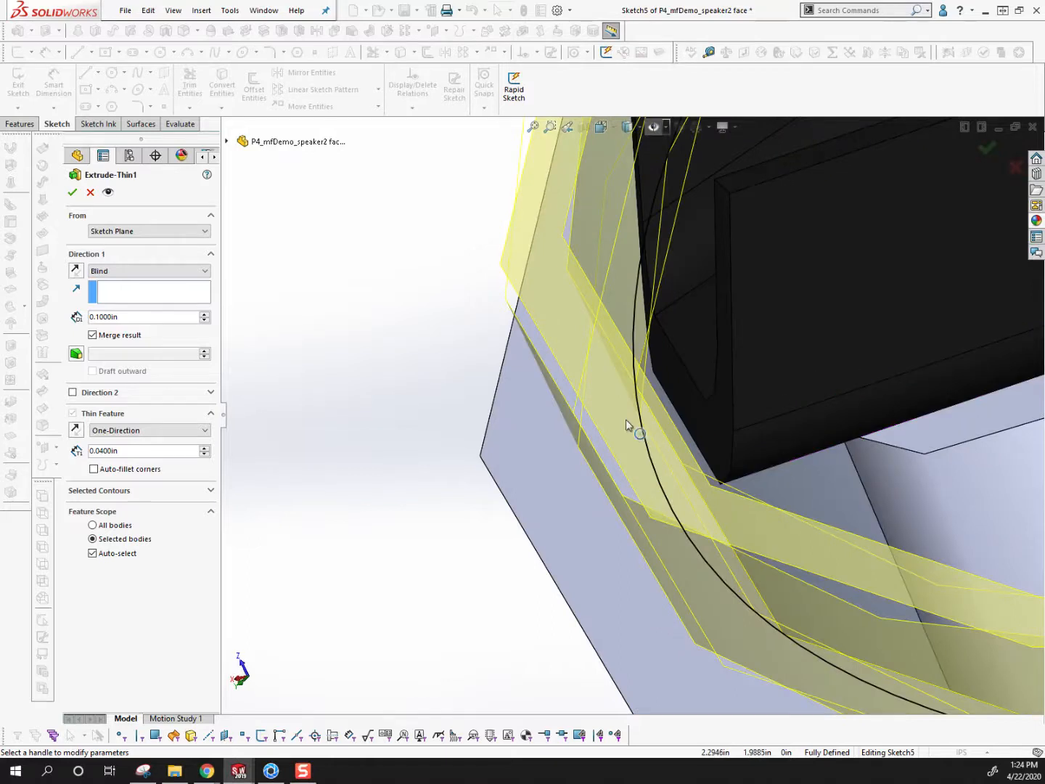
Reverse the thin-wall direction of Extrude-Thin1 and apply the edited feature
click(76, 272)
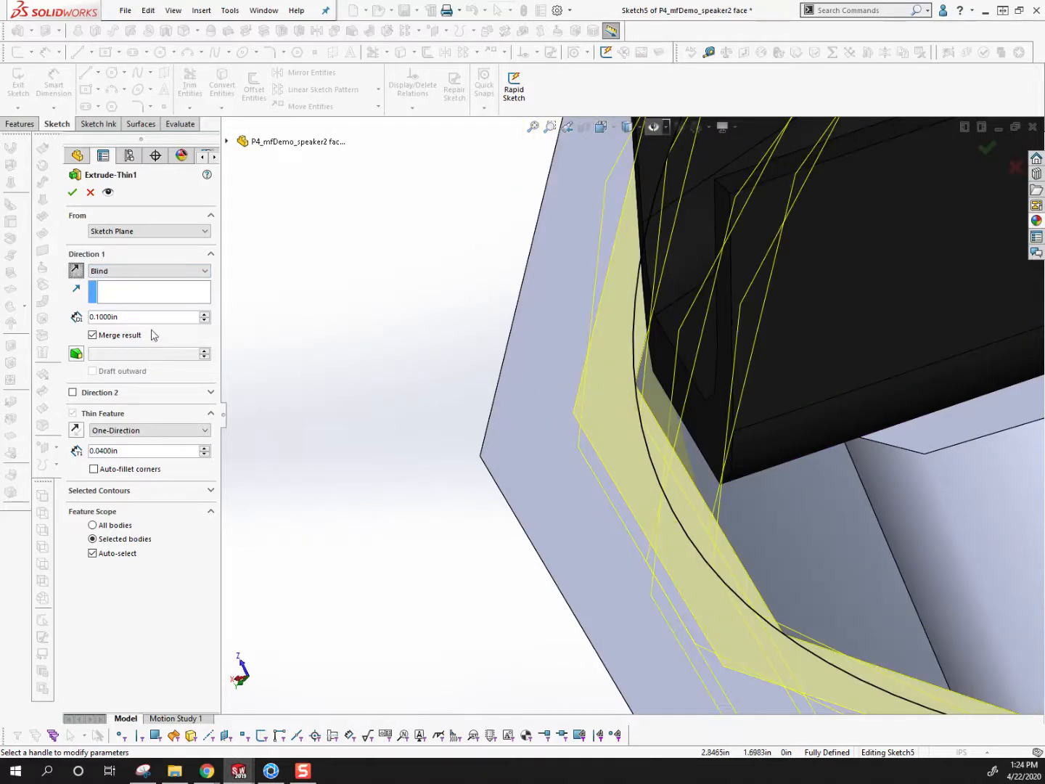
click(77, 432)
middle_drag(655, 466, 582, 411)
scroll(760, 292, down, 2)
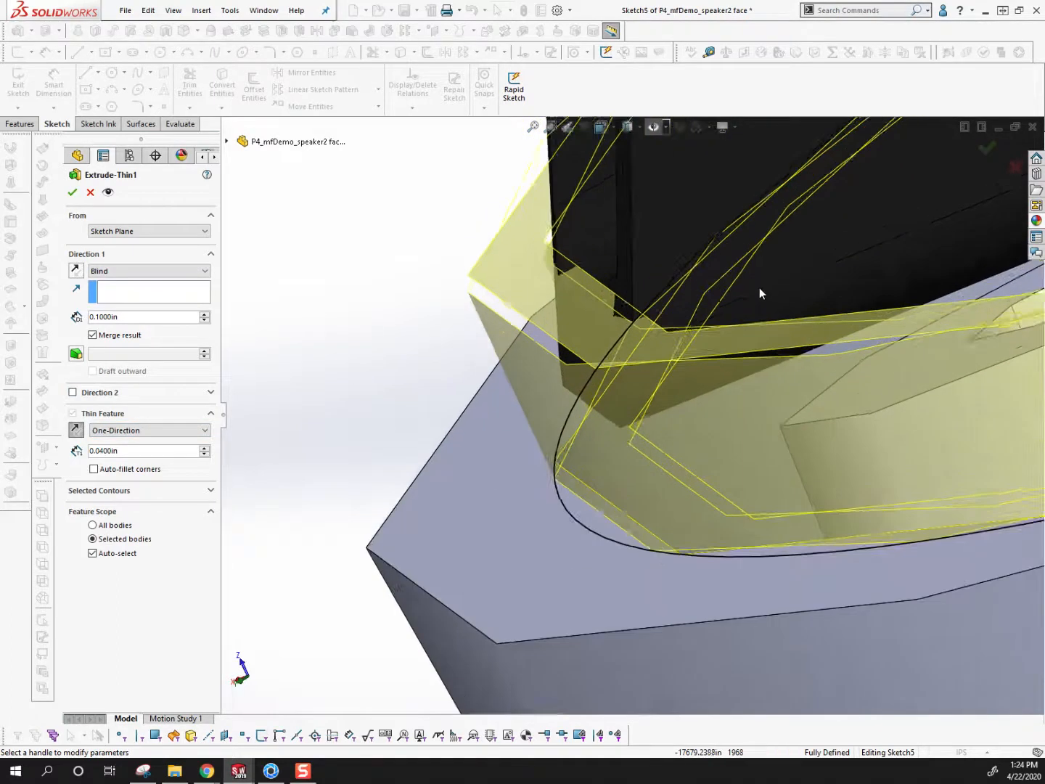
scroll(659, 310, down, 2)
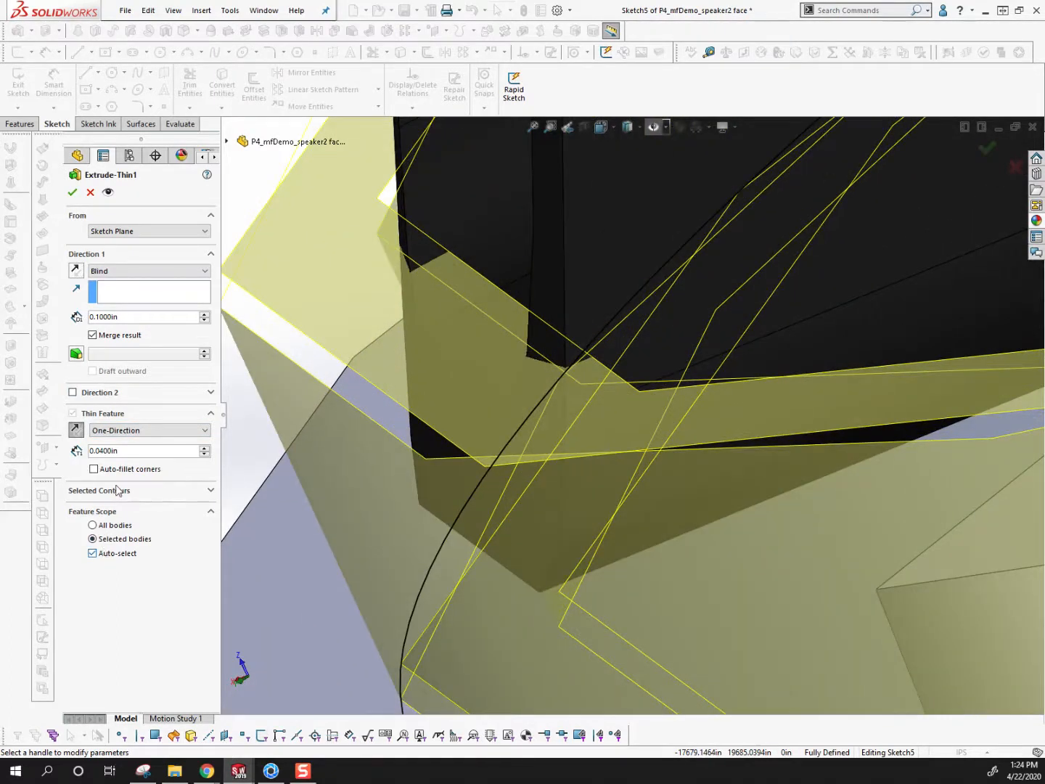
click(71, 194)
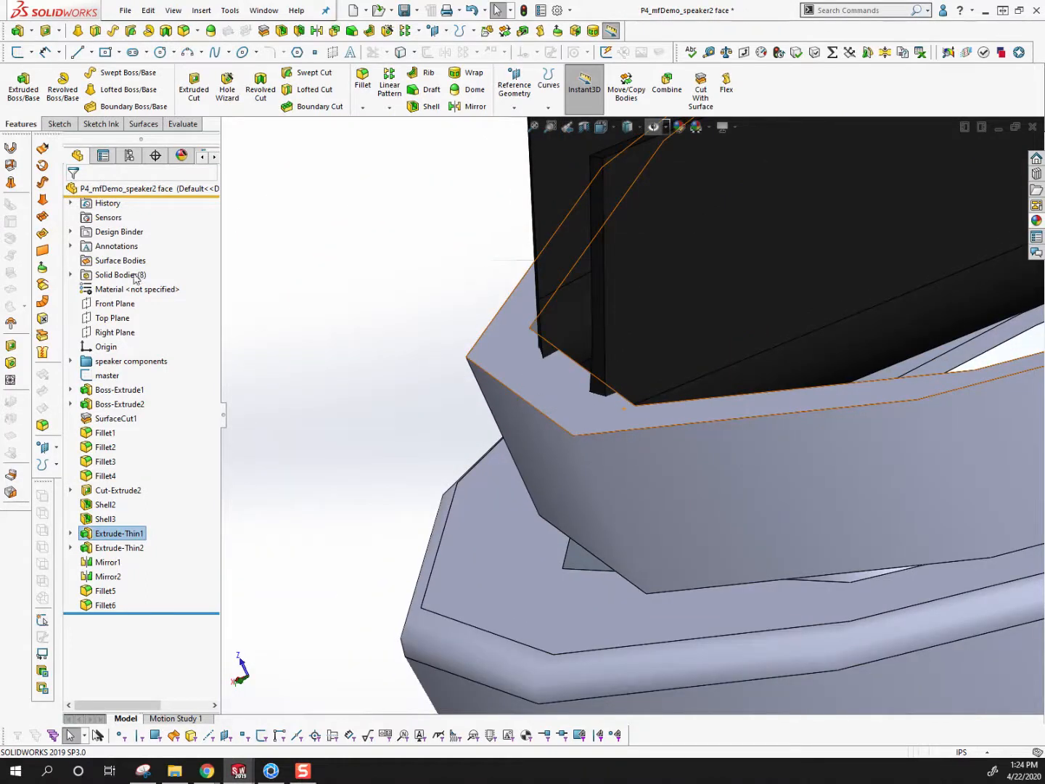
Select the Extrude-Thin1 solid body and examine how the rim lip and speaker frame are joined
click(72, 275)
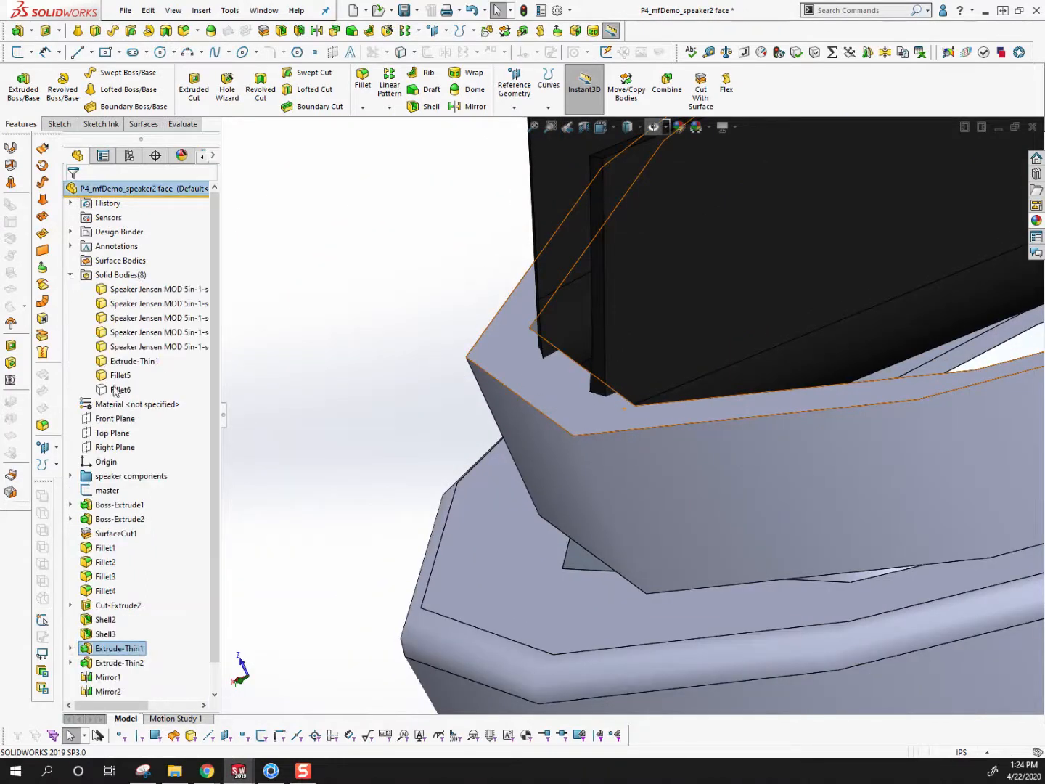
click(120, 376)
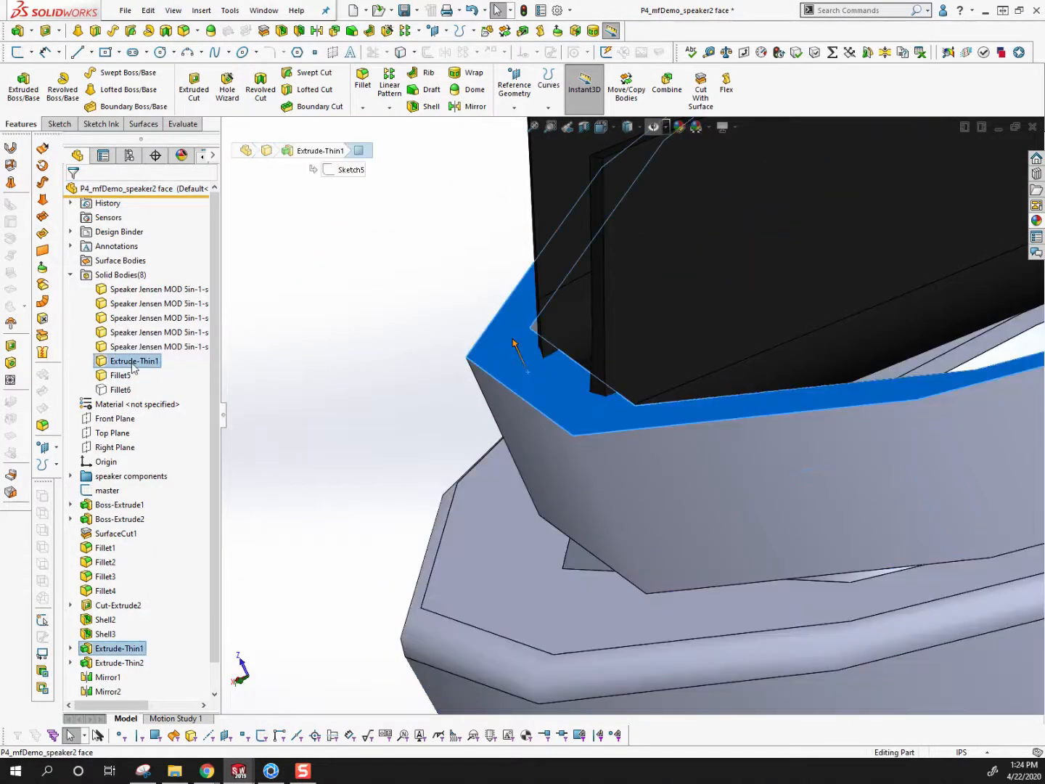
click(134, 361)
scroll(648, 379, up, 7)
middle_drag(666, 375, 721, 422)
scroll(721, 422, up, 6)
scroll(731, 300, down, 2)
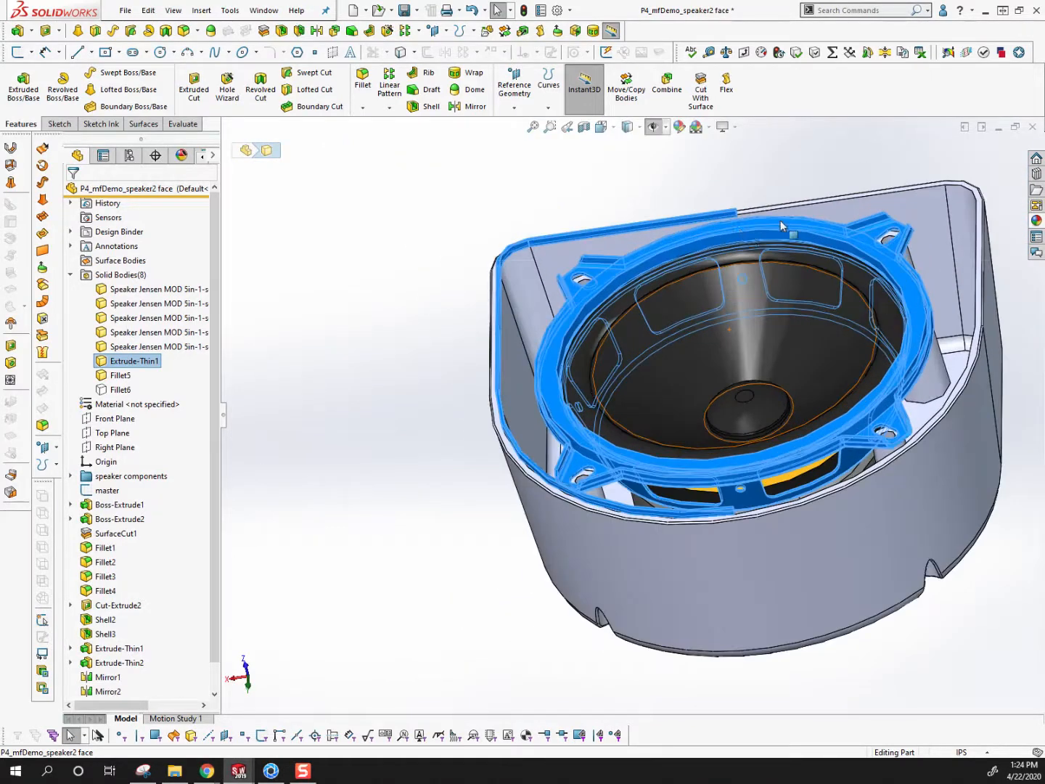
middle_drag(731, 299, 626, 278)
middle_drag(726, 432, 421, 432)
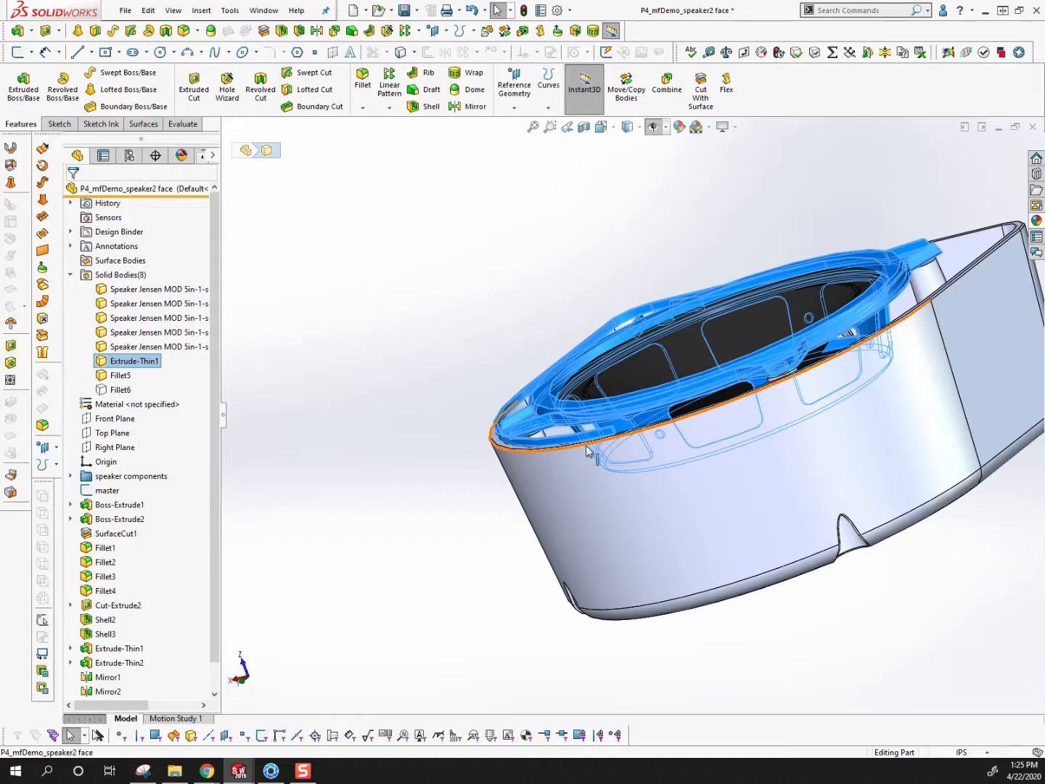
scroll(128, 623, down, 2)
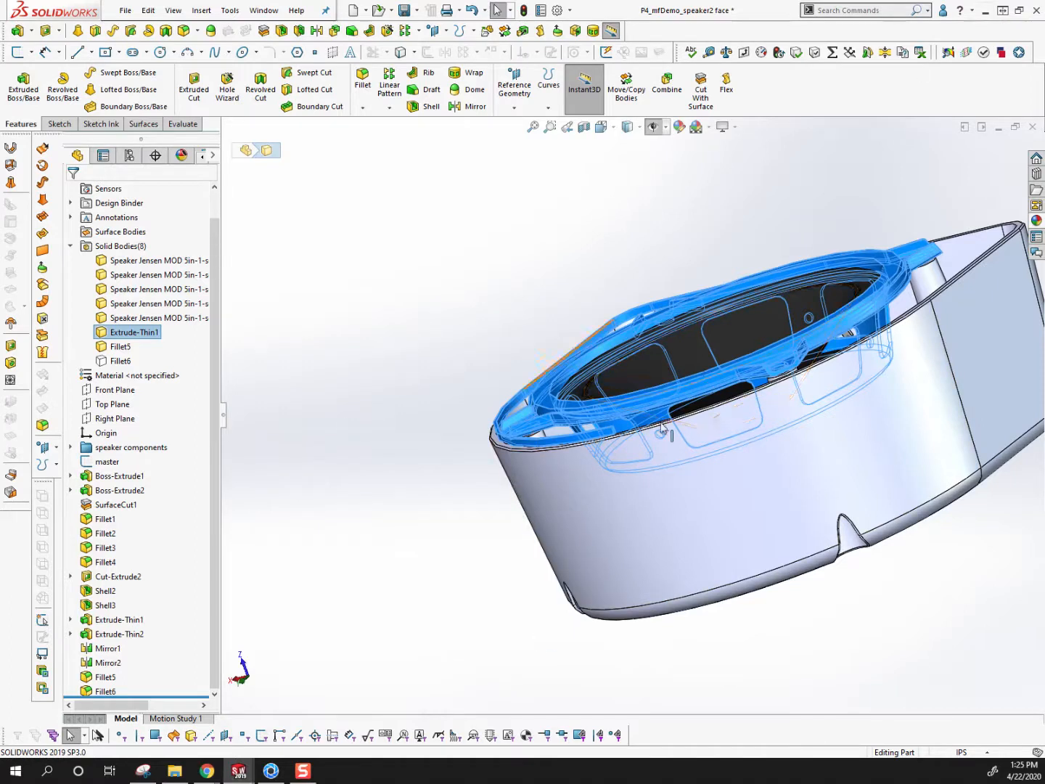
Switch to KeyShot and delete the P4_mfDemo_speaker2 face model from the scene
click(1001, 10)
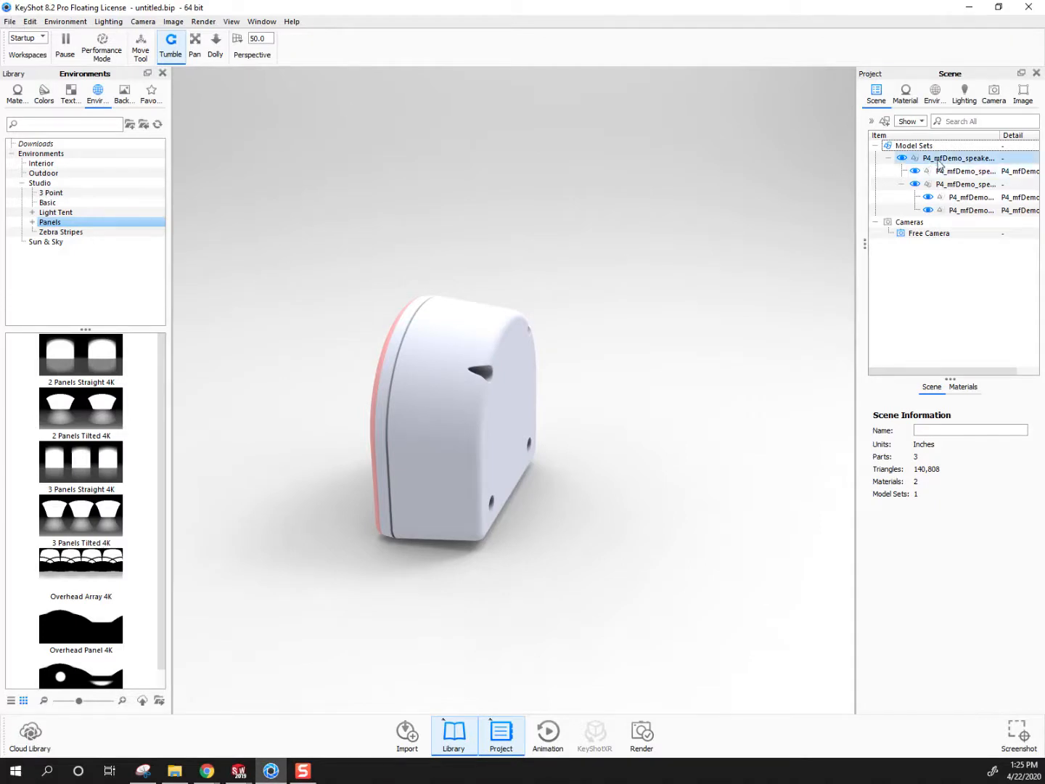
click(1041, 156)
right_click(1041, 156)
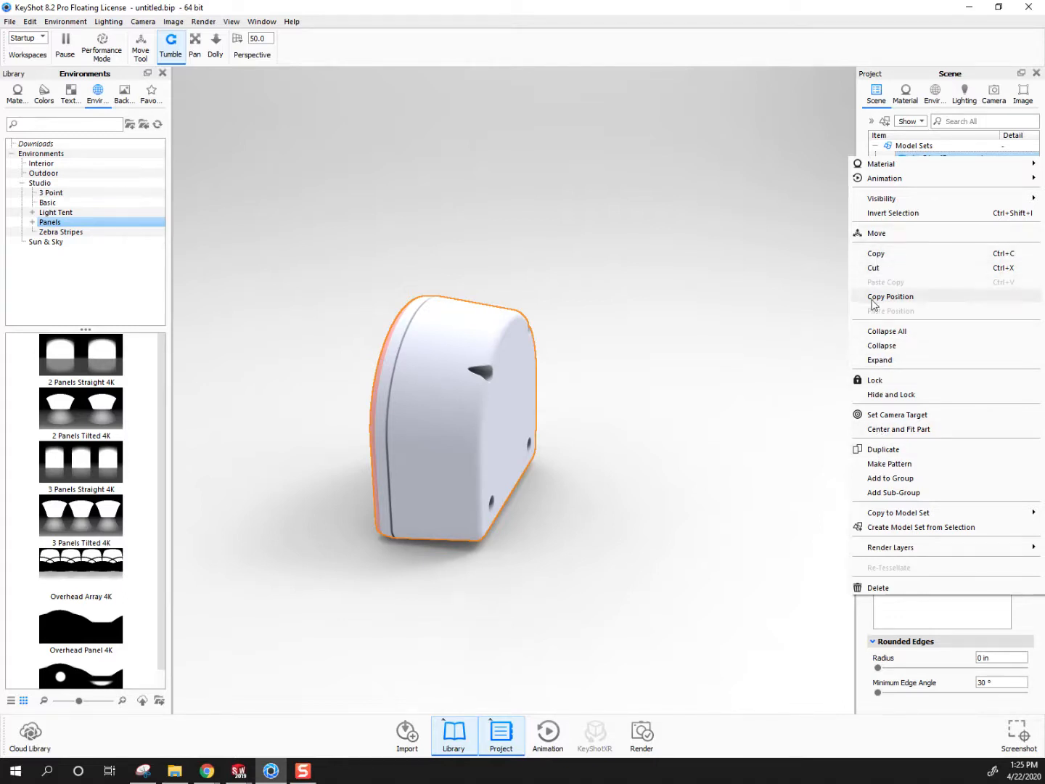
click(884, 588)
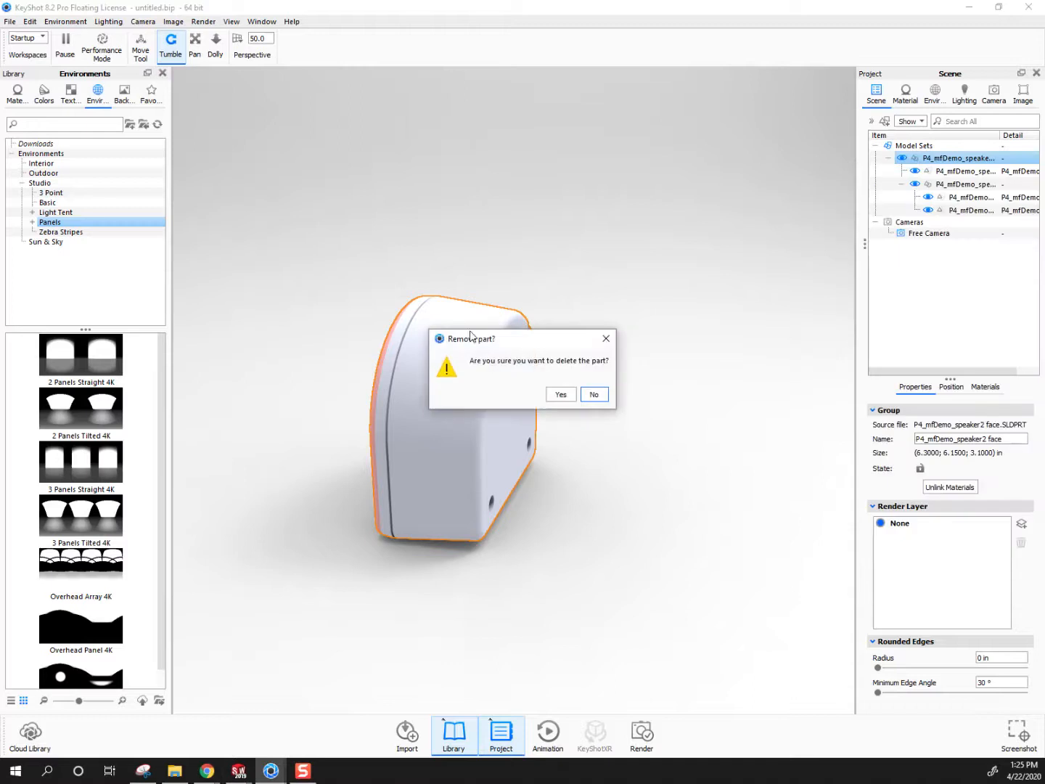
click(564, 394)
Import the P4_mfDemo_speaker2 face.x_t file with the default import options
click(17, 18)
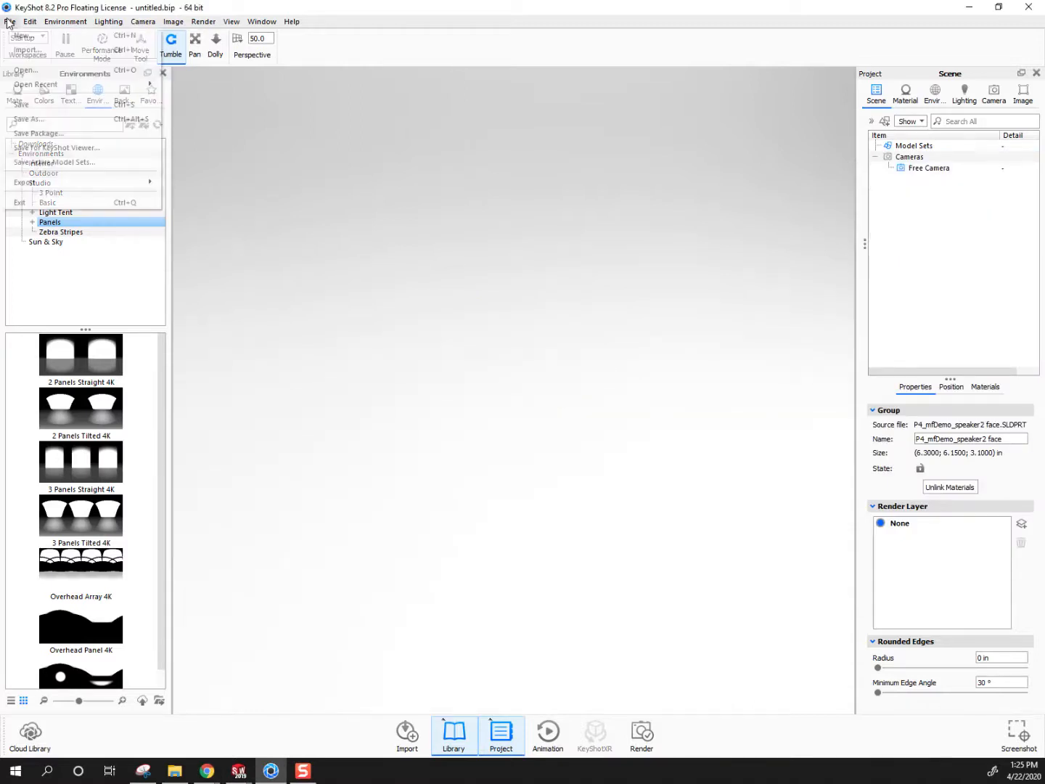
click(30, 53)
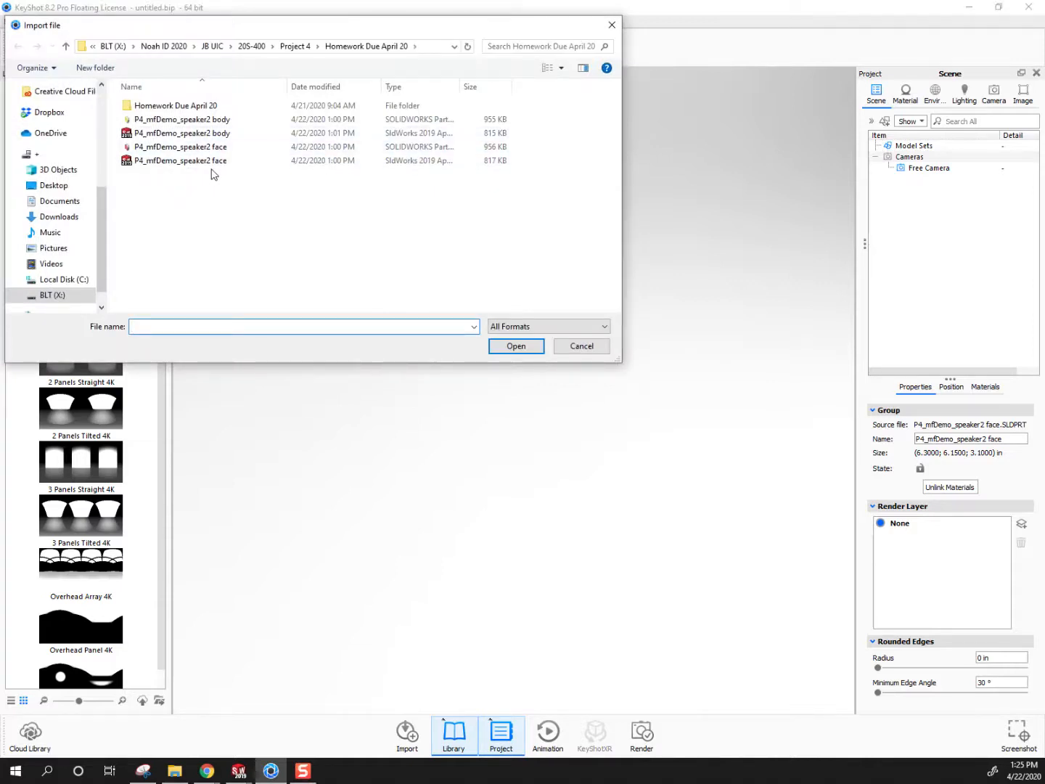
click(207, 162)
click(509, 348)
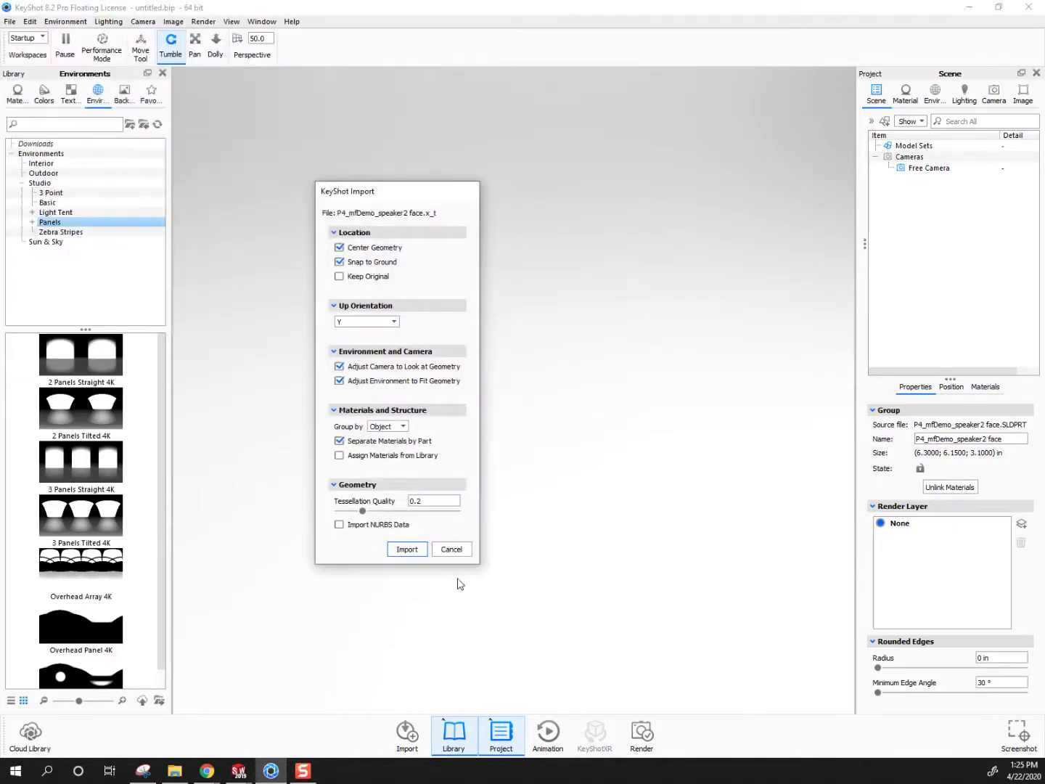
click(408, 550)
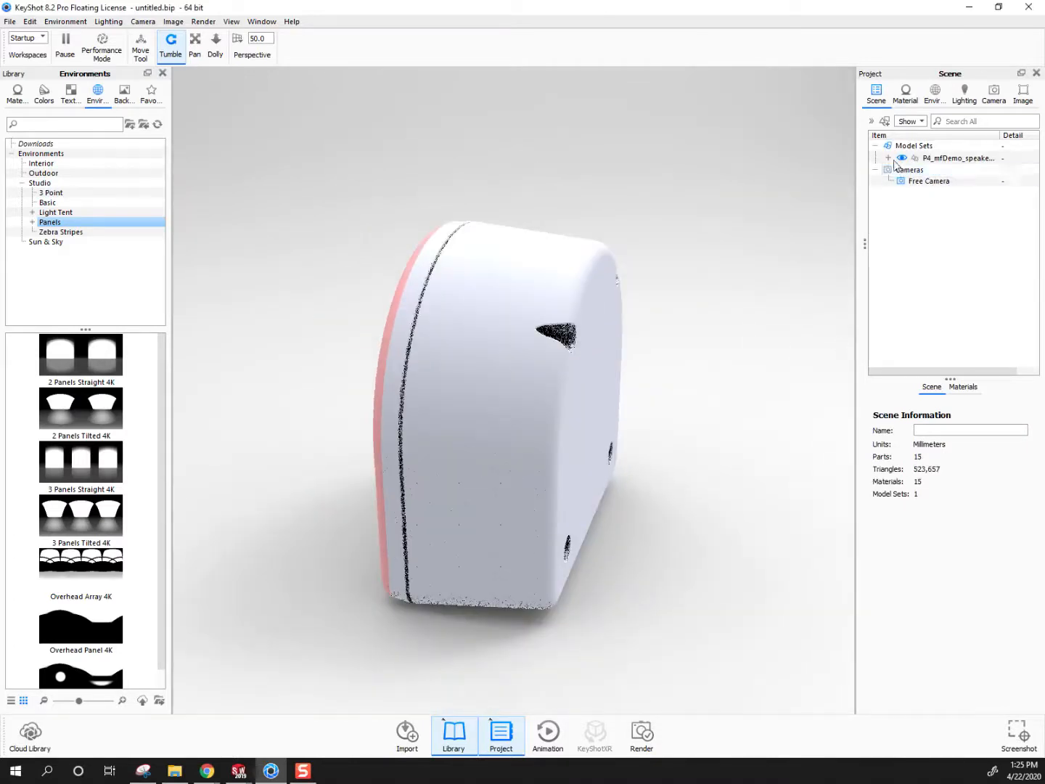
Expand the imported model's part list and hide the rear housing to expose the speaker components
click(888, 158)
right_click(498, 358)
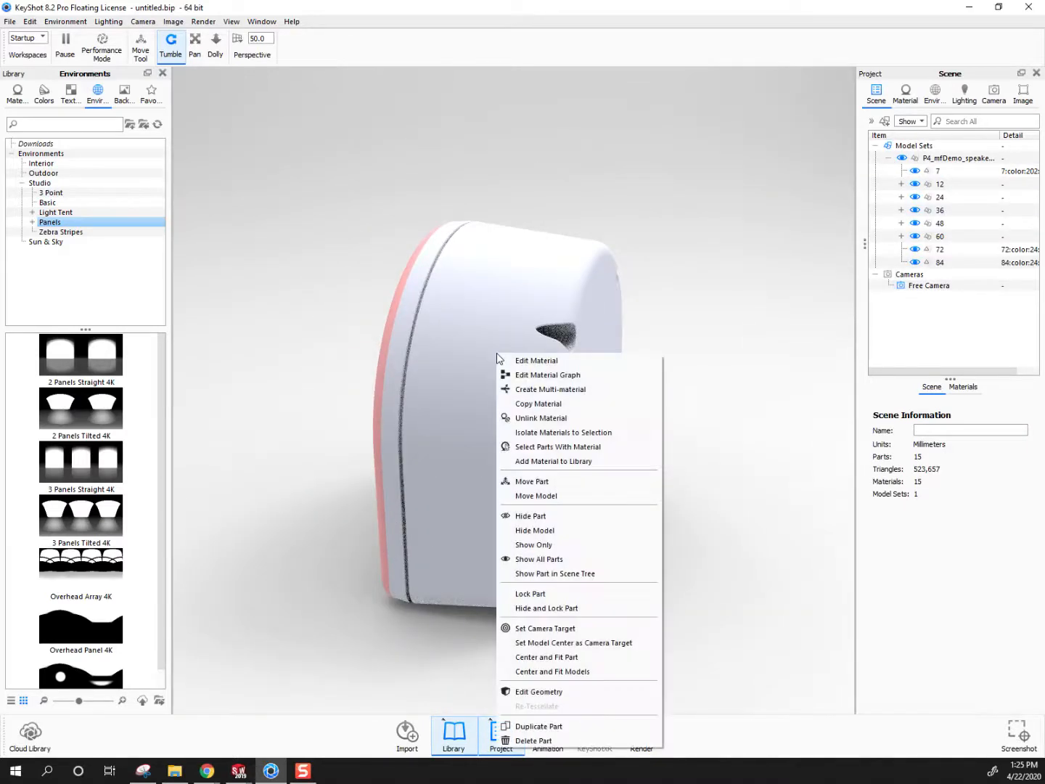
click(531, 513)
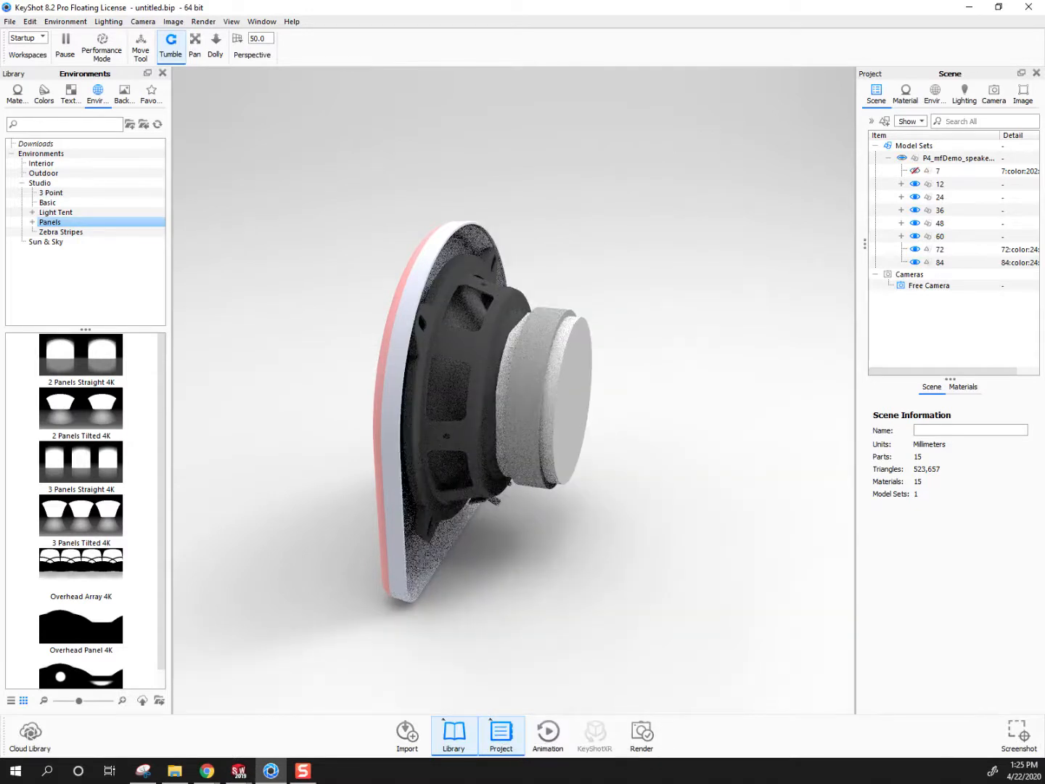
key(alt+Tab)
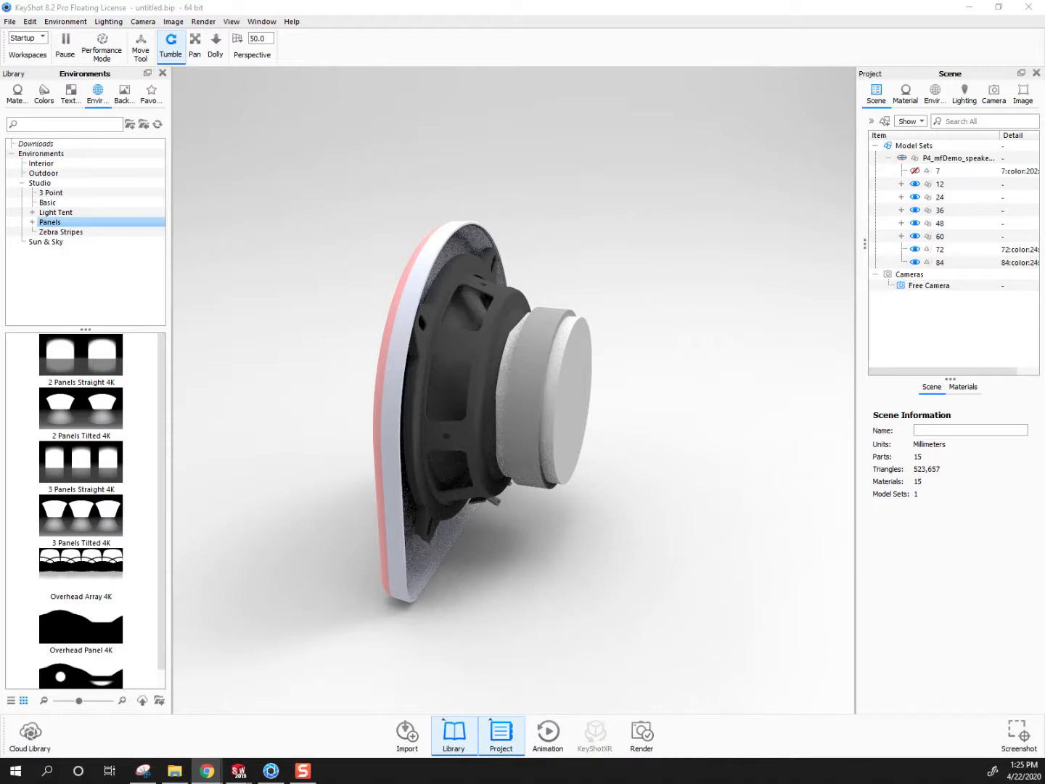
Show the hidden rear housing of the imported speaker again and display the materials library
drag(635, 413, 667, 462)
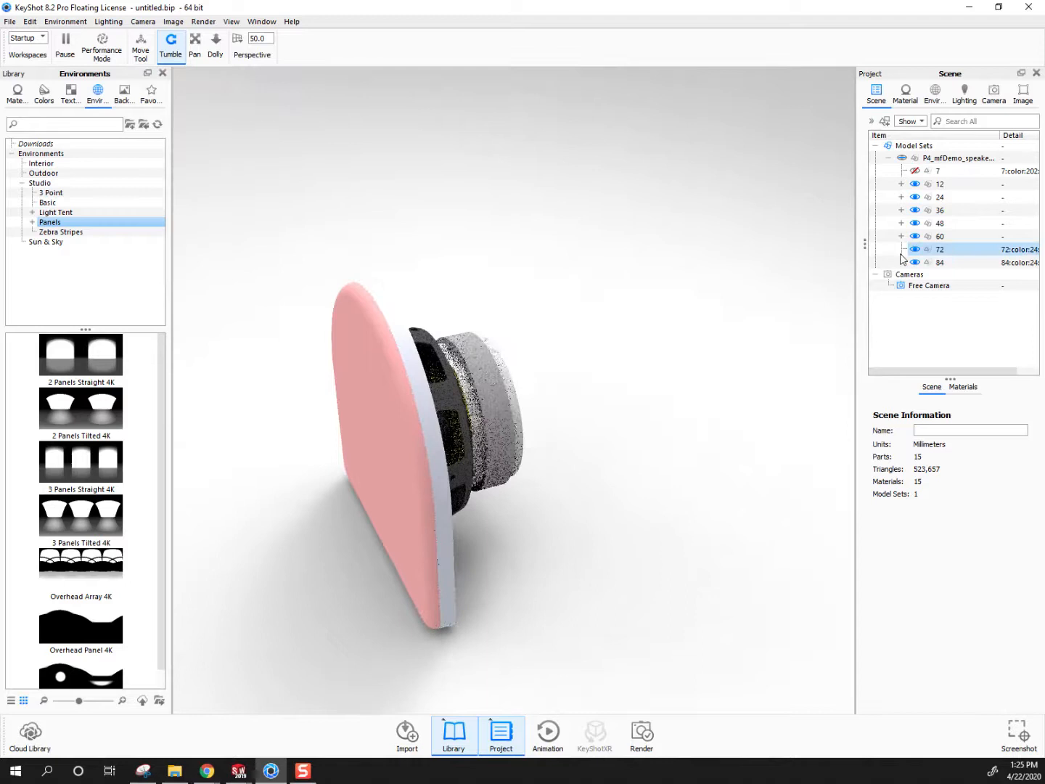
click(914, 169)
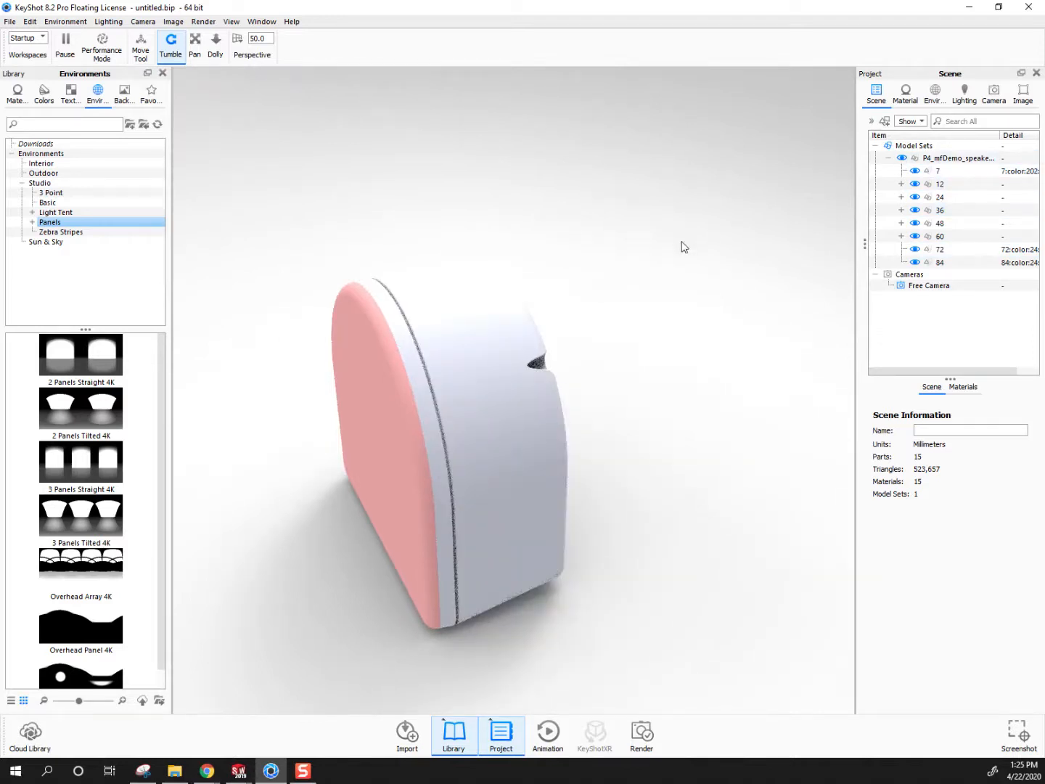
drag(473, 346, 595, 349)
click(16, 100)
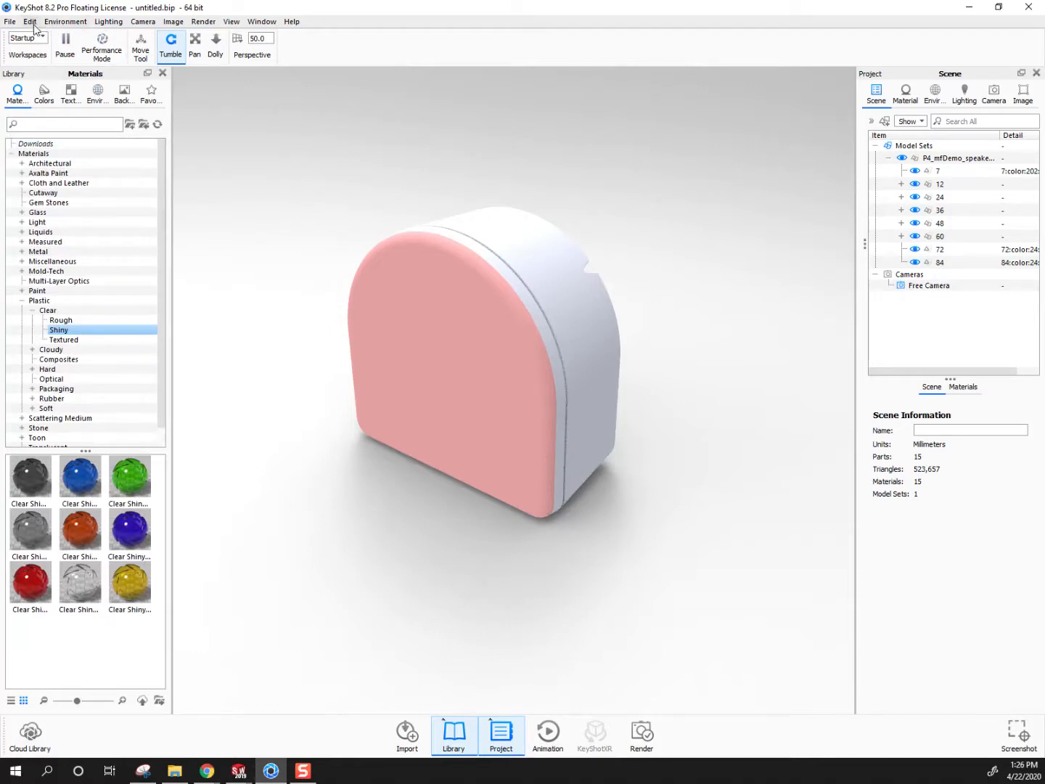
click(29, 22)
click(468, 168)
drag(469, 168, 555, 301)
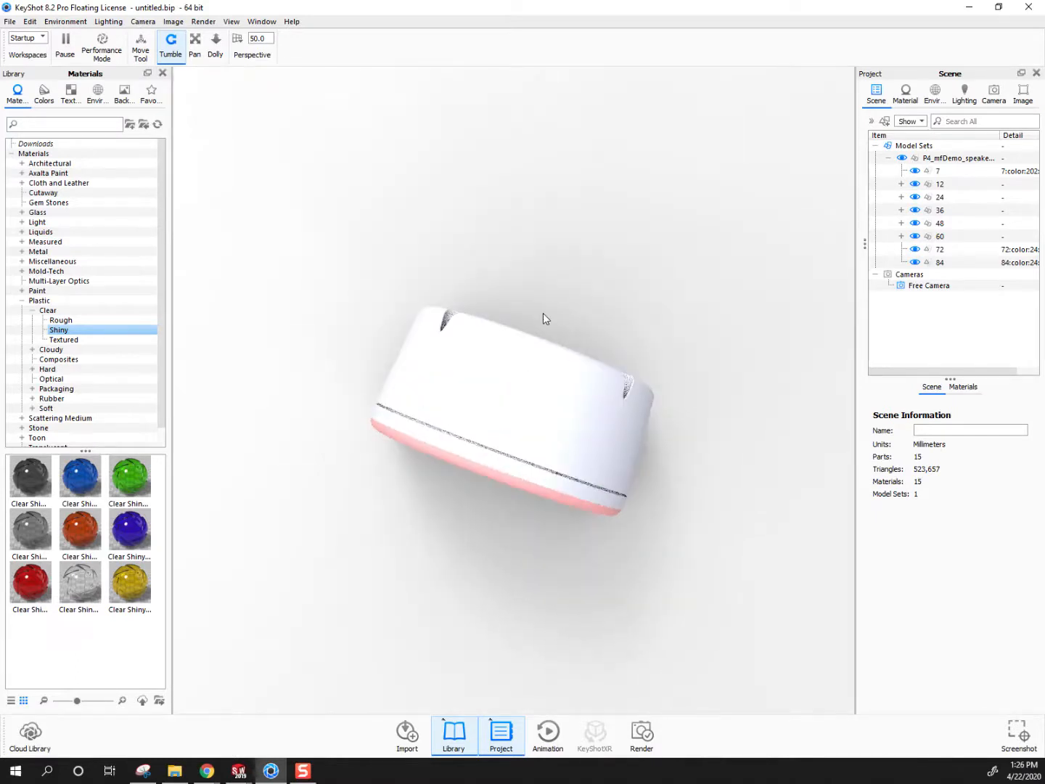
drag(566, 503, 492, 227)
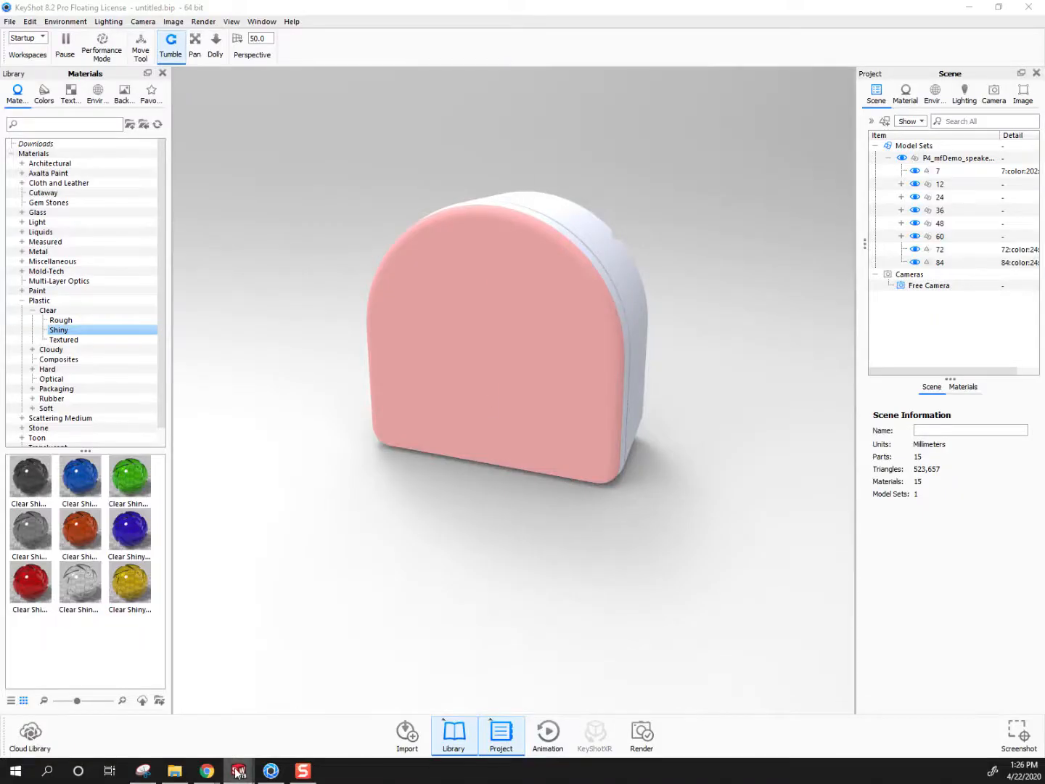
Switch to SOLIDWORKS and close the P4_mfDemo_speaker2 face part without saving its changes
mouse_move(254, 775)
mouse_move(259, 729)
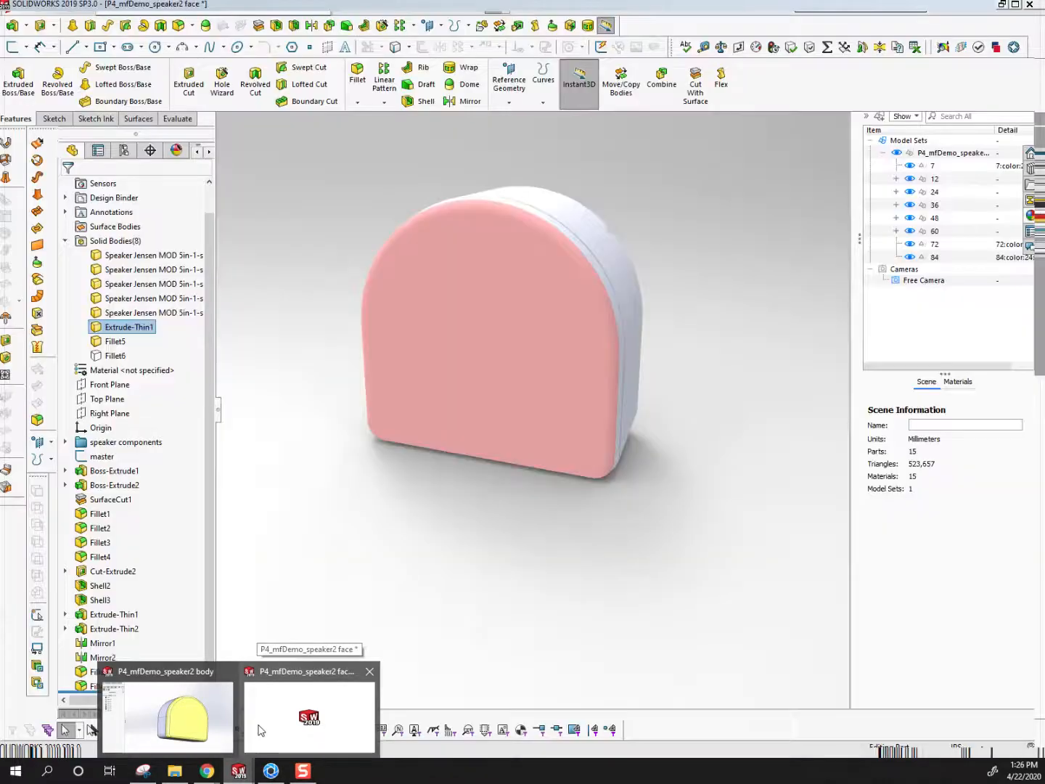
click(259, 729)
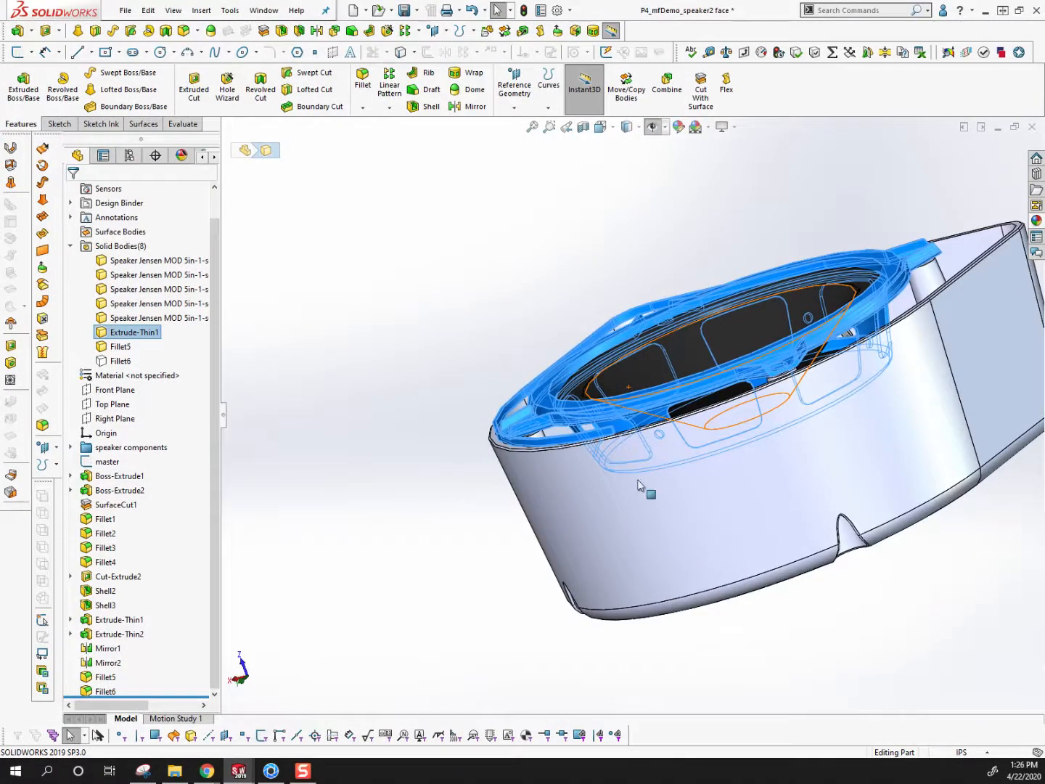
click(471, 490)
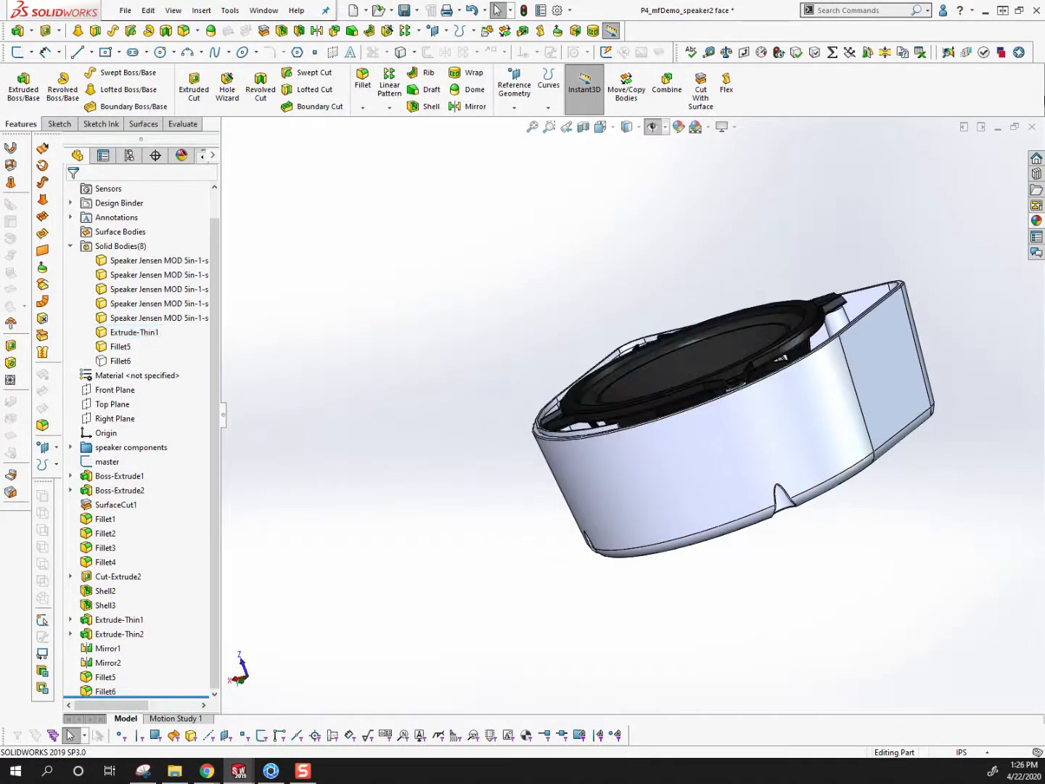
click(1032, 127)
click(435, 393)
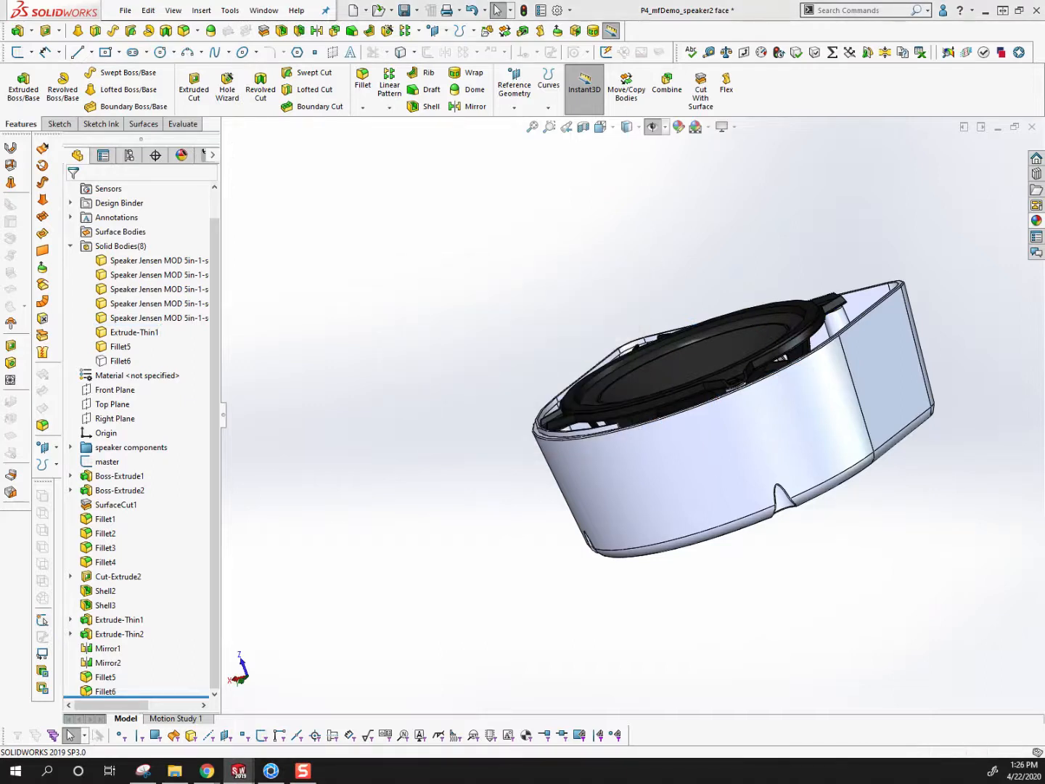
click(125, 10)
click(141, 45)
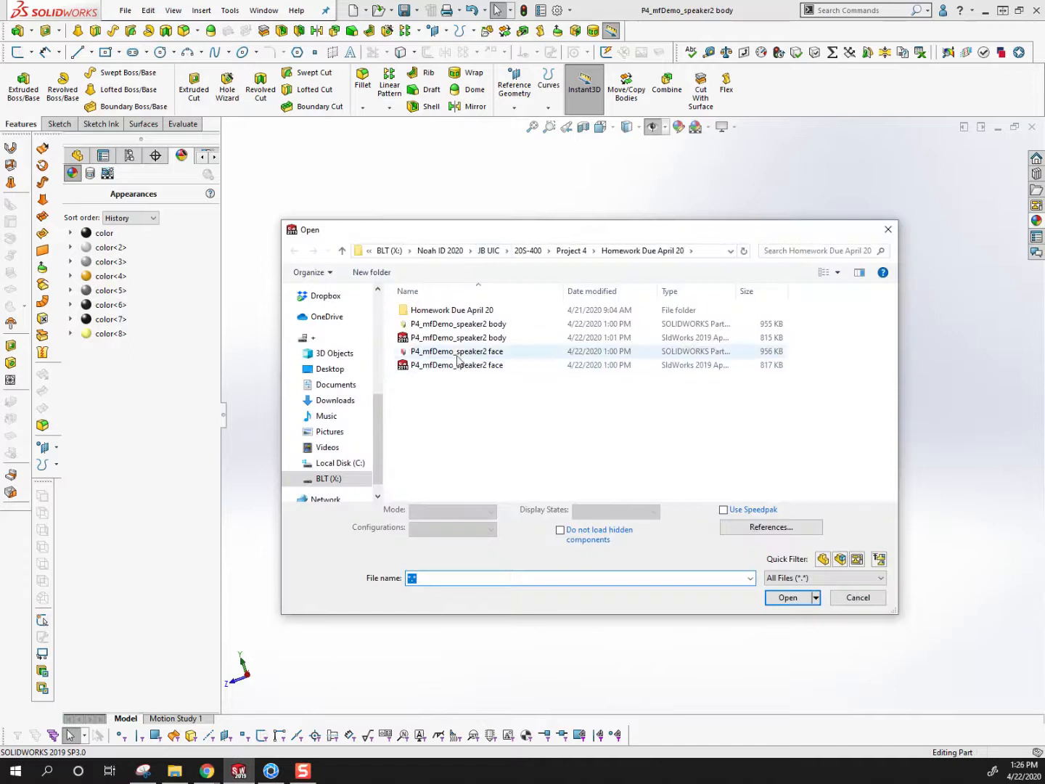
double_click(443, 366)
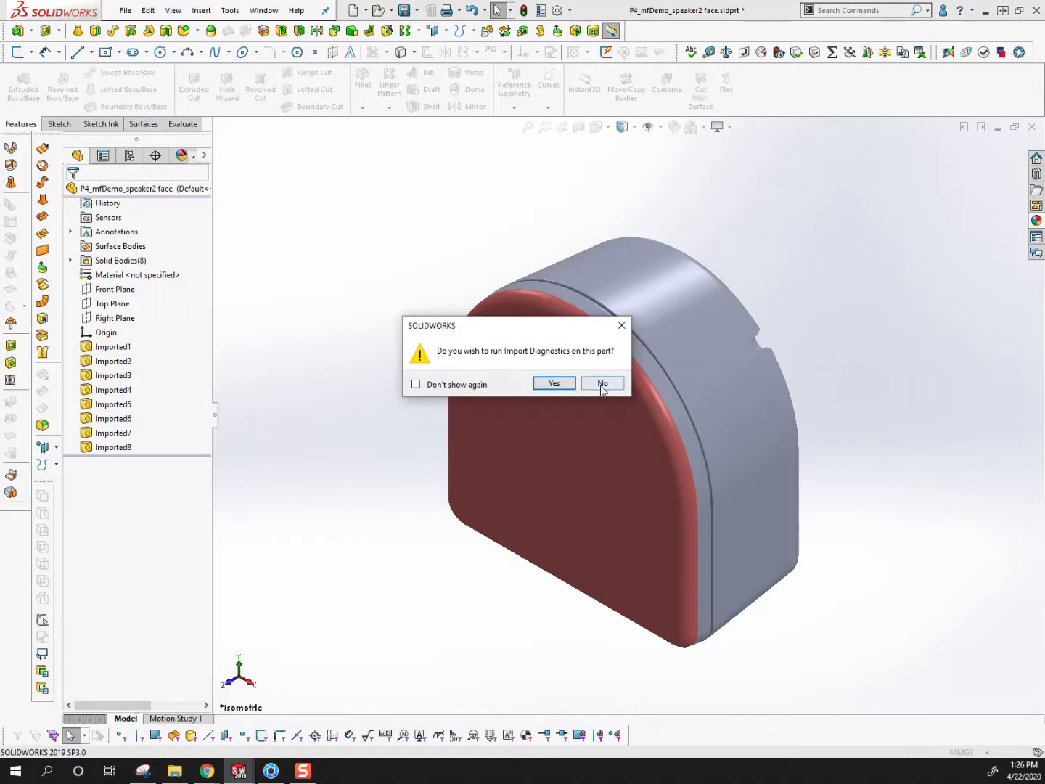
click(601, 386)
click(525, 387)
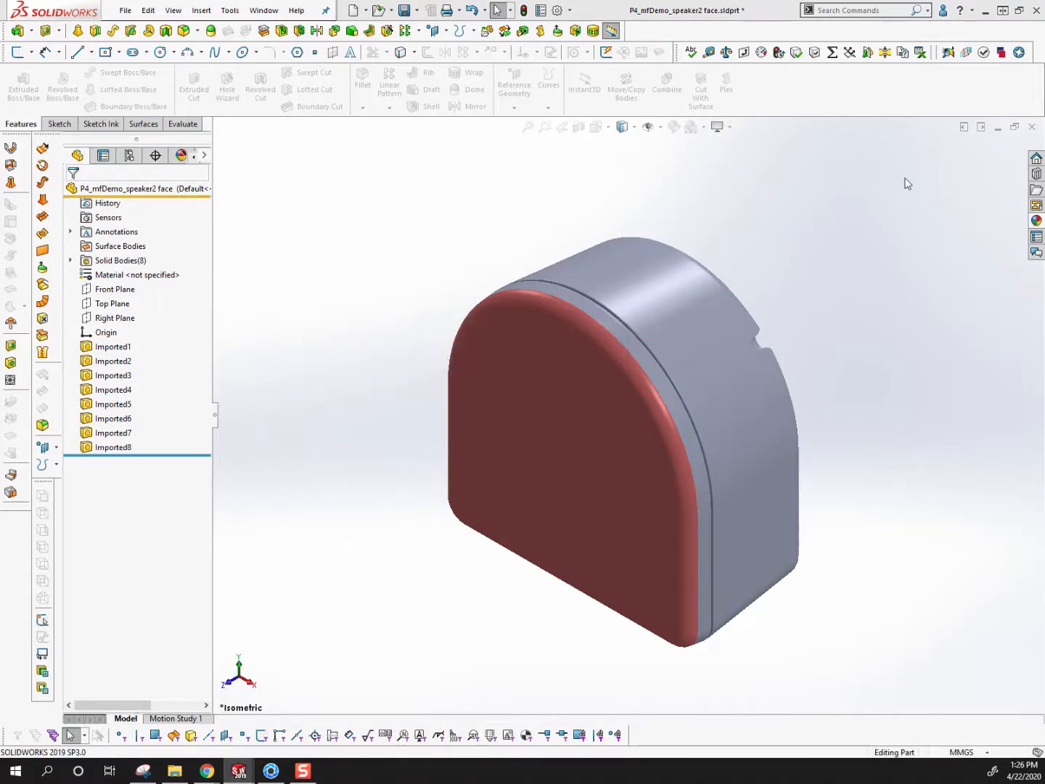
click(491, 395)
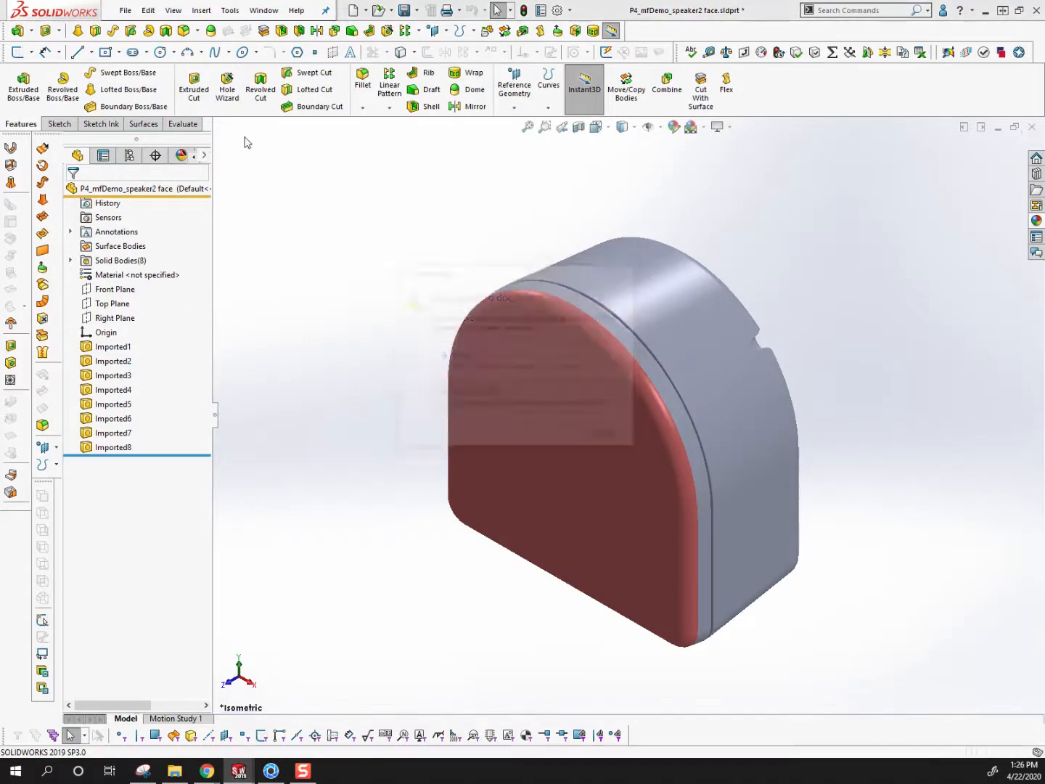
Open the P4_mfDemo_speaker2 face part without feature recognition and roll its history back to just after Mirror2
click(125, 10)
click(138, 47)
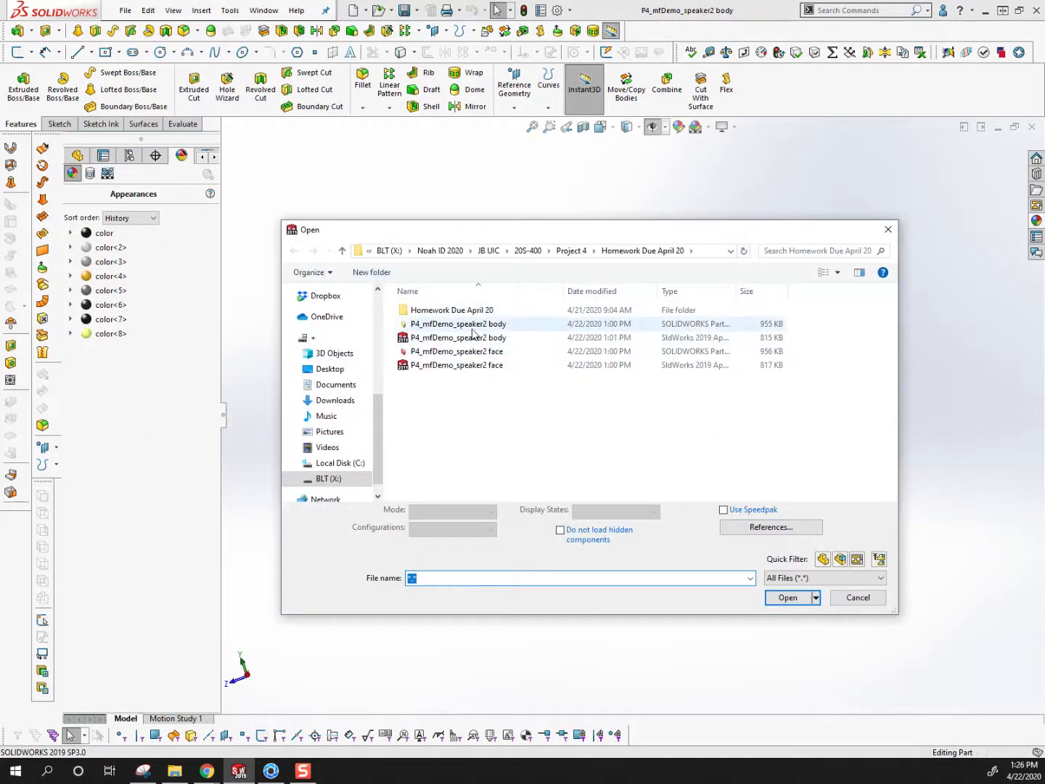
double_click(470, 353)
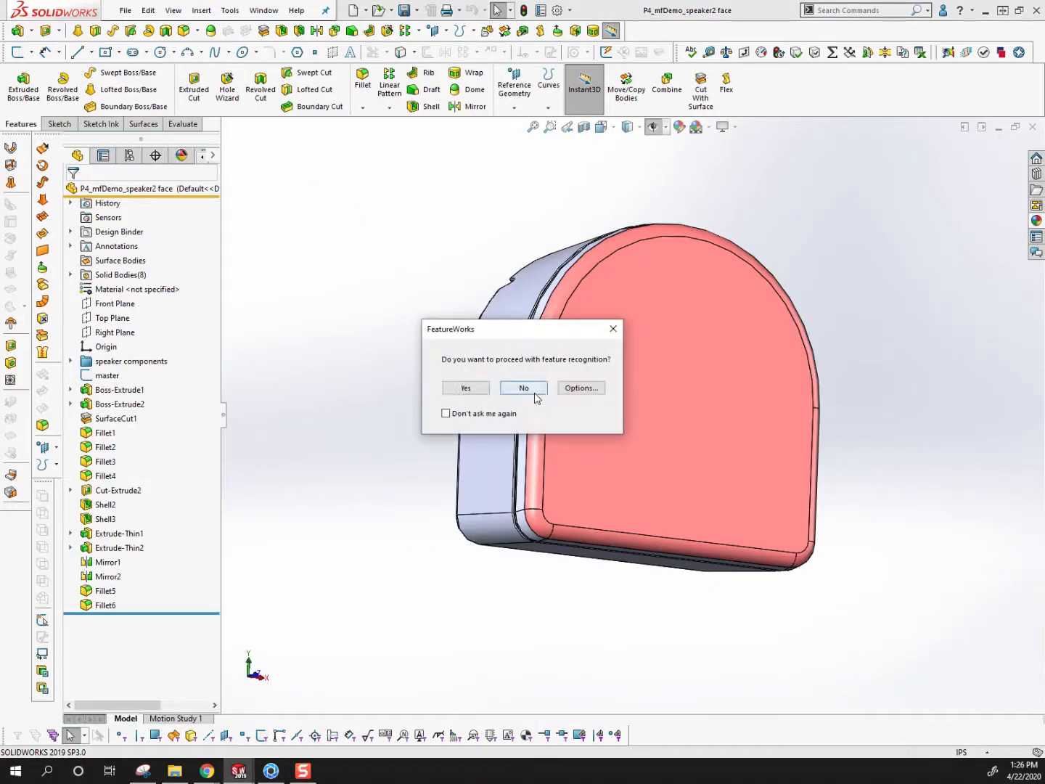
click(529, 389)
click(110, 564)
drag(144, 618, 141, 586)
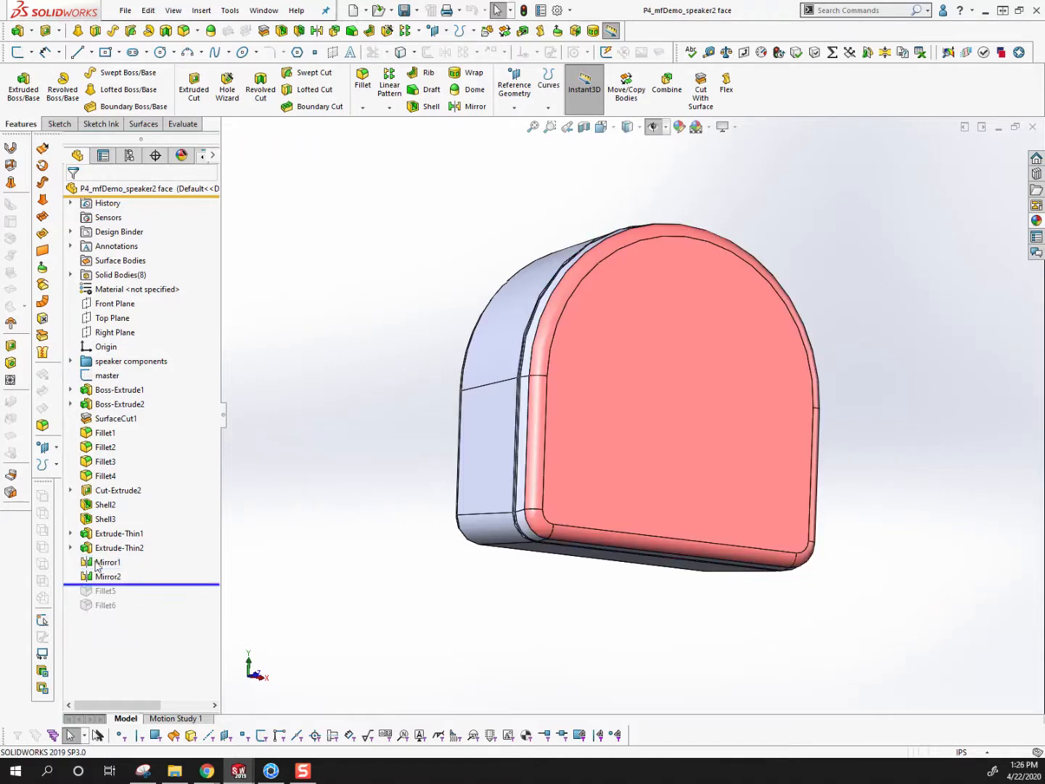
Turn off Merge solids for both the Mirror1 and Mirror2 features
right_click(101, 562)
click(107, 393)
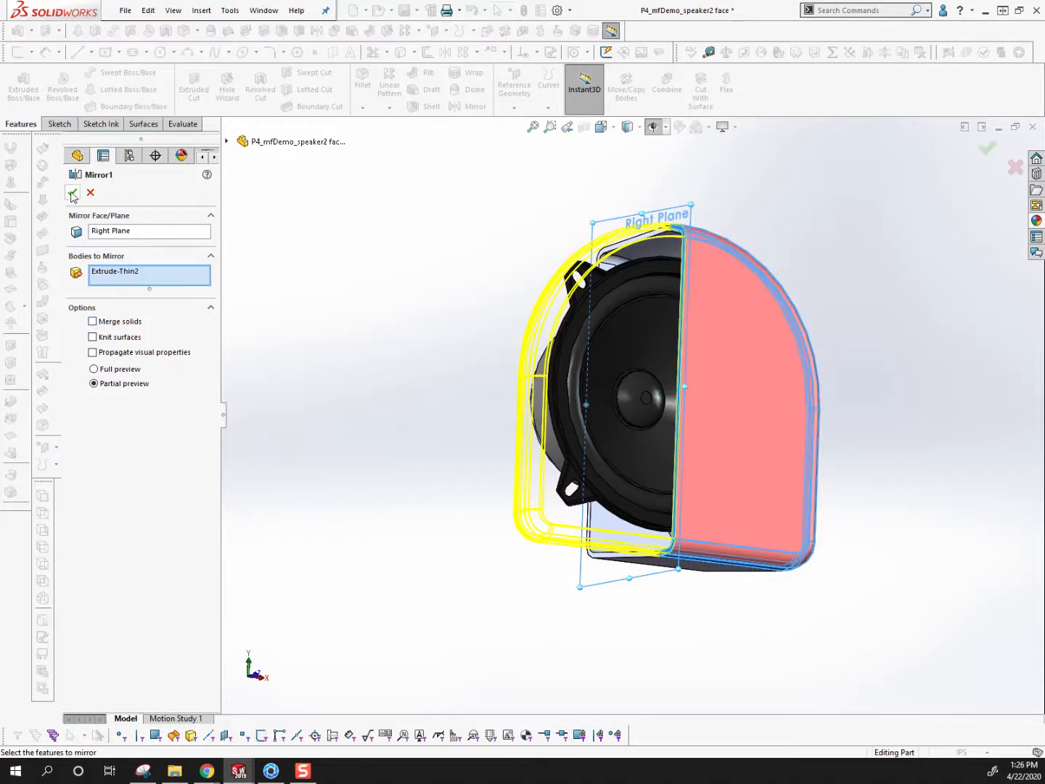
click(72, 193)
right_click(101, 577)
click(108, 395)
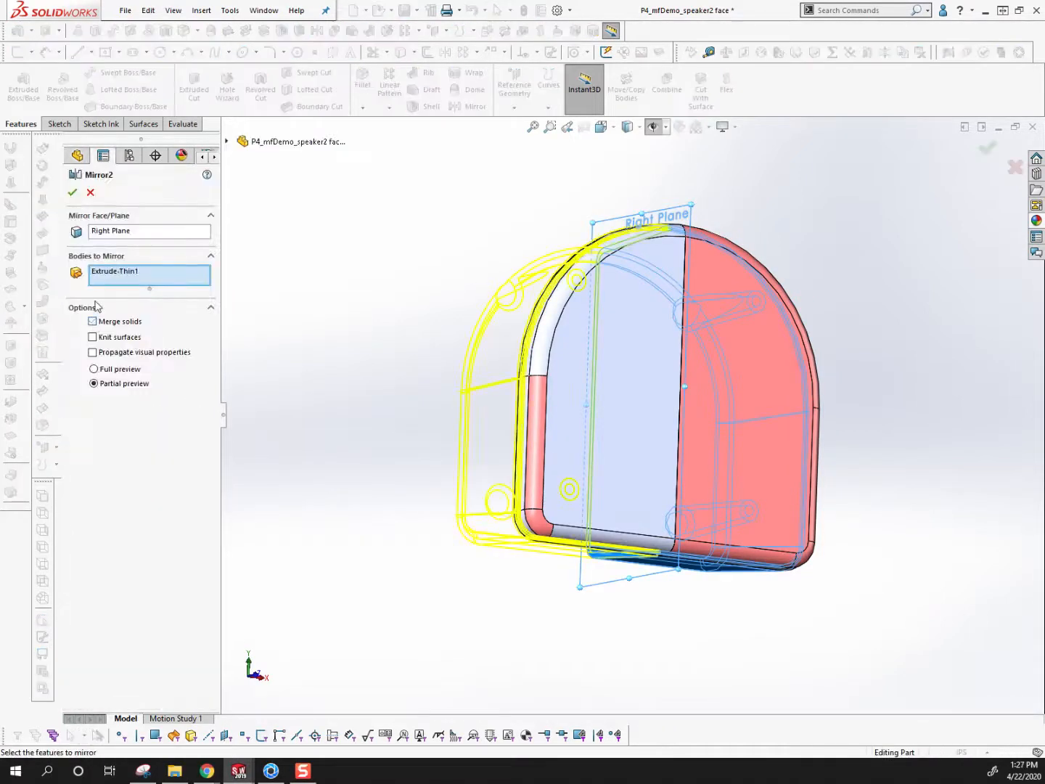
click(72, 193)
Hide the mirrored halves of the front face and the rear housing to expose the speaker inside
middle_drag(426, 362, 612, 469)
right_click(688, 342)
click(518, 479)
middle_drag(519, 479, 470, 463)
scroll(469, 460, down, 1)
click(654, 369)
click(707, 352)
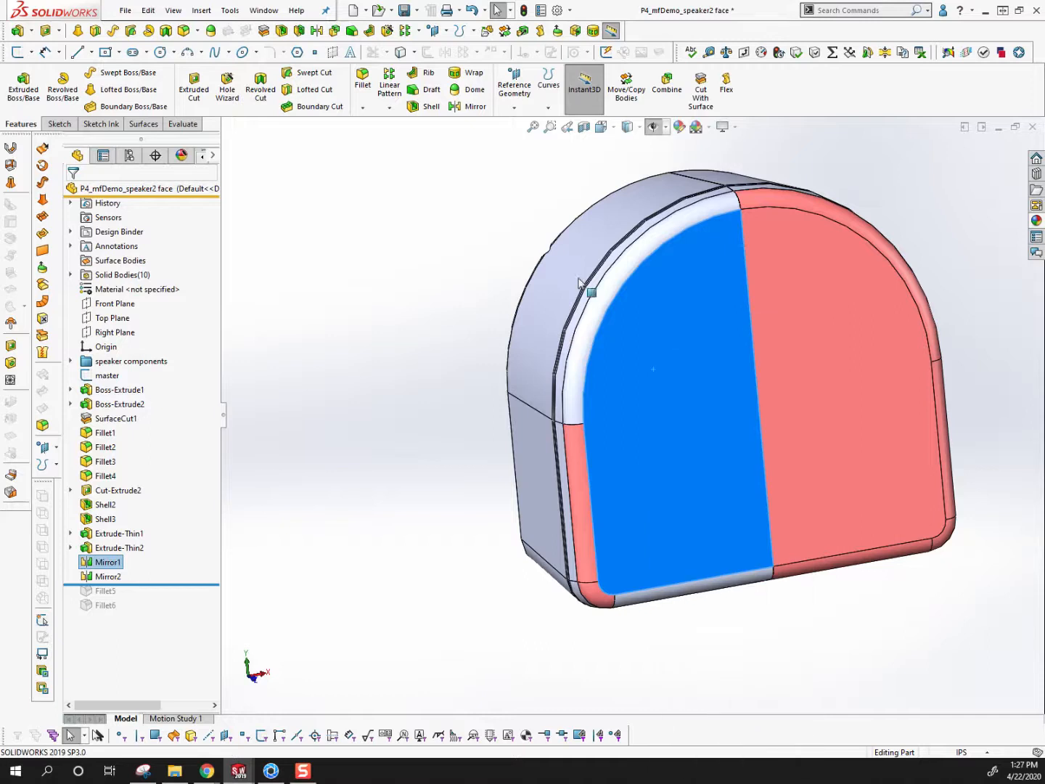
right_click(578, 279)
click(608, 258)
middle_drag(653, 305, 203, 501)
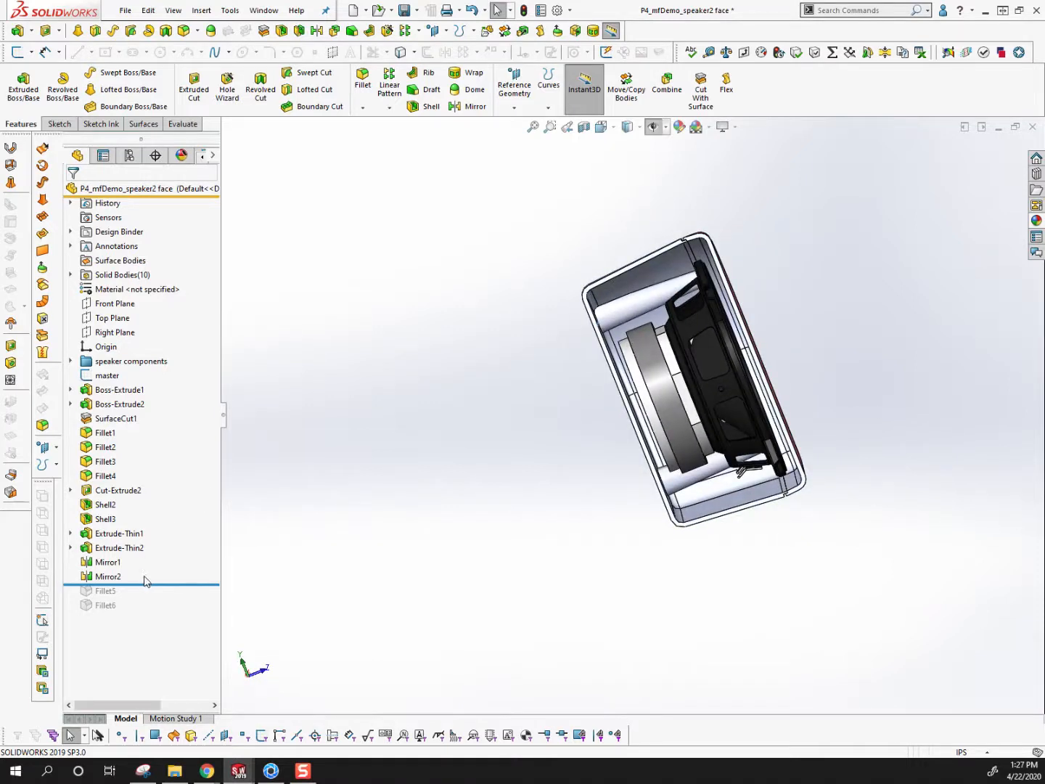
Turn Merge solids back on for Mirror1 and Mirror2 and roll the history forward past Fillet6
right_click(106, 561)
click(122, 395)
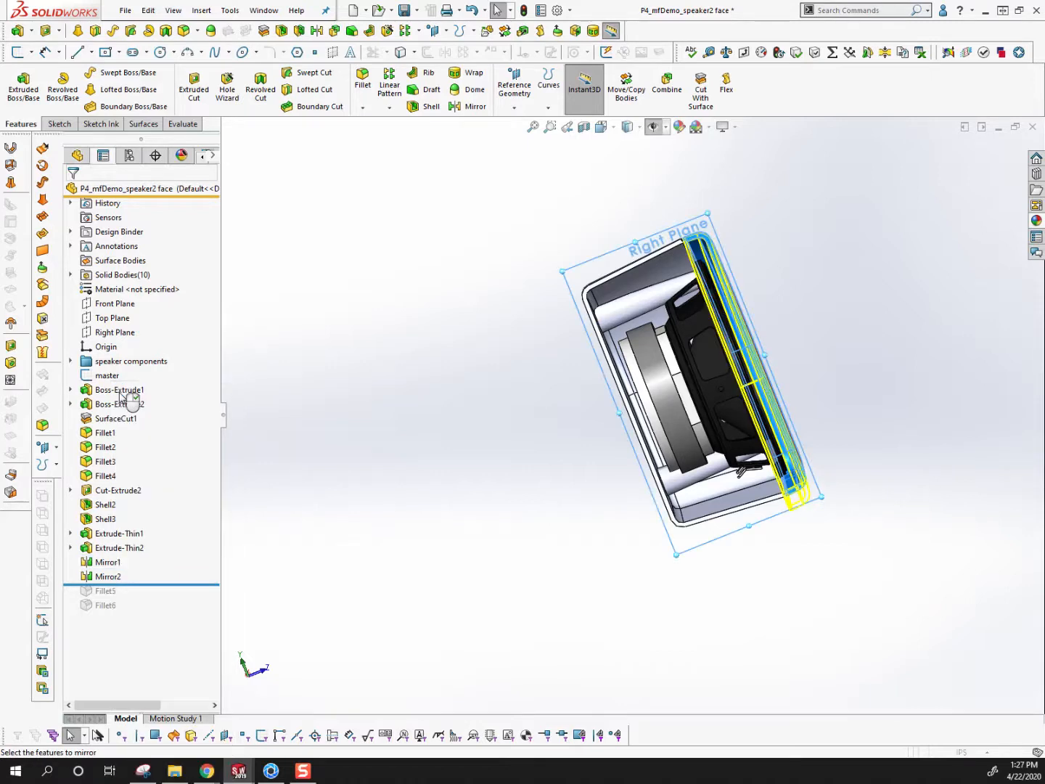
scroll(781, 291, down, 2)
middle_drag(782, 291, 696, 354)
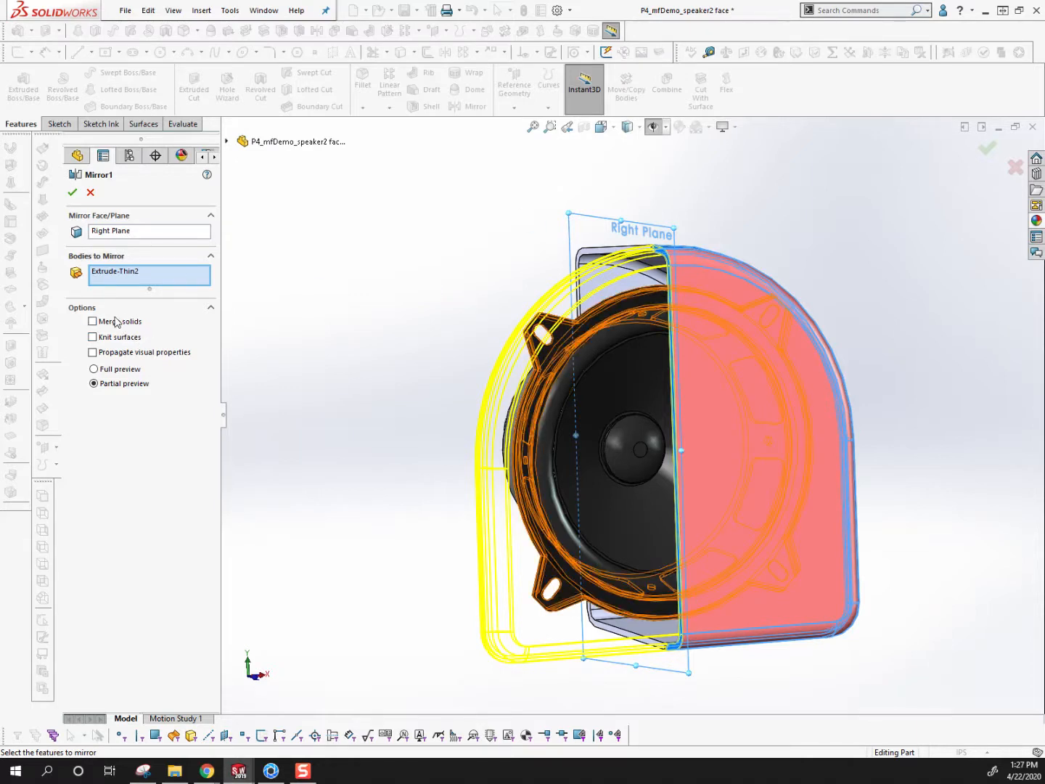
click(72, 193)
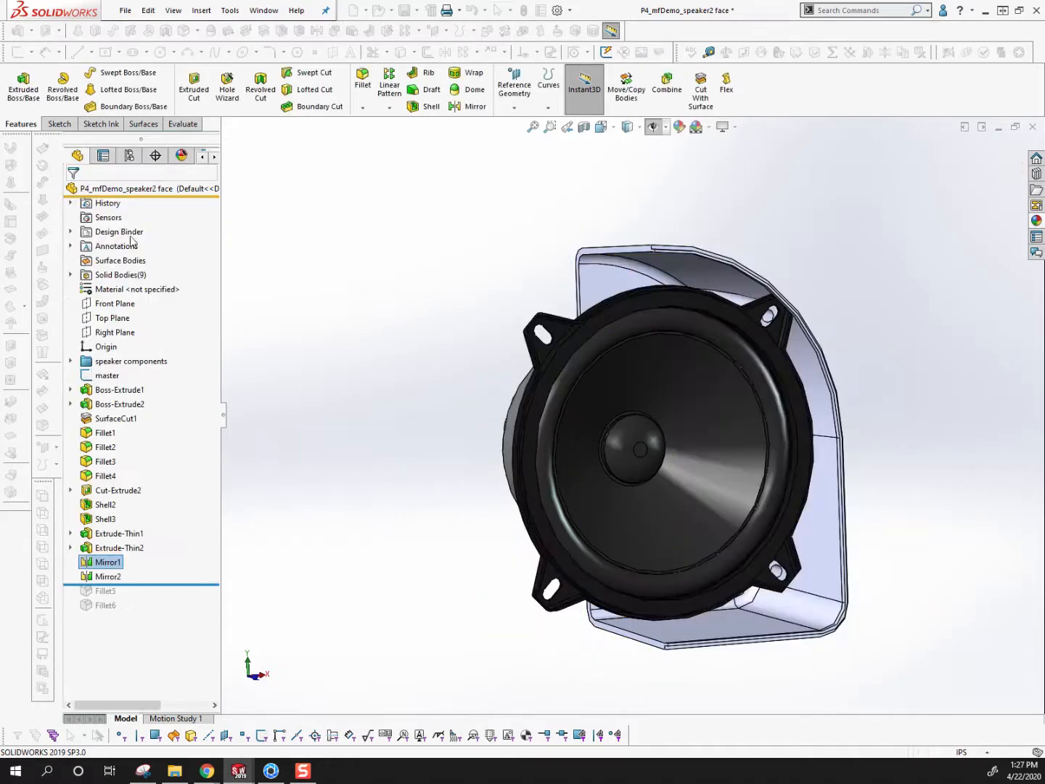
right_click(111, 583)
click(122, 390)
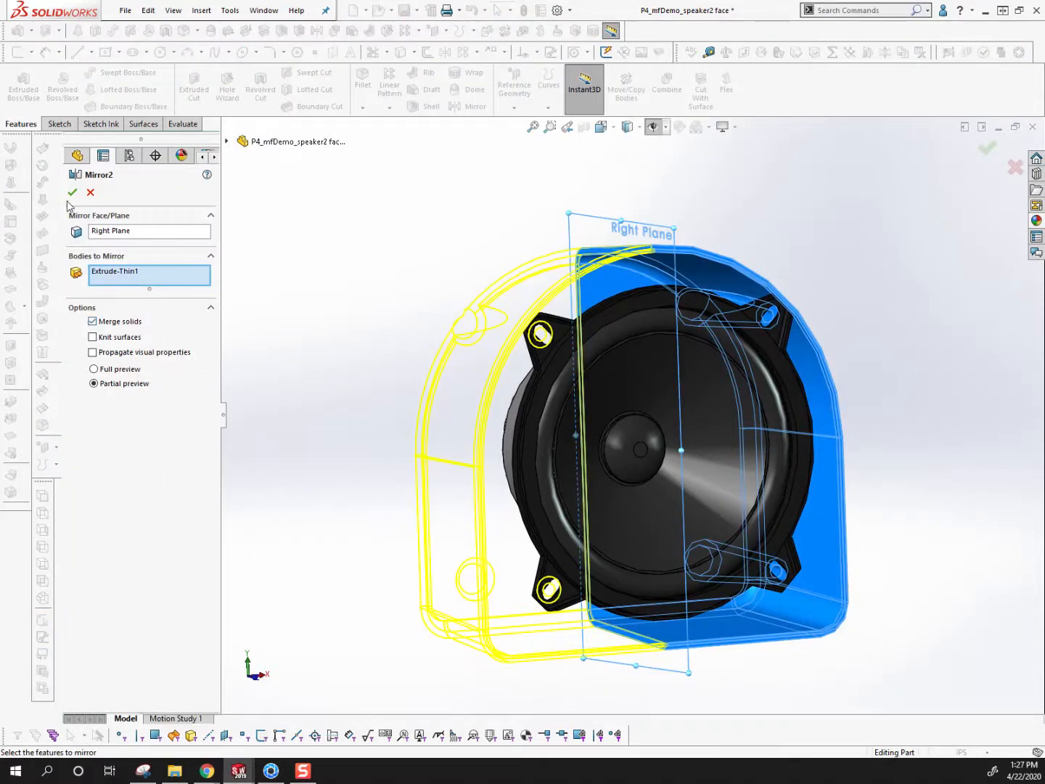
click(71, 193)
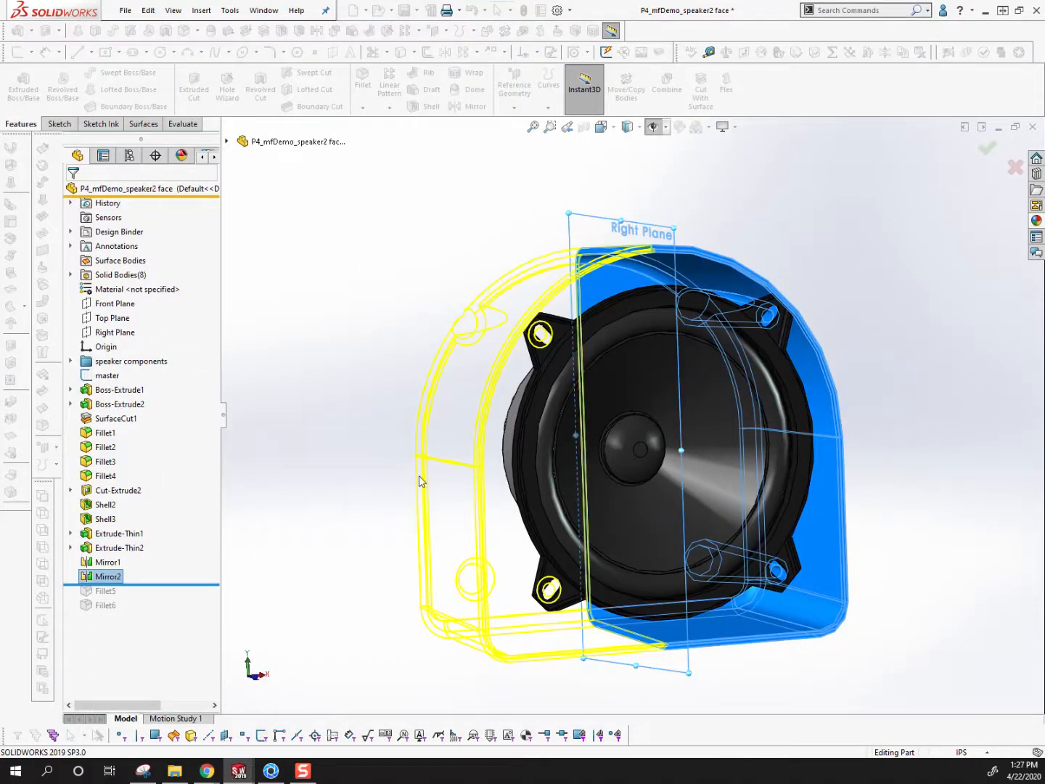
drag(145, 582, 142, 631)
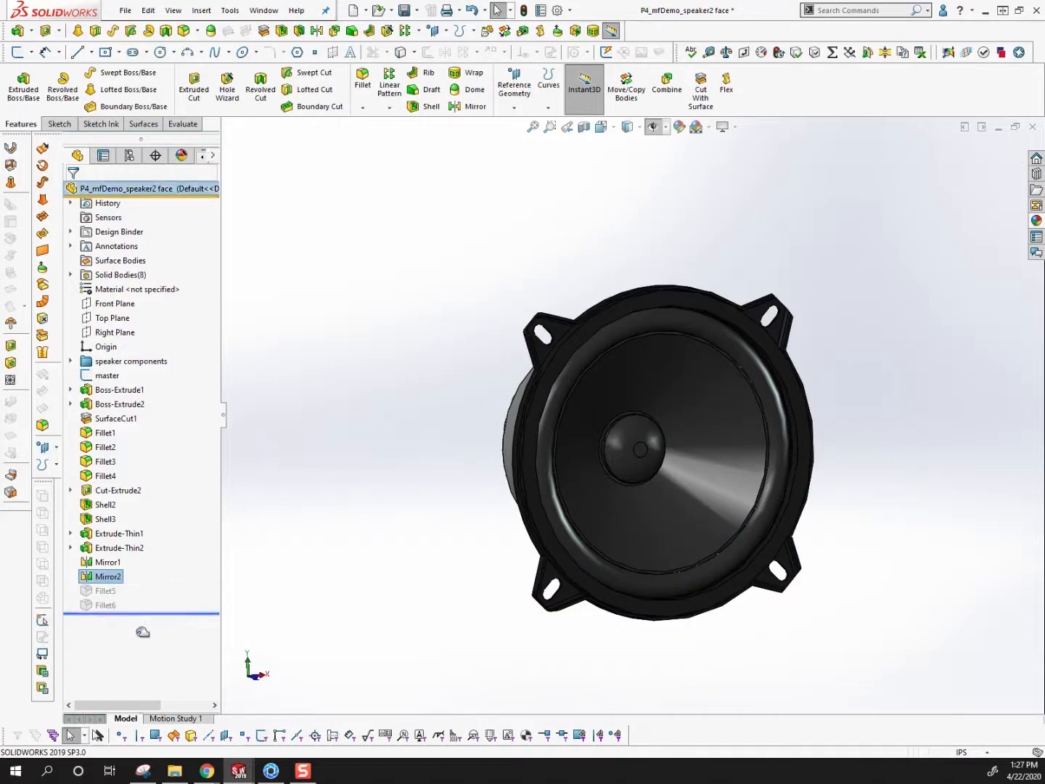
Switch to KeyShot and add a cube to the scene with the speaker model
click(270, 771)
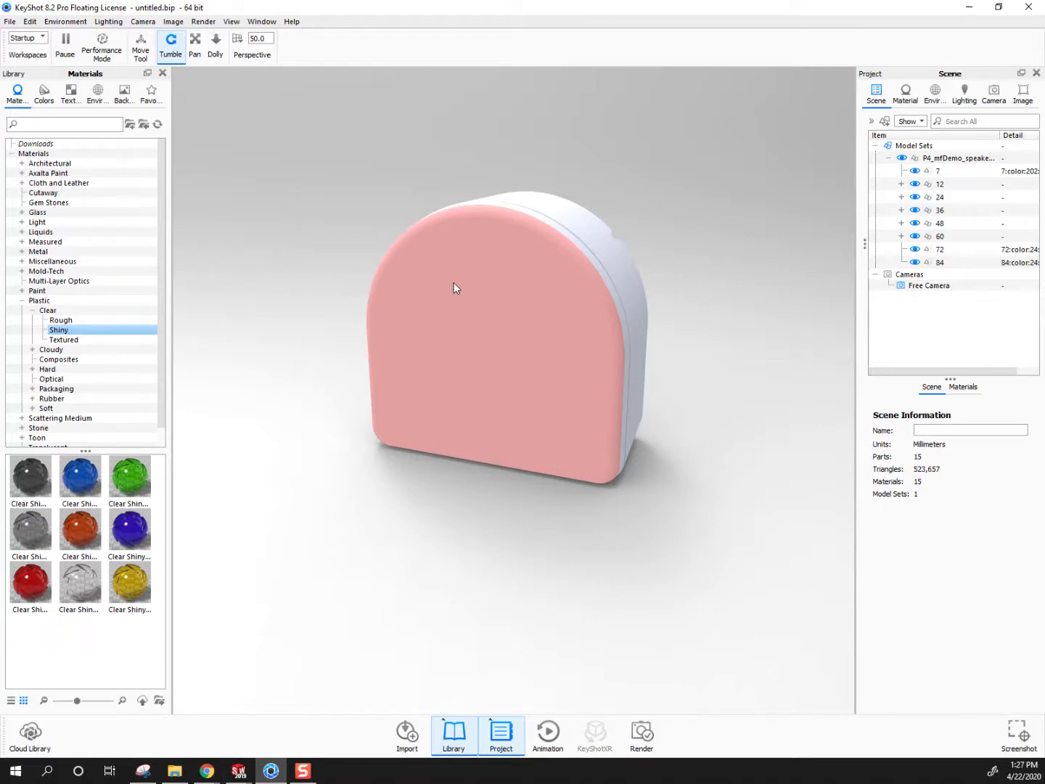
drag(387, 193, 503, 376)
click(31, 23)
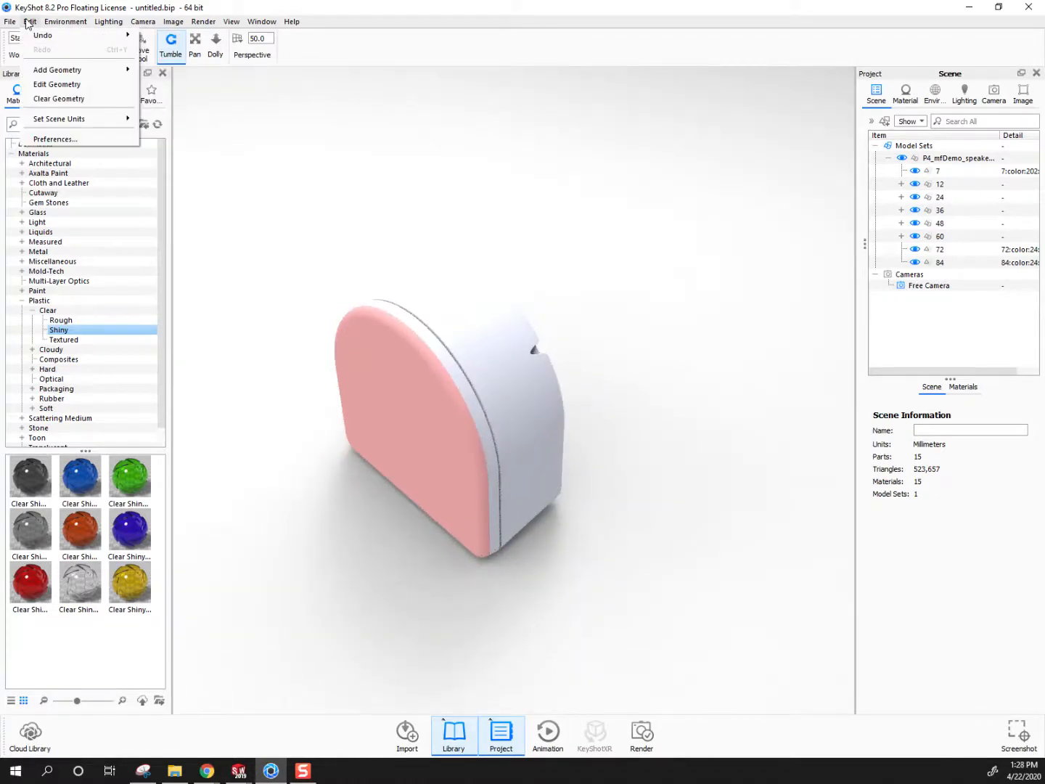
mouse_move(109, 69)
click(185, 121)
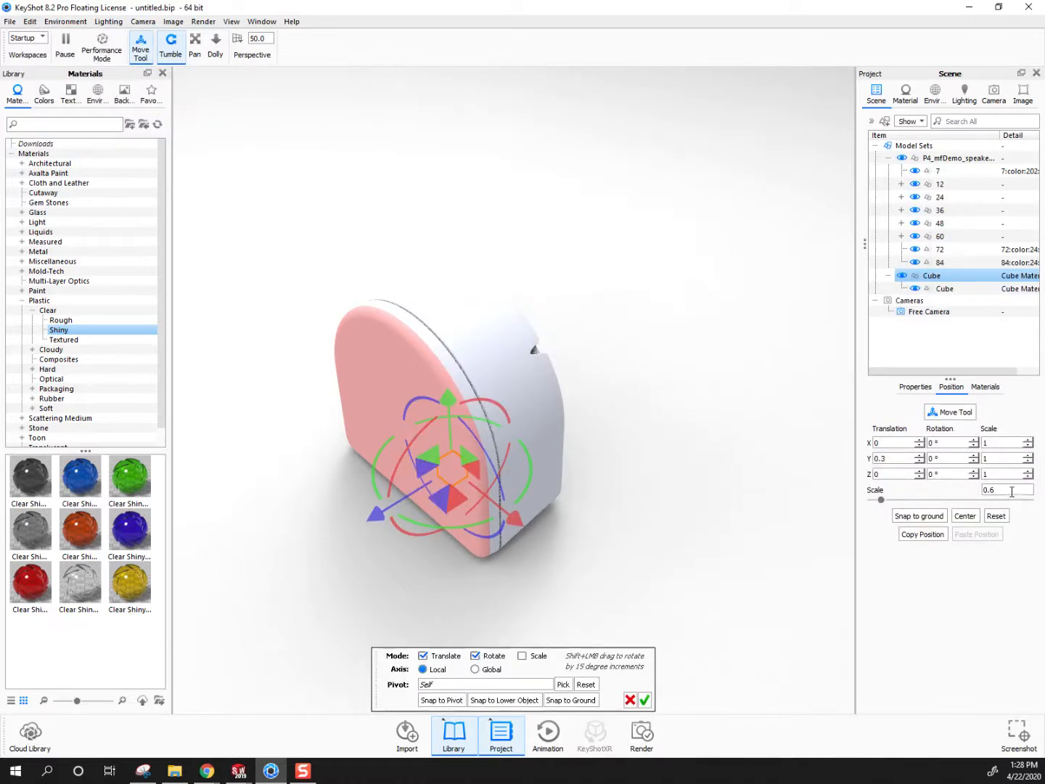
Scale the cube to about 4.49 and move it beside the speaker to about X 1.76, Y 2.85 without rotation
drag(882, 500, 930, 502)
drag(500, 527, 571, 576)
drag(495, 432, 487, 315)
drag(540, 472, 537, 355)
key(ctrl+z)
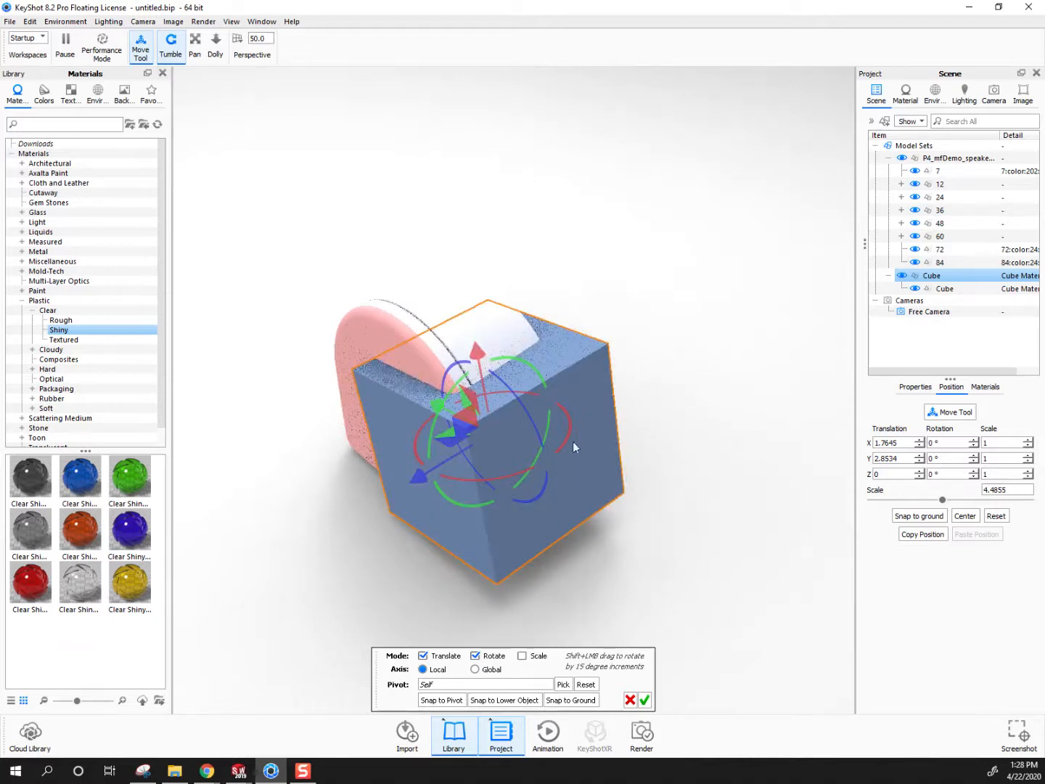
drag(616, 615, 794, 449)
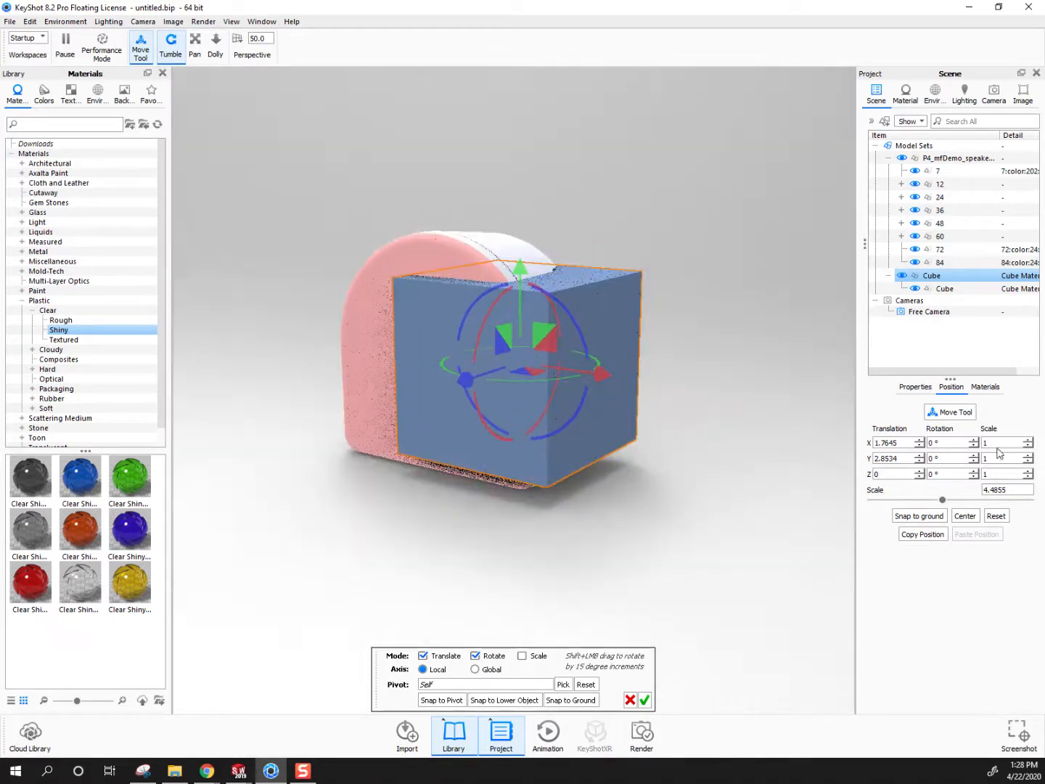
Set the cube's Y scale to 1.4 and place it on the ground at about Y 3.16
click(984, 459)
text(.4)
key(Tab)
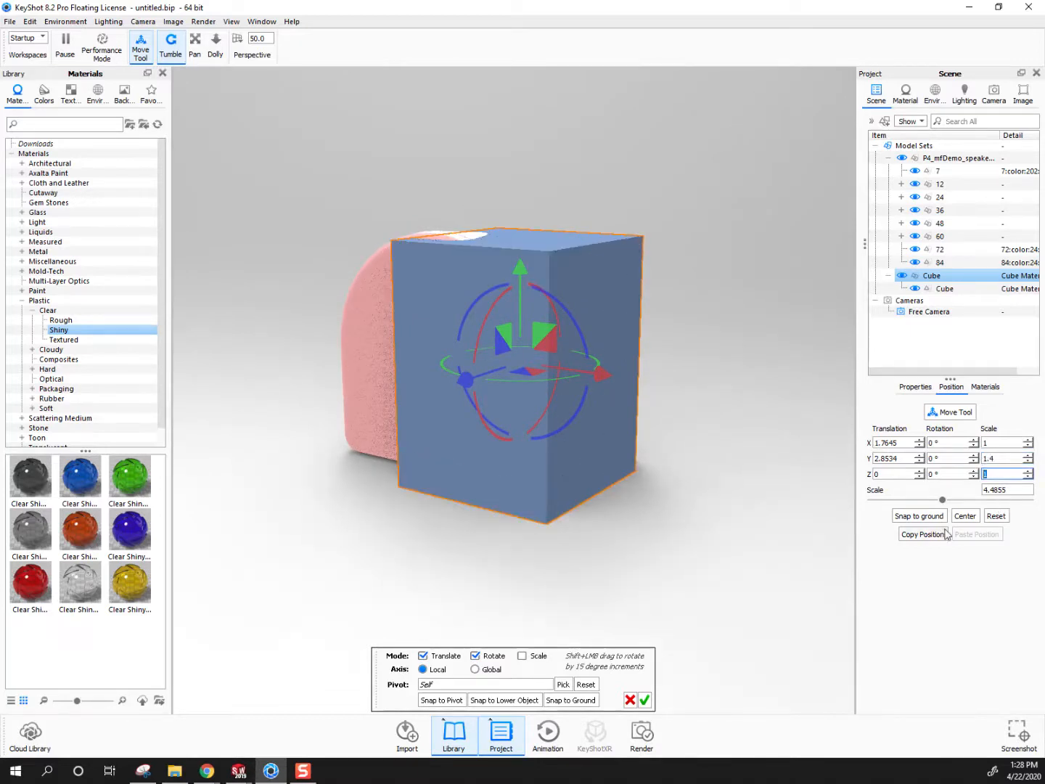
click(919, 516)
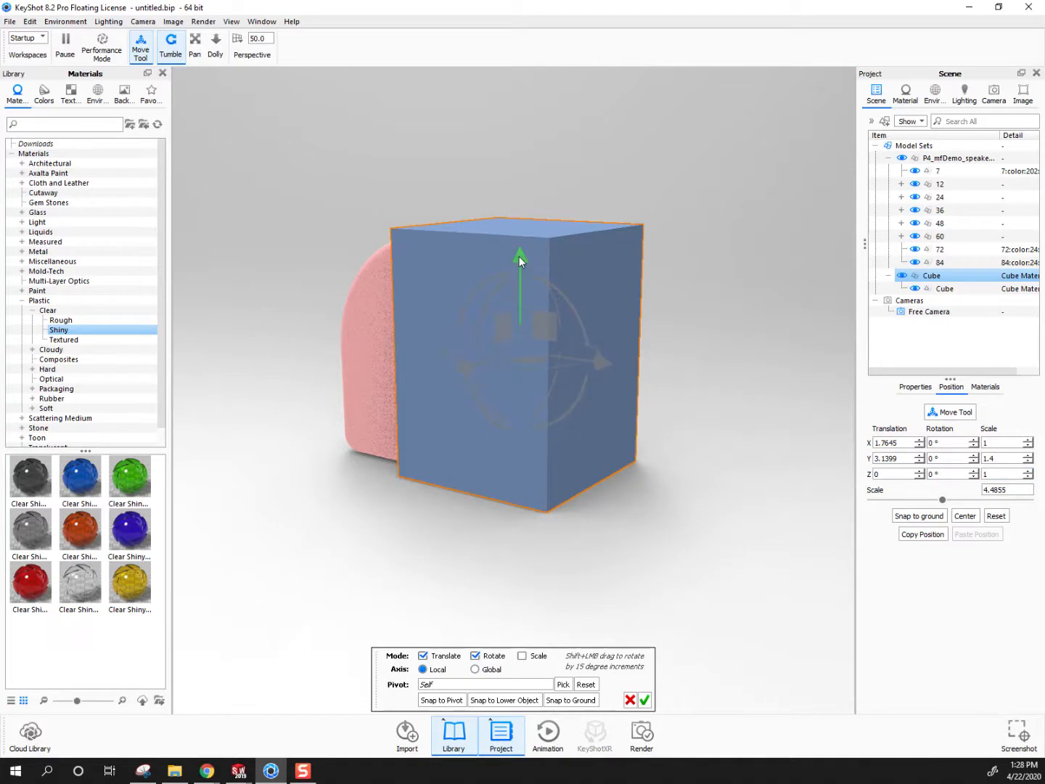
drag(519, 254, 519, 253)
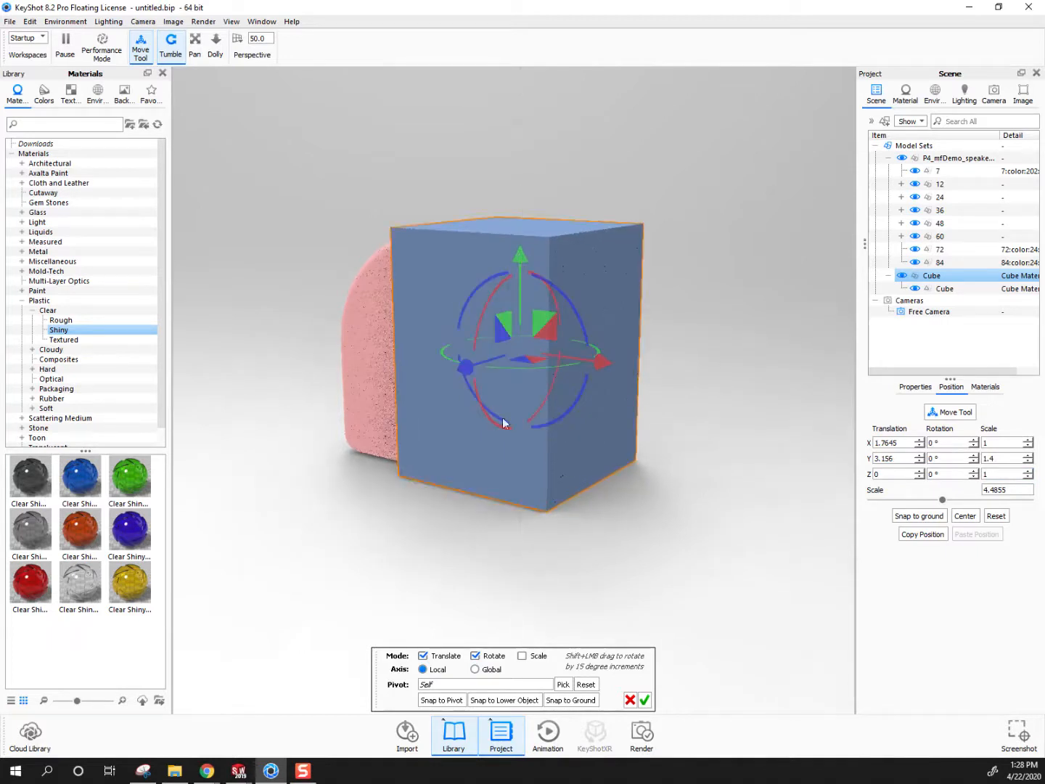
click(643, 699)
Check the cube's overlap with the speaker in the Front, Right and Top standard views, using an Orthographic lens for the top view
drag(422, 519, 897, 106)
click(996, 91)
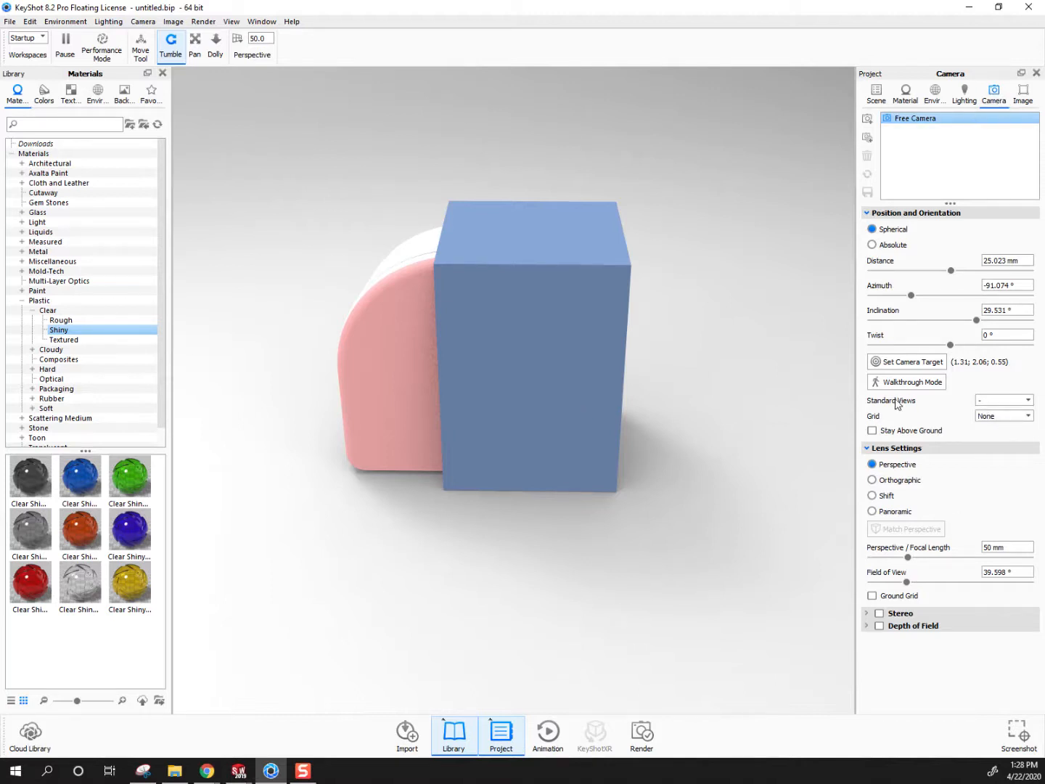
click(1005, 401)
click(1000, 414)
click(1001, 400)
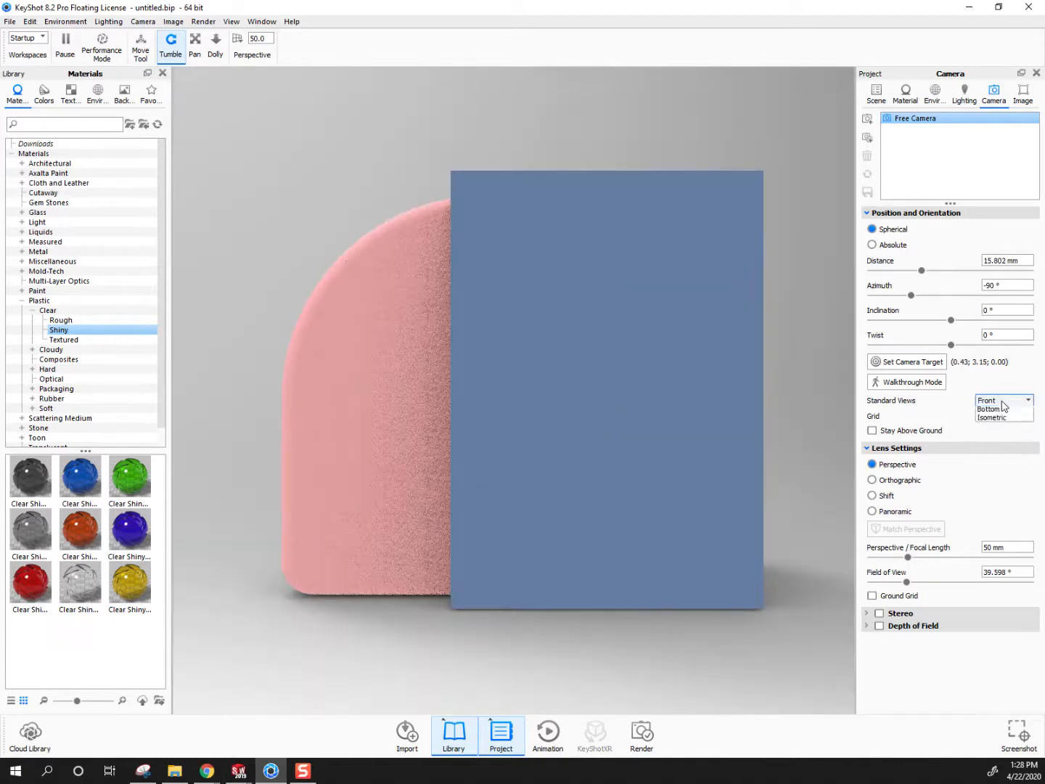
click(993, 442)
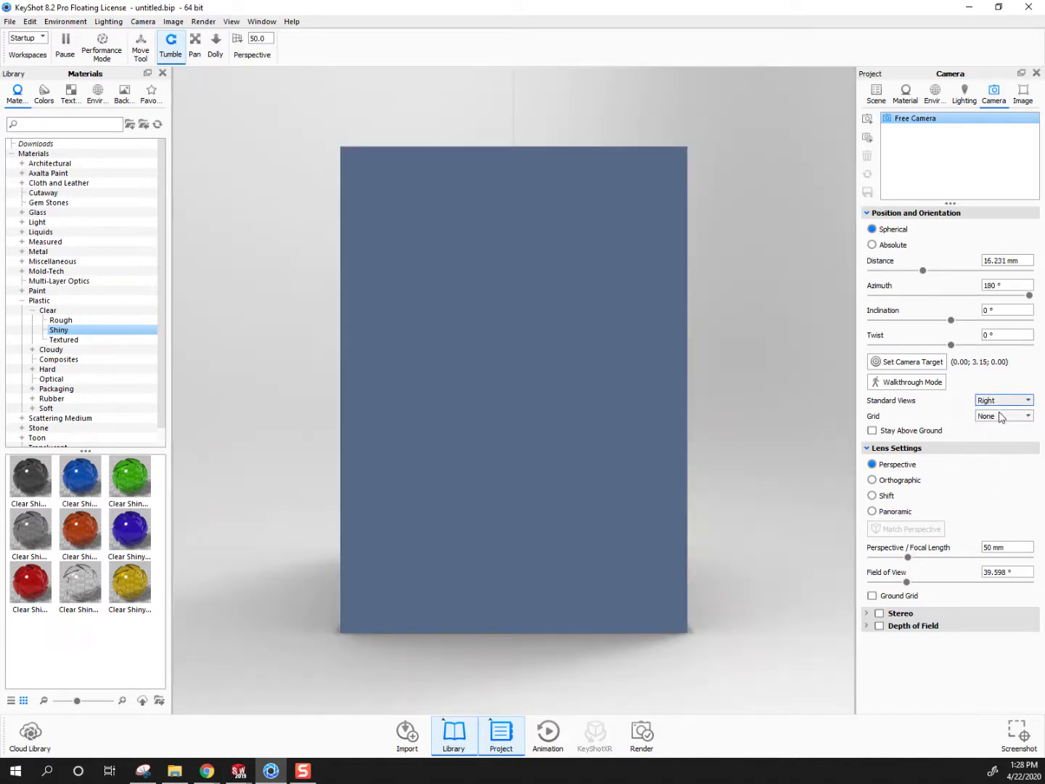
click(1003, 400)
click(993, 453)
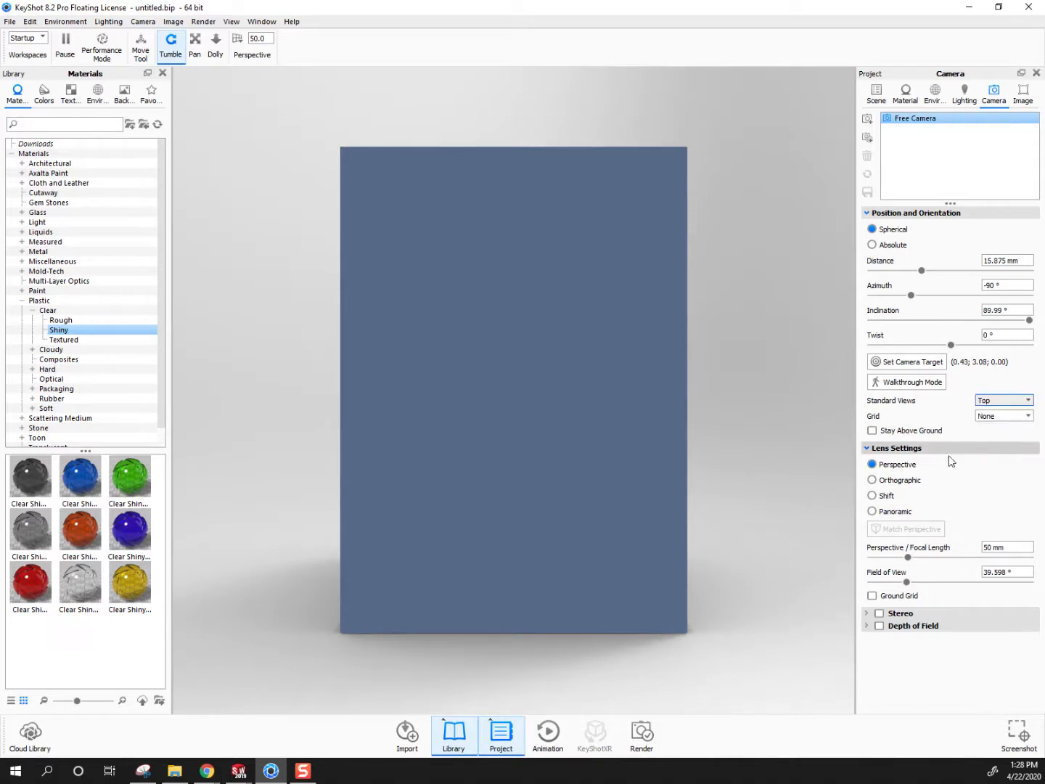
click(876, 481)
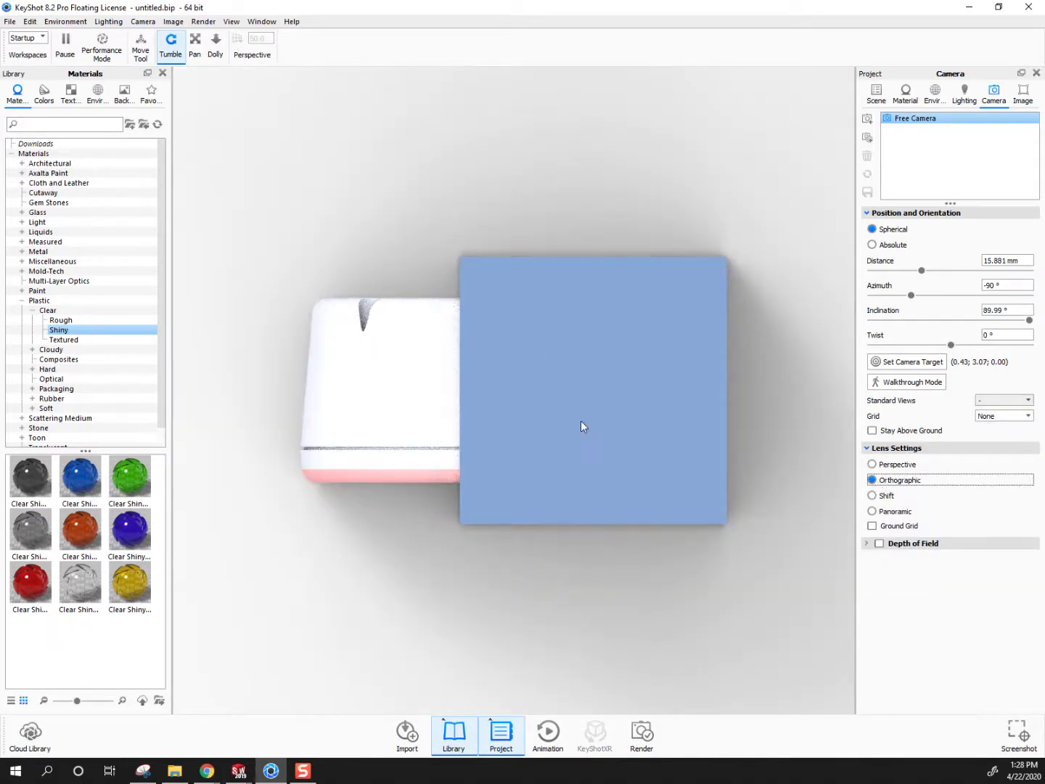
click(875, 95)
right_click(932, 278)
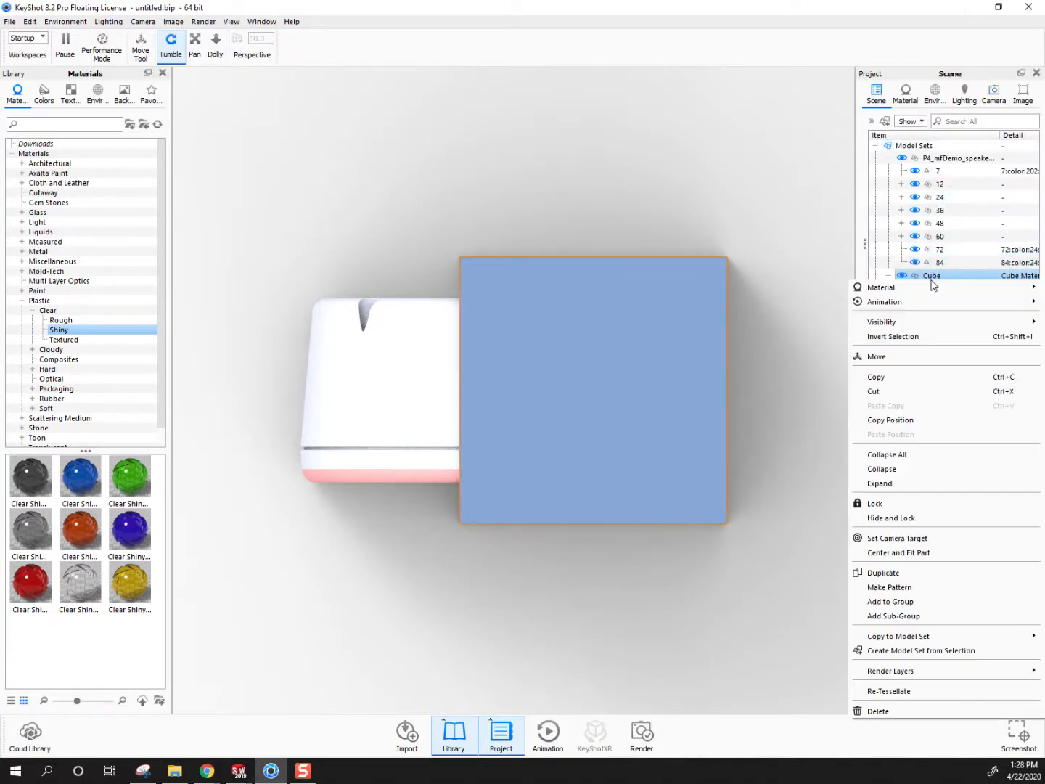
click(879, 357)
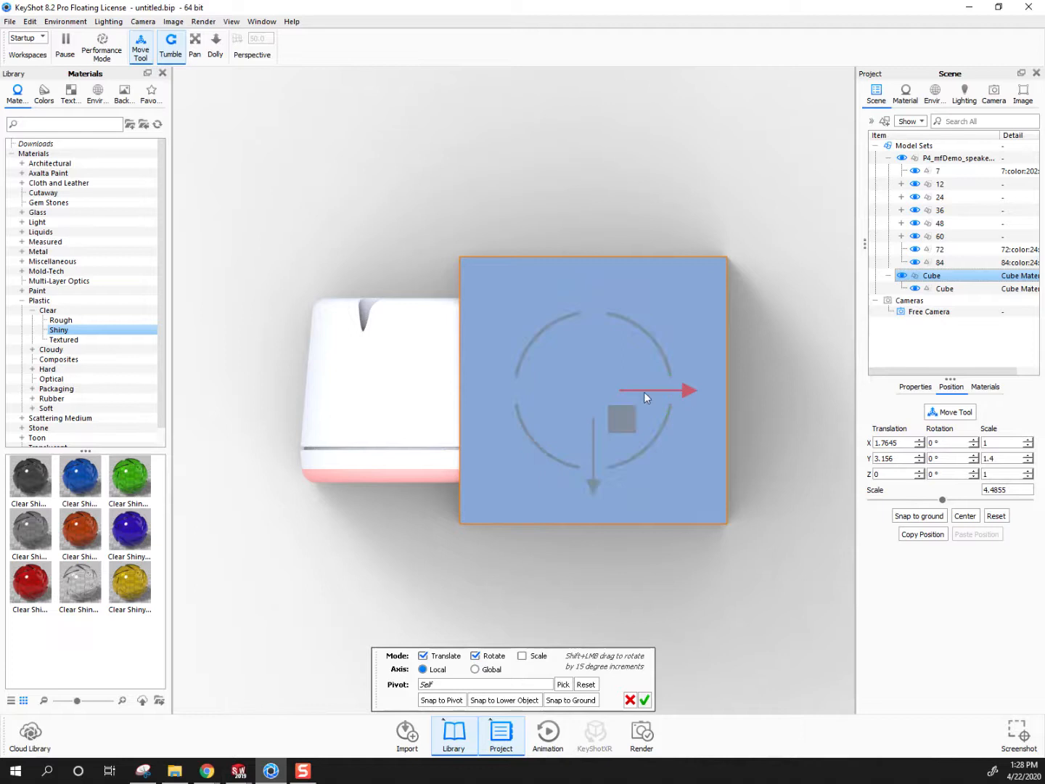
click(630, 700)
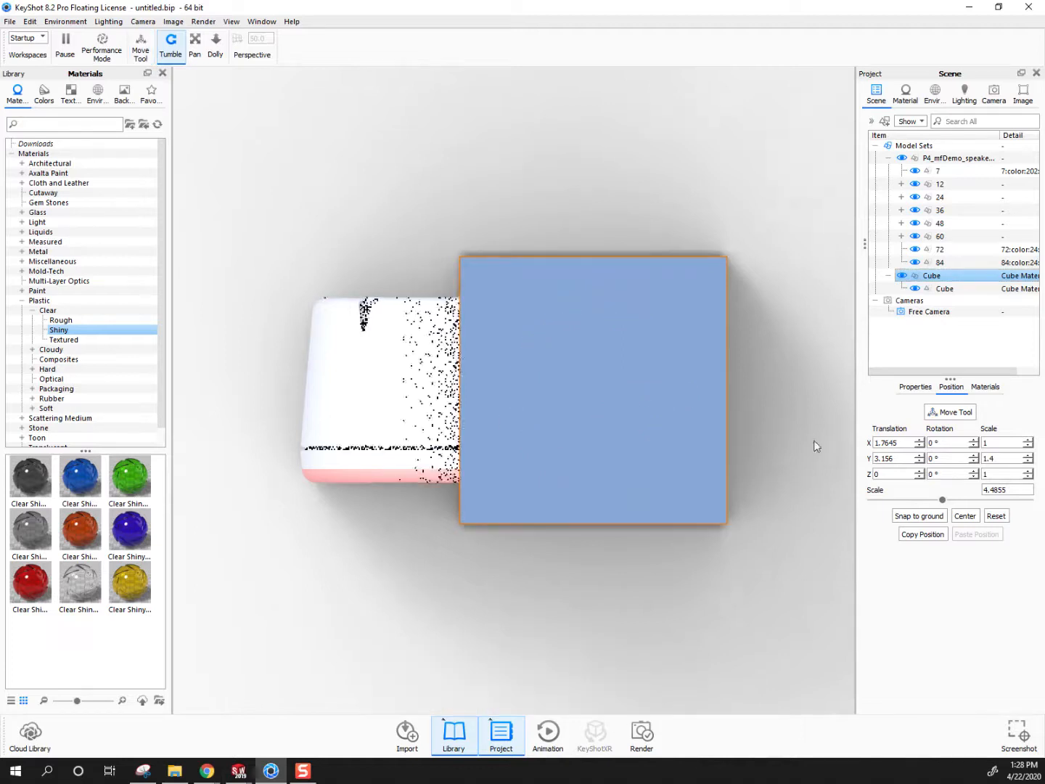
Return the camera lens to Perspective and change the cube's material type to Cutaway
click(994, 94)
click(896, 467)
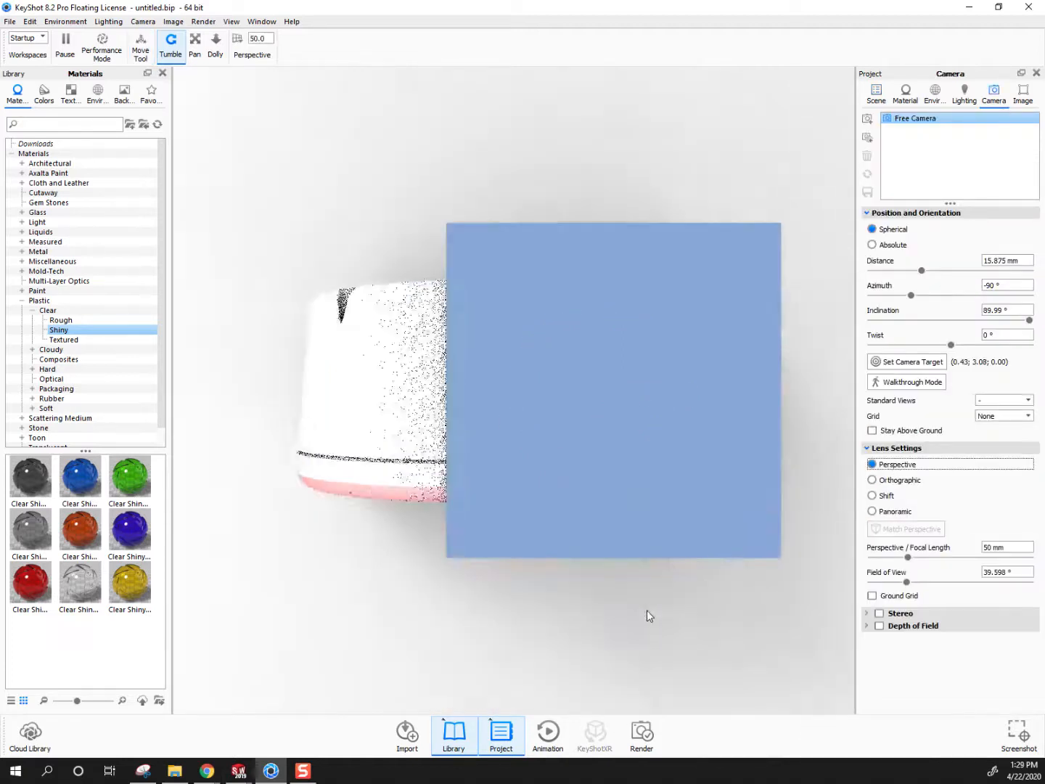
drag(617, 609, 541, 354)
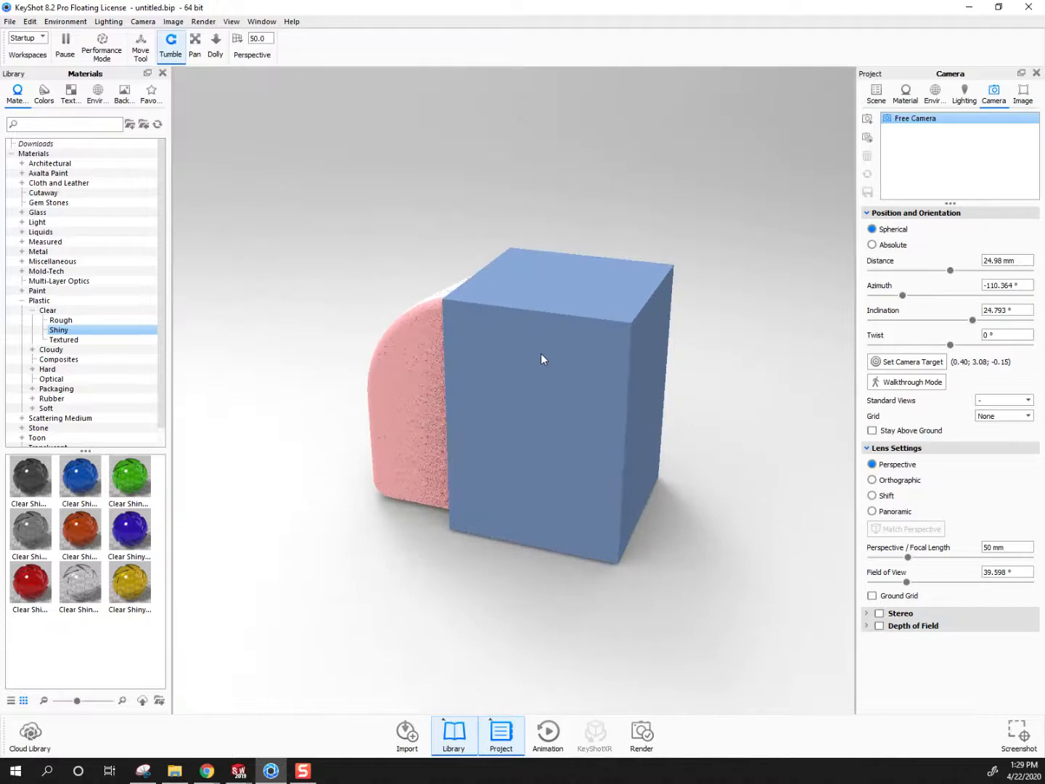
double_click(541, 354)
click(994, 166)
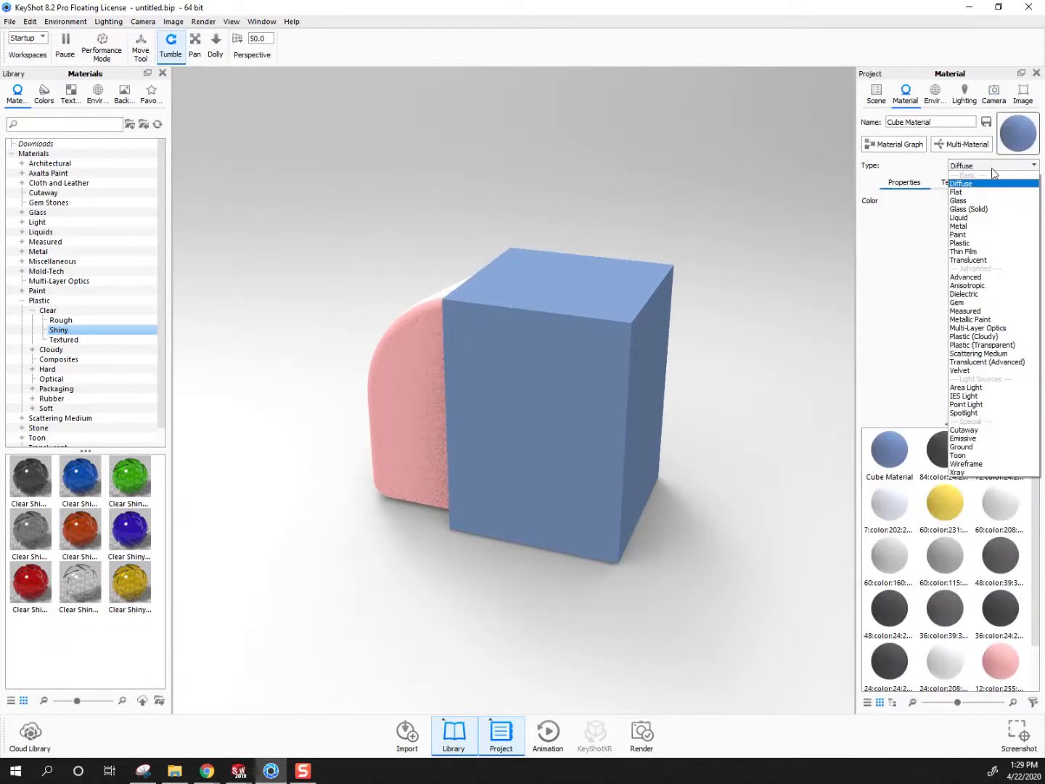
click(978, 430)
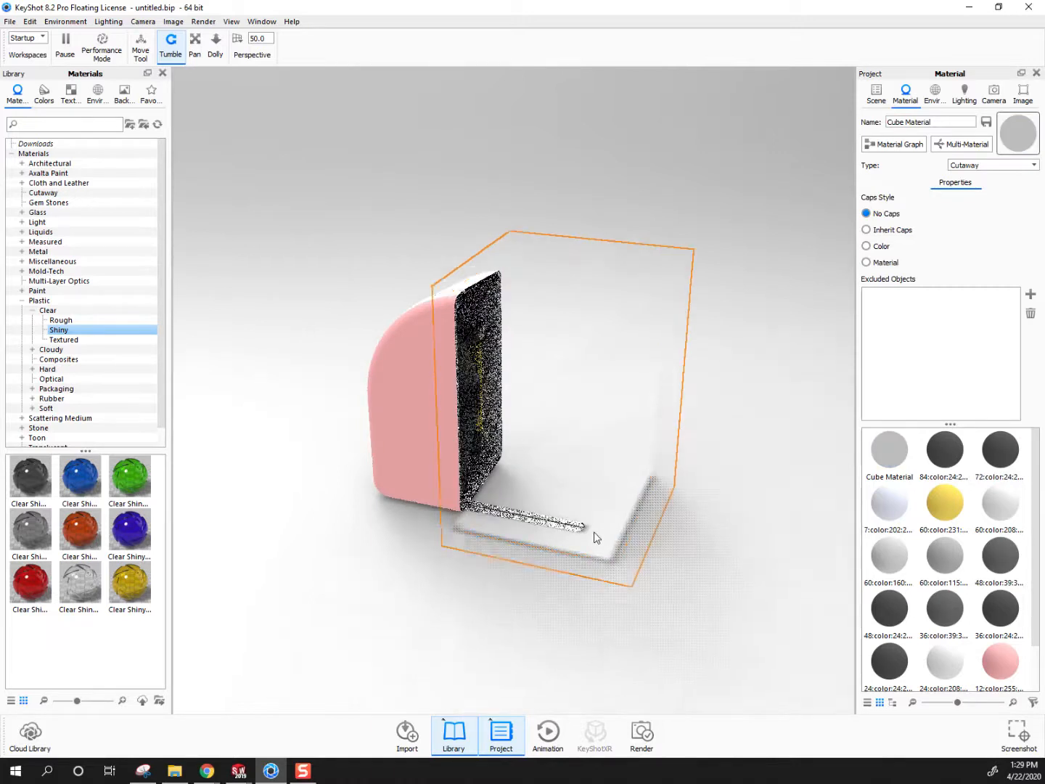
drag(595, 536, 555, 556)
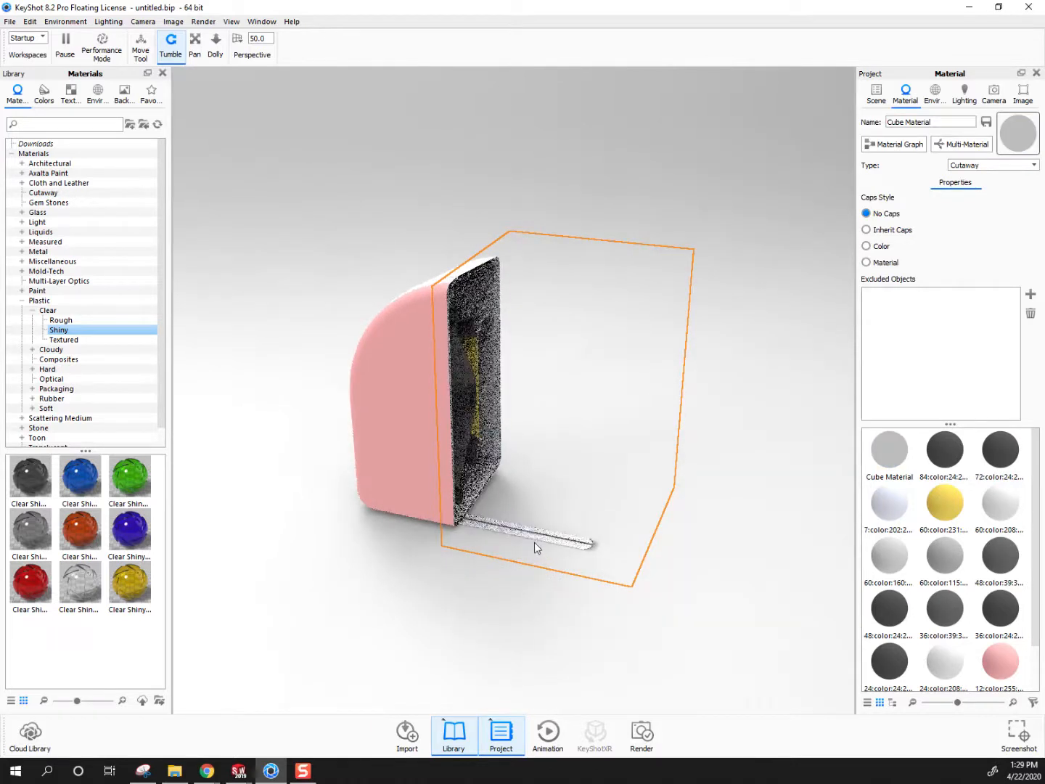
Lower the cutaway cube slightly to about Y 3.128 and accept the new position
click(876, 95)
right_click(925, 277)
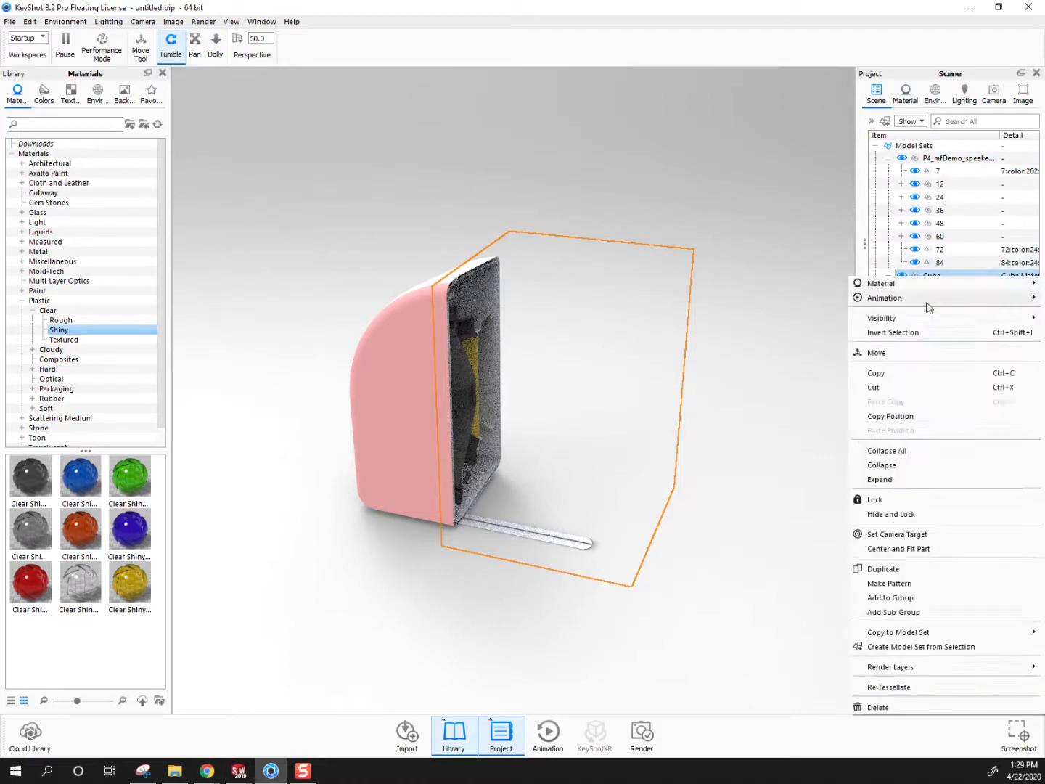
click(876, 353)
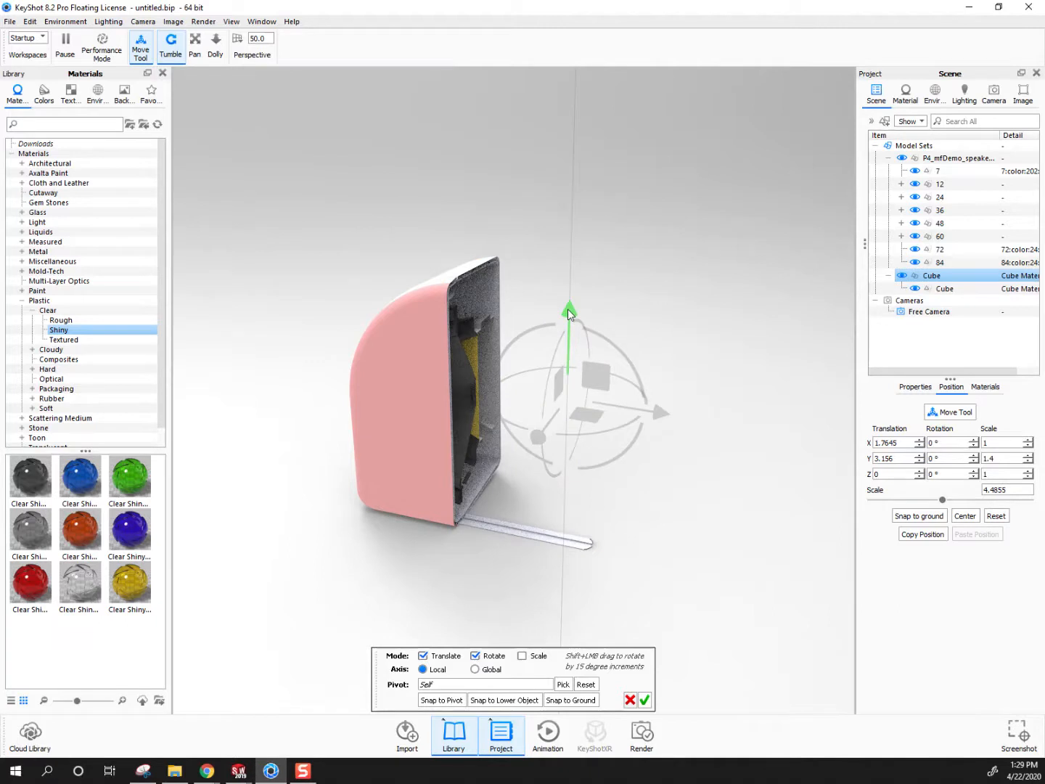
drag(567, 309, 568, 311)
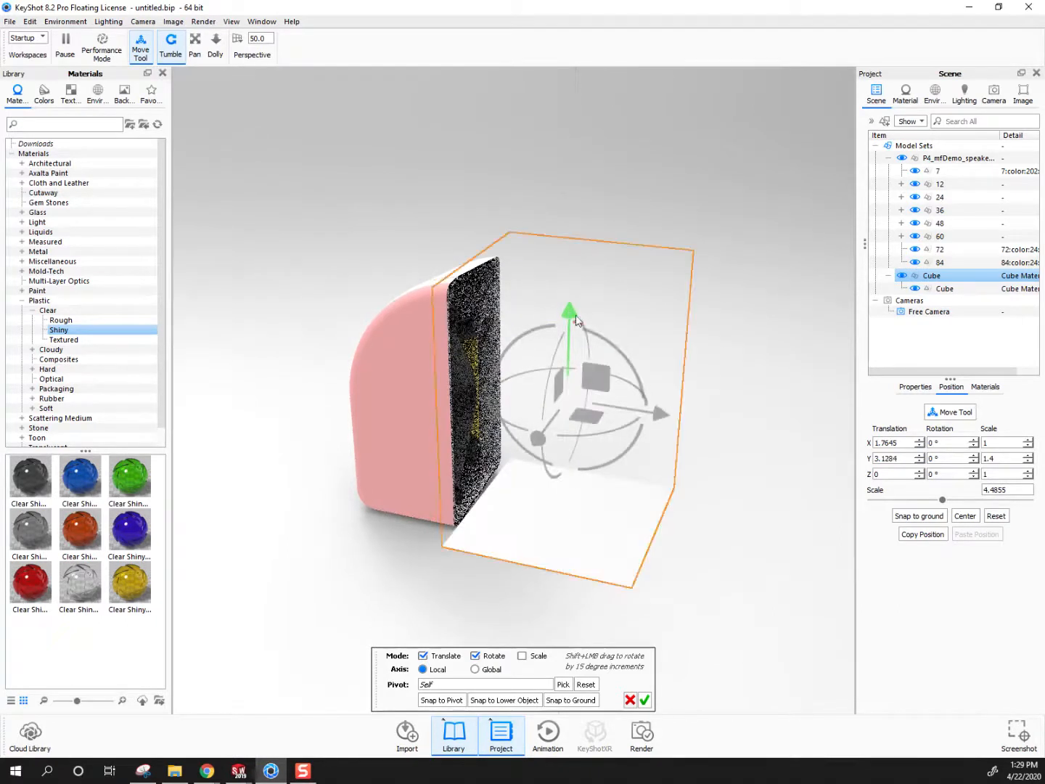
click(644, 699)
click(683, 597)
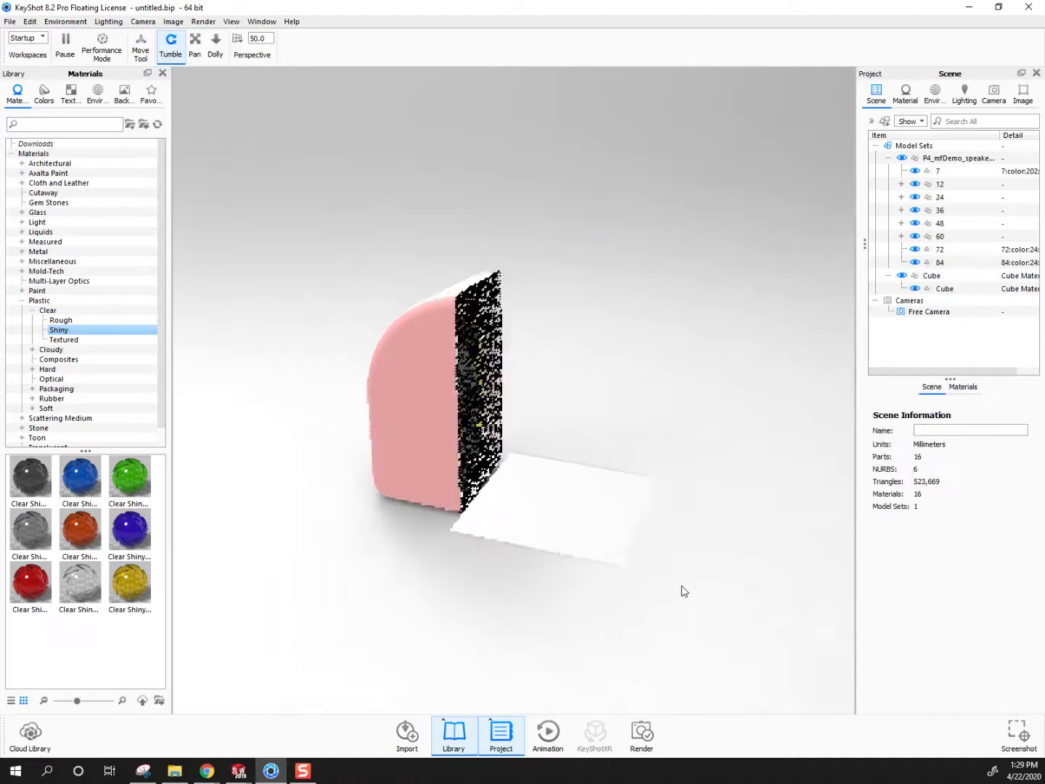
Edit the cube's Cutaway material and set its caps style to Inherit Caps
drag(684, 590, 591, 433)
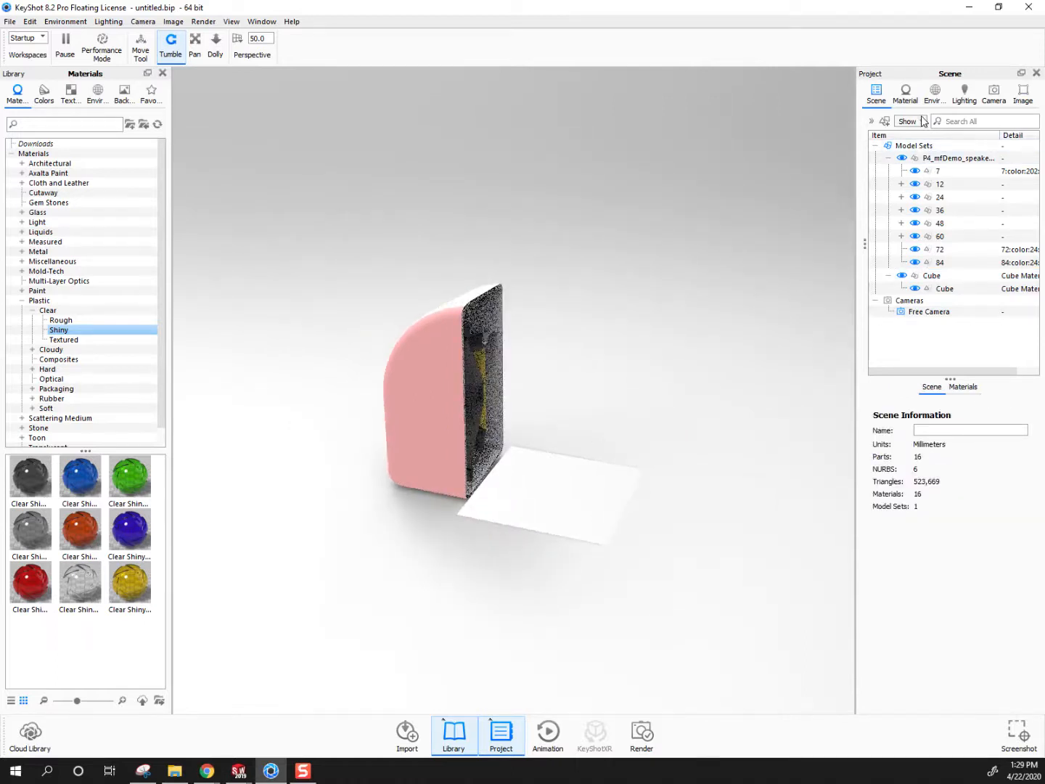
click(932, 276)
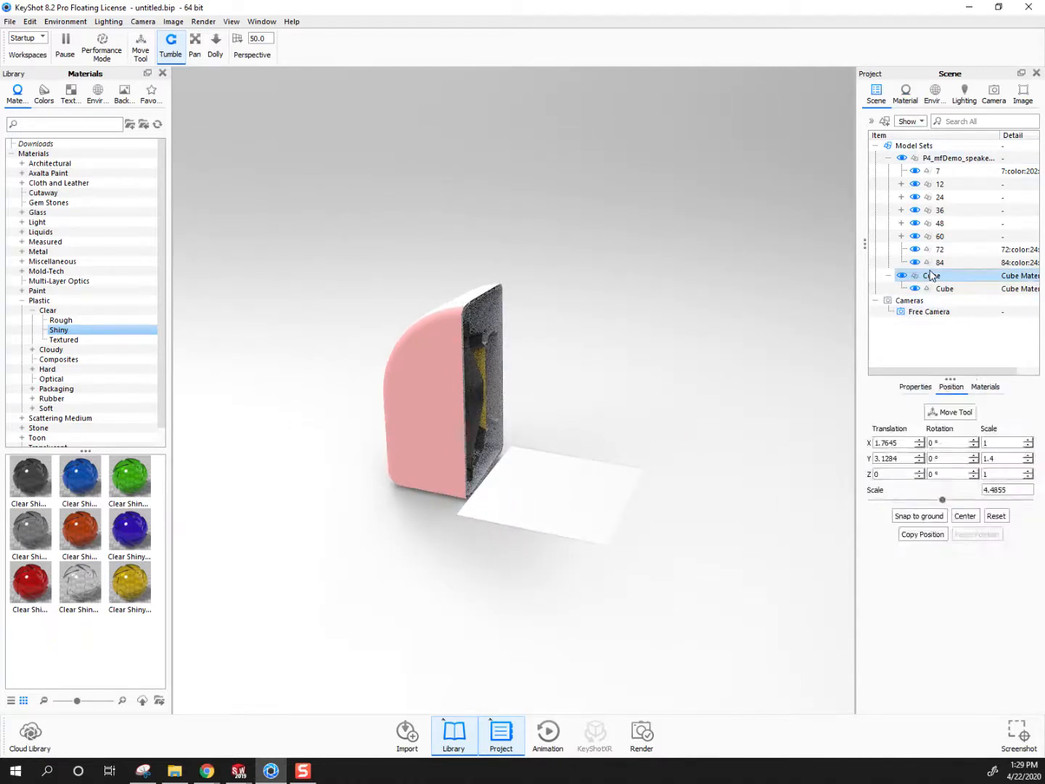
right_click(931, 276)
mouse_move(905, 291)
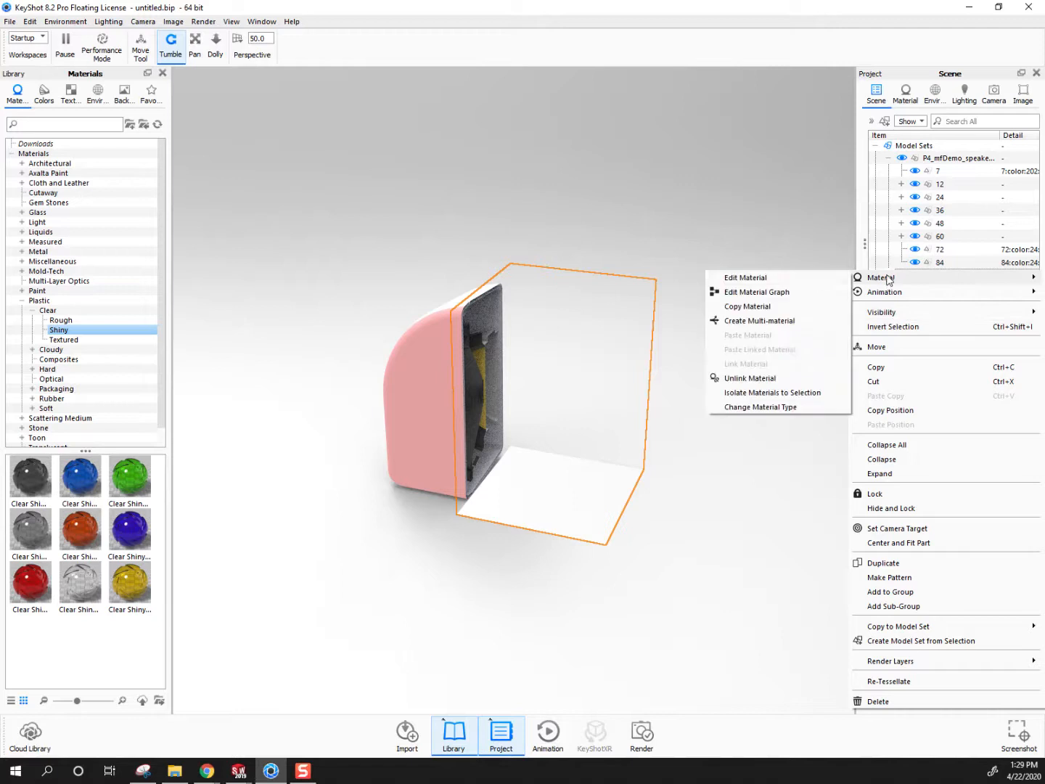
click(782, 275)
drag(761, 289, 490, 258)
scroll(490, 258, up, 3)
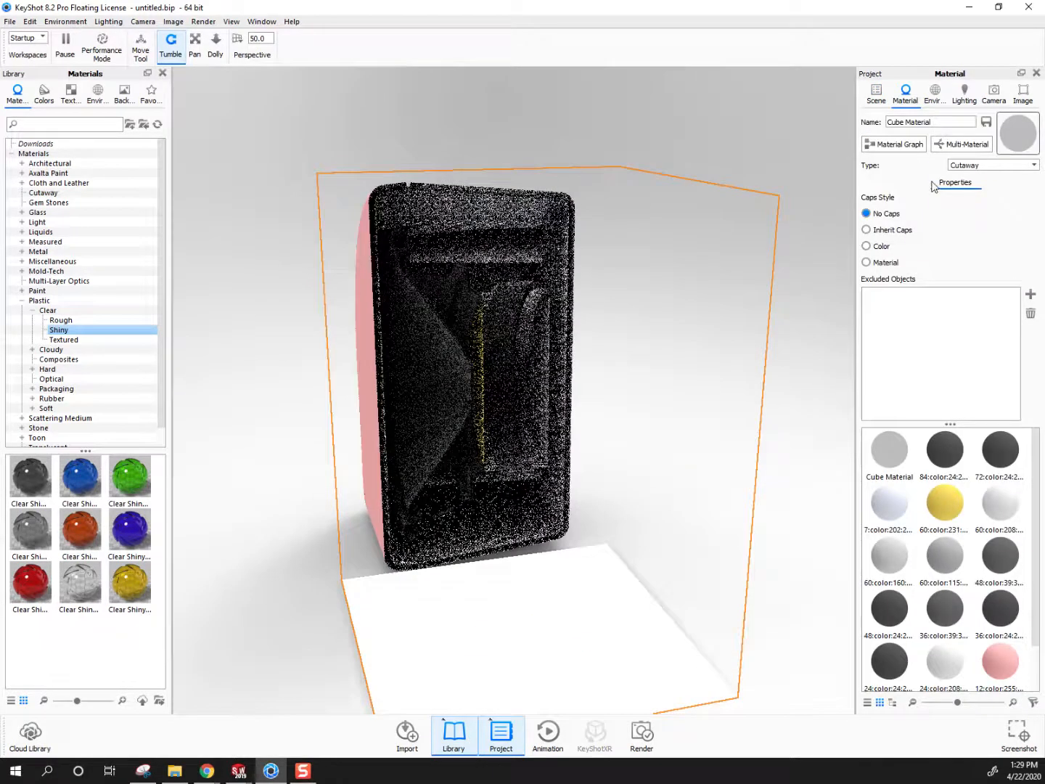
click(867, 231)
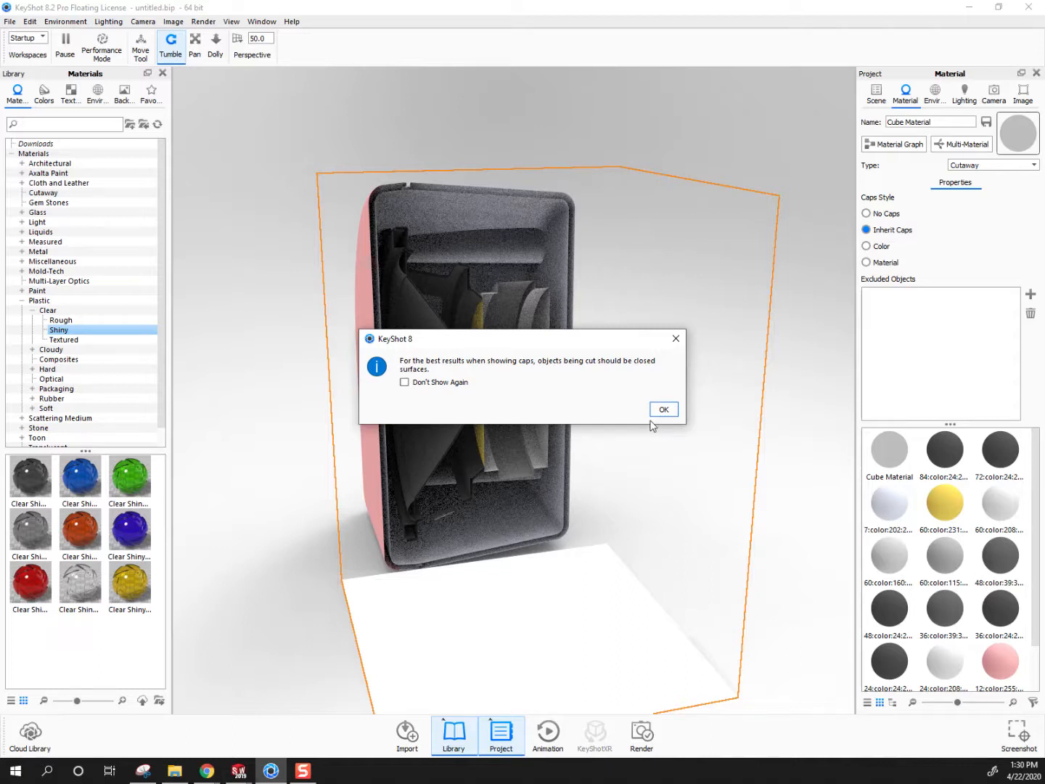
Switch to the P4_mfDemo_speaker2 face part in SOLIDWORKS and show the Fillet6 solid body
mouse_move(238, 771)
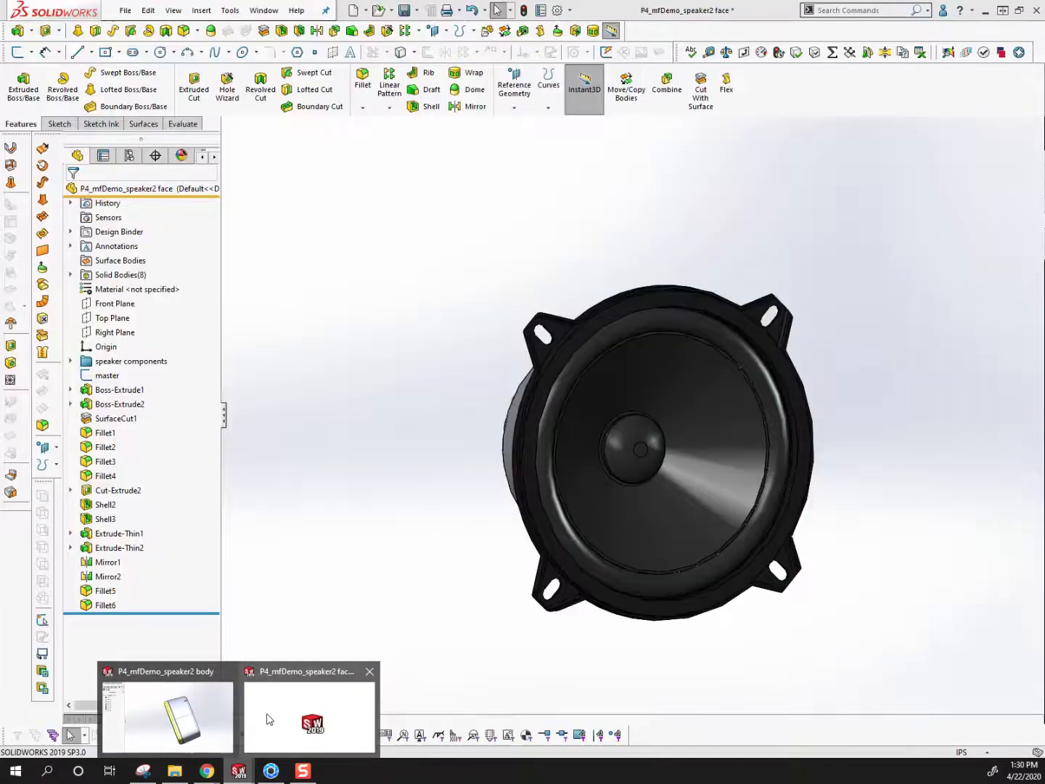
click(265, 719)
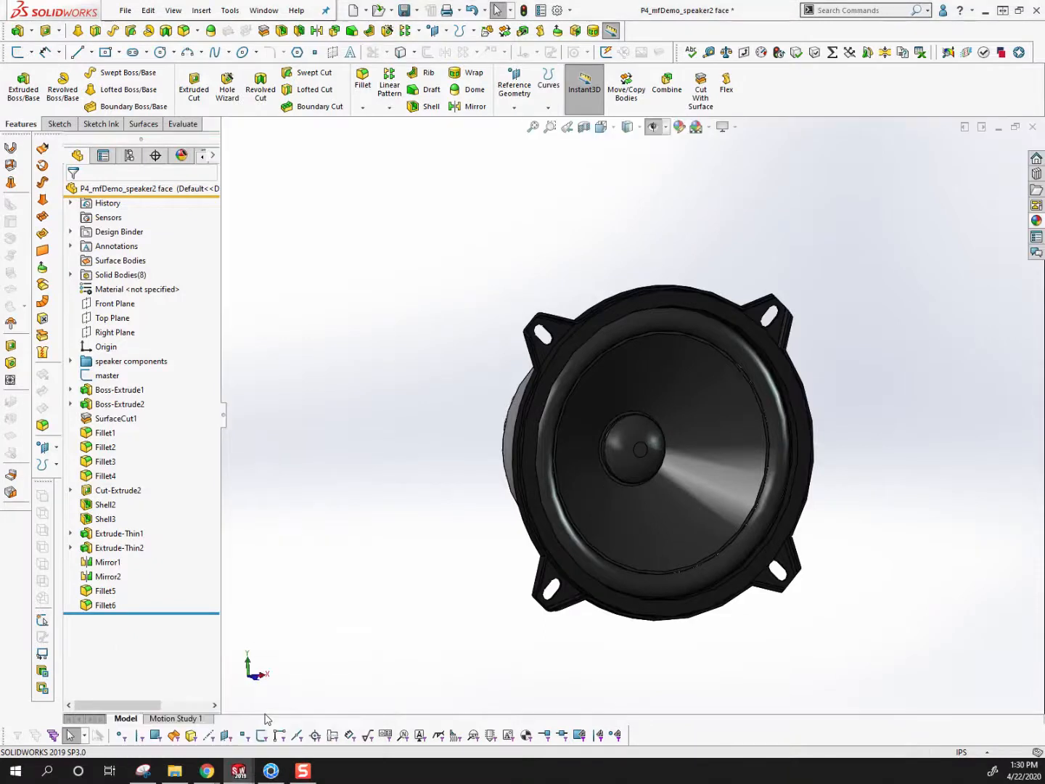
click(71, 275)
click(123, 389)
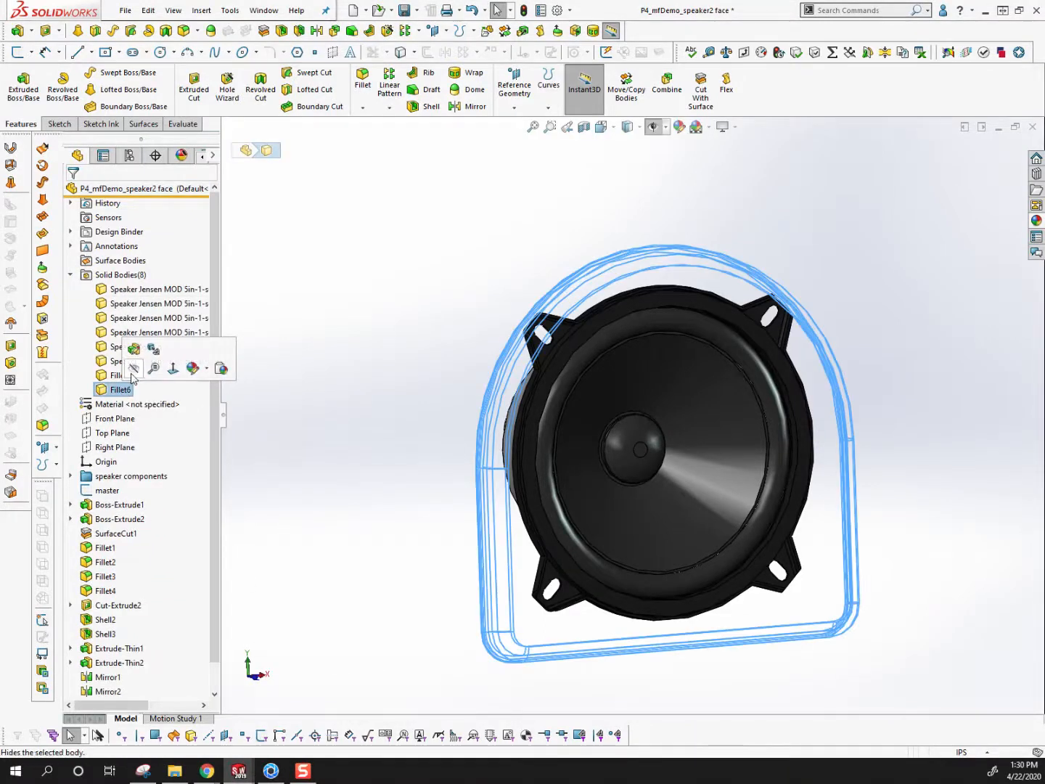
click(118, 392)
click(129, 371)
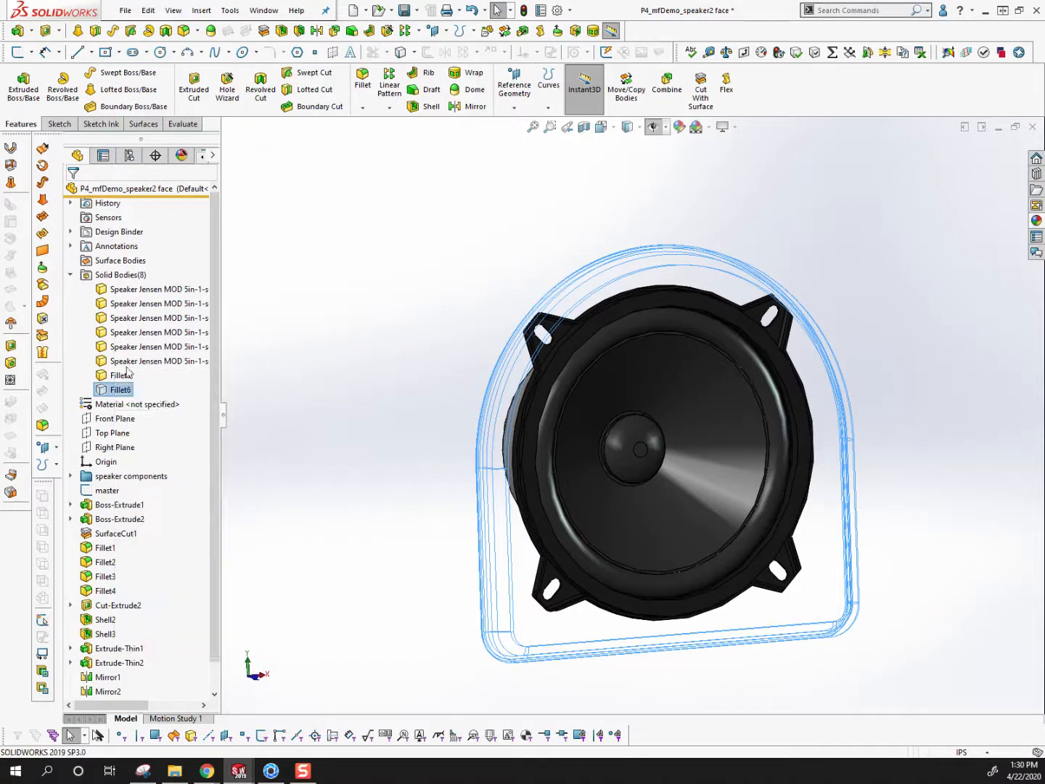
click(365, 434)
Examine the speaker face body from behind and the side, including its shelled interior, rounded front edge and outer side wall
middle_drag(490, 423, 578, 257)
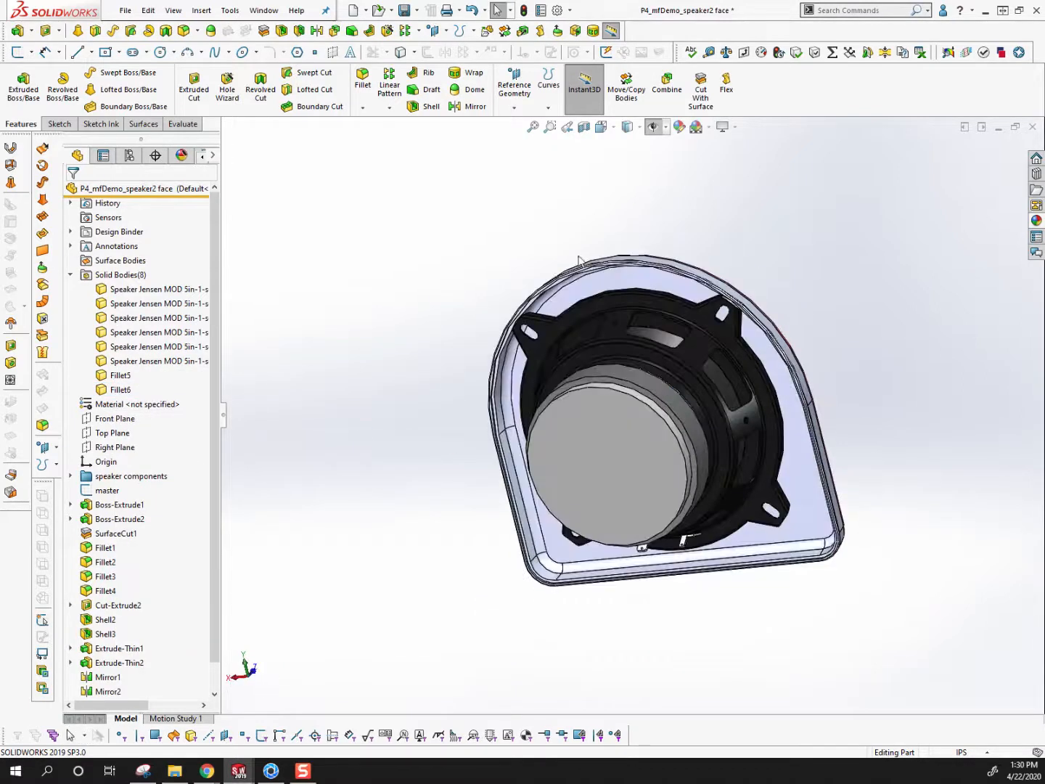
scroll(581, 257, down, 6)
middle_drag(618, 330, 528, 265)
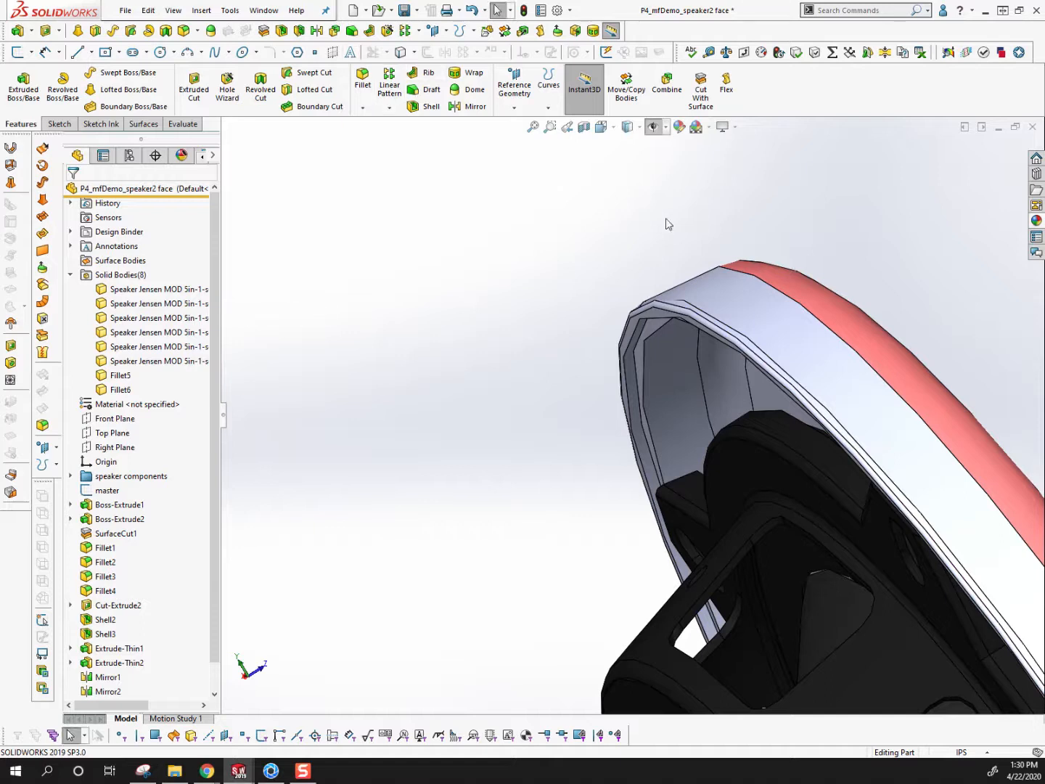
scroll(844, 339, up, 3)
scroll(763, 373, down, 10)
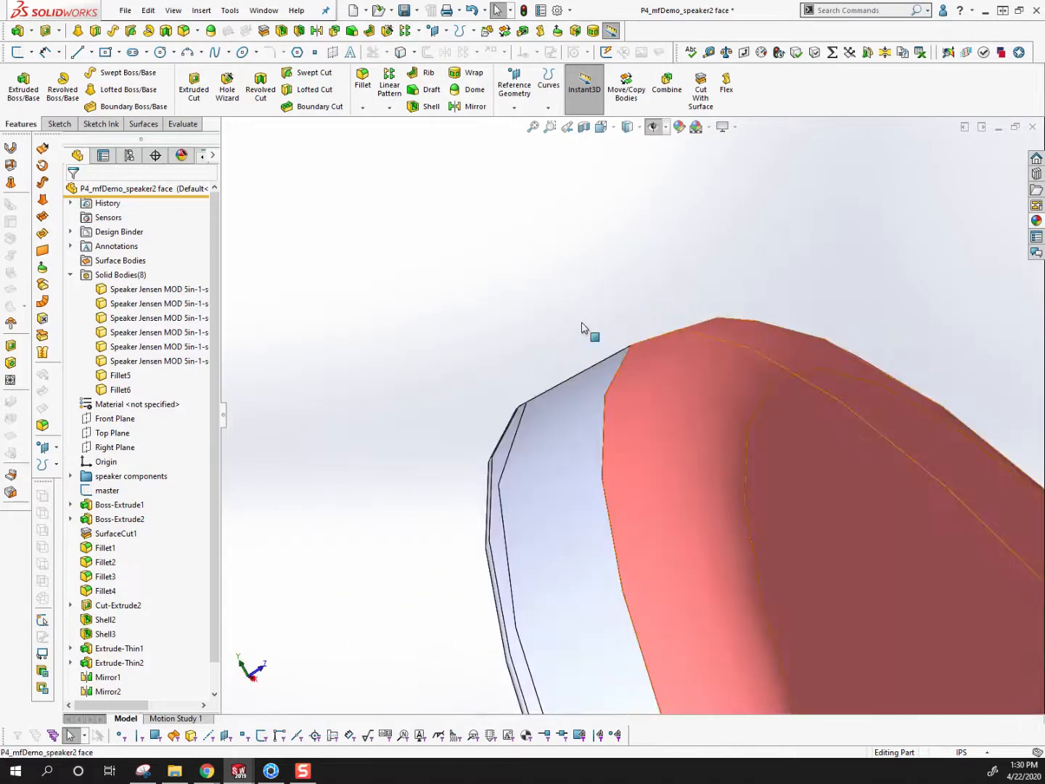
scroll(715, 430, down, 2)
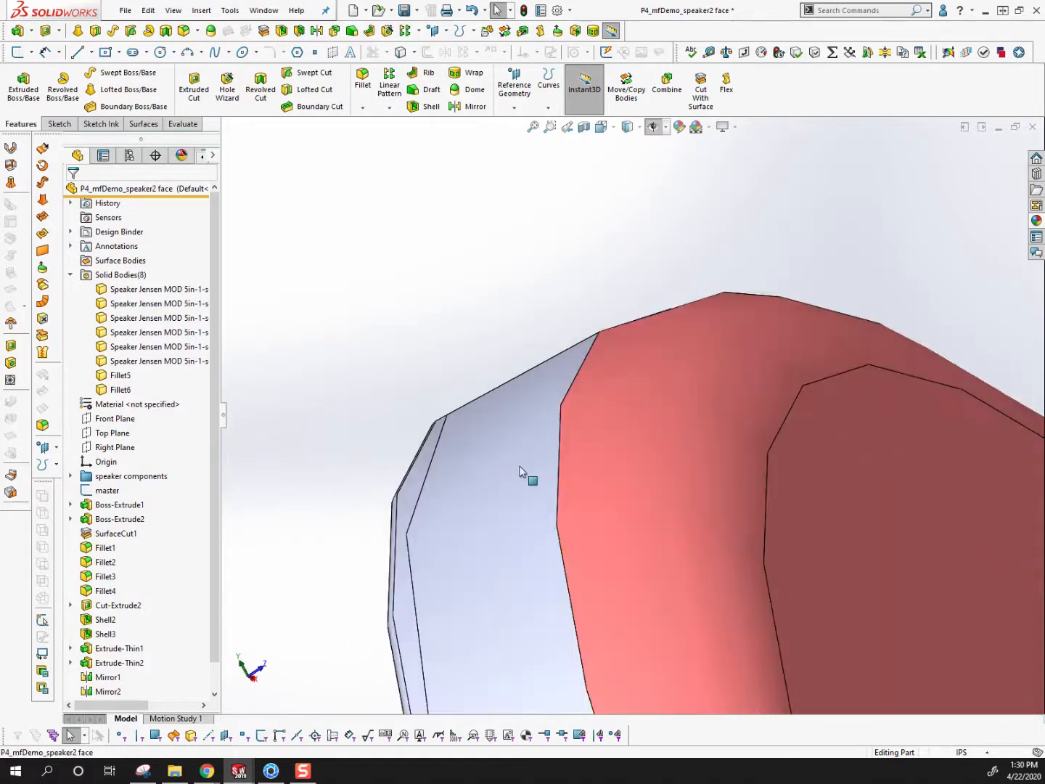
click(866, 455)
scroll(741, 472, up, 2)
click(687, 463)
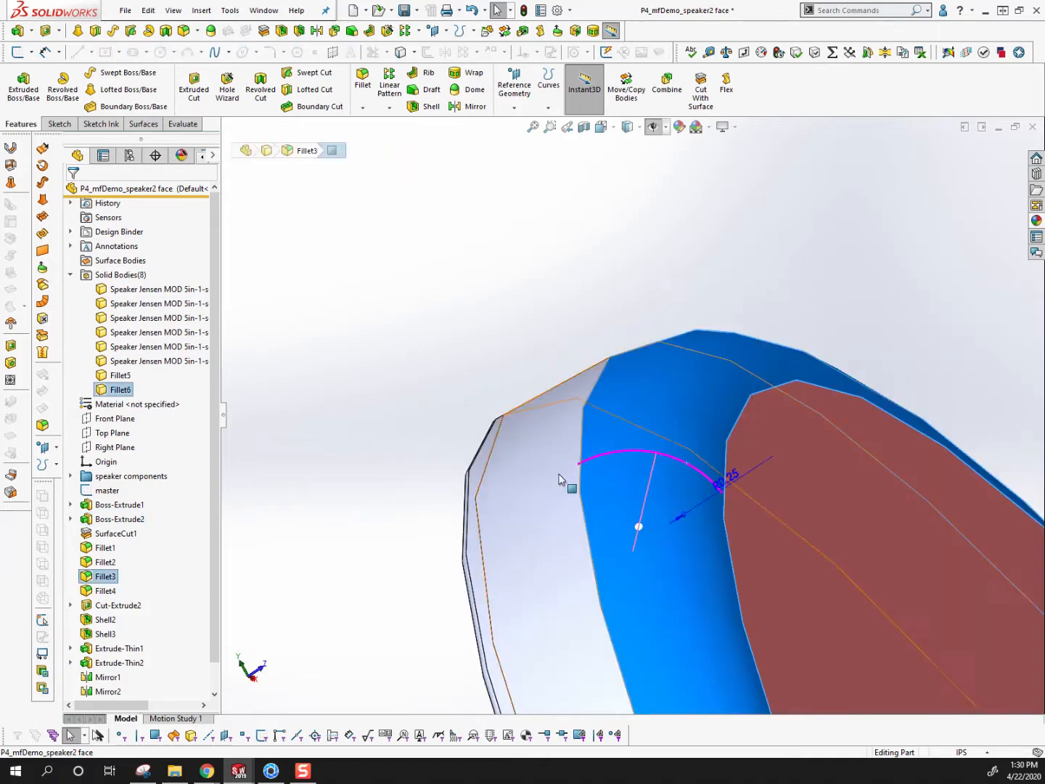
click(541, 480)
click(418, 456)
scroll(558, 418, up, 4)
middle_drag(595, 408, 655, 500)
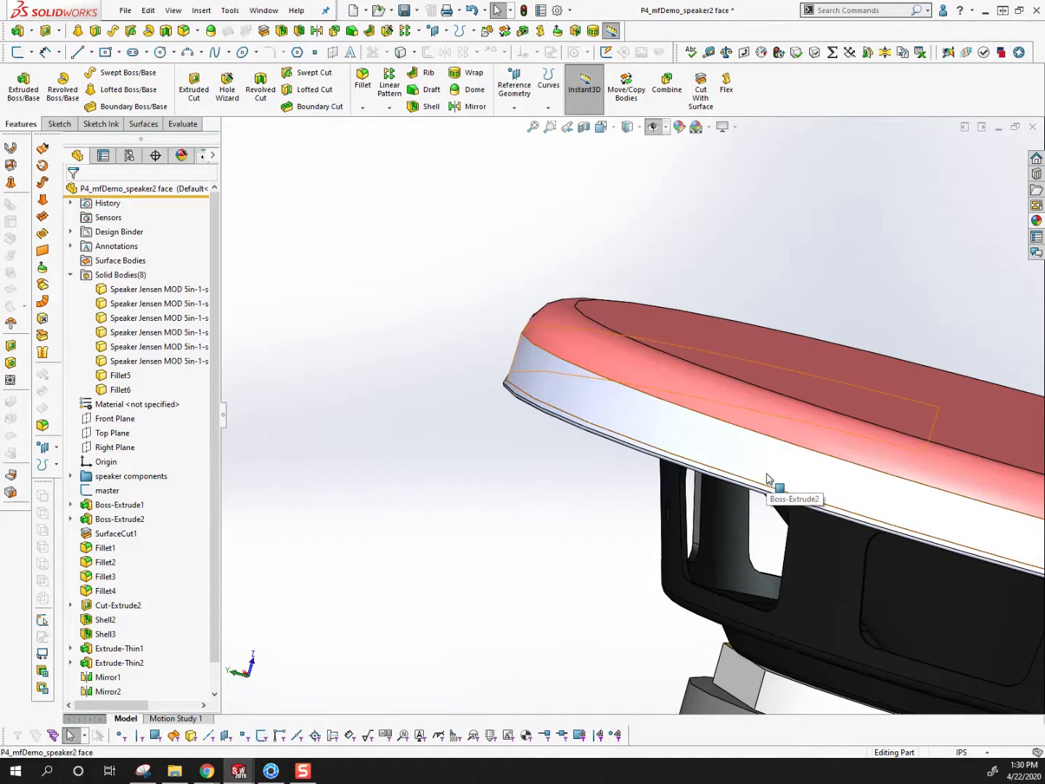
scroll(642, 329, down, 5)
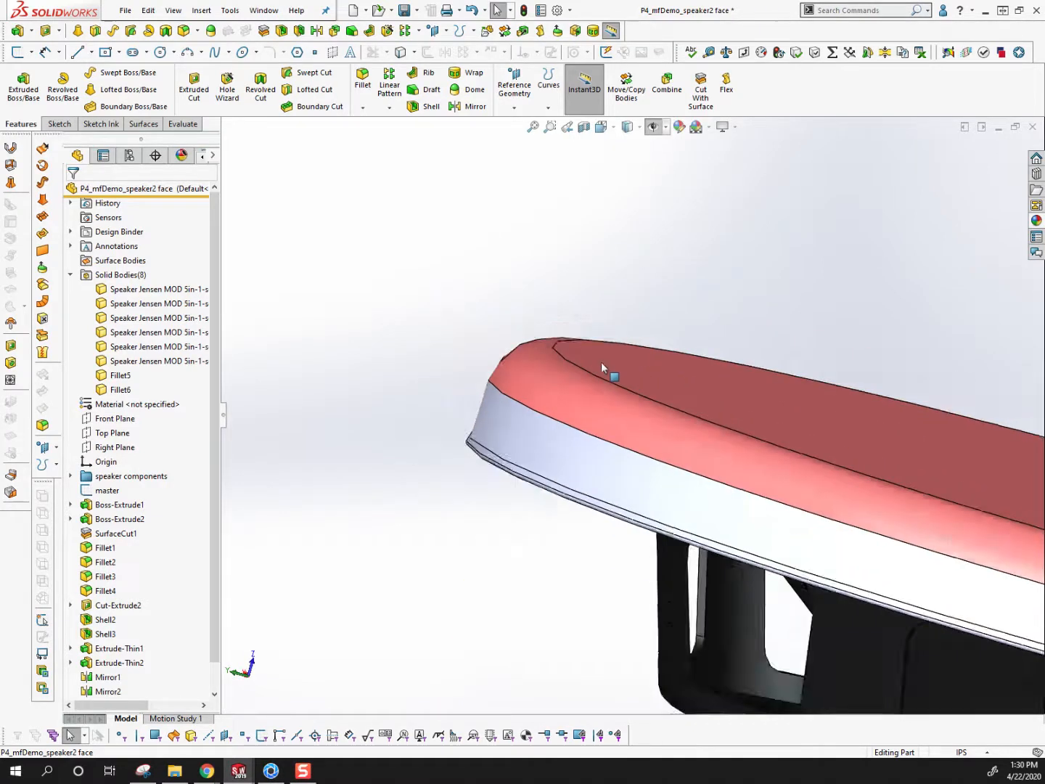
click(542, 395)
scroll(545, 408, up, 3)
click(460, 443)
scroll(460, 444, up, 5)
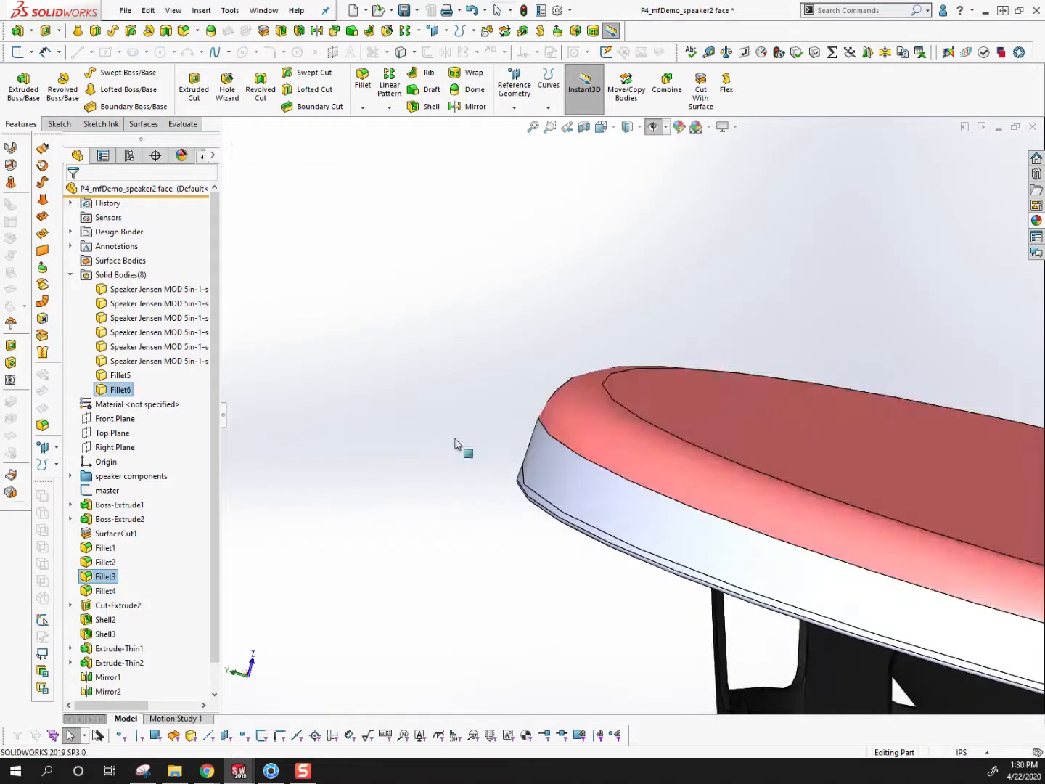
scroll(721, 465, down, 1)
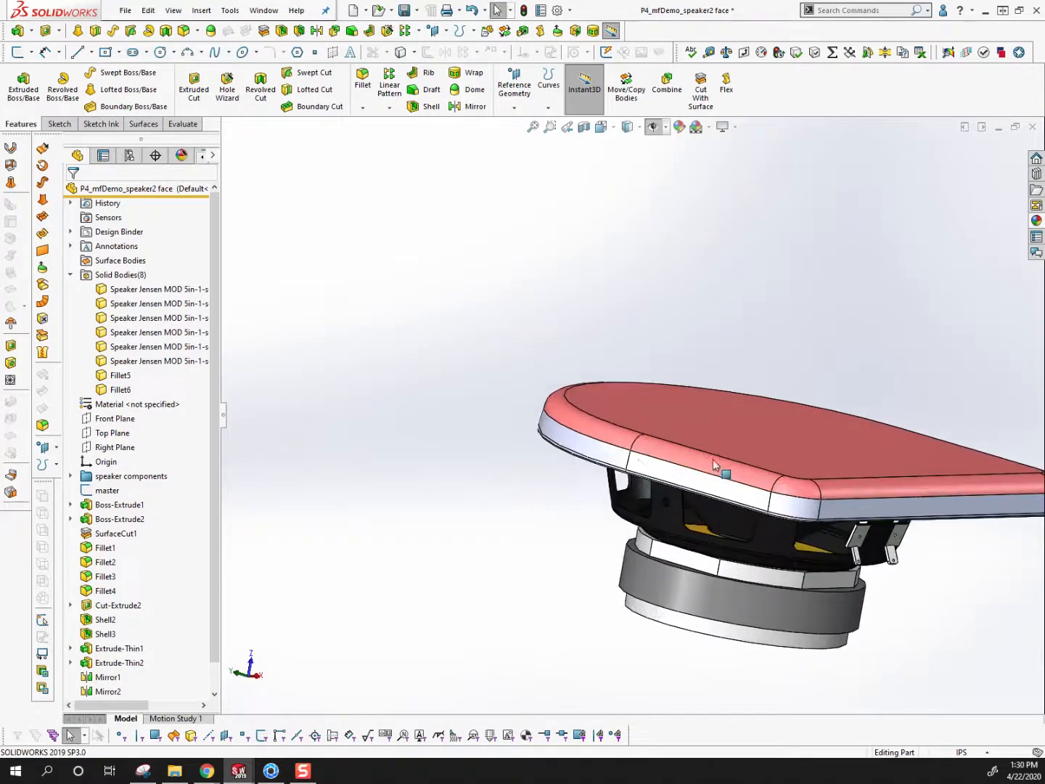
Switch to KeyShot, accept the open notice and set the cube's Cutaway material to the No Caps style
scroll(581, 458, down, 3)
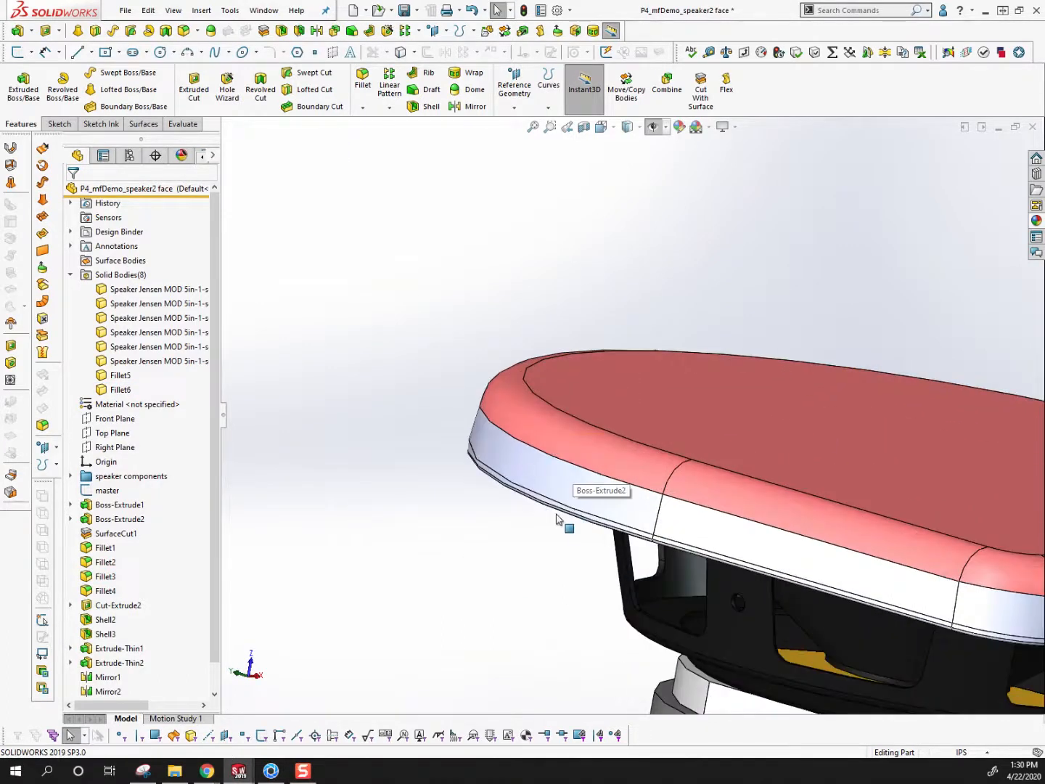
click(267, 774)
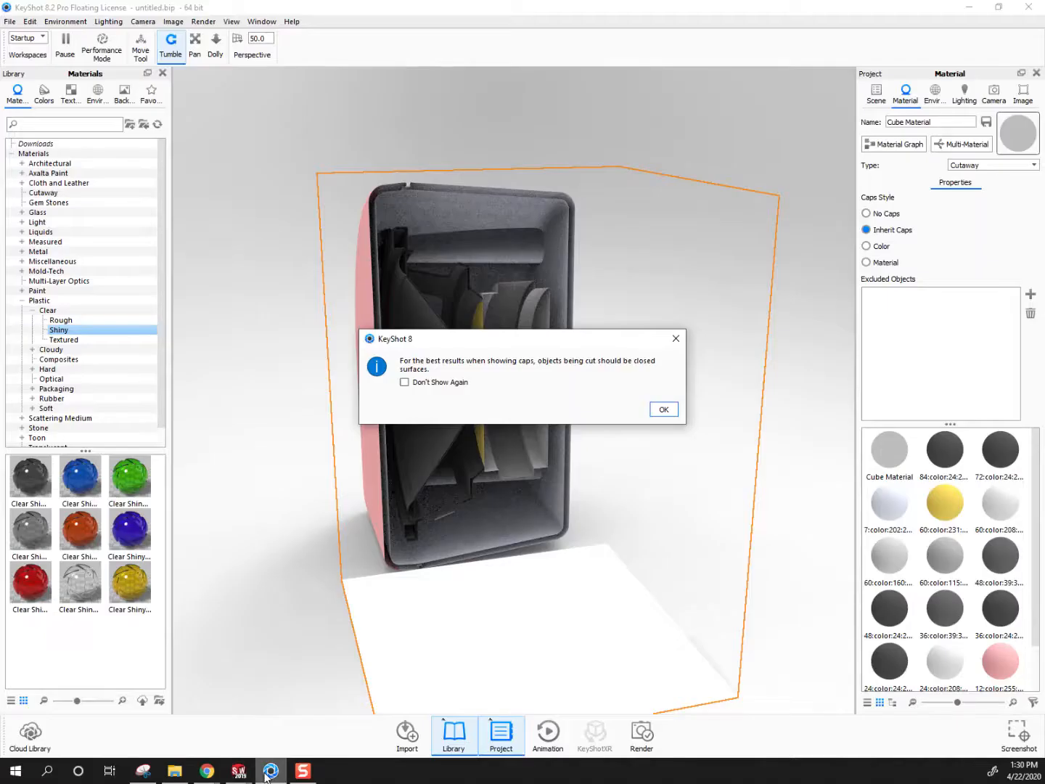
click(663, 411)
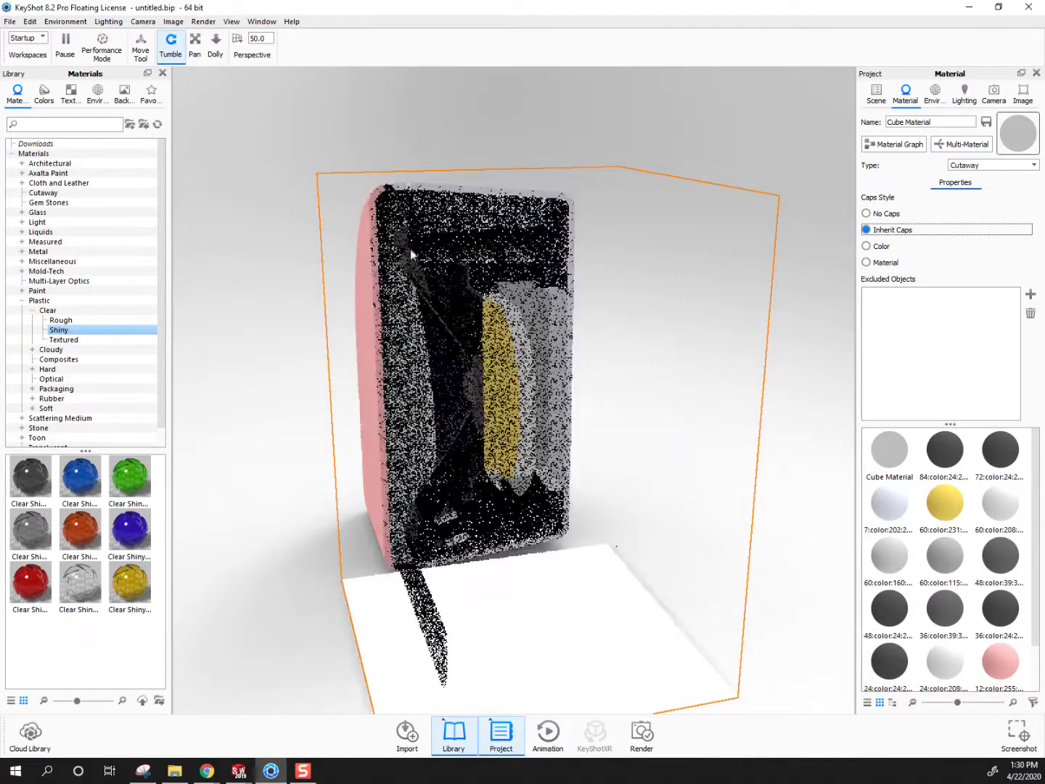
drag(781, 204, 385, 150)
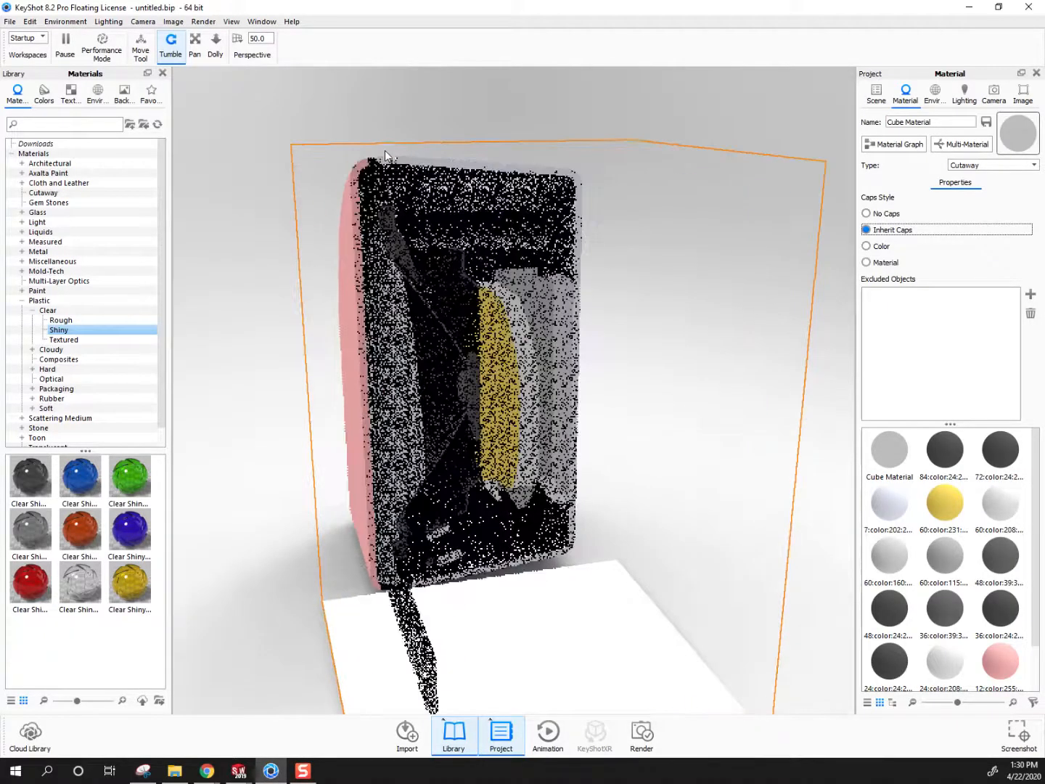
click(867, 212)
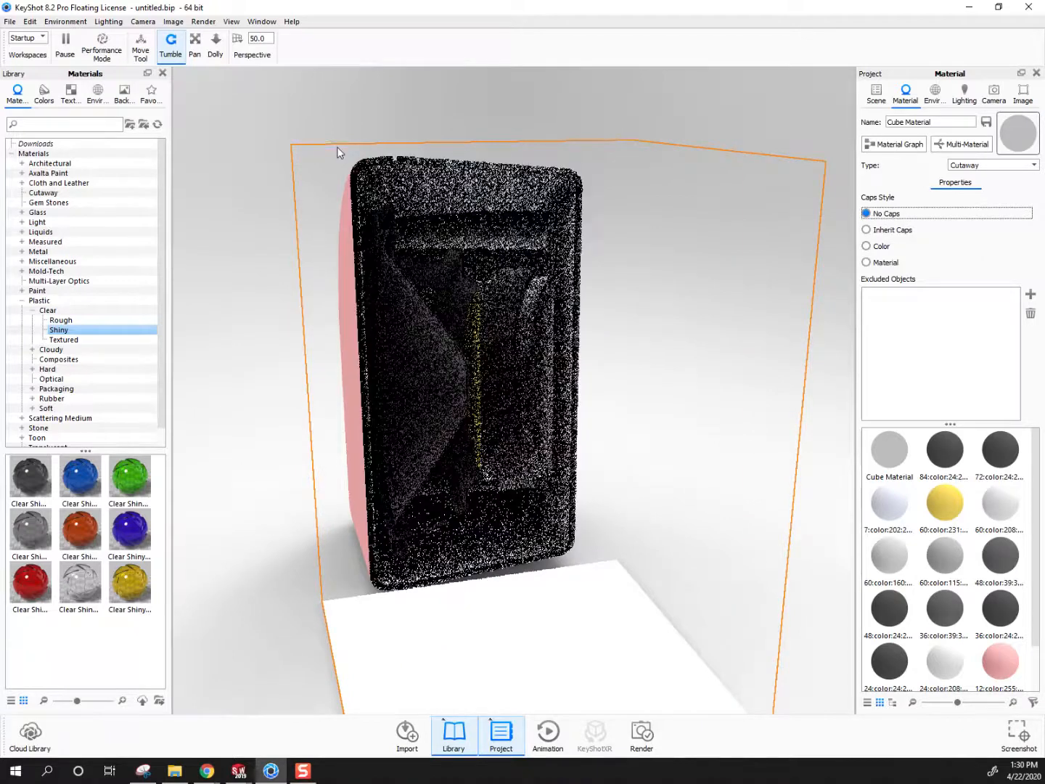
scroll(355, 135, up, 5)
drag(456, 312, 436, 409)
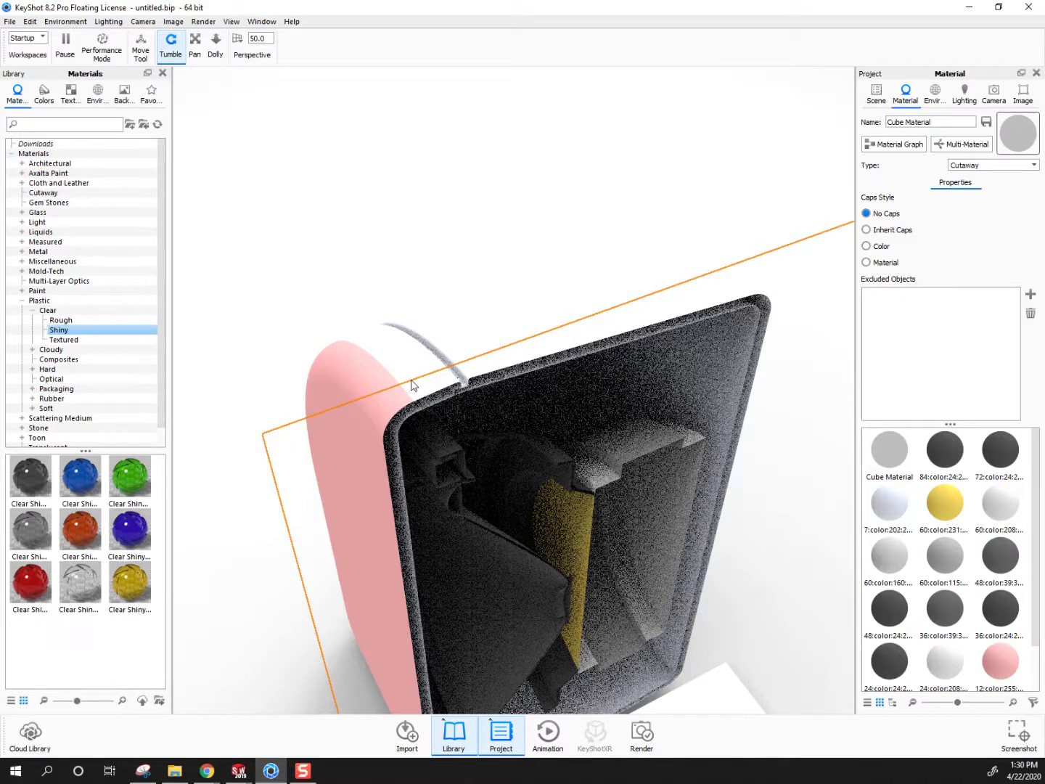
middle_drag(395, 393, 383, 287)
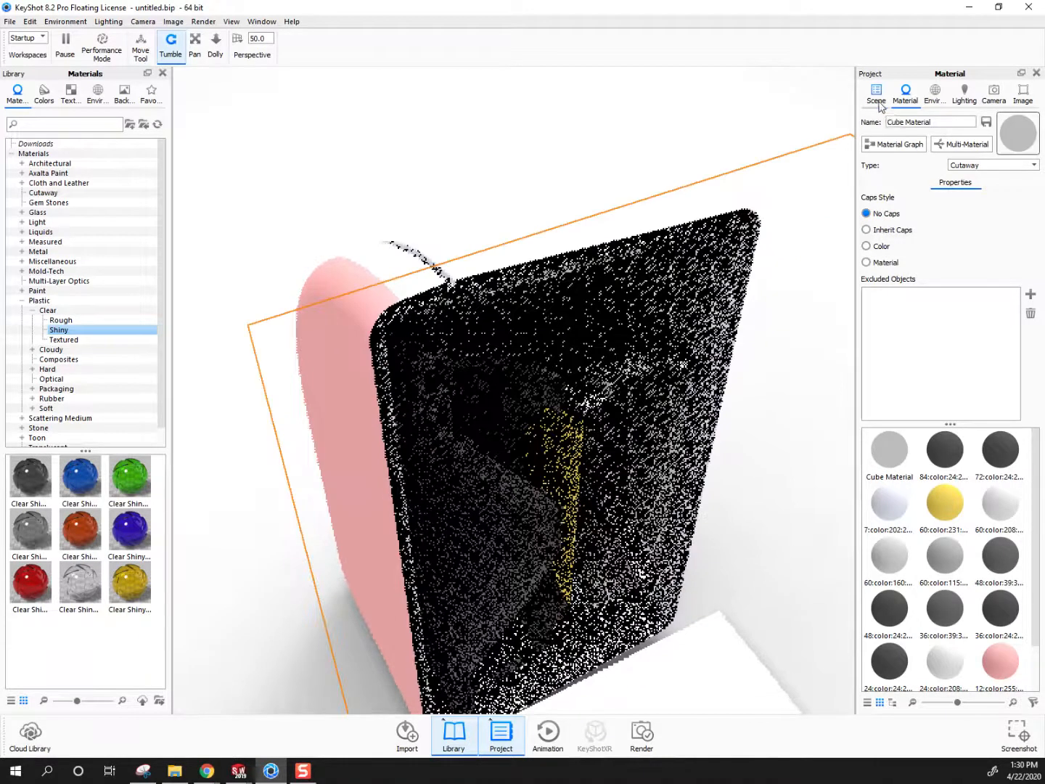
Hide the pink speaker face part to examine the body underneath, and show the part again
click(879, 103)
click(375, 308)
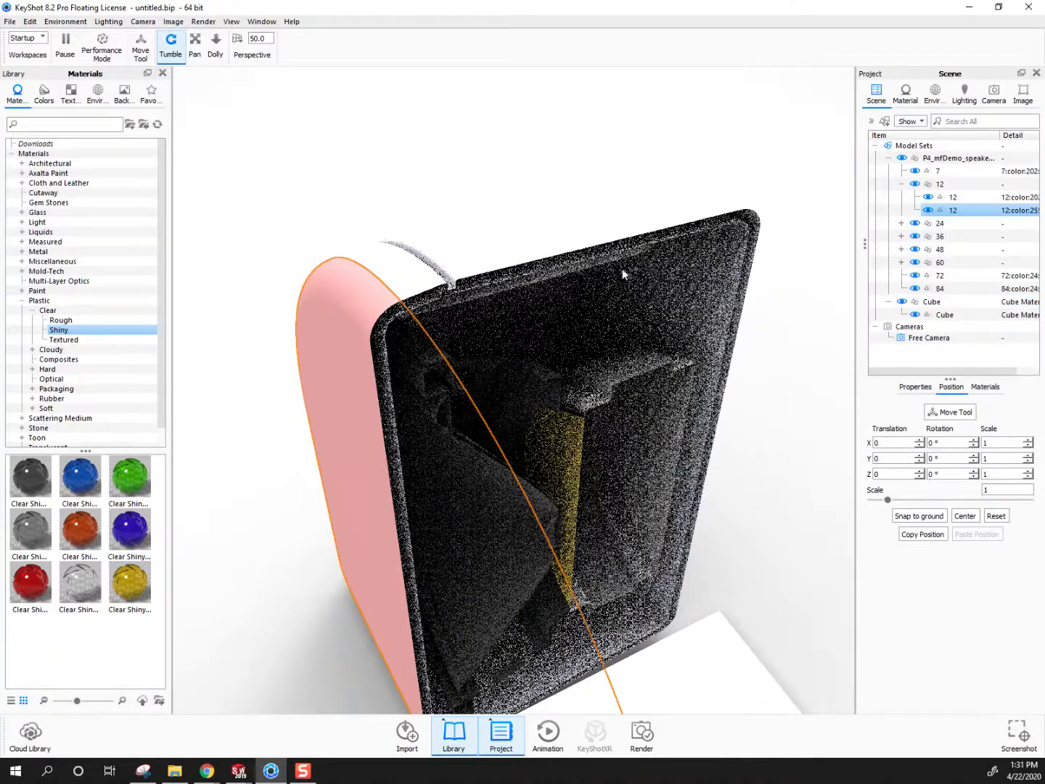
click(928, 211)
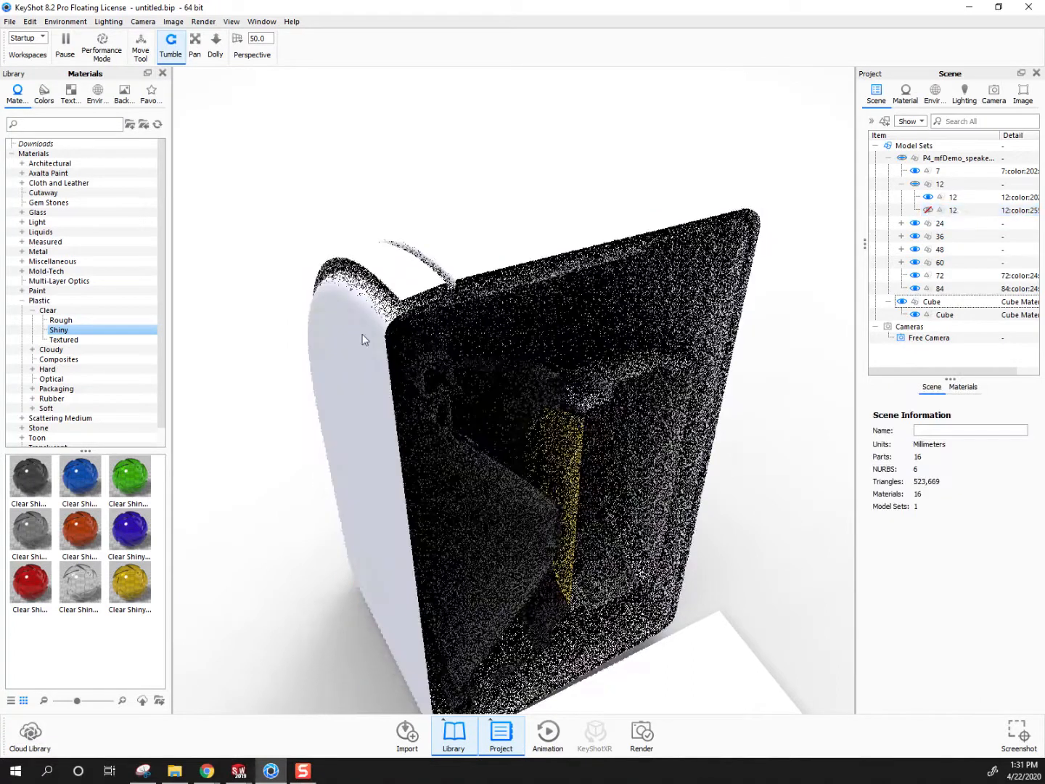
scroll(579, 245, up, 5)
drag(579, 242, 393, 220)
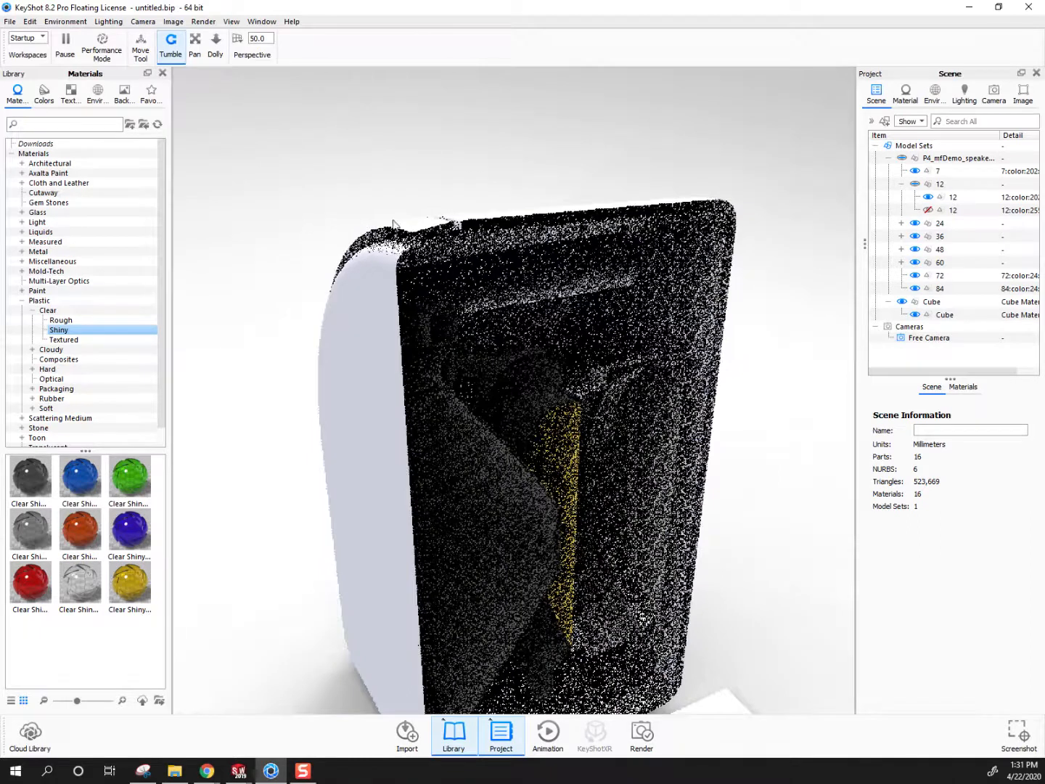
click(928, 211)
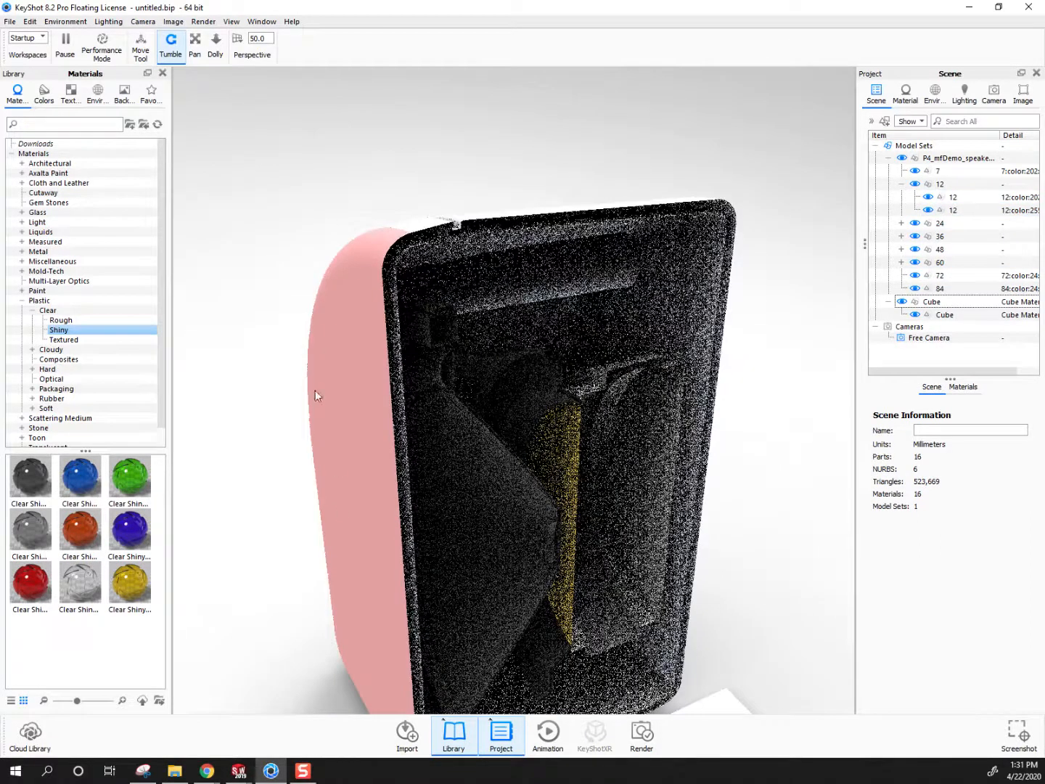
drag(350, 310, 372, 447)
scroll(373, 449, down, 5)
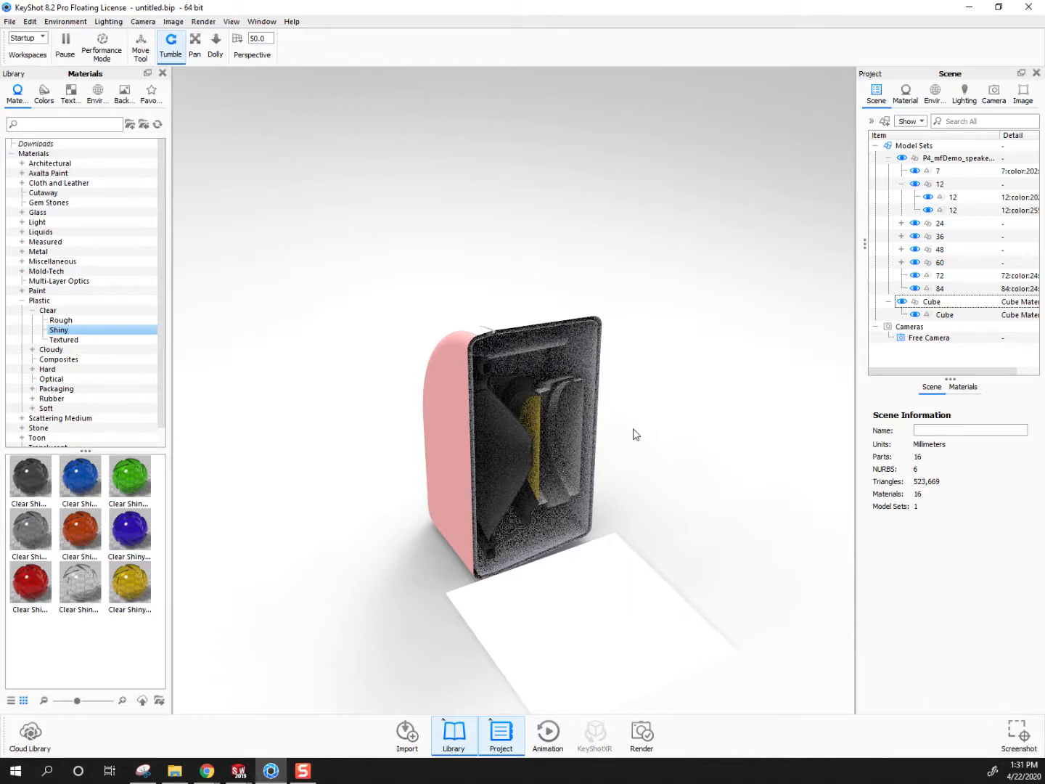
scroll(553, 413, up, 2)
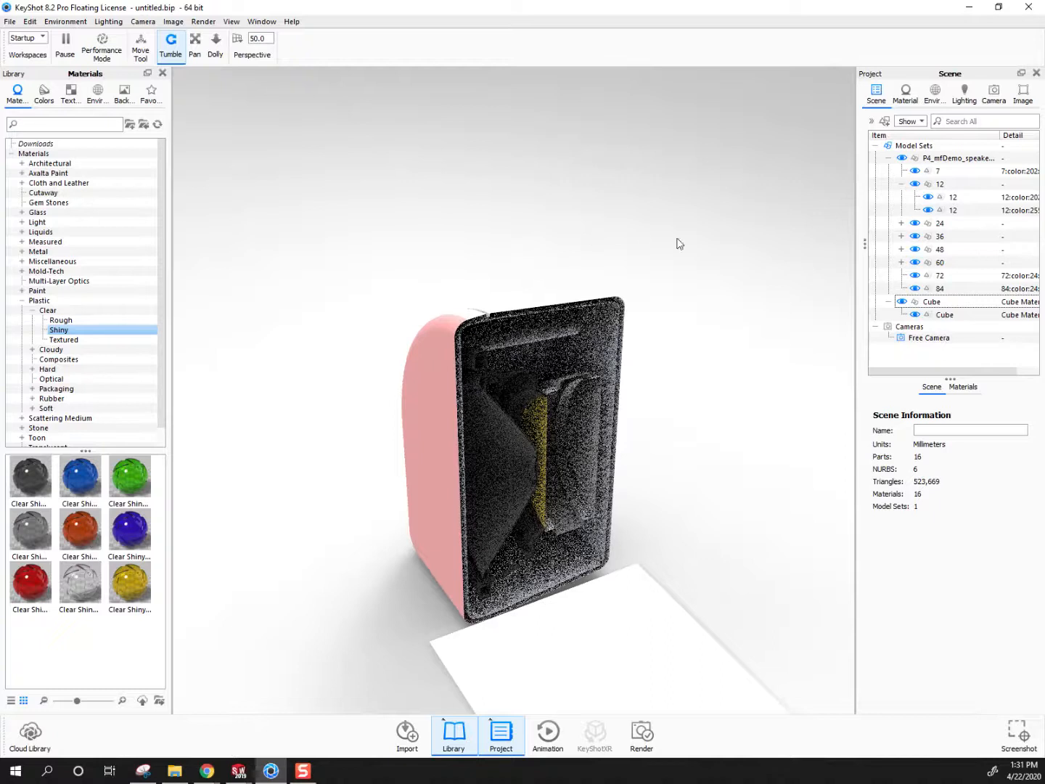
drag(487, 354, 451, 291)
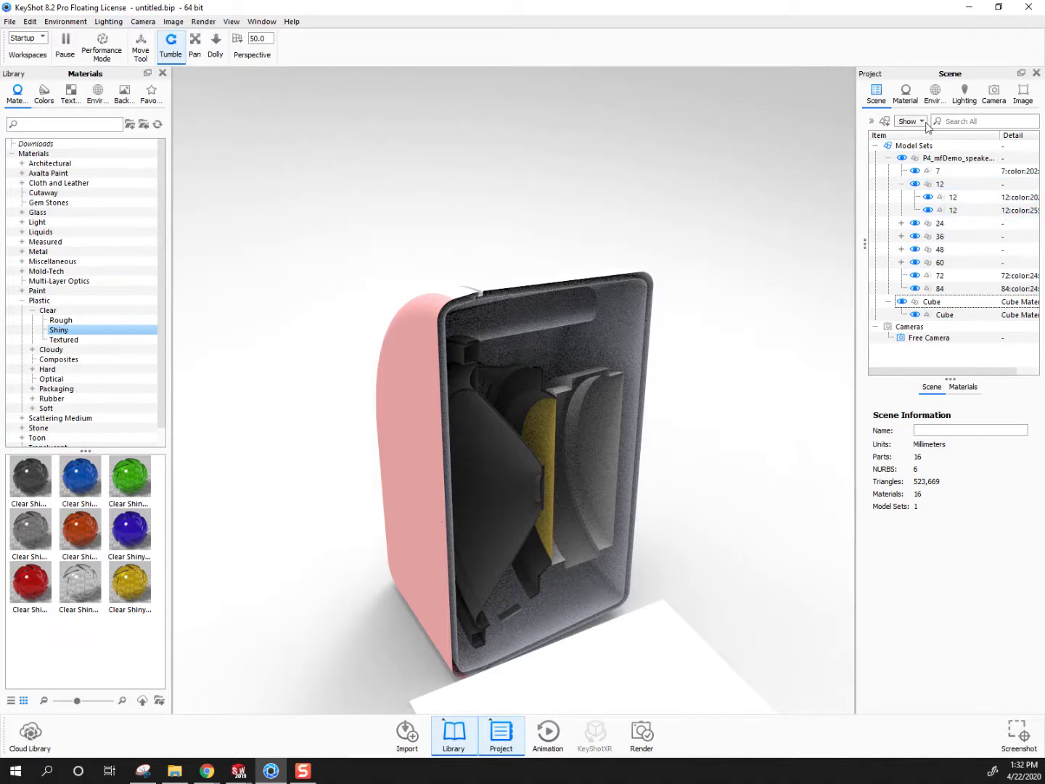
Set the cube's Cutaway material to Inherit Caps and accept the closed-surfaces notice
click(911, 98)
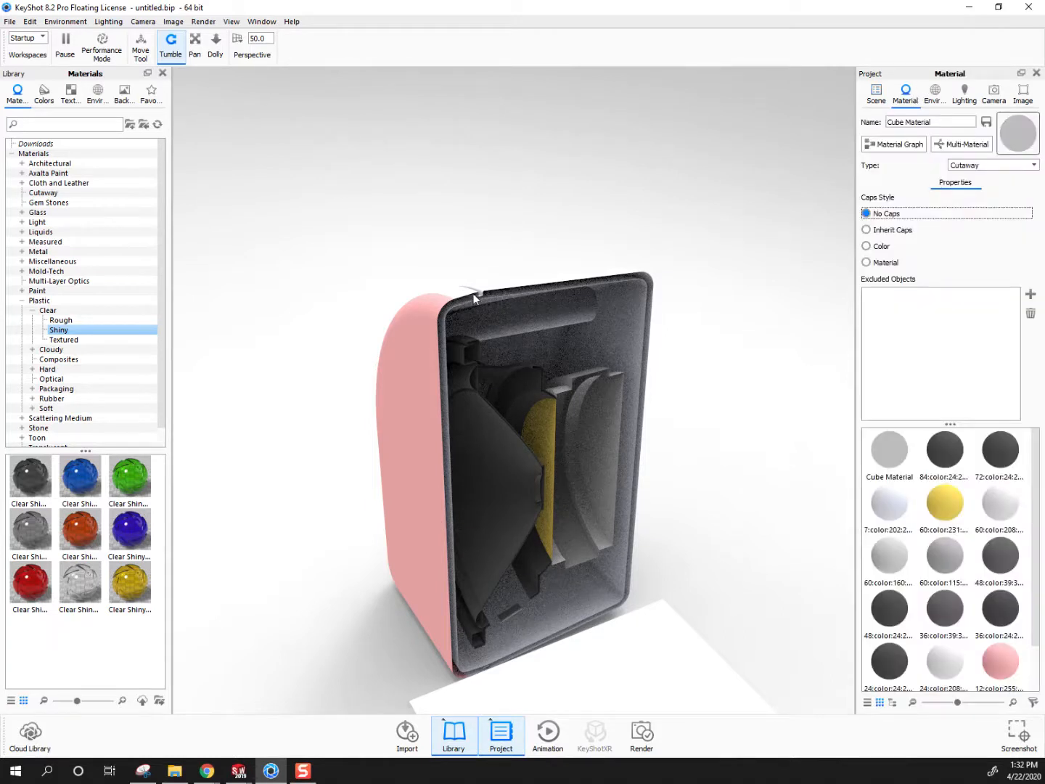
click(865, 231)
click(663, 412)
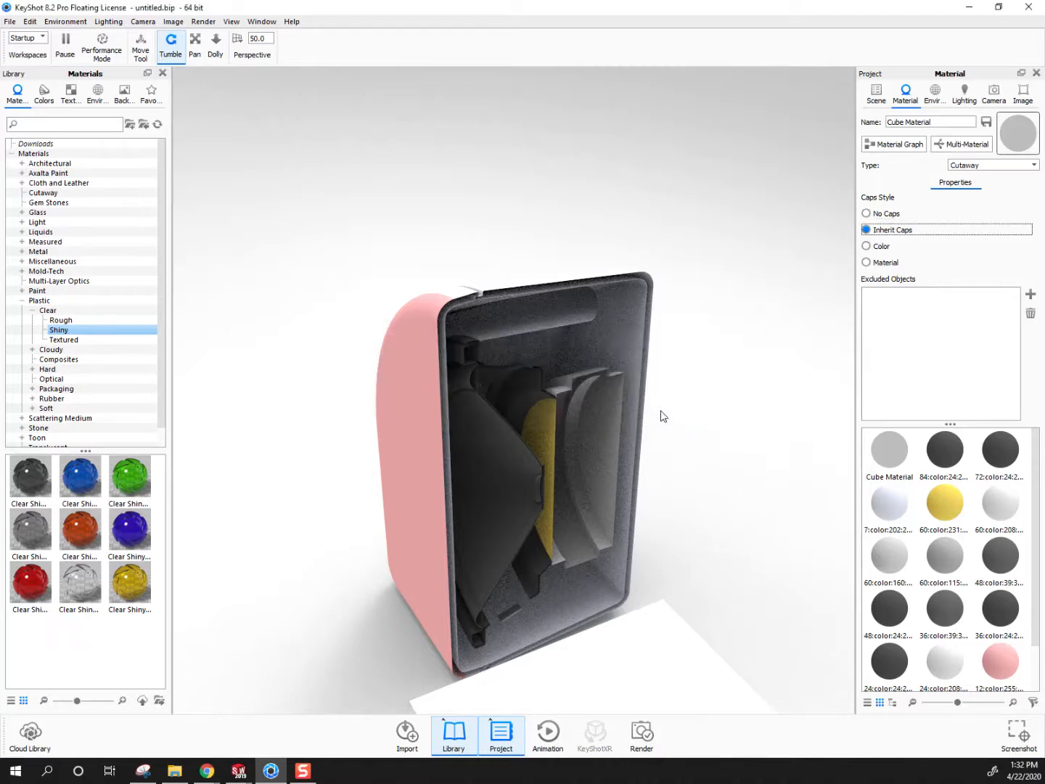
scroll(564, 607, down, 5)
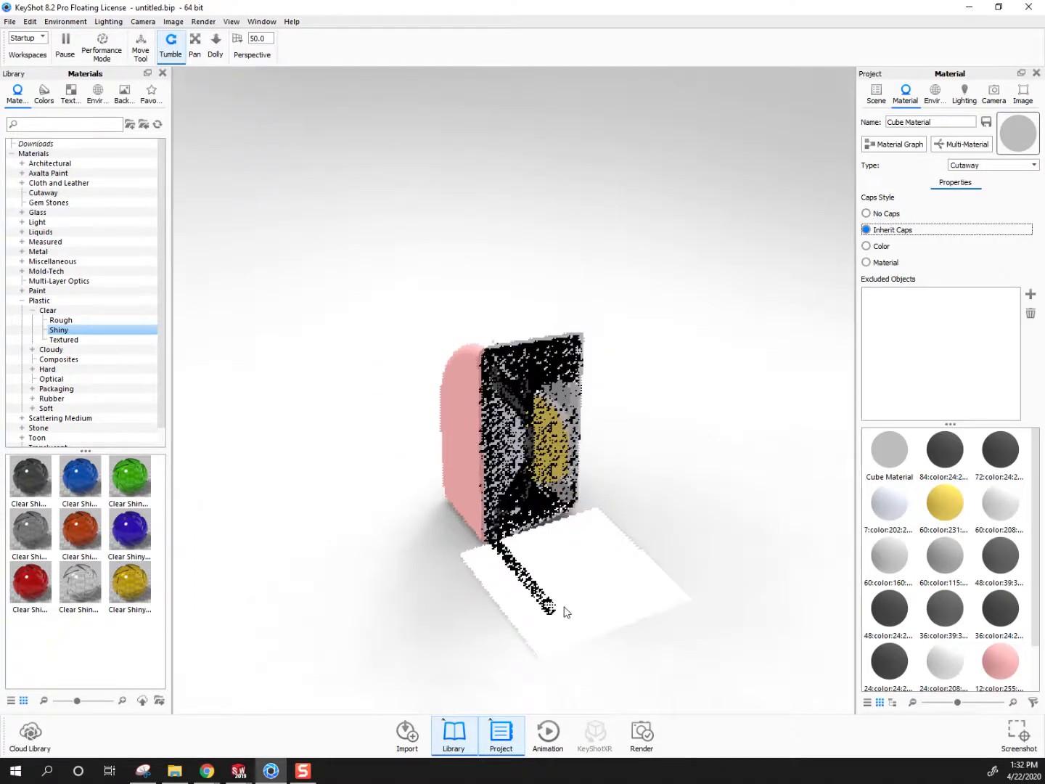
scroll(564, 612, up, 4)
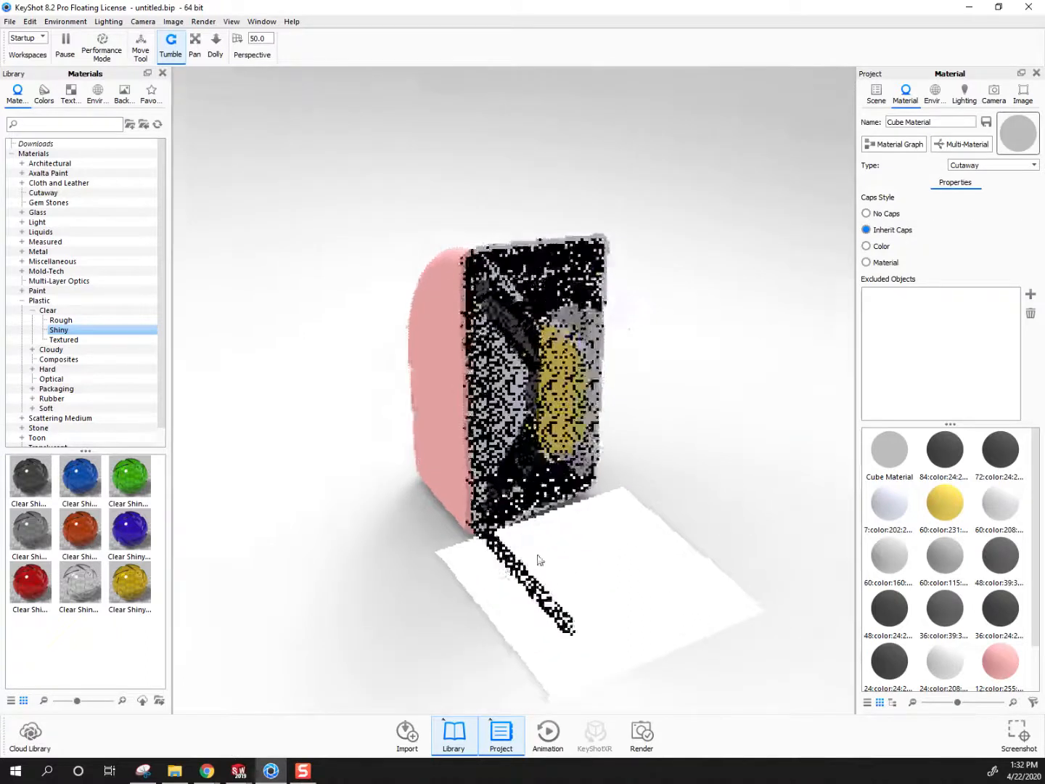
scroll(538, 560, up, 1)
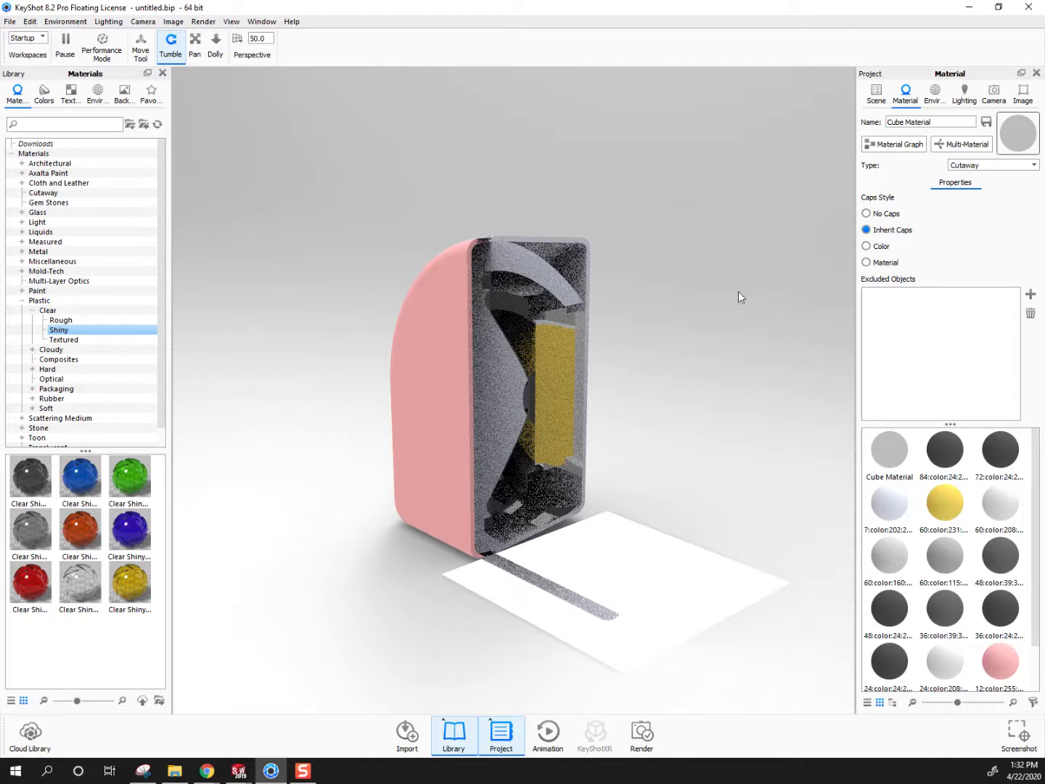
Move the cutaway cube down to about Y 2.896 and accept the new position
click(878, 100)
click(926, 313)
right_click(924, 304)
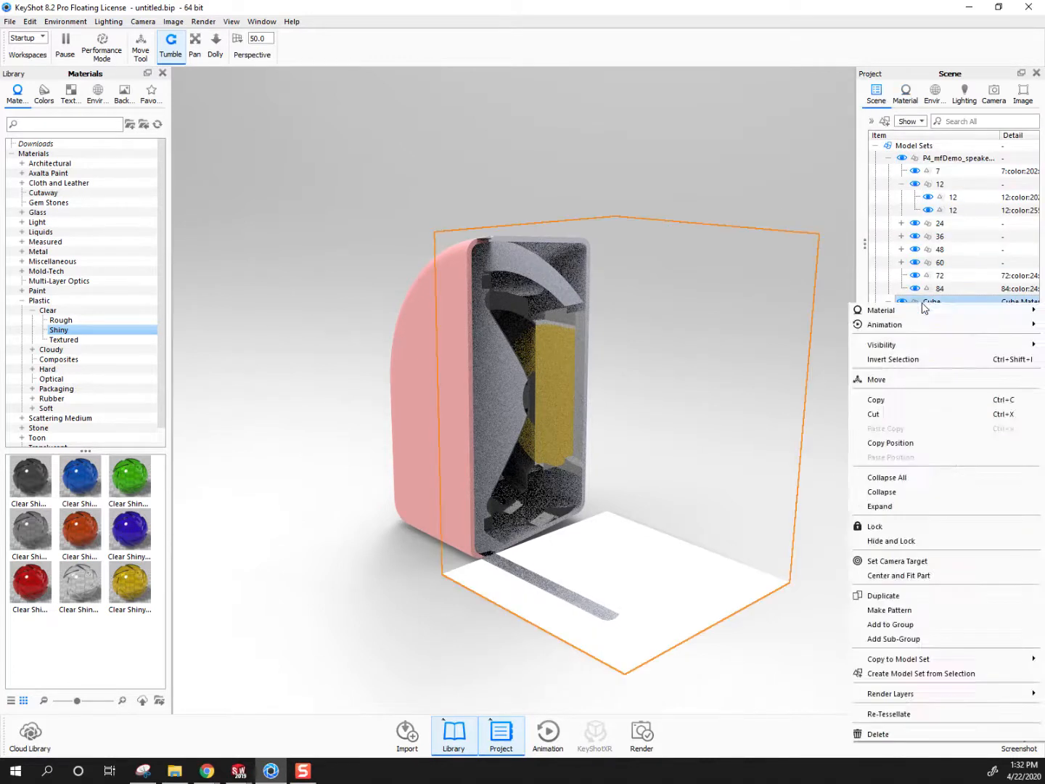
click(882, 384)
drag(620, 323, 623, 337)
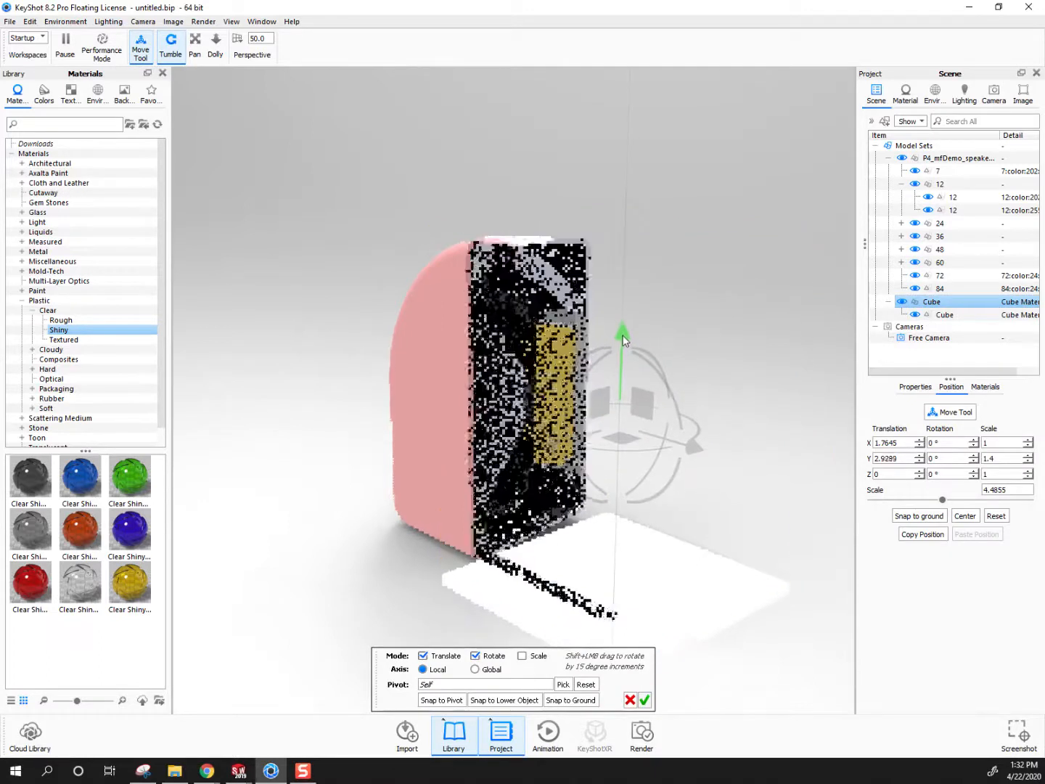
click(644, 700)
Raise the cutaway cube to about Y 3.159 and accept the new position
scroll(526, 543, up, 2)
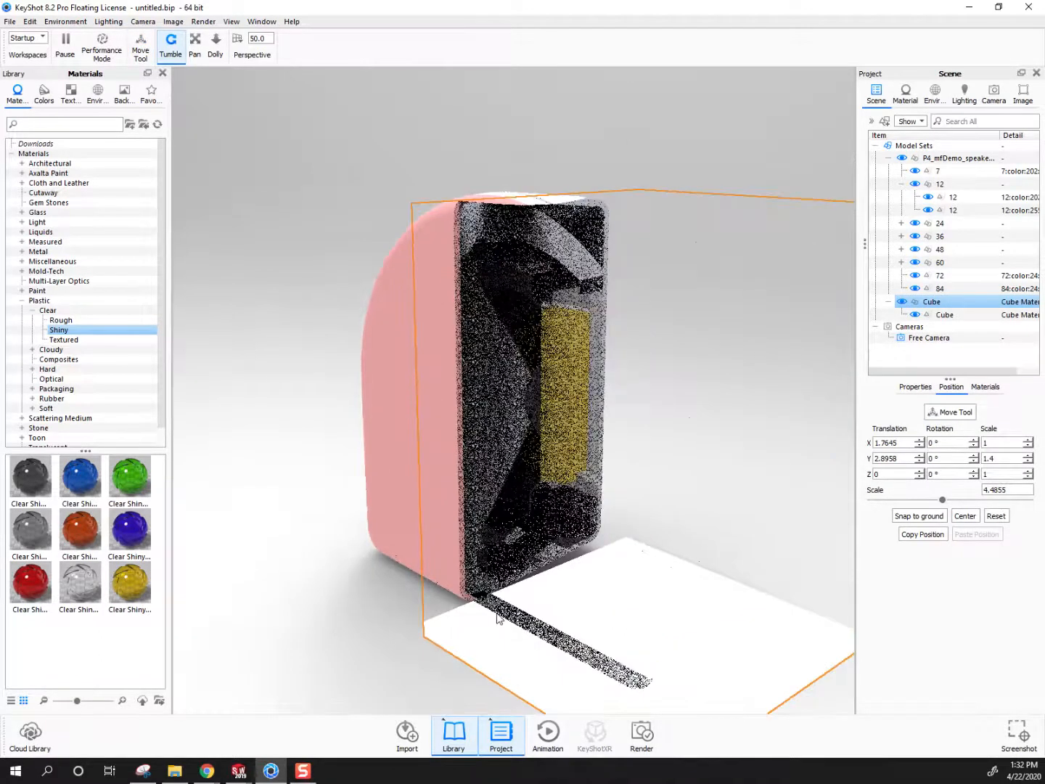
scroll(495, 612, down, 1)
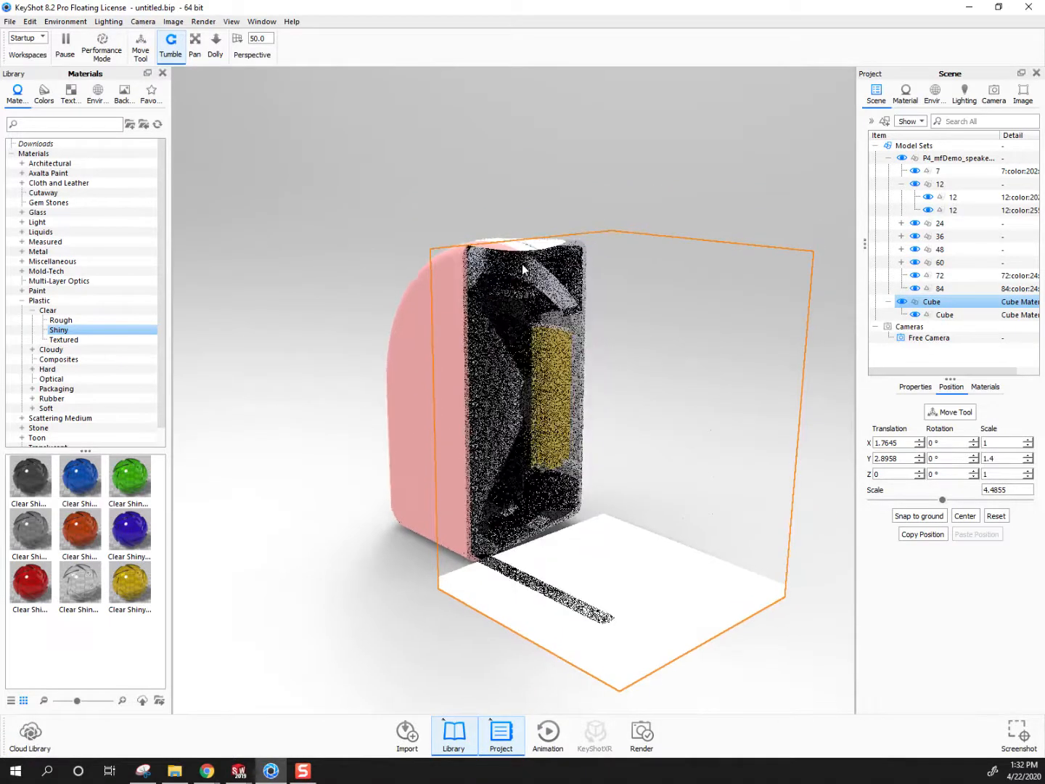
middle_drag(487, 298, 463, 317)
drag(463, 317, 421, 341)
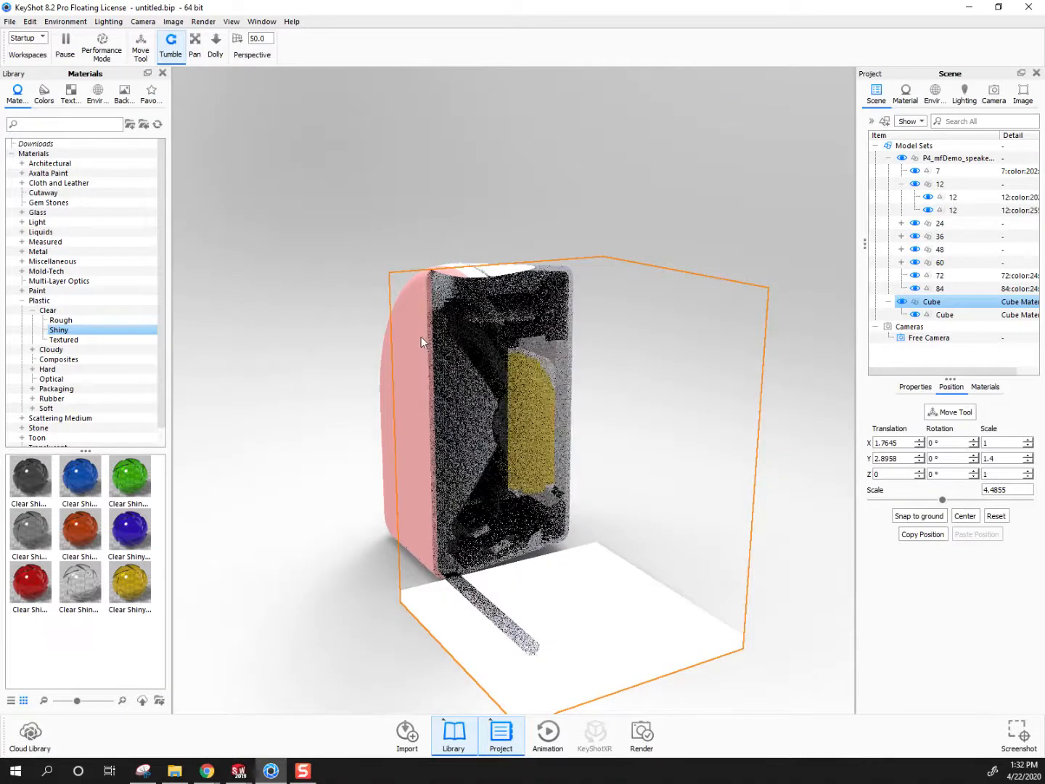
right_click(943, 306)
click(877, 382)
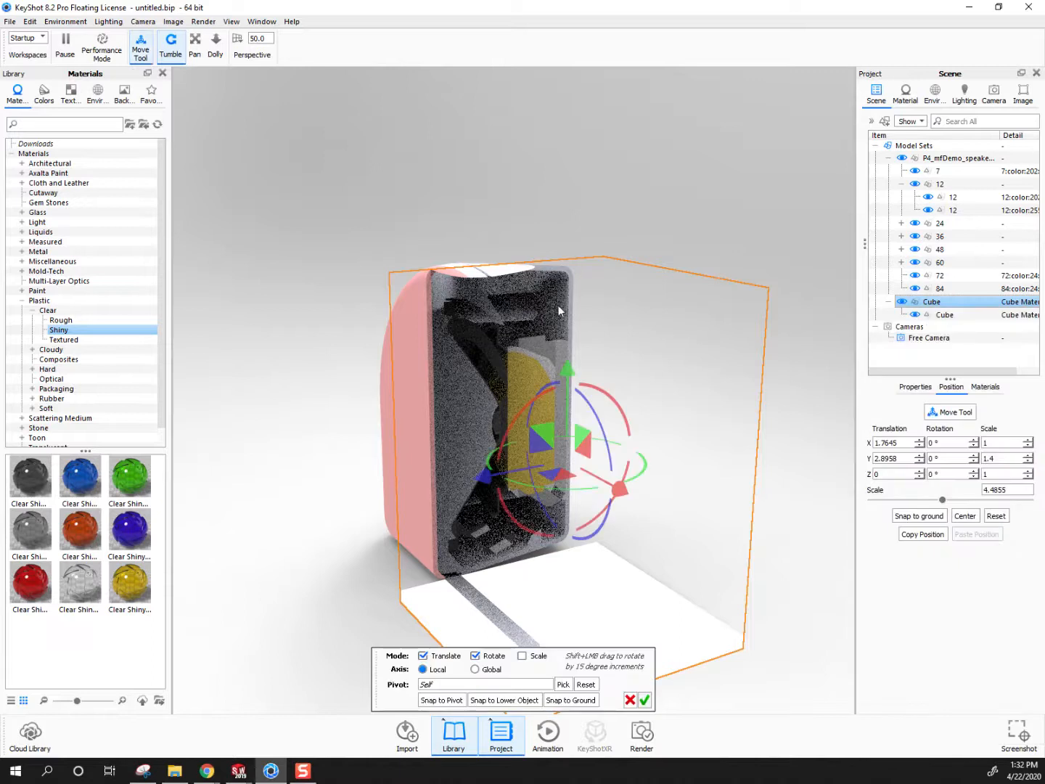
drag(572, 379, 572, 363)
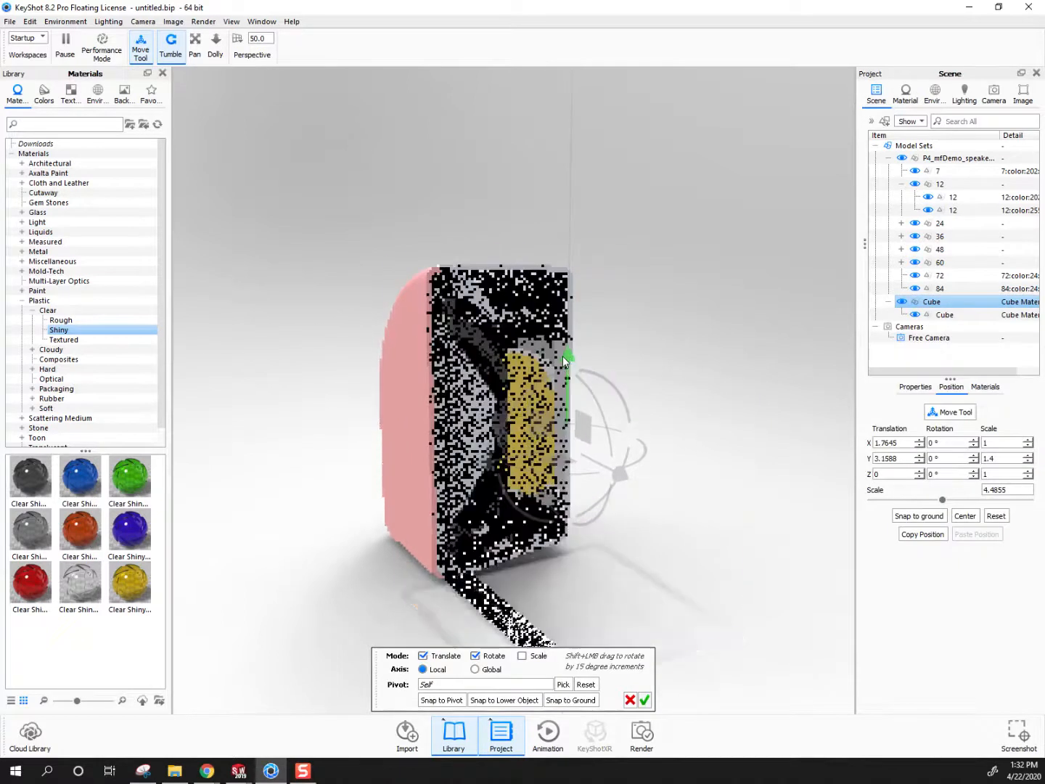
click(645, 700)
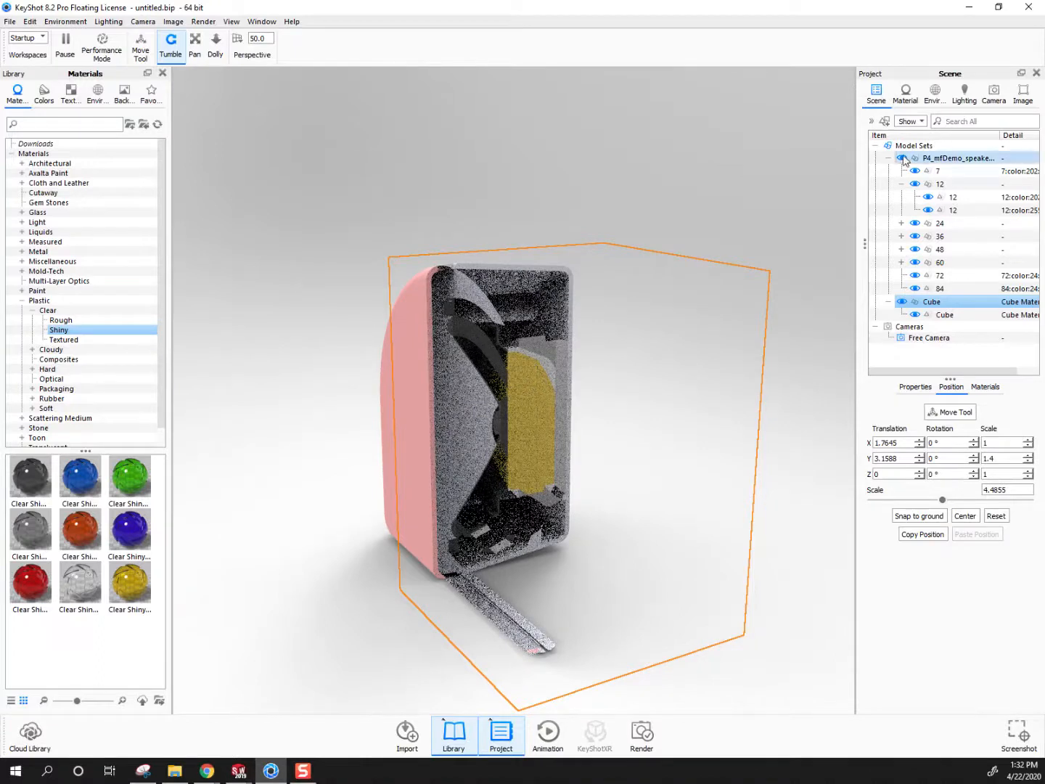
Raise the P4_mfDemo speaker model to about Y 3.132 and accept the new position
click(944, 157)
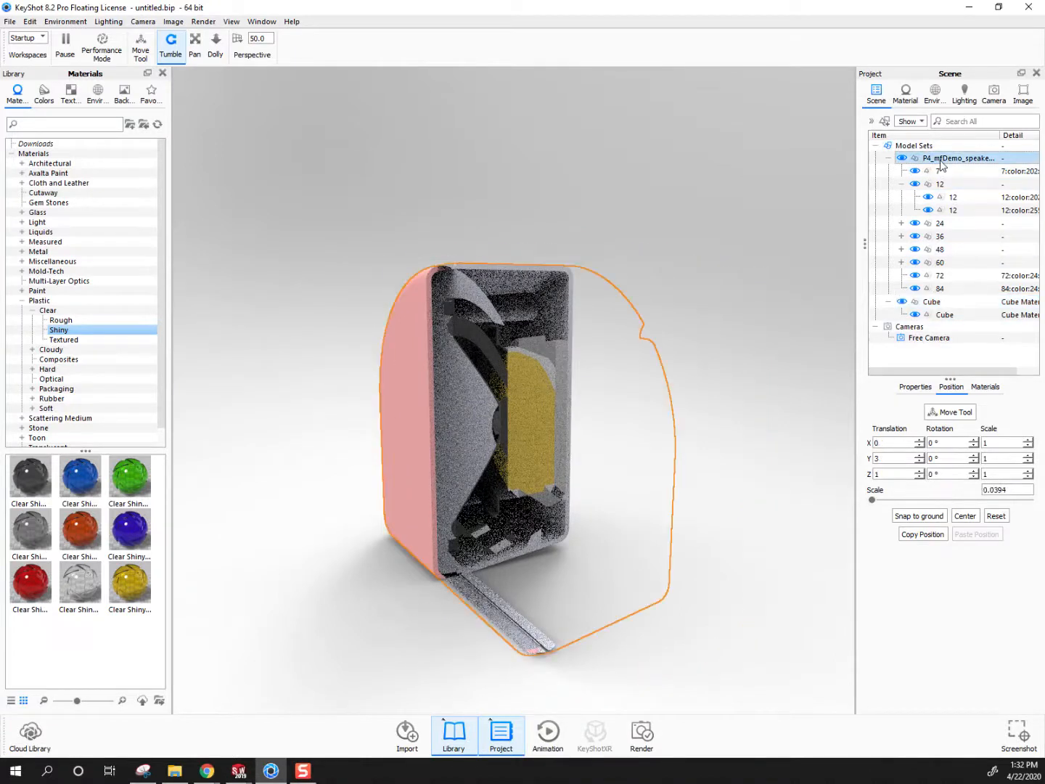
right_click(942, 159)
click(887, 237)
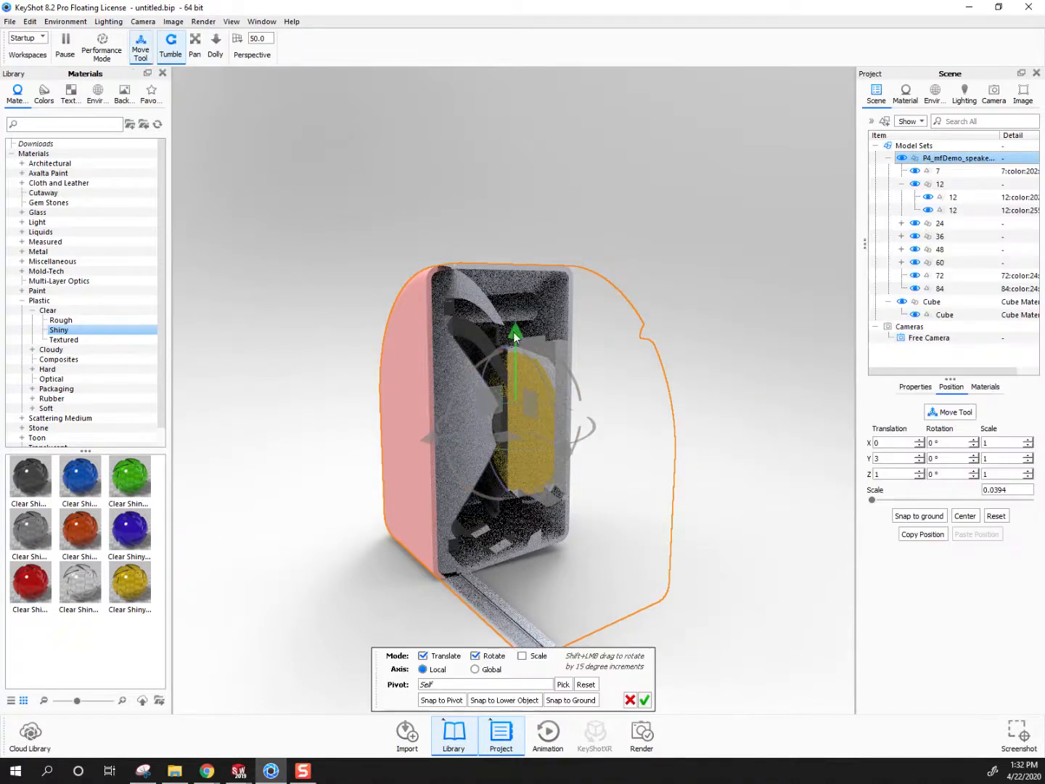
drag(514, 336, 526, 327)
click(643, 700)
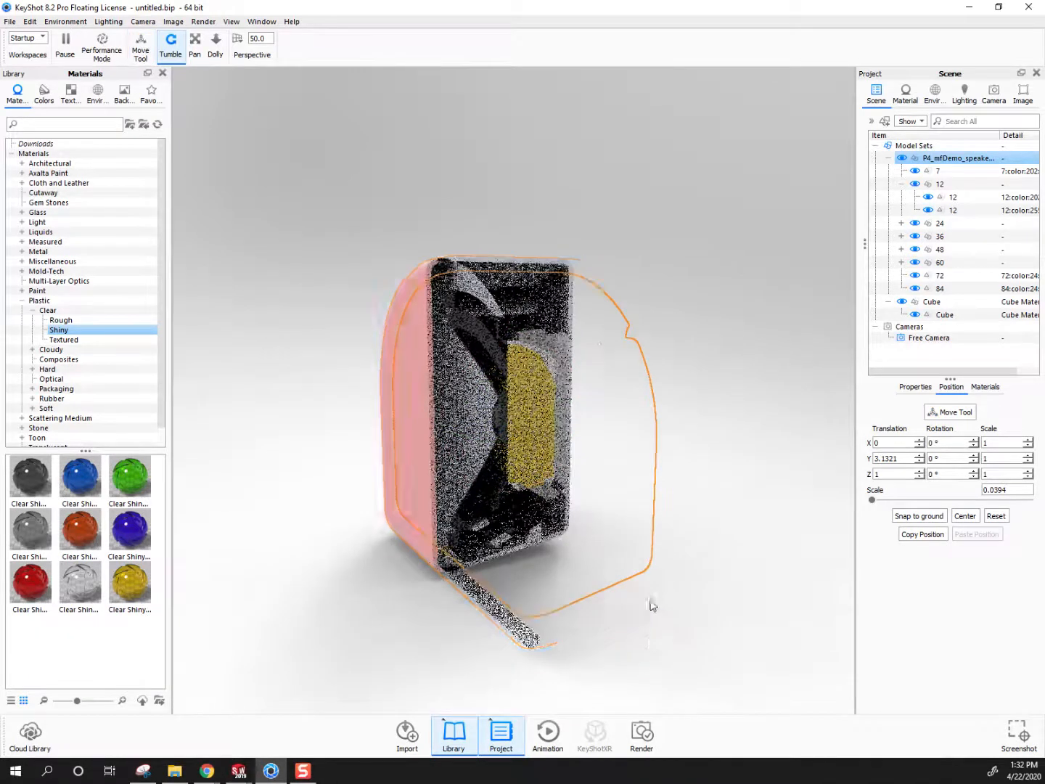
Edit the cube's Cutaway material to use No Caps and return to the scene's item list
drag(607, 566, 604, 729)
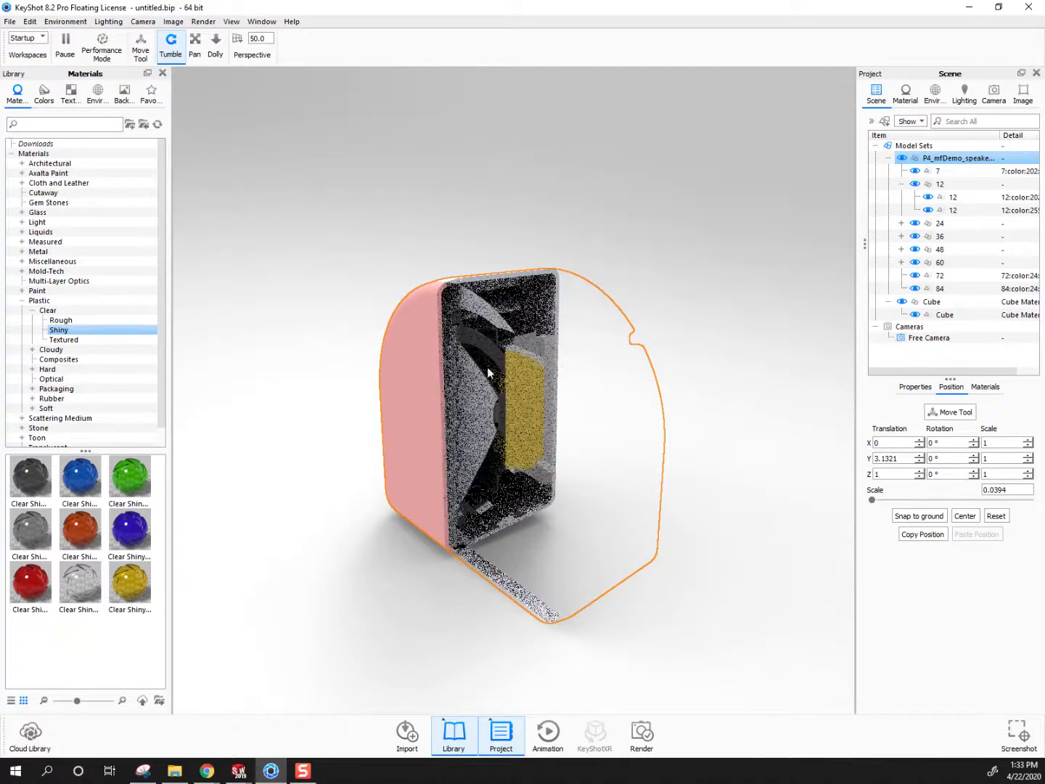
right_click(931, 303)
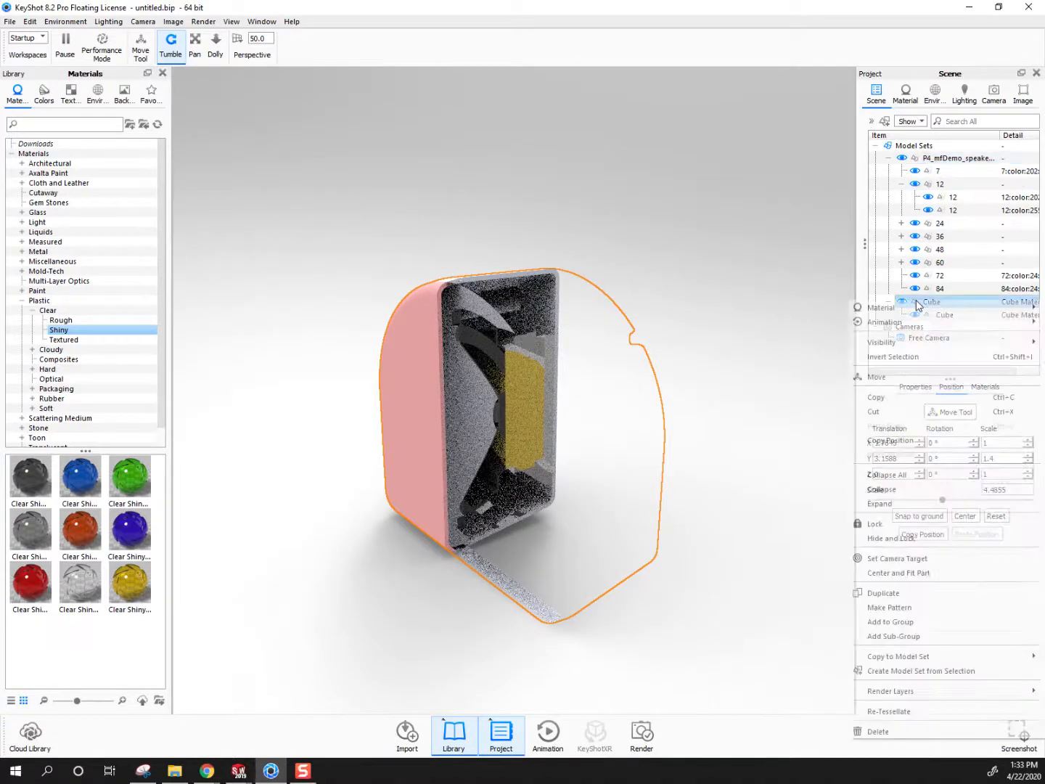
mouse_move(881, 308)
click(754, 307)
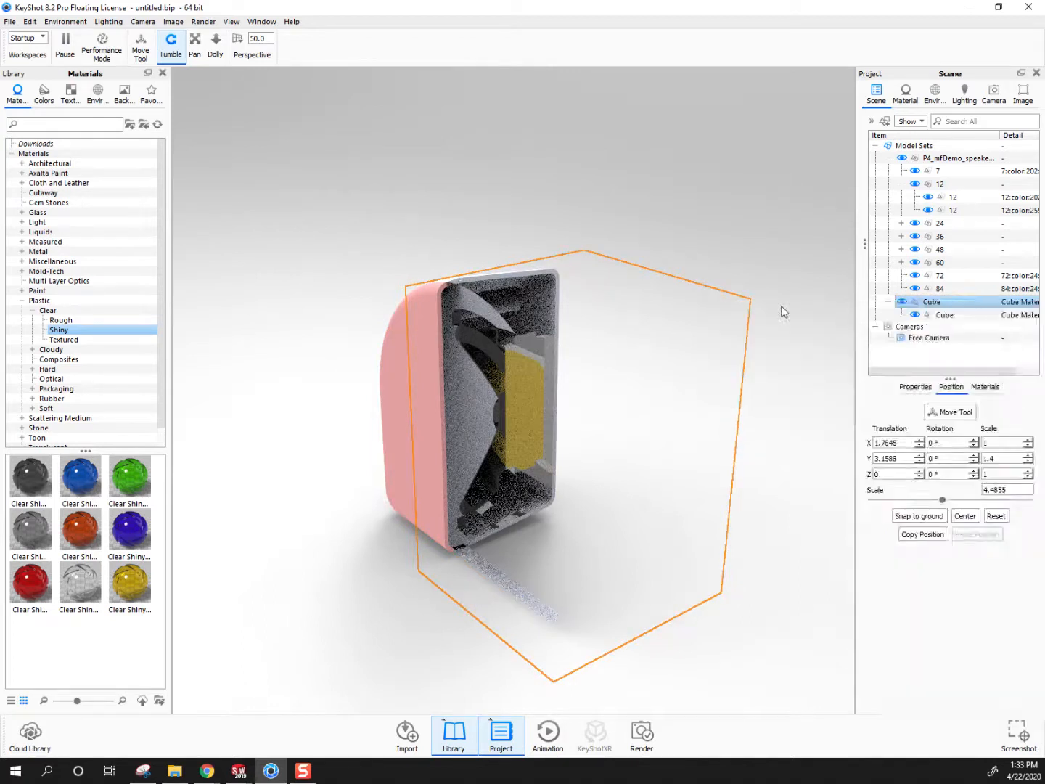
click(865, 213)
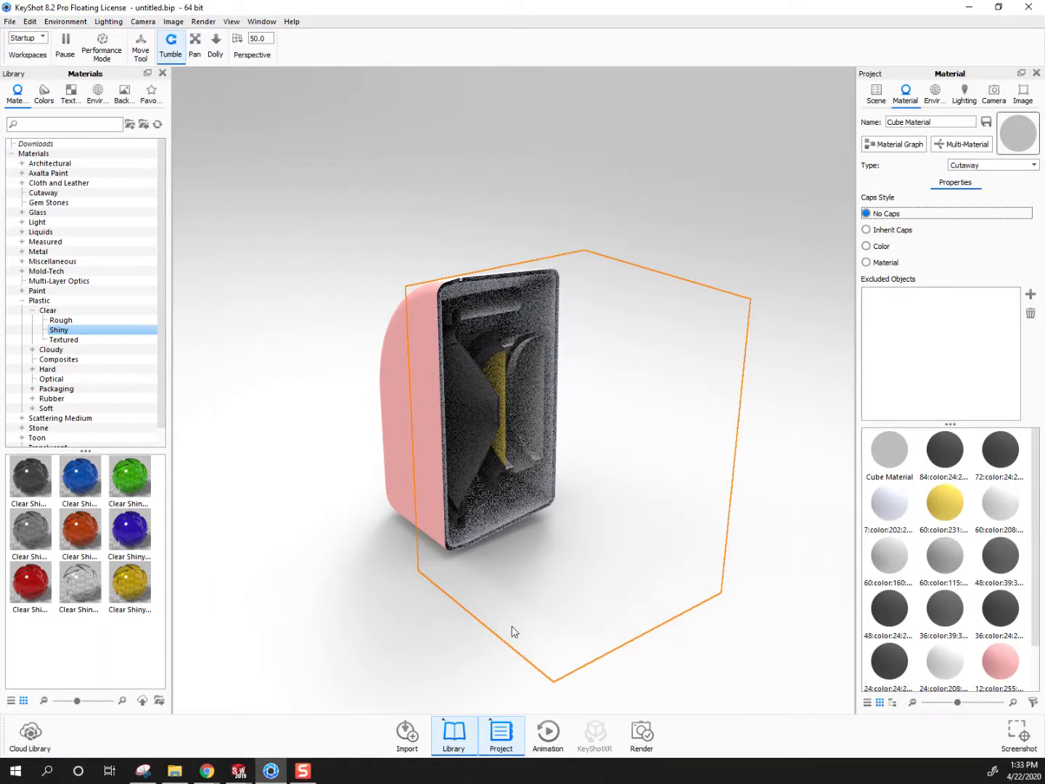
click(879, 96)
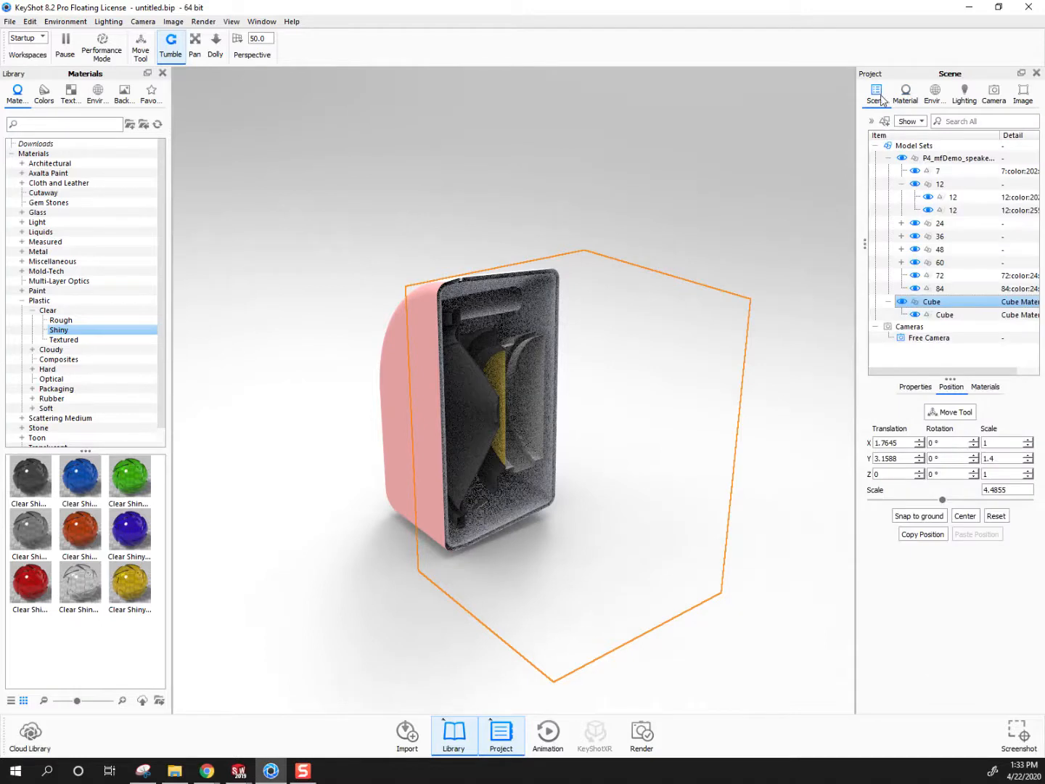
Hide the cutaway cube and apply the colourless Clear Shiny plastic to the speaker's front cover
click(901, 301)
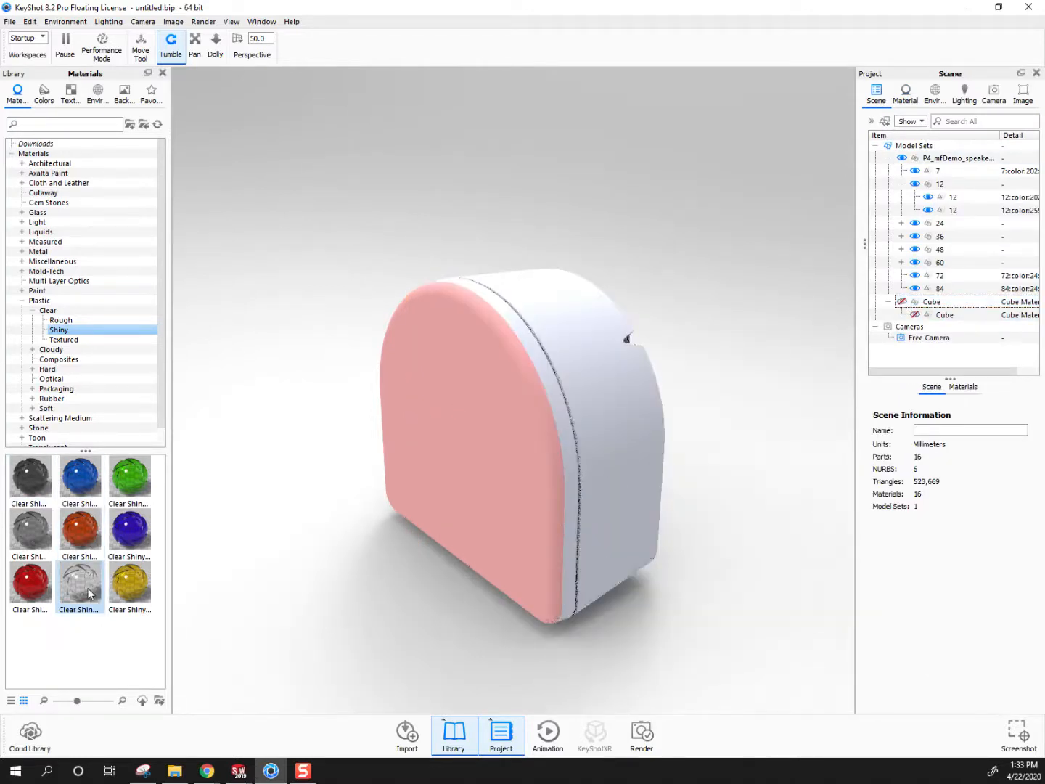
drag(88, 589, 437, 408)
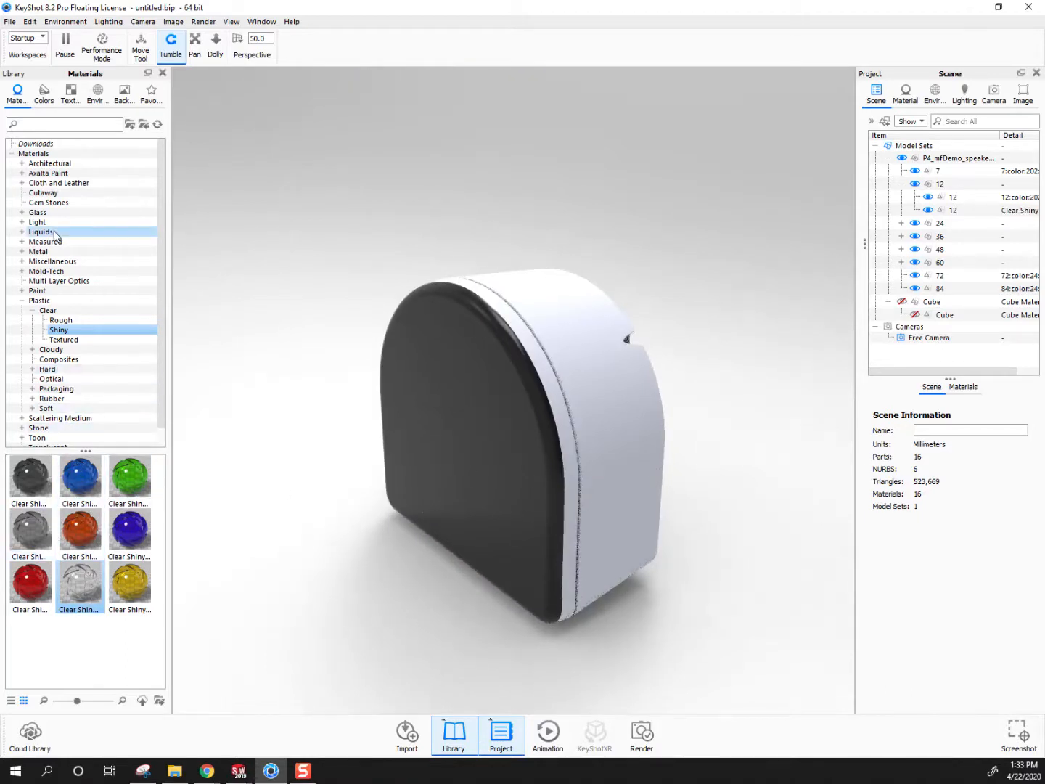
Apply the blue Hard Rough plastic to the speaker's main housing and to the rim around the front cover, linking the duplicate materials
click(22, 302)
click(22, 302)
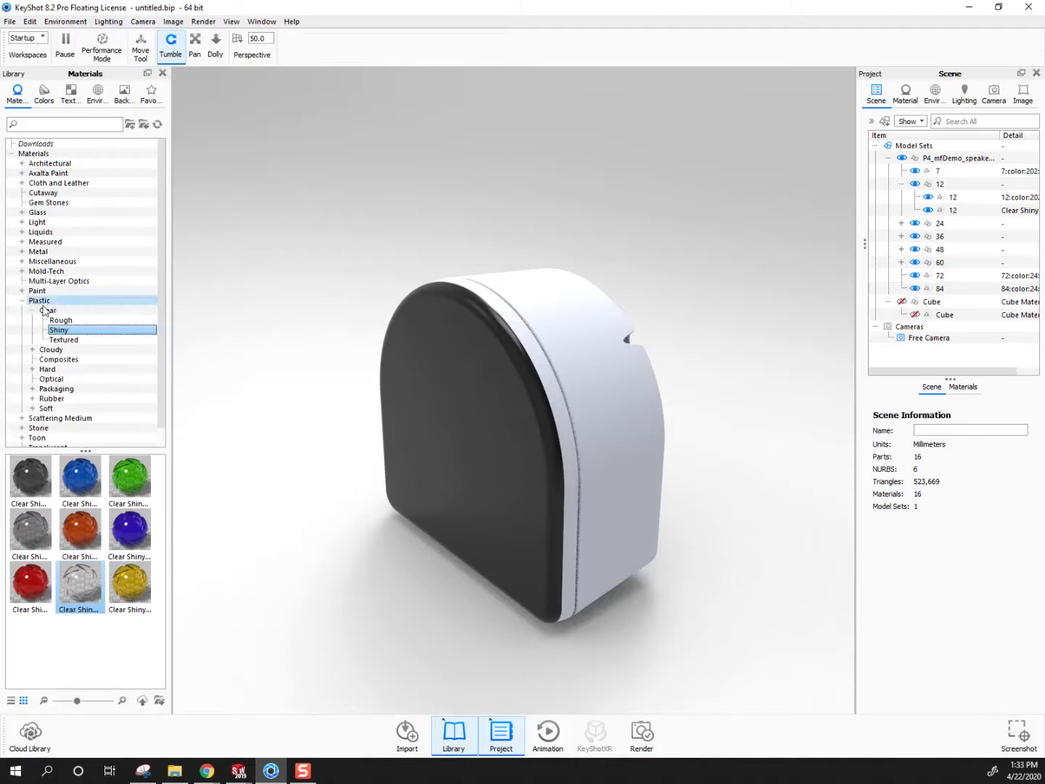
click(61, 320)
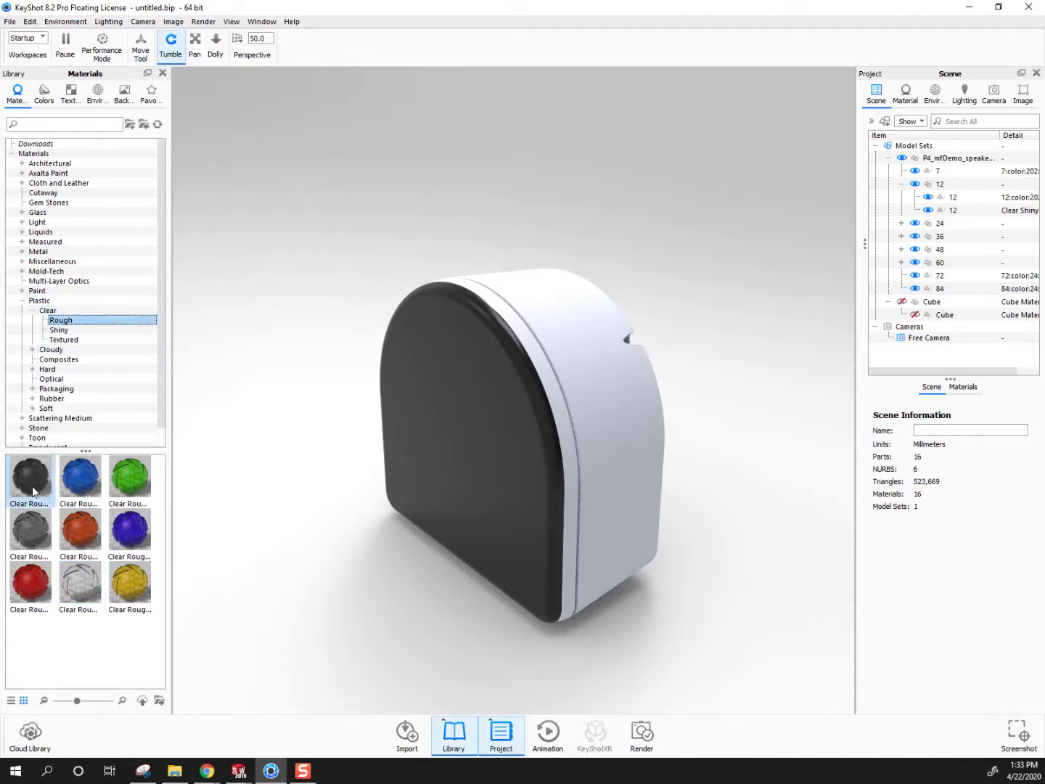
click(32, 369)
click(60, 379)
drag(81, 476, 539, 372)
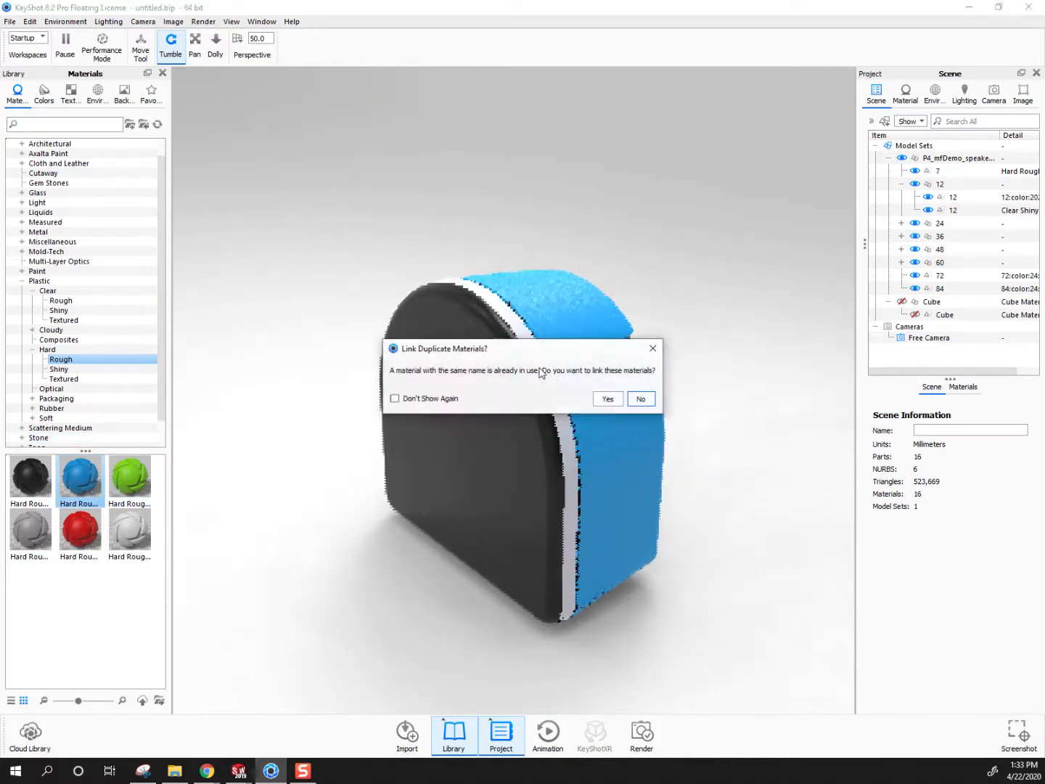
click(609, 399)
drag(545, 452, 565, 518)
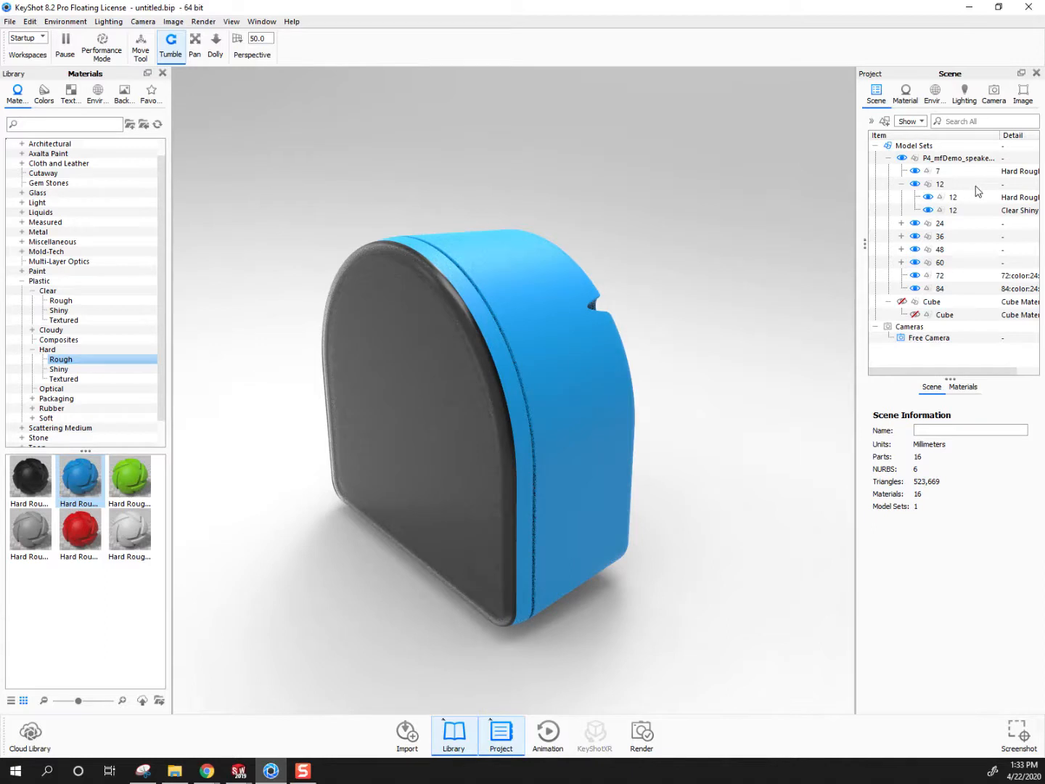
Hide the blue rim part temporarily to examine the gap behind the clear front cover, and show the rim again
click(440, 322)
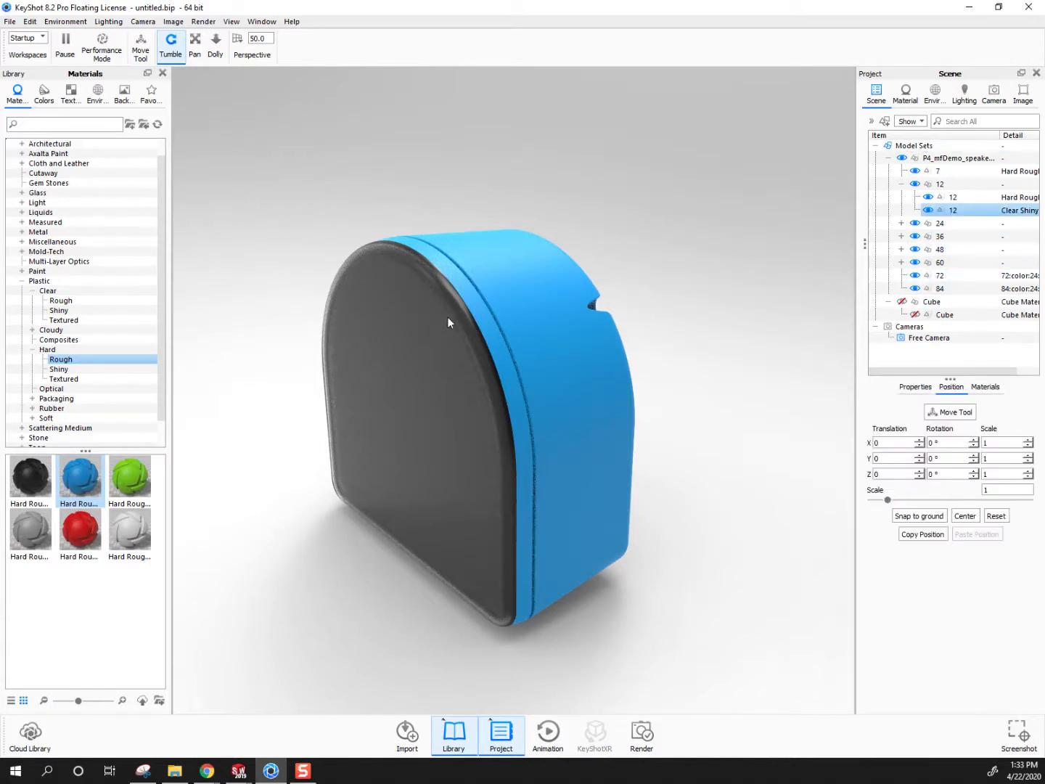
click(484, 309)
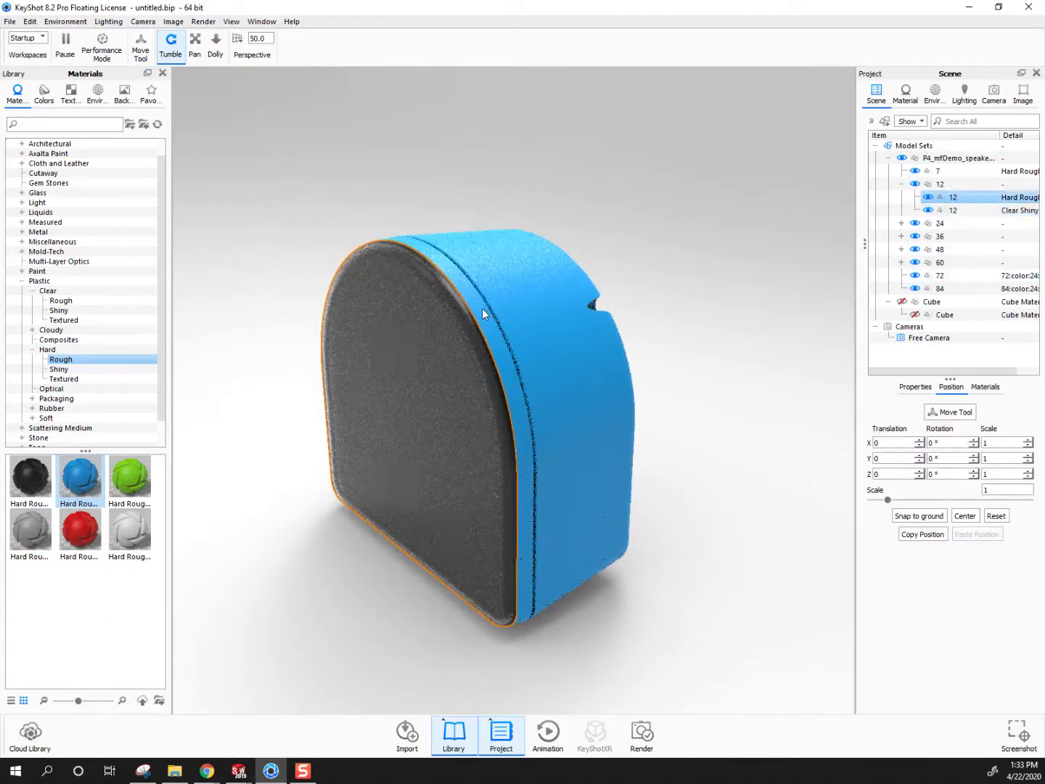
click(928, 197)
drag(493, 435, 383, 251)
scroll(260, 252, up, 2)
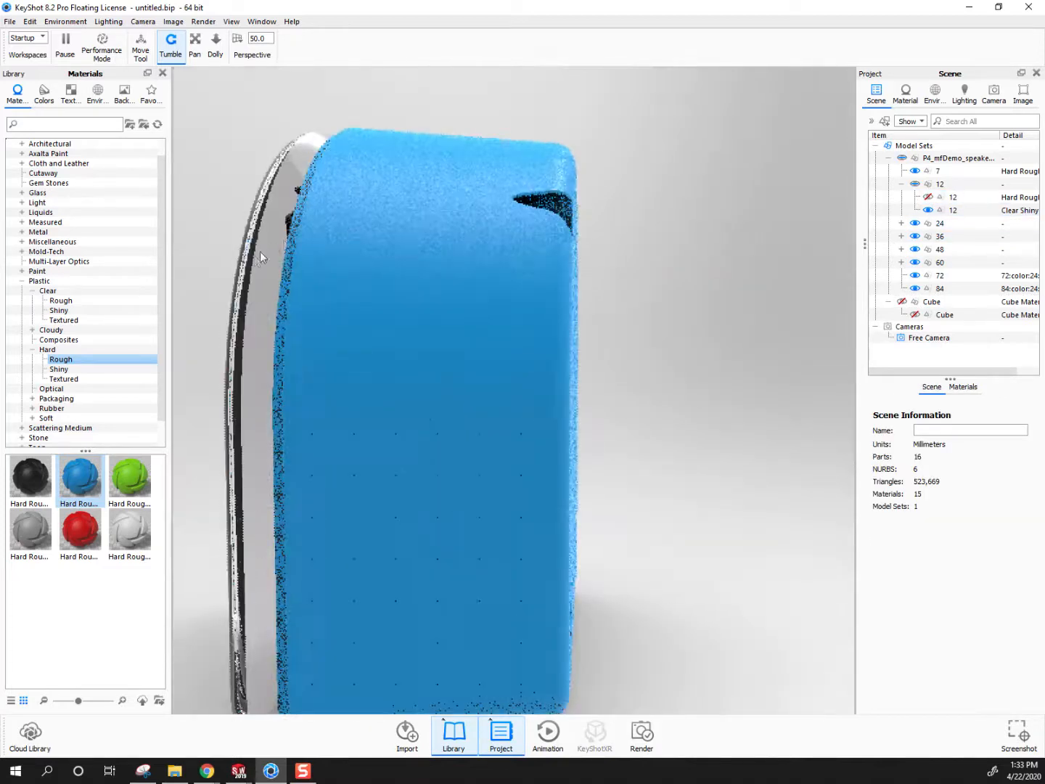
scroll(250, 262, down, 1)
middle_drag(277, 260, 291, 340)
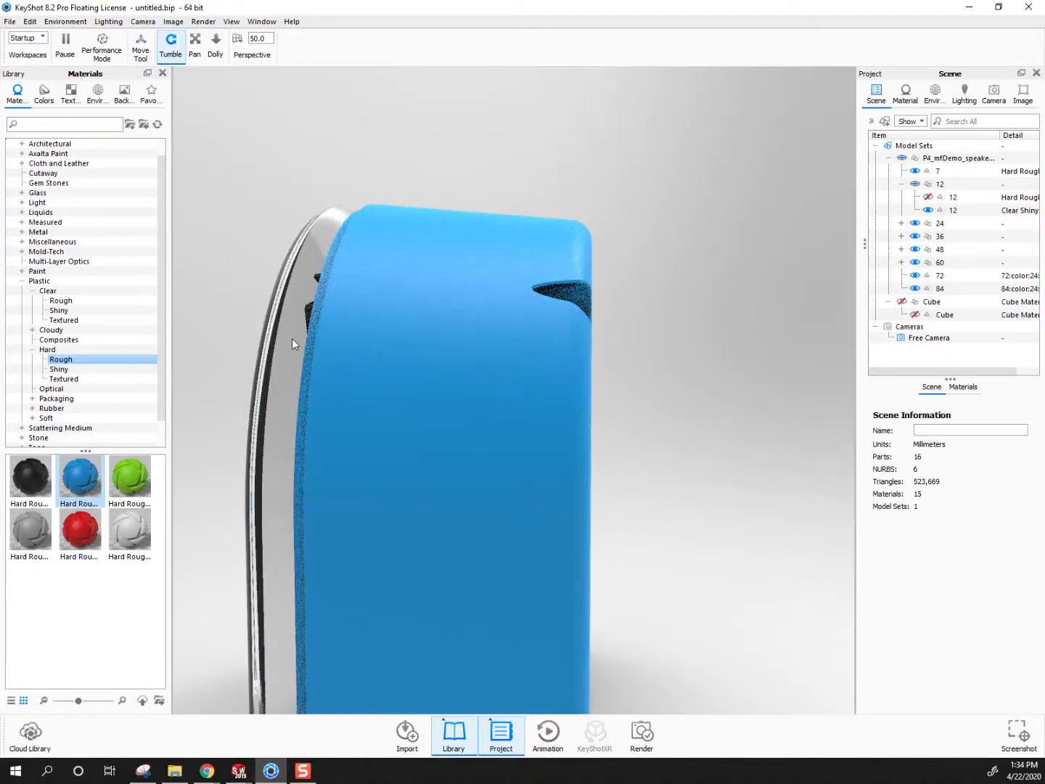
drag(292, 338, 395, 423)
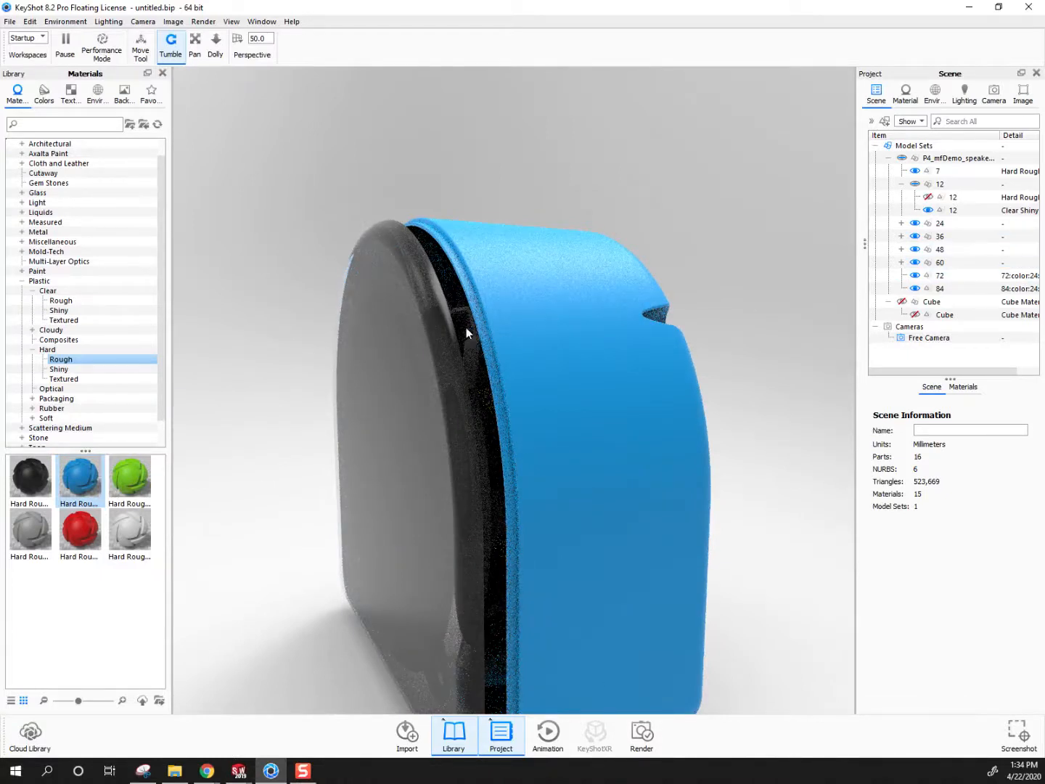
click(928, 197)
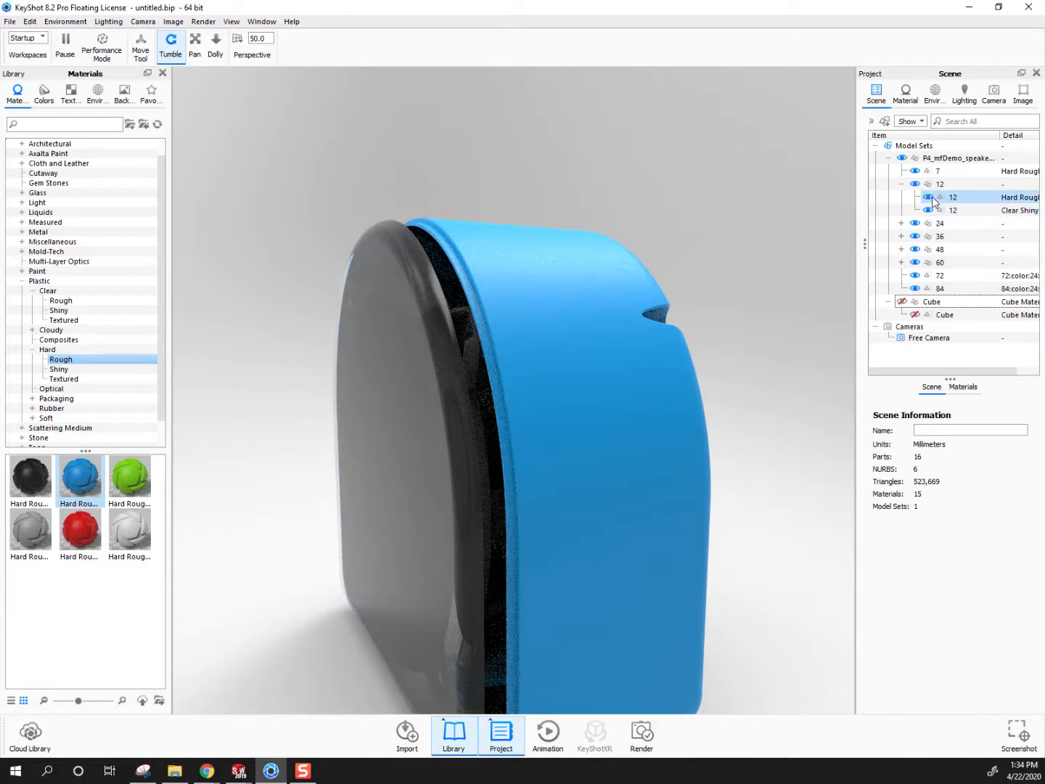
Apply the blue Hard Rough plastic to the front cover and link the duplicate materials
drag(98, 475, 347, 361)
click(608, 399)
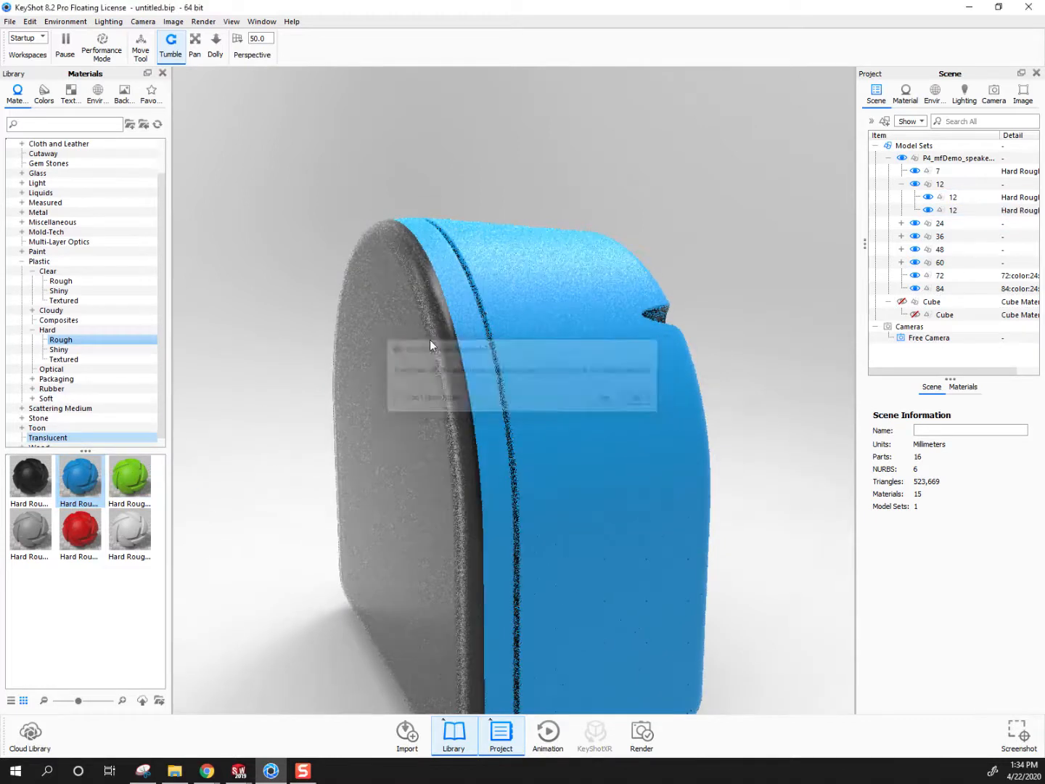
Hide the front cover part temporarily to examine the surface and rim beneath it, and show the cover again
right_click(390, 307)
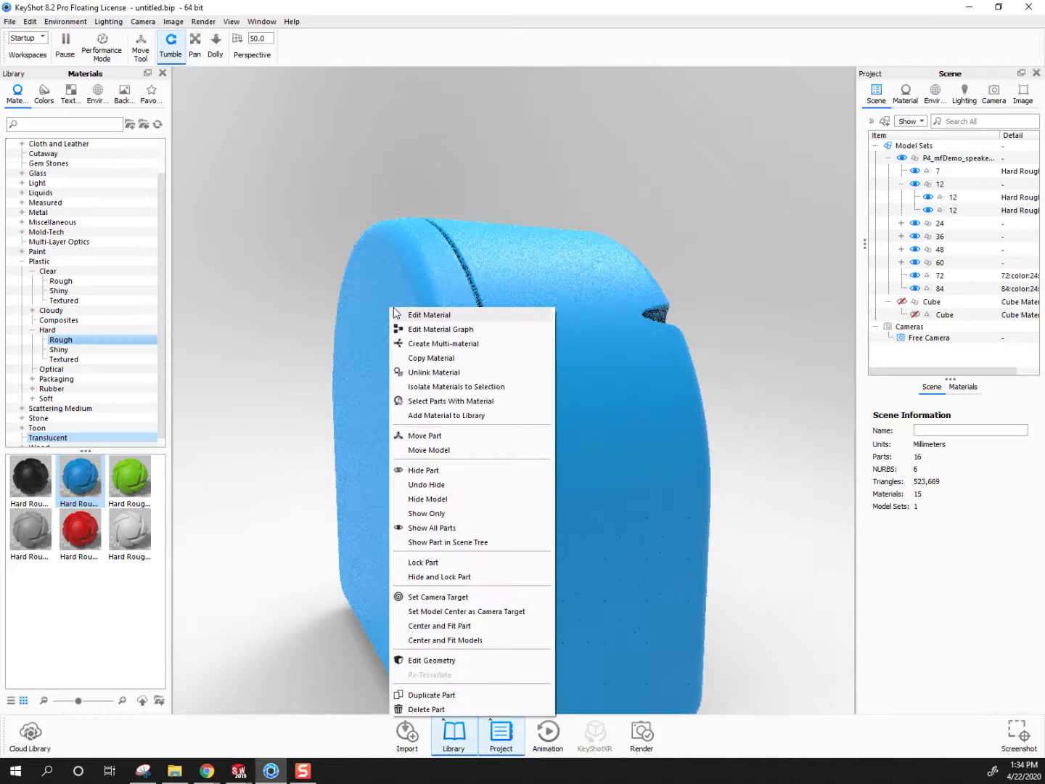
click(424, 470)
middle_drag(485, 334, 543, 383)
scroll(459, 234, up, 2)
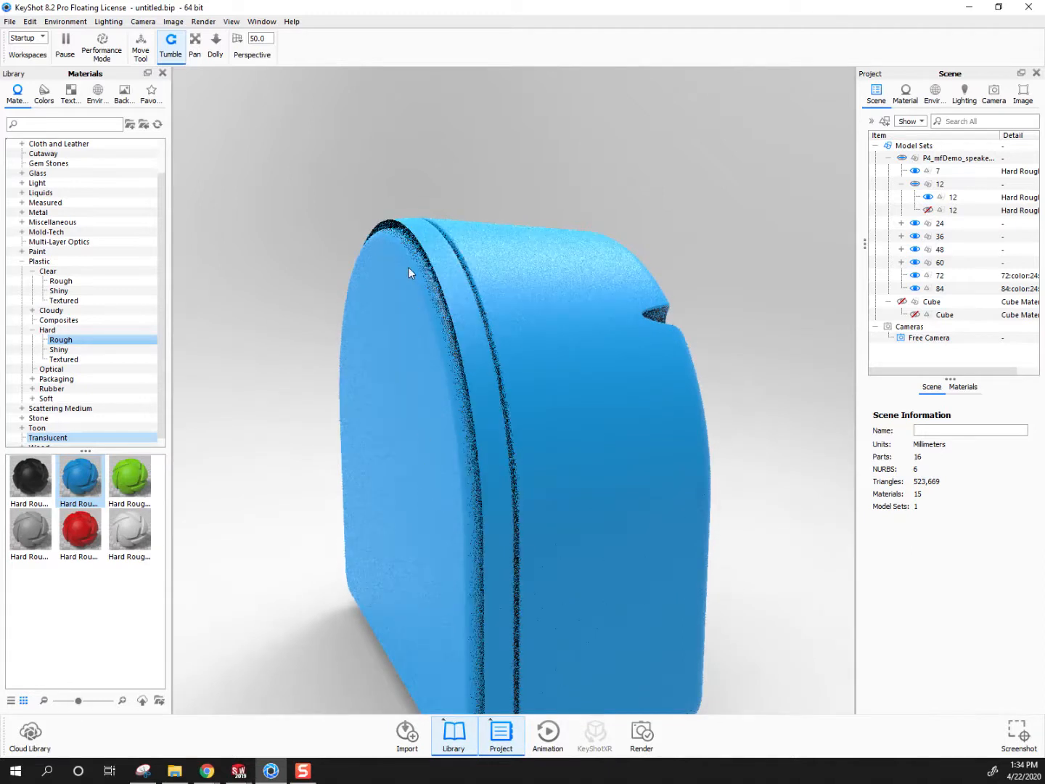
drag(459, 235, 403, 277)
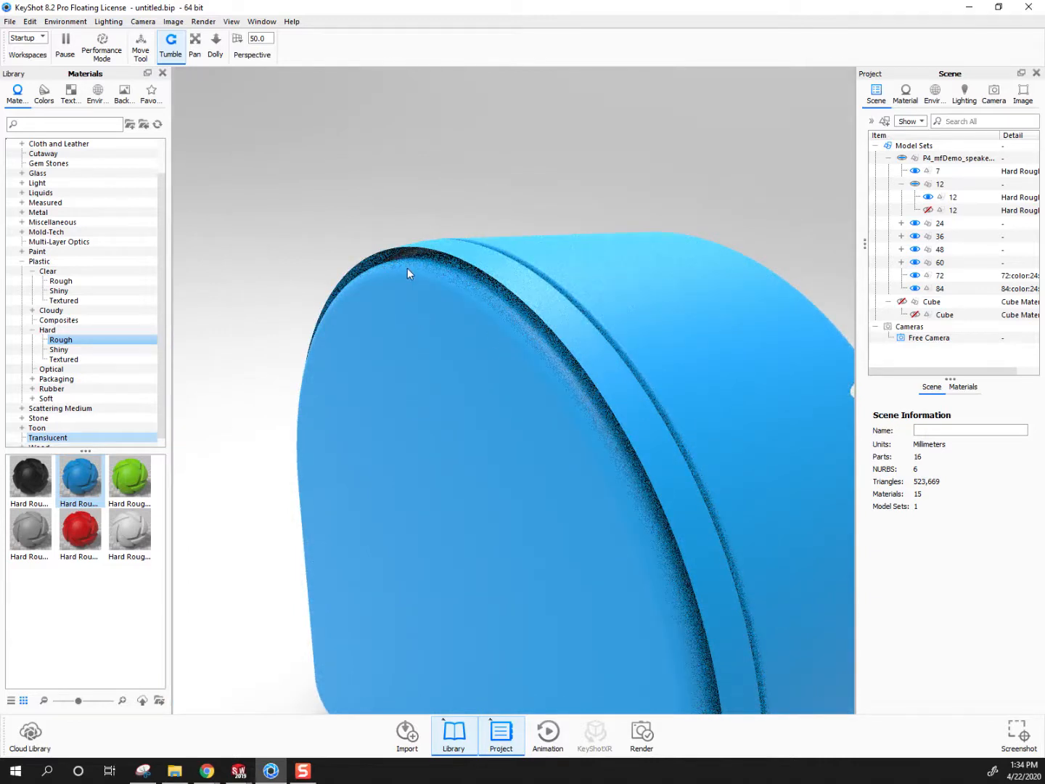
click(927, 211)
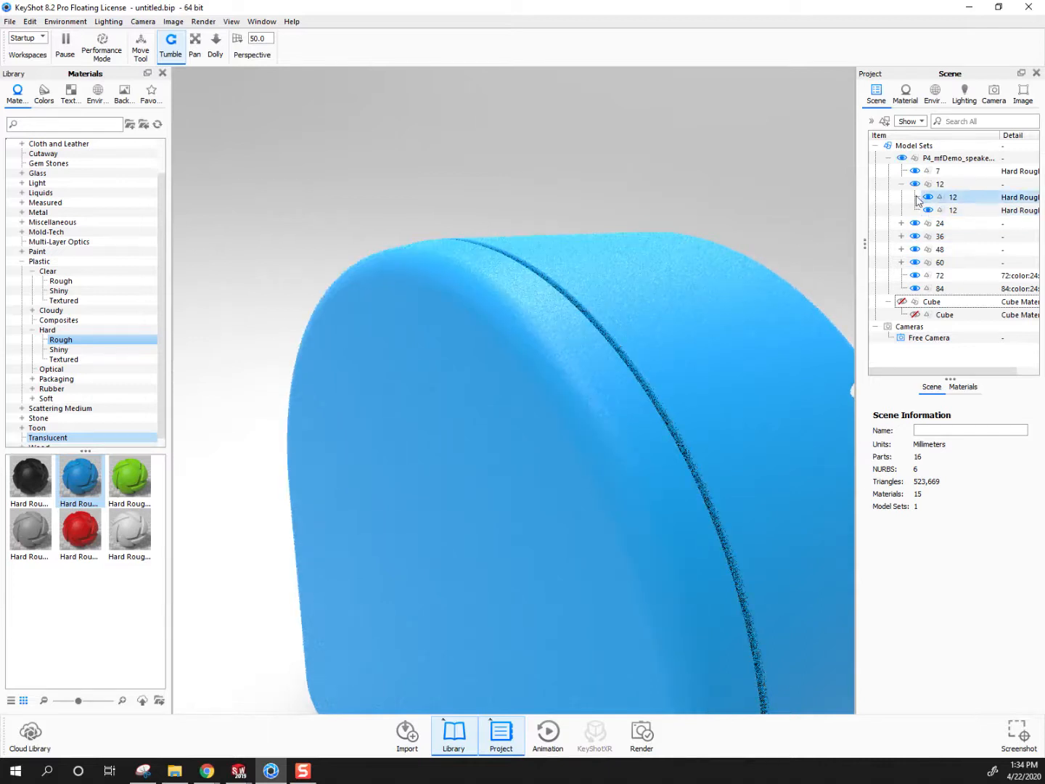
Hide the whole group 12 temporarily to examine the speaker driver inside the housing, and show the group again
click(915, 184)
click(649, 299)
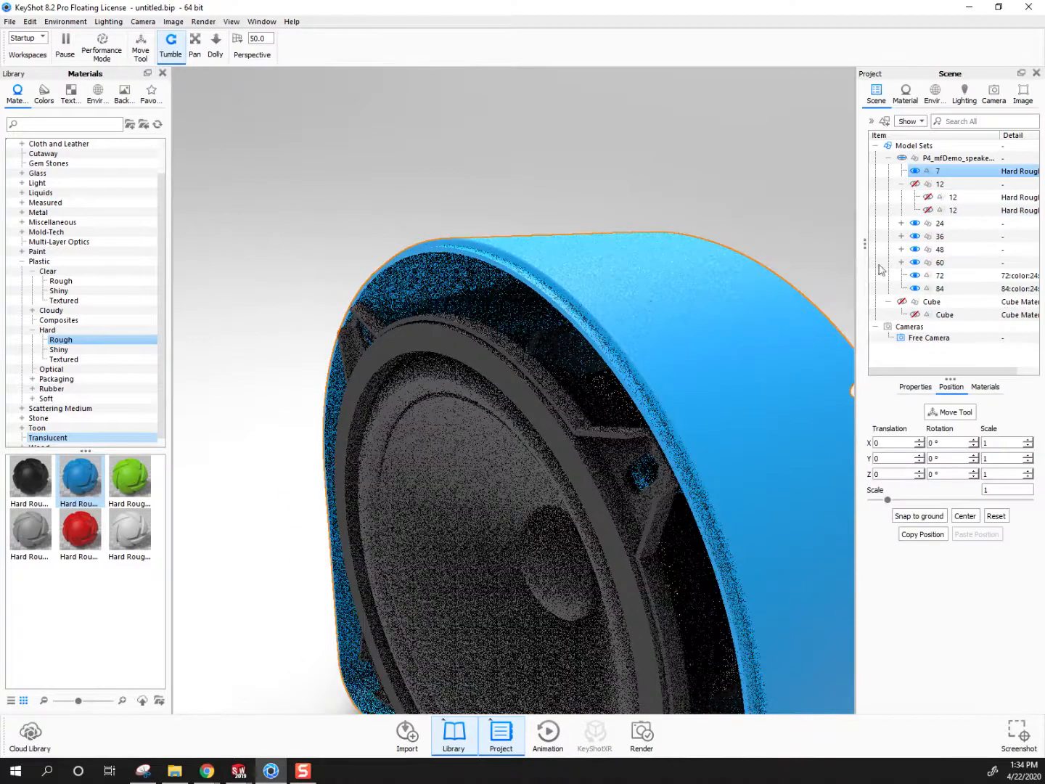
scroll(761, 317, down, 6)
drag(551, 496, 697, 443)
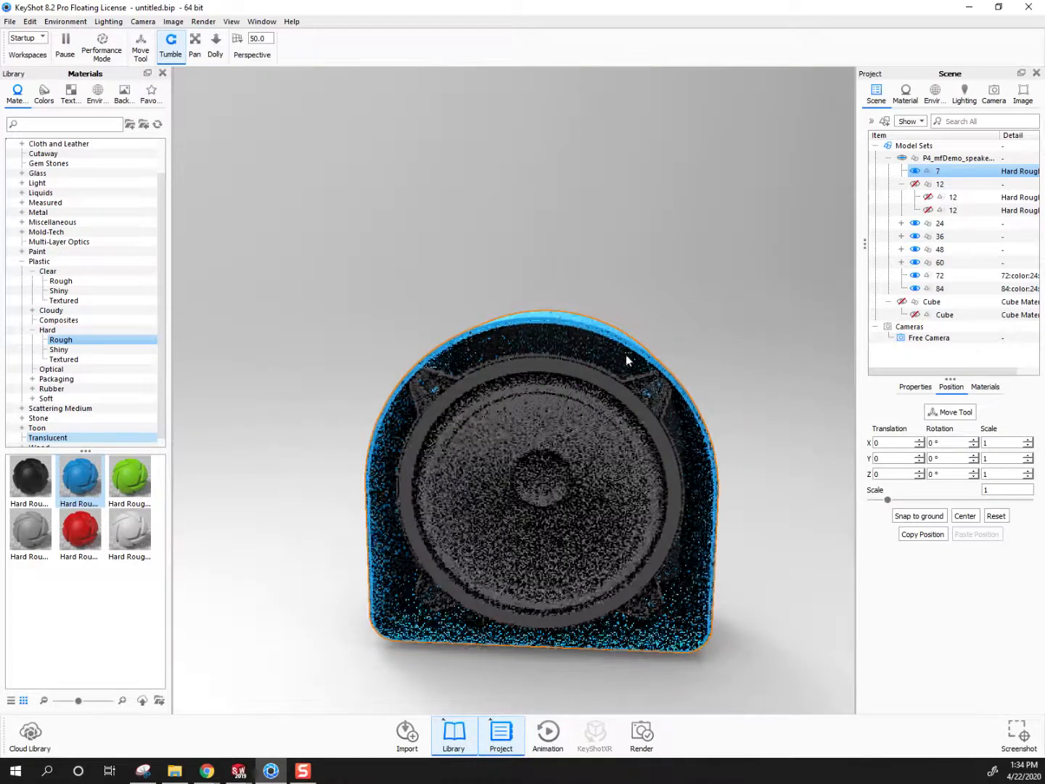
drag(486, 345, 353, 388)
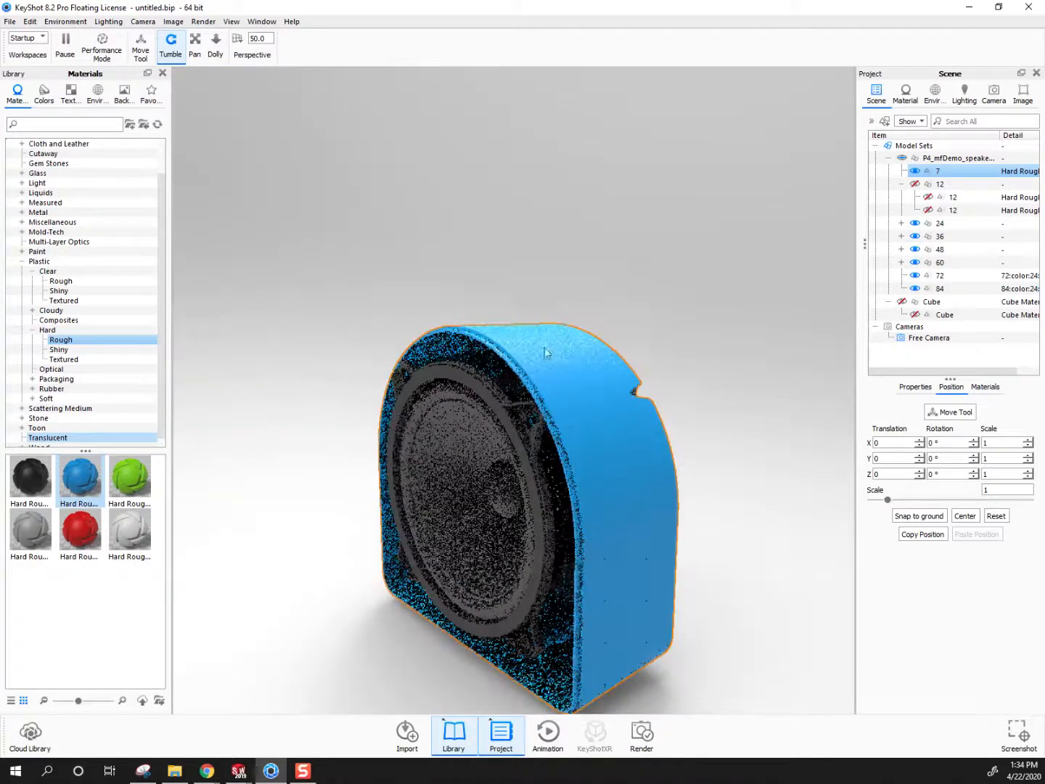
click(915, 186)
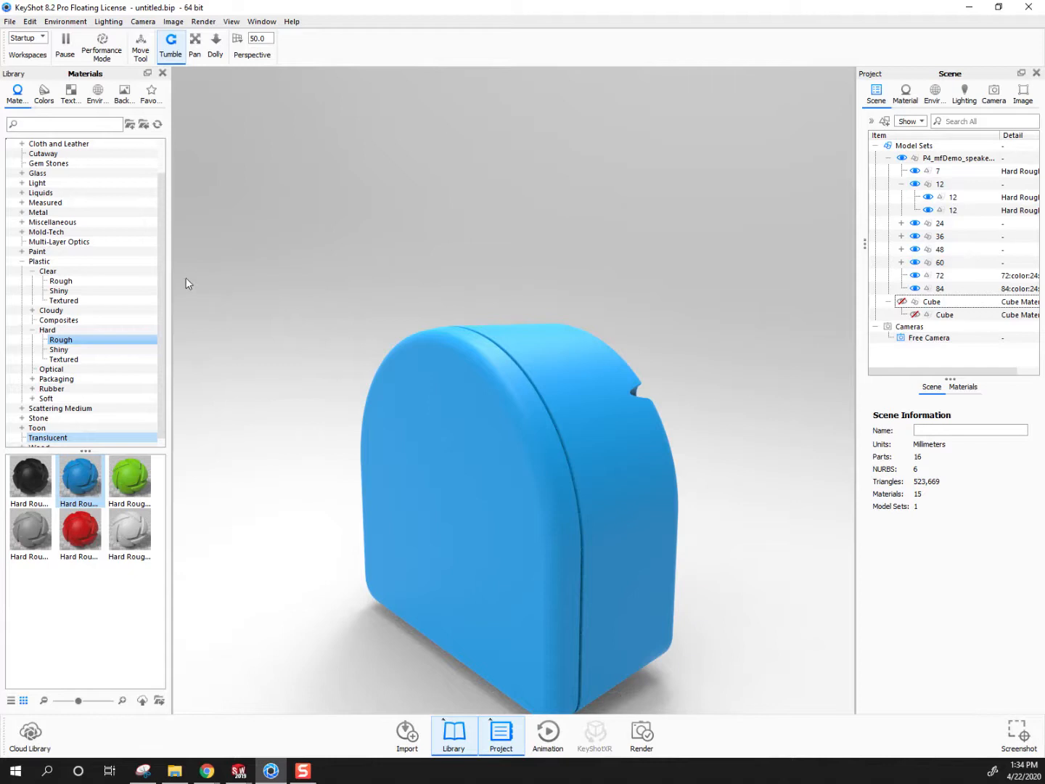
Show the cutaway cube and compare the section with Self Shadows off and with Global Illumination on, restoring both settings
click(901, 302)
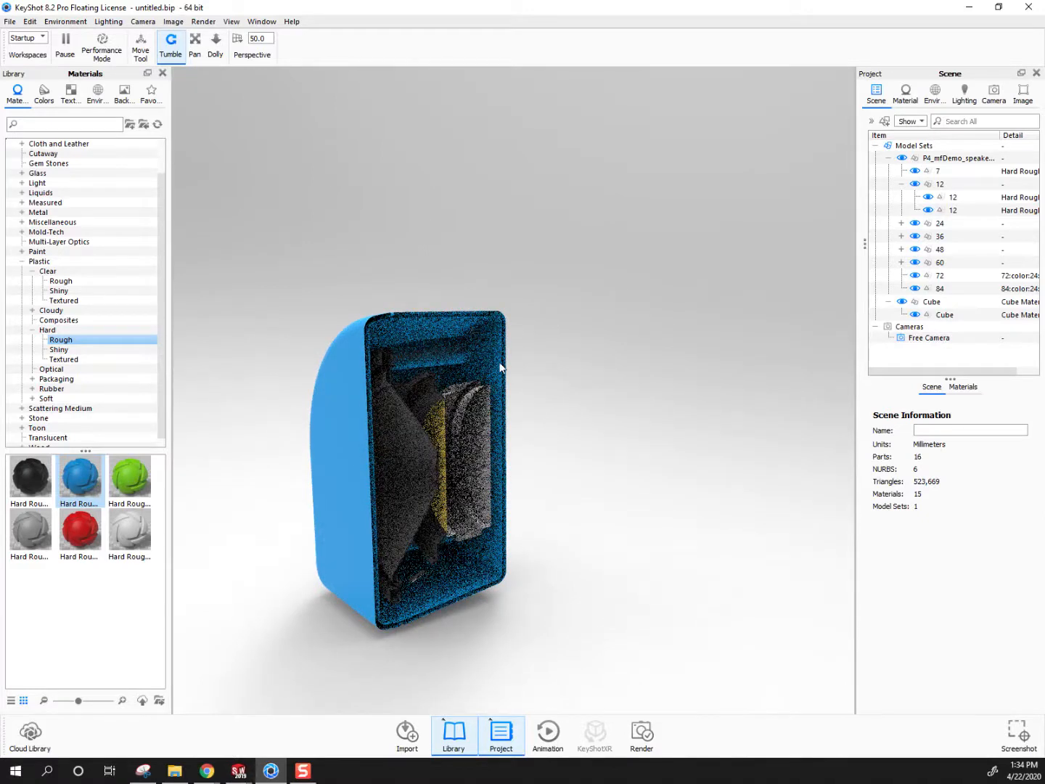
click(994, 95)
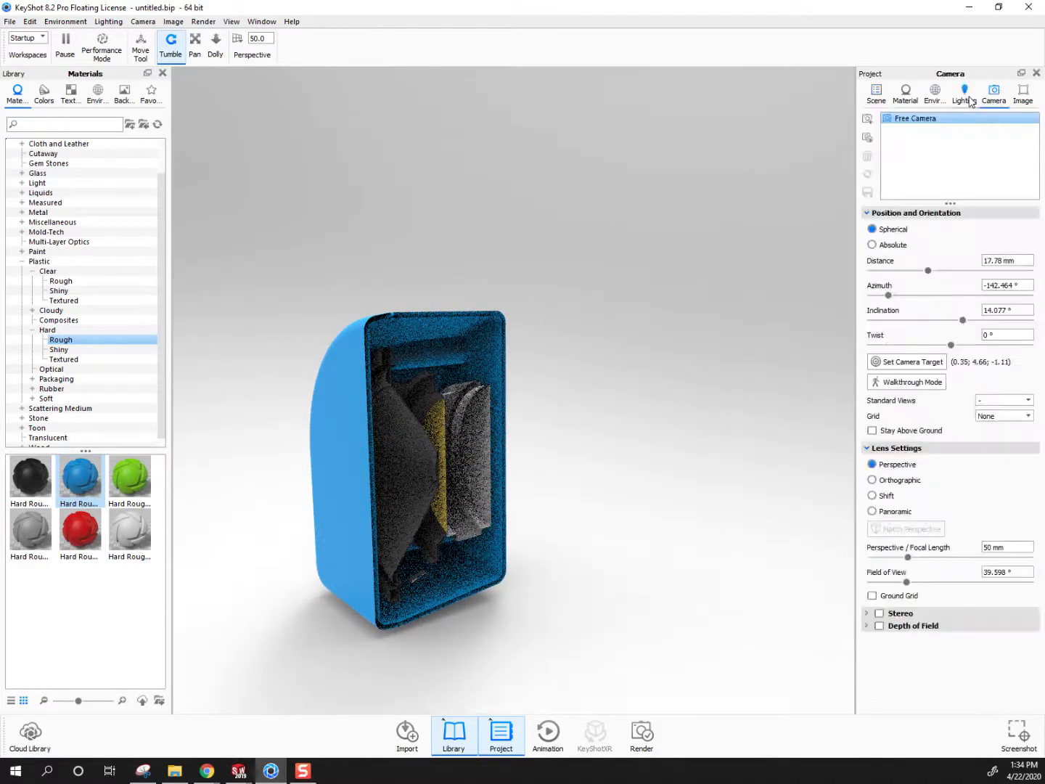
click(970, 100)
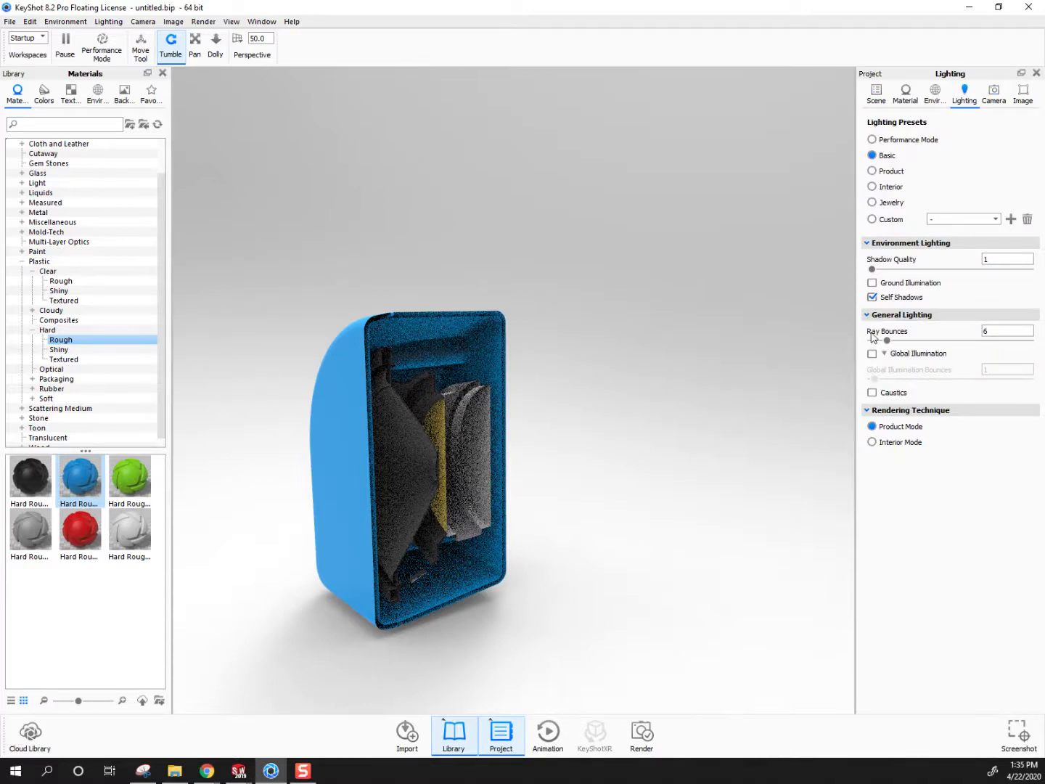
click(874, 299)
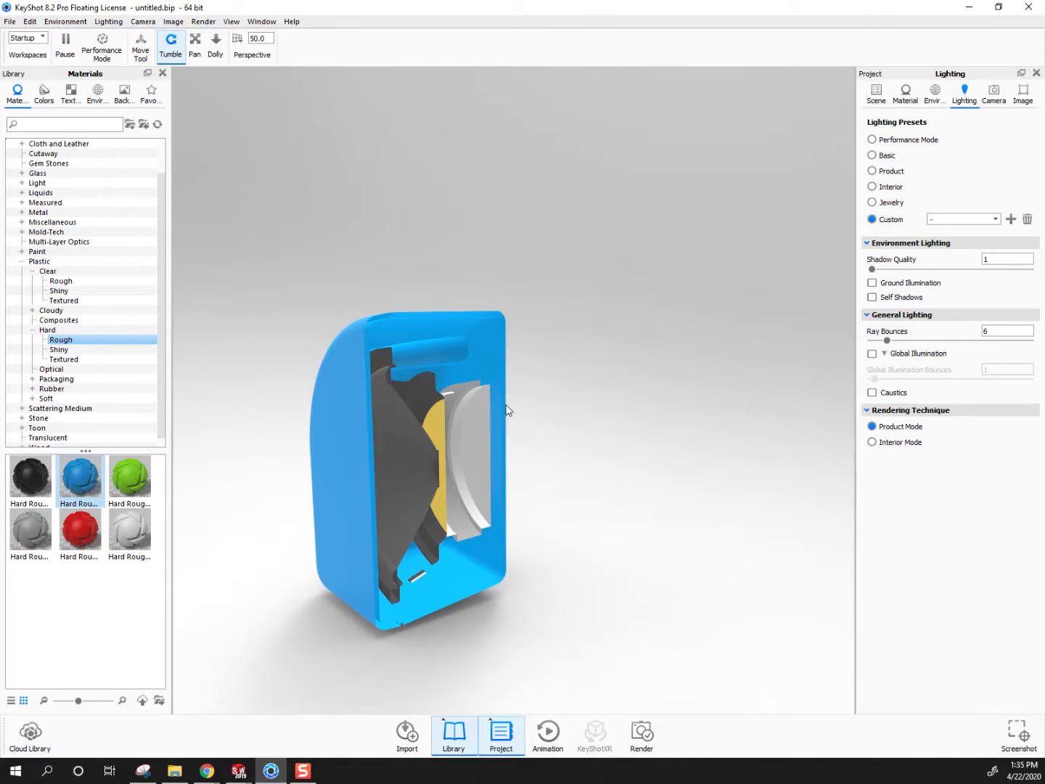
click(872, 299)
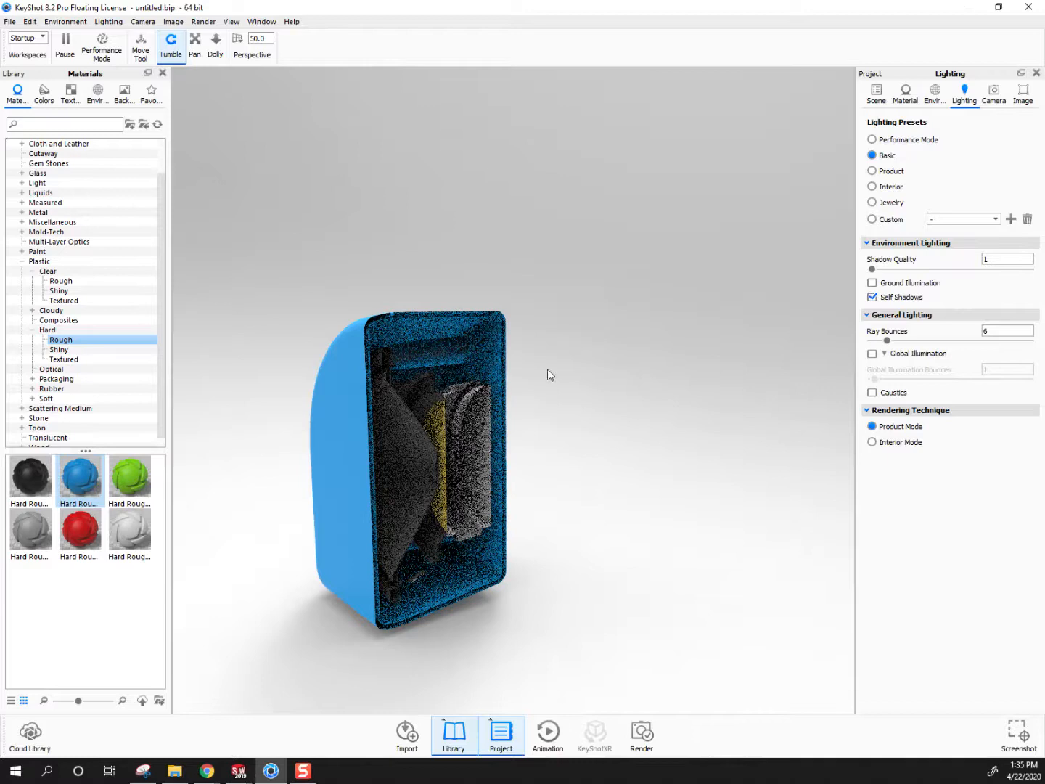
click(873, 354)
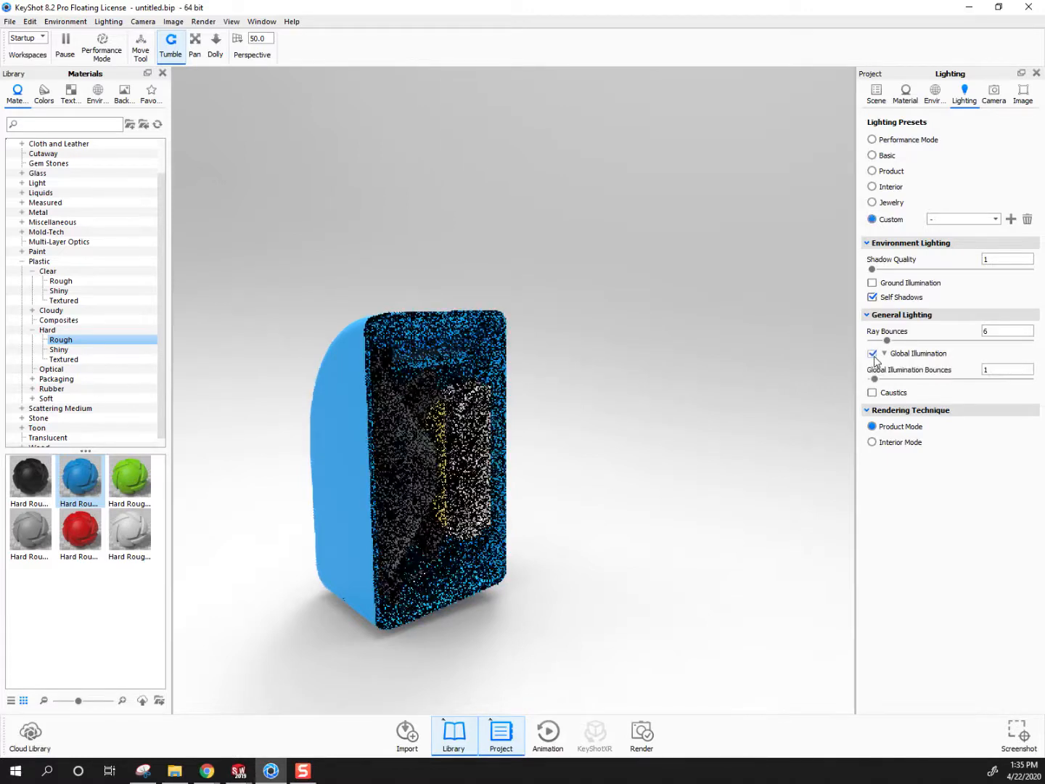
click(872, 354)
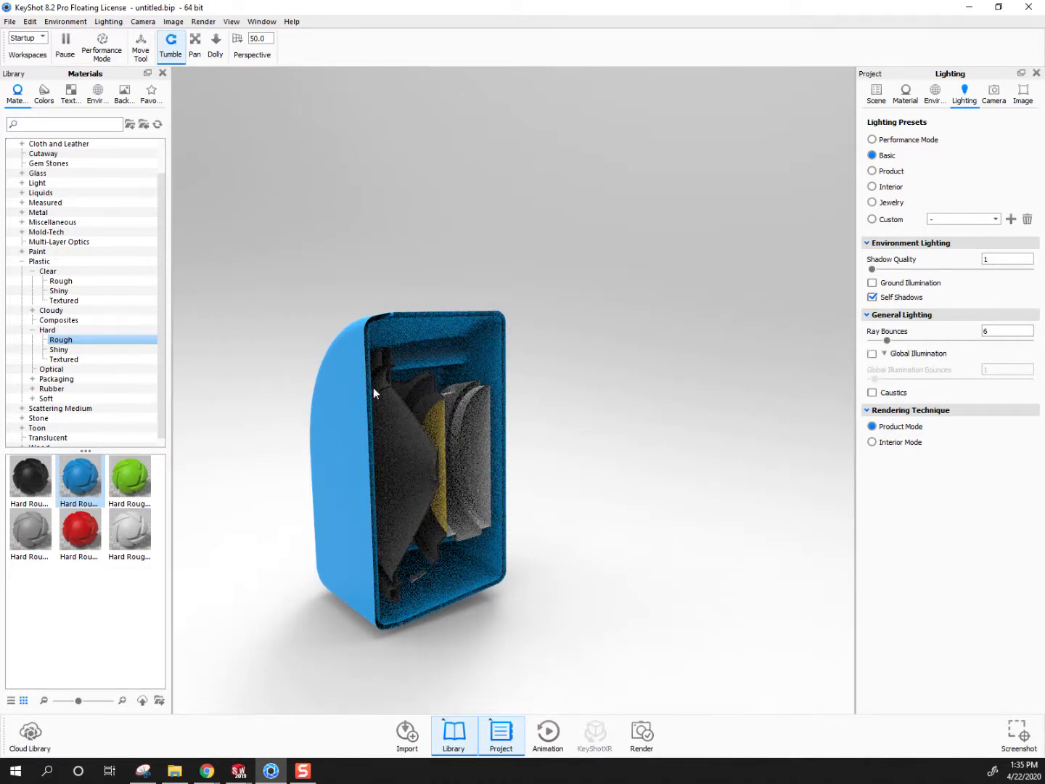
Hide the cutaway cube again and apply the colourless Clear Rough plastic to the speaker's front cover
click(877, 94)
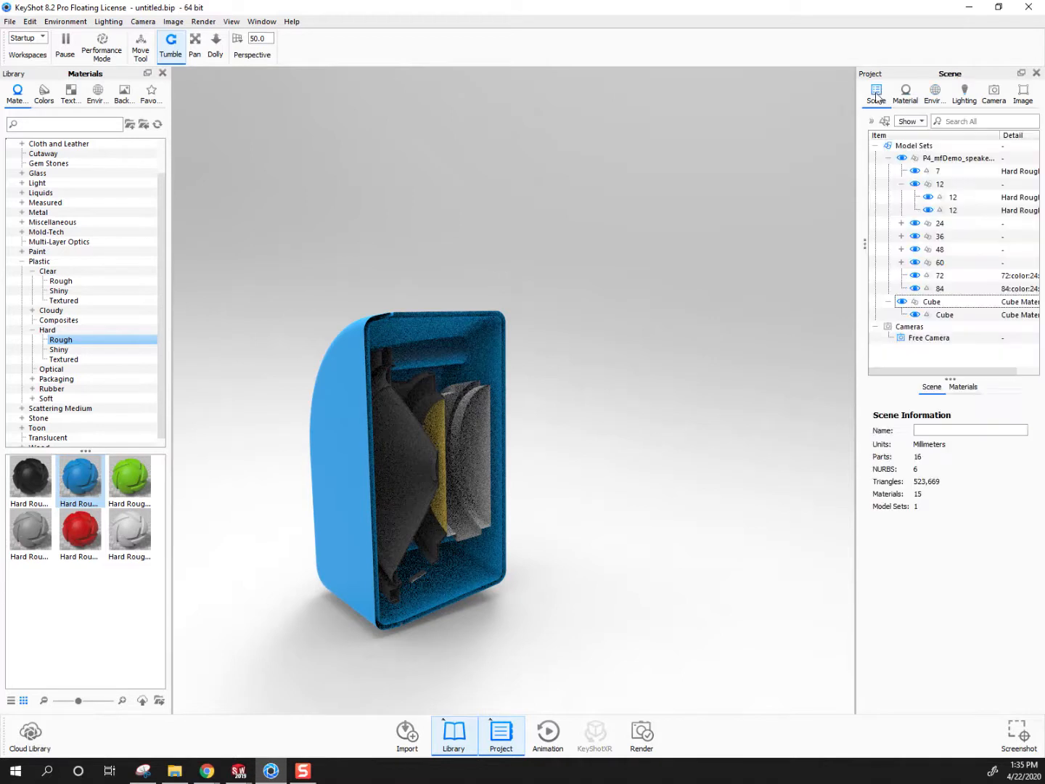
click(903, 302)
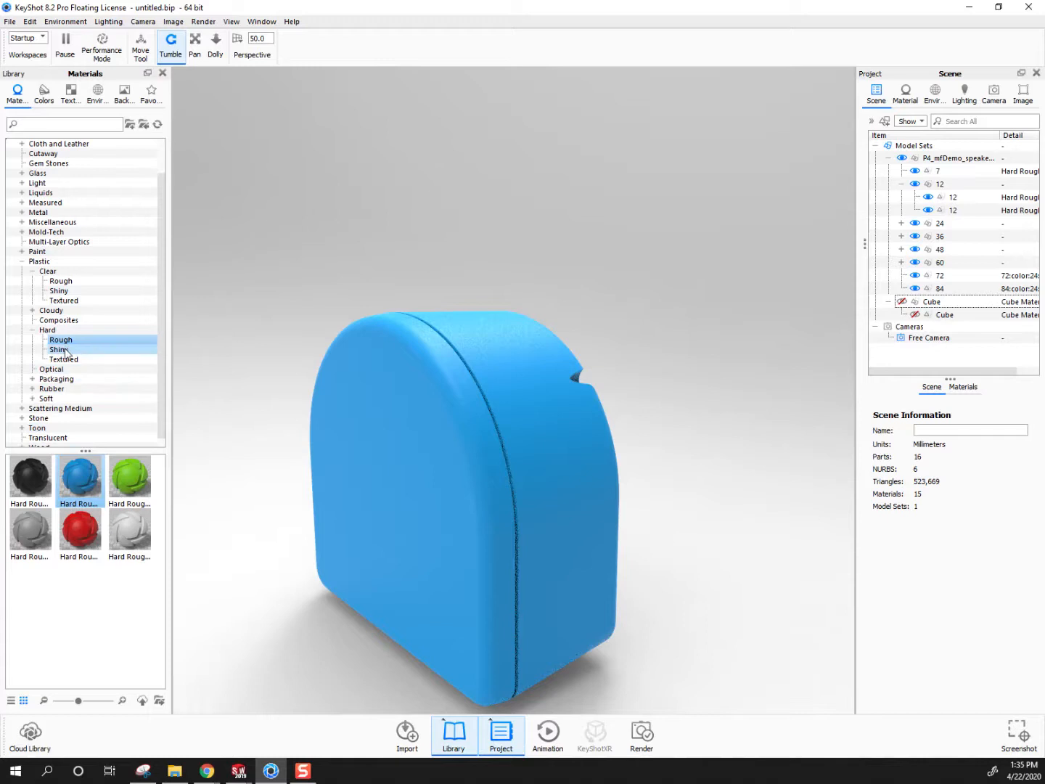
click(61, 281)
drag(70, 578, 368, 441)
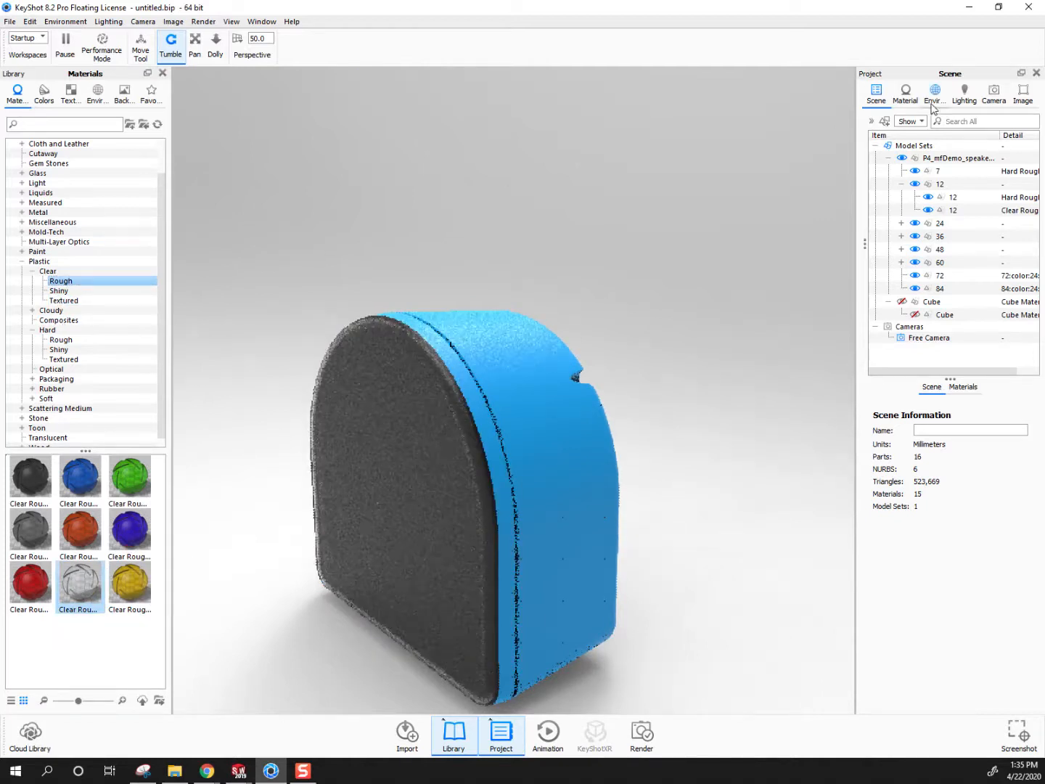
Collapse the speaker model and cube in the scene tree and hide the speaker model
click(888, 157)
click(901, 171)
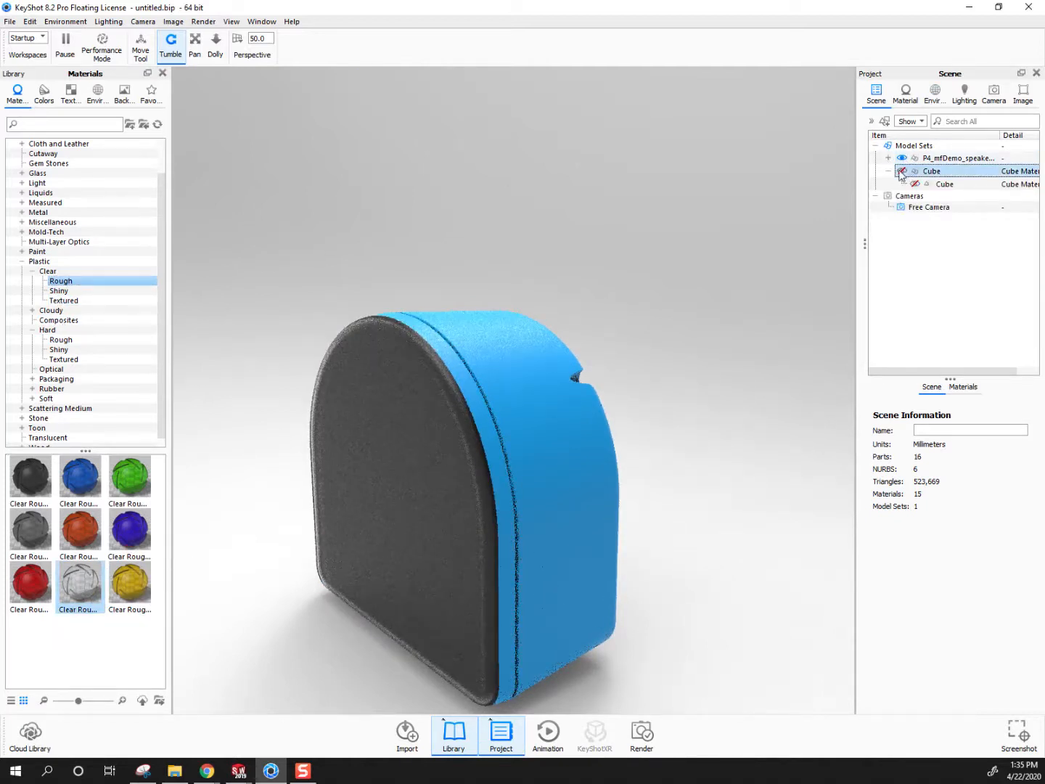
click(902, 158)
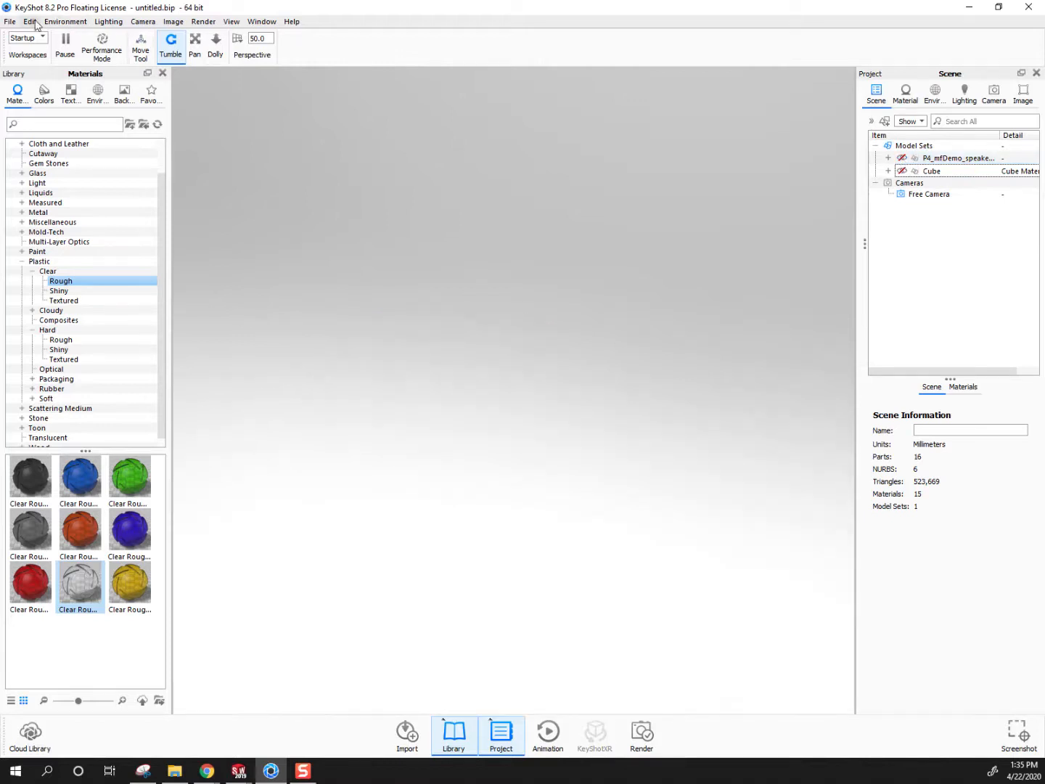
Import the P4_mfDemo_speaker2 body file into the scene
click(10, 21)
click(29, 50)
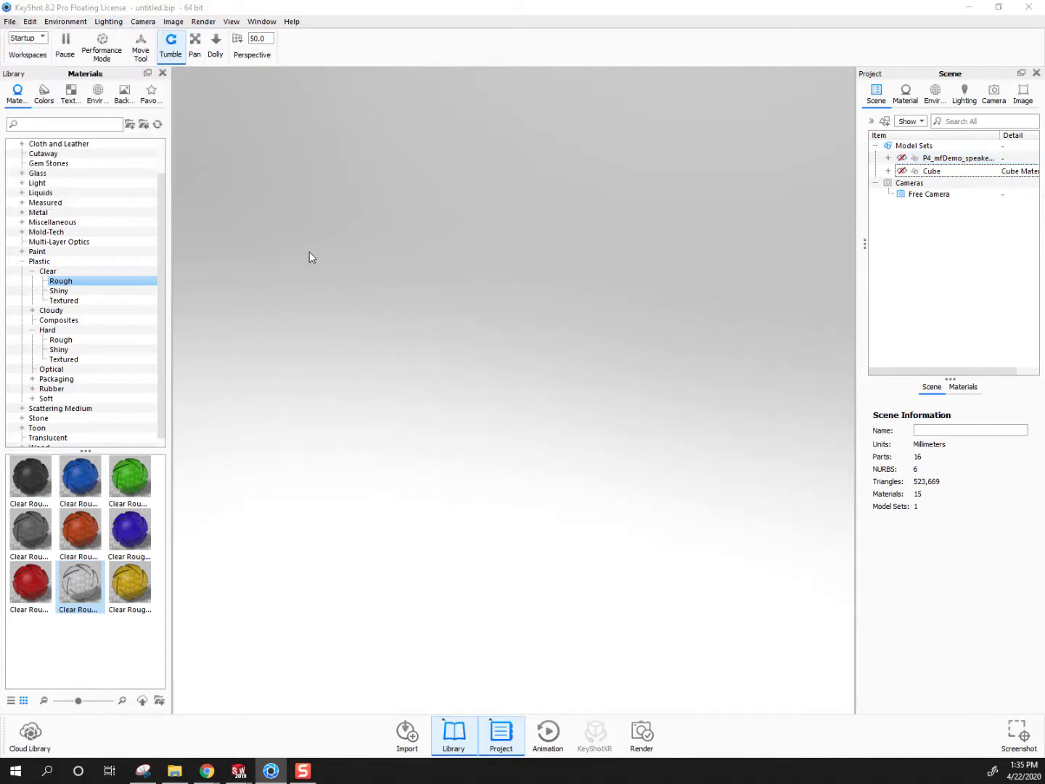
click(192, 161)
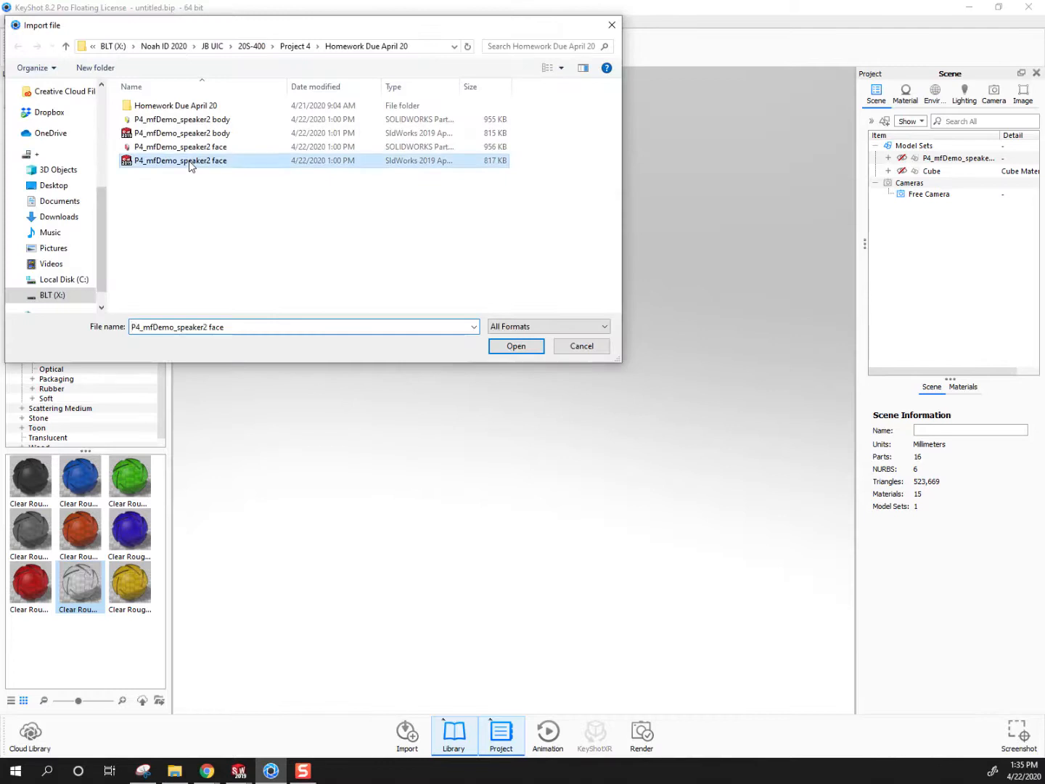
click(190, 134)
click(511, 346)
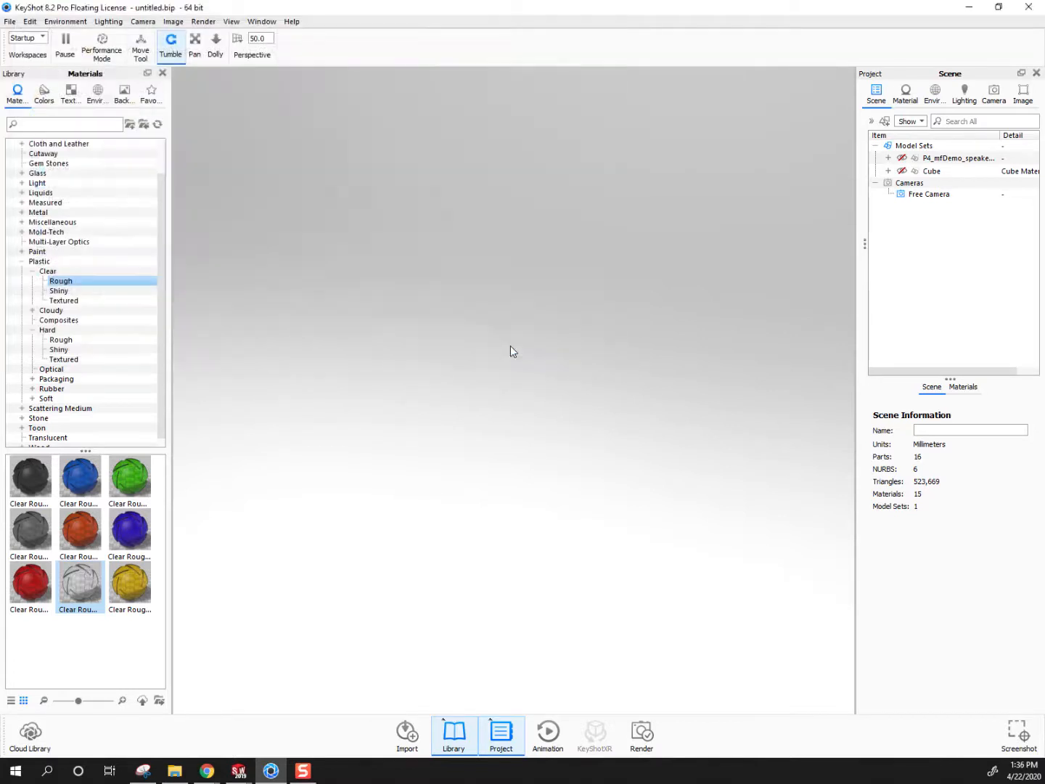
click(407, 611)
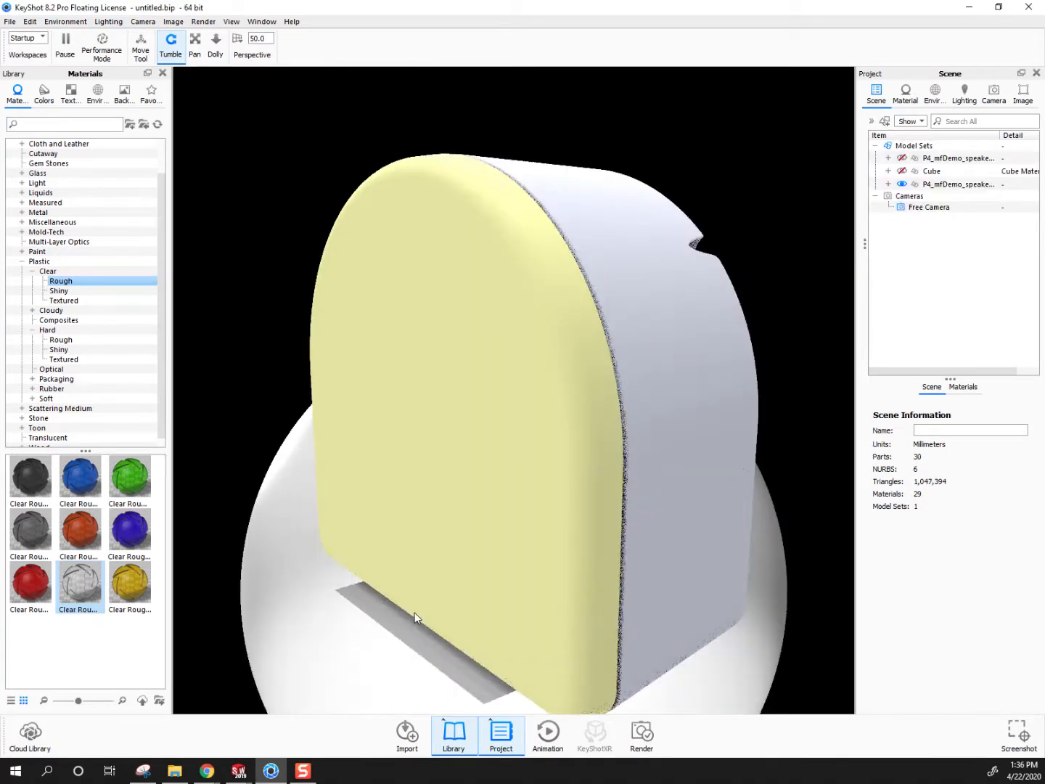
scroll(414, 613, down, 5)
drag(601, 444, 473, 469)
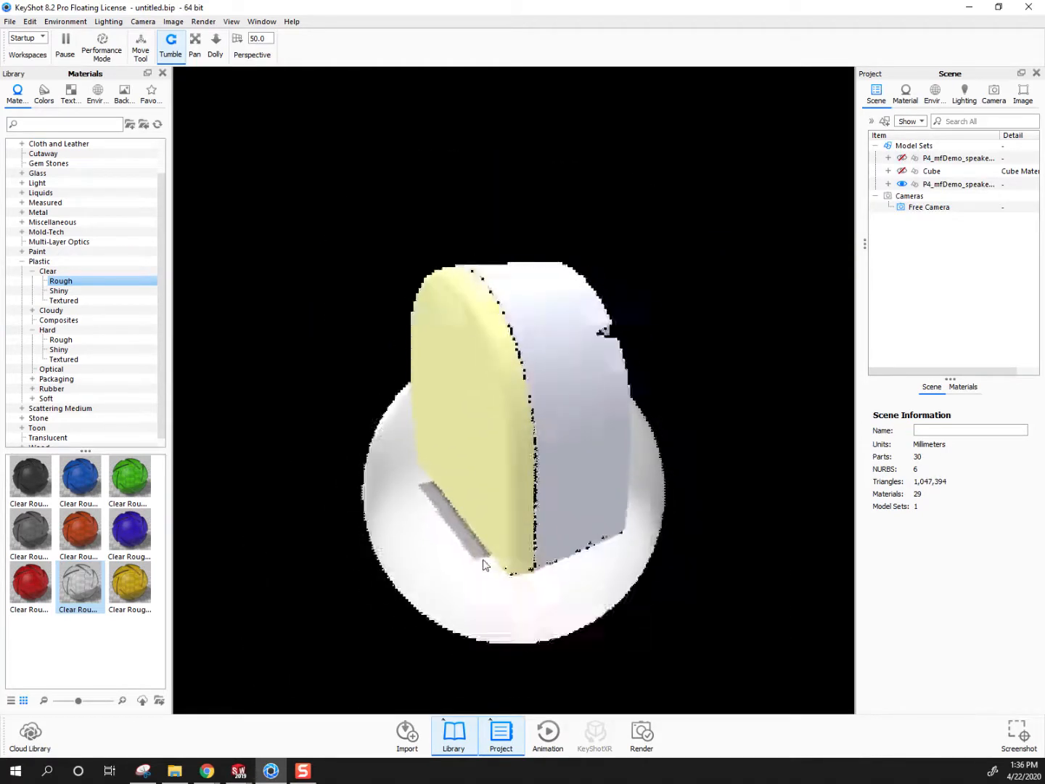
Toggle the visibility of the imported speaker and the original speaker to compare their sizes
click(904, 196)
click(907, 187)
click(903, 187)
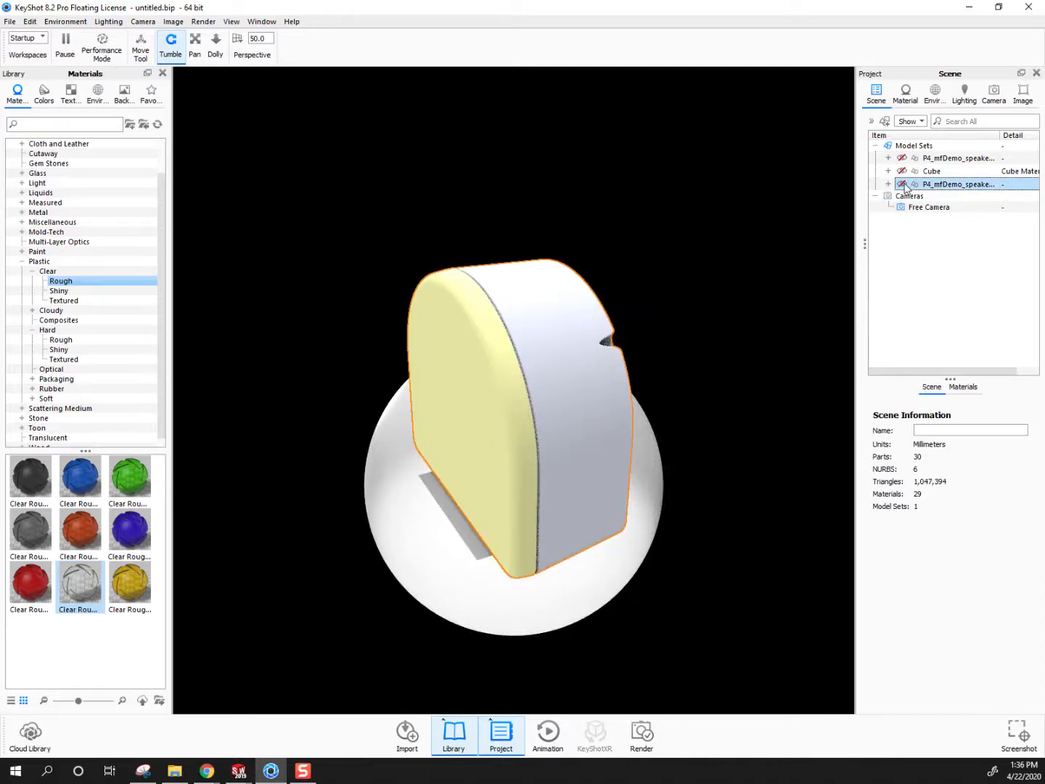
click(904, 161)
click(905, 161)
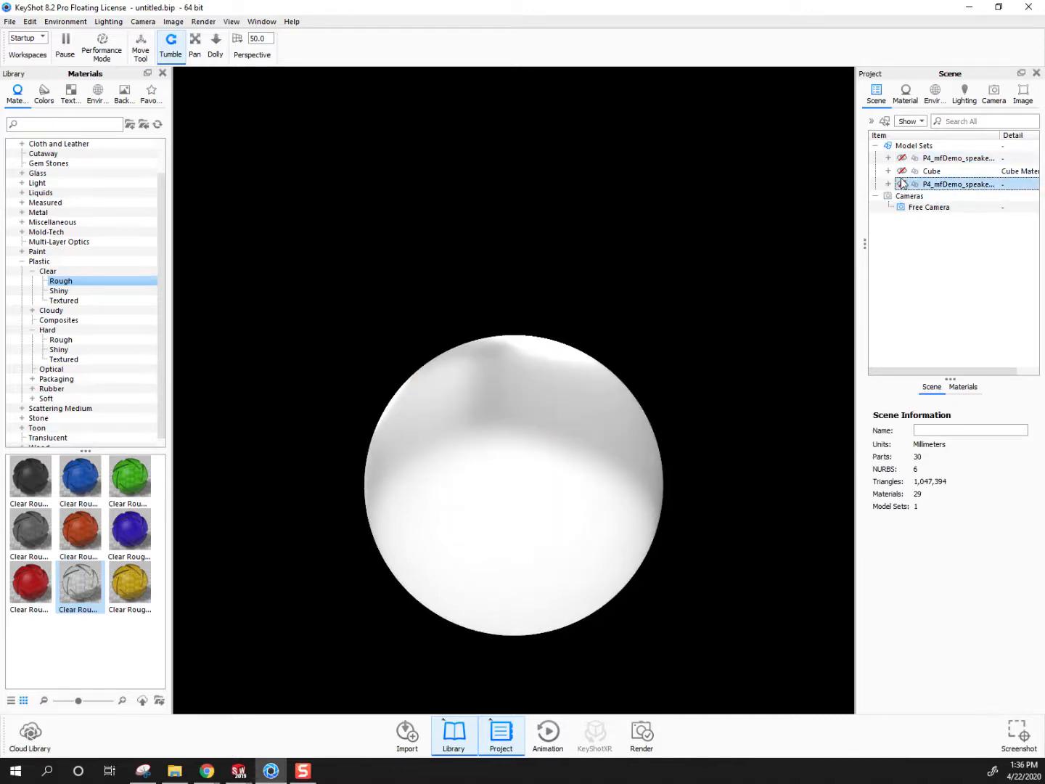
right_click(955, 191)
click(948, 185)
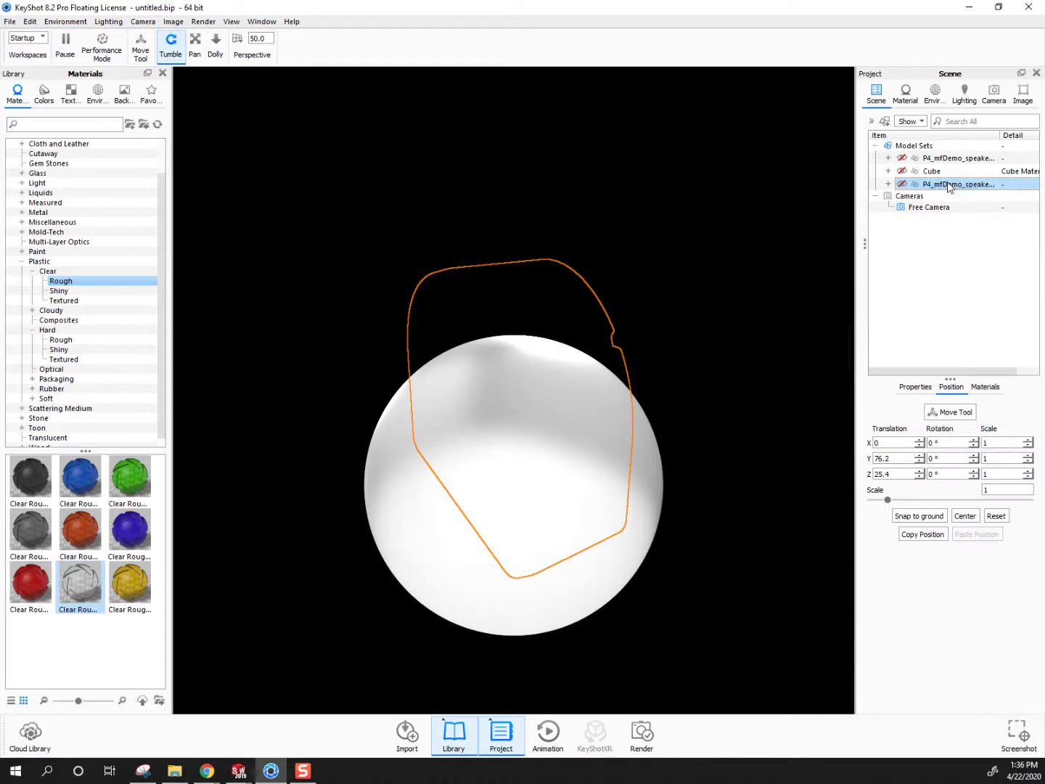
scroll(648, 438, up, 1)
scroll(619, 511, down, 3)
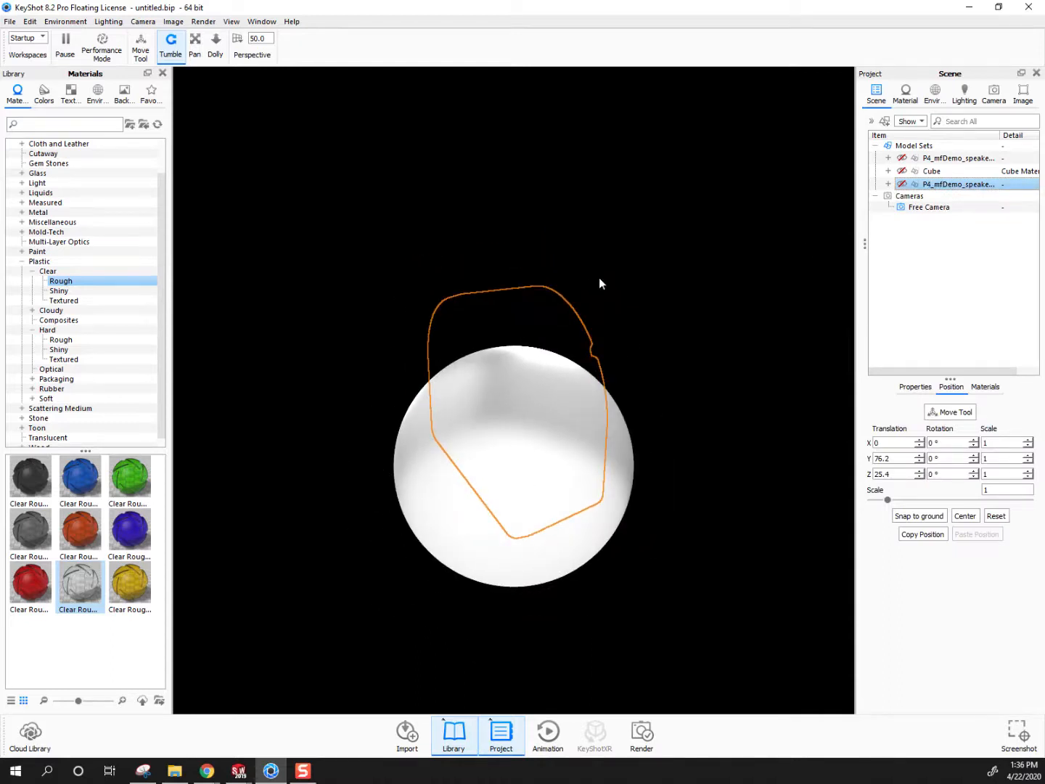
scroll(590, 501, up, 2)
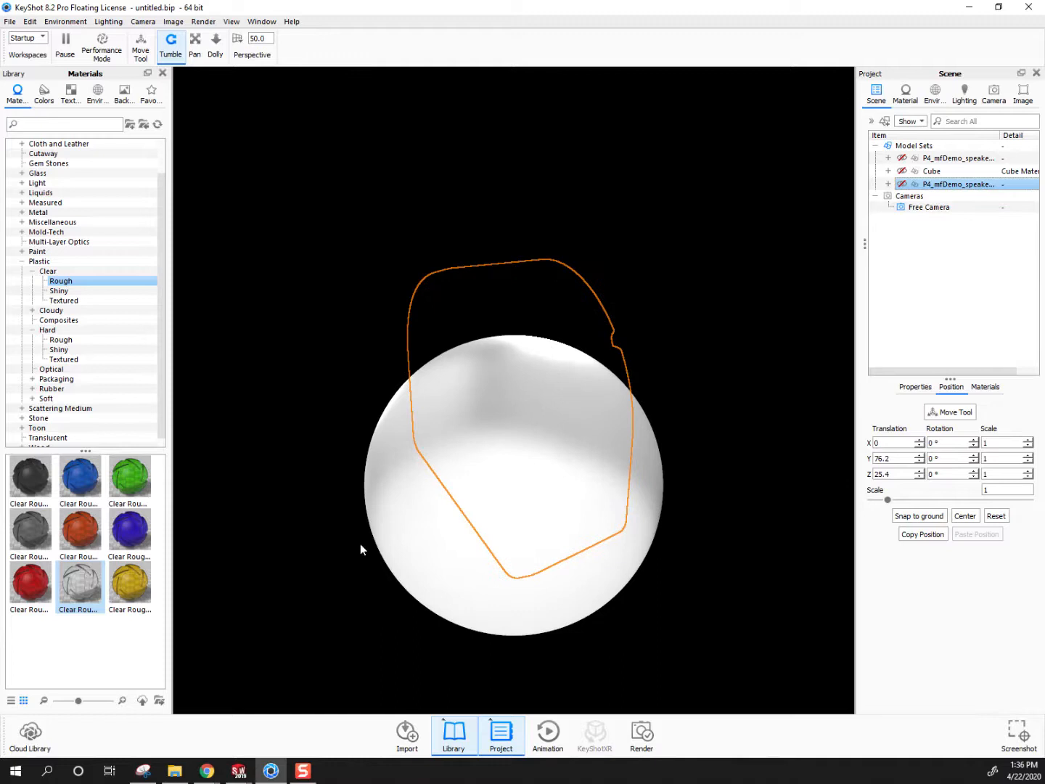
click(903, 158)
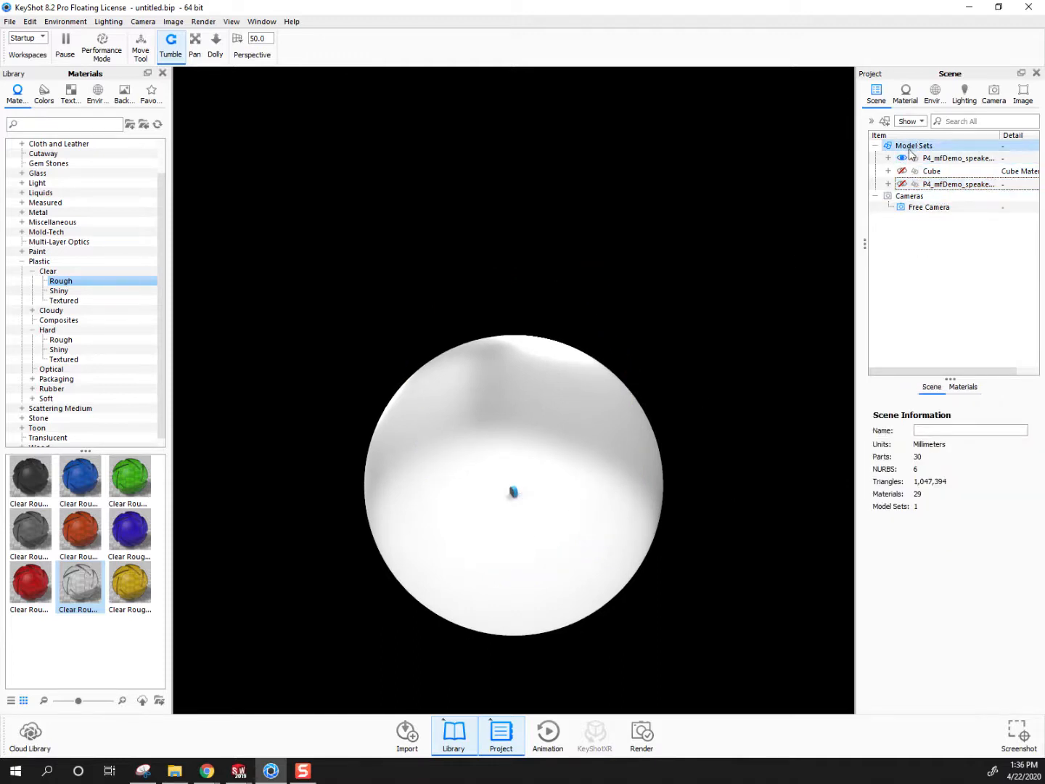
click(902, 183)
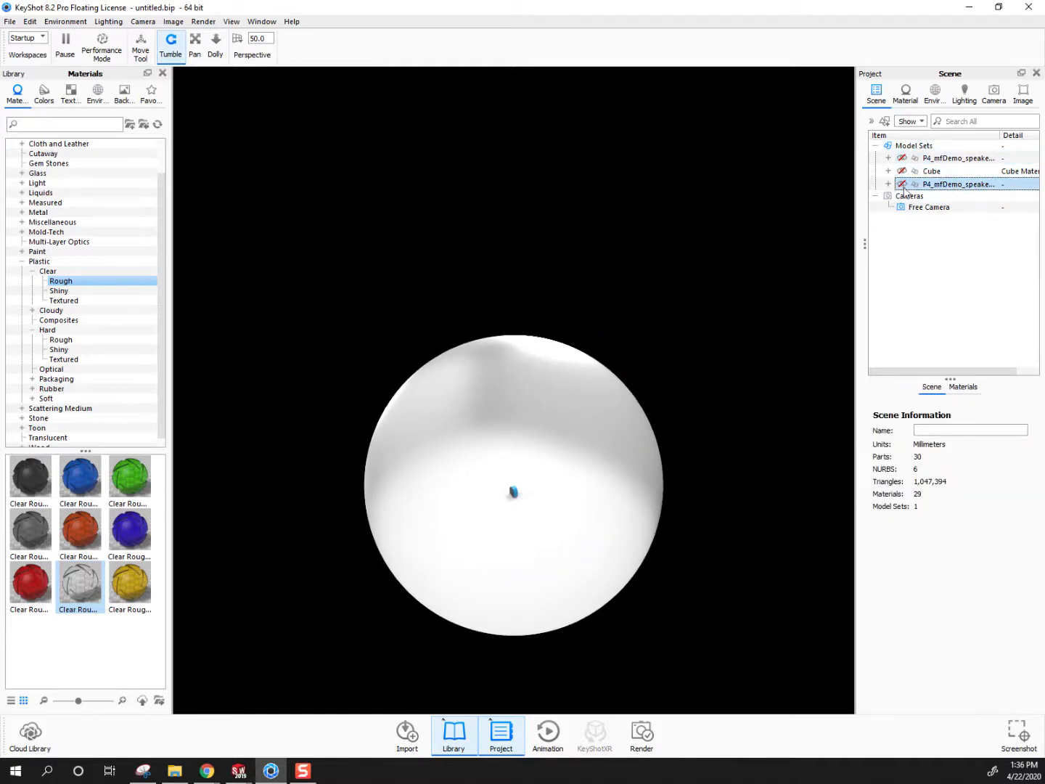
Delete the newly imported speaker model from the scene
right_click(955, 190)
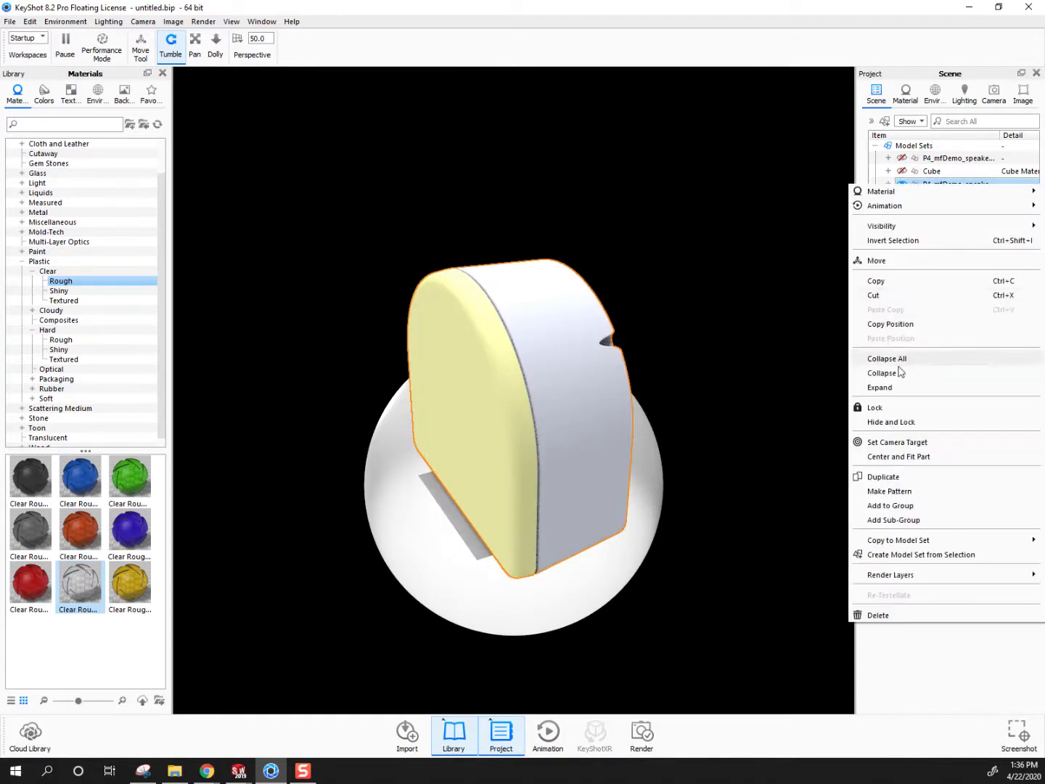
click(880, 615)
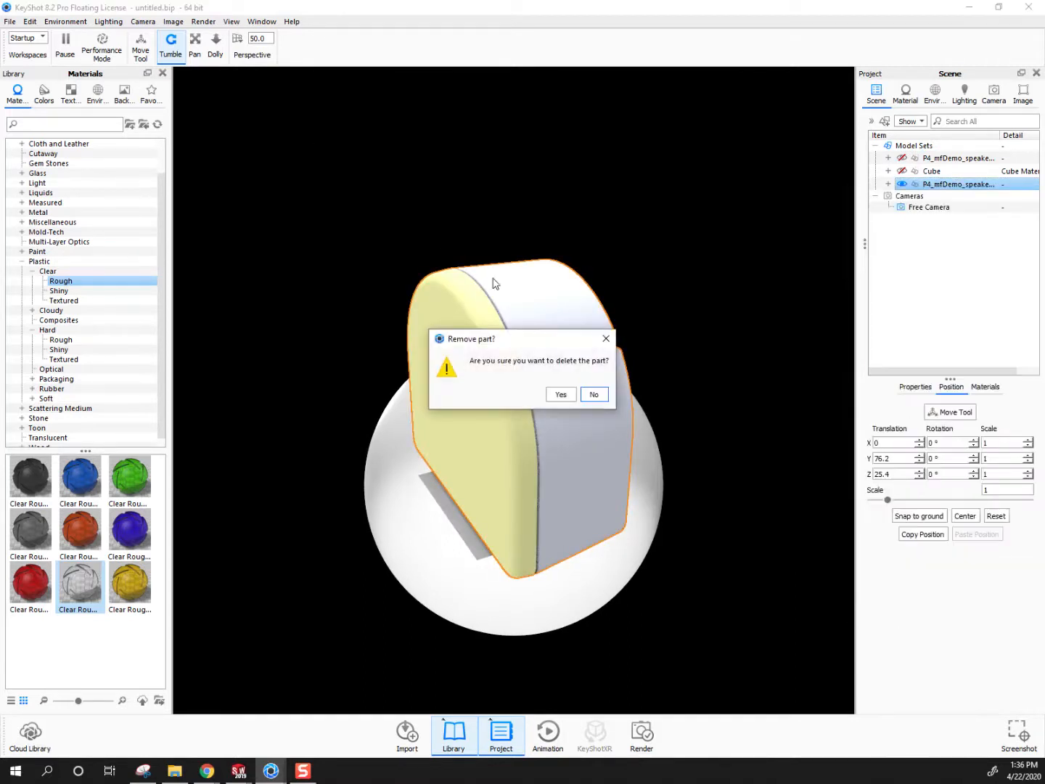
click(566, 396)
Import P4_mfDemo_speaker2 body as an addition to the scene, with its geometry centered and snapped to the ground
click(10, 21)
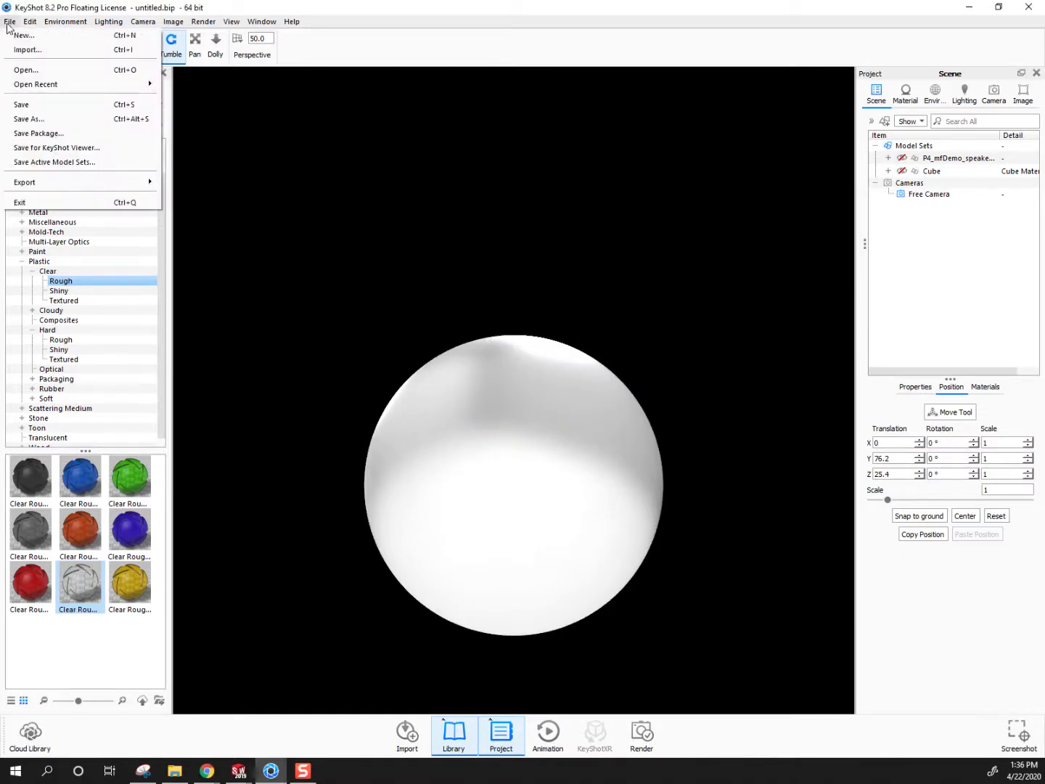
click(36, 51)
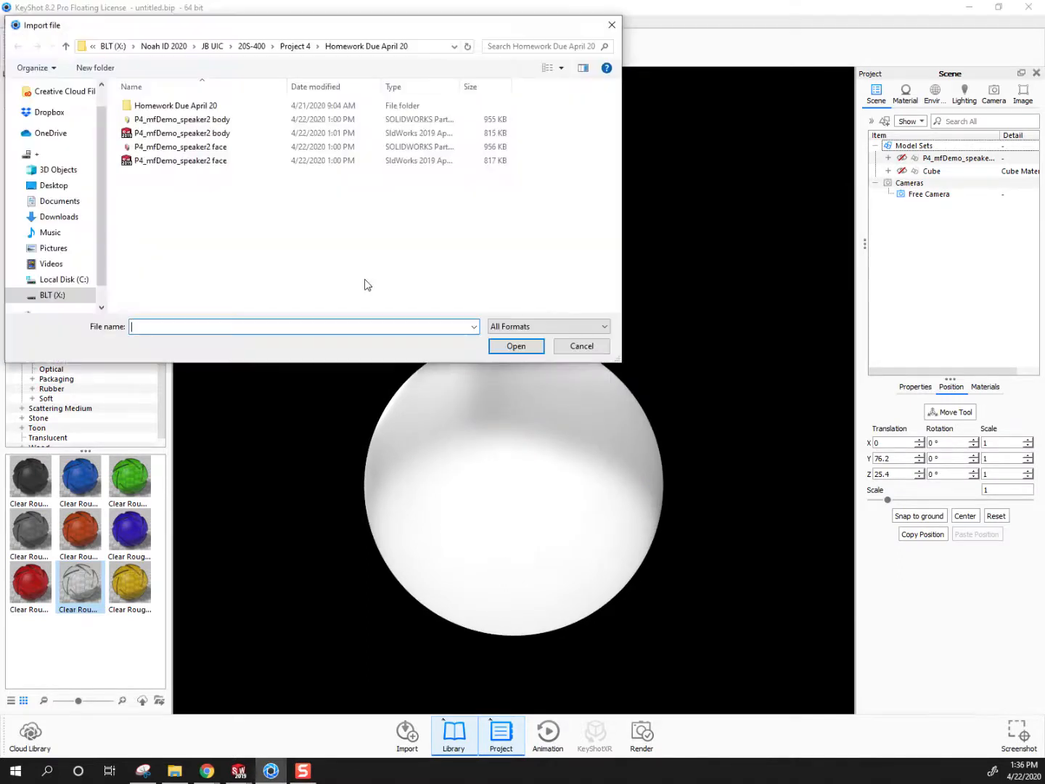
double_click(194, 133)
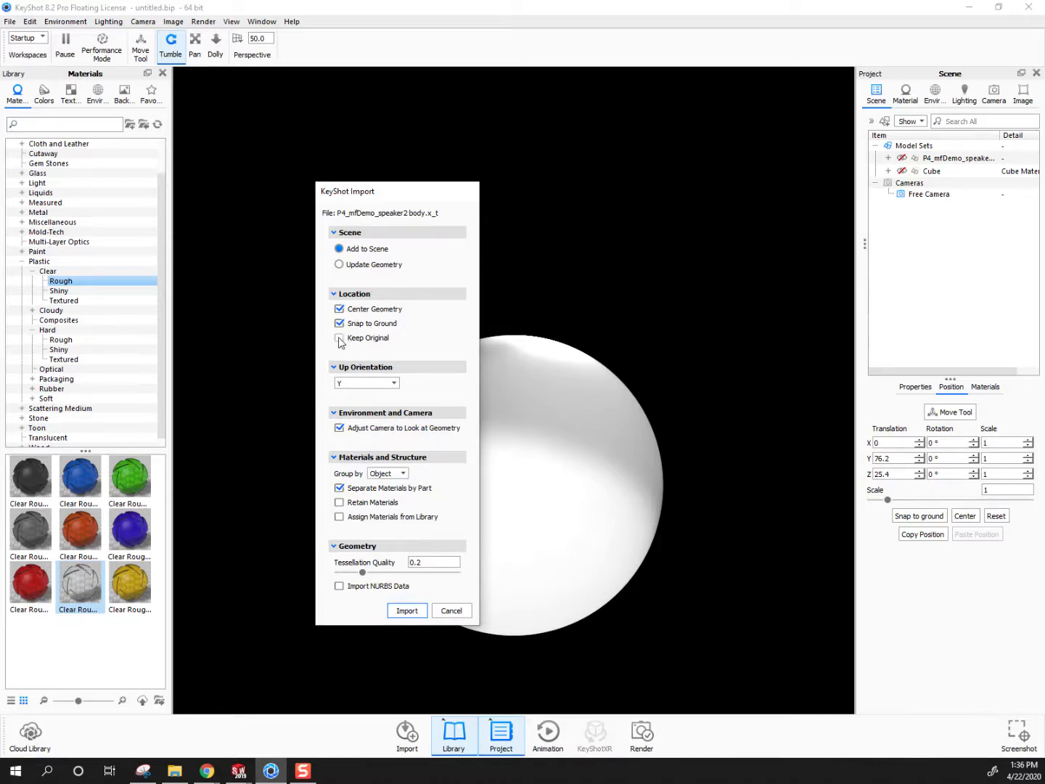
click(406, 611)
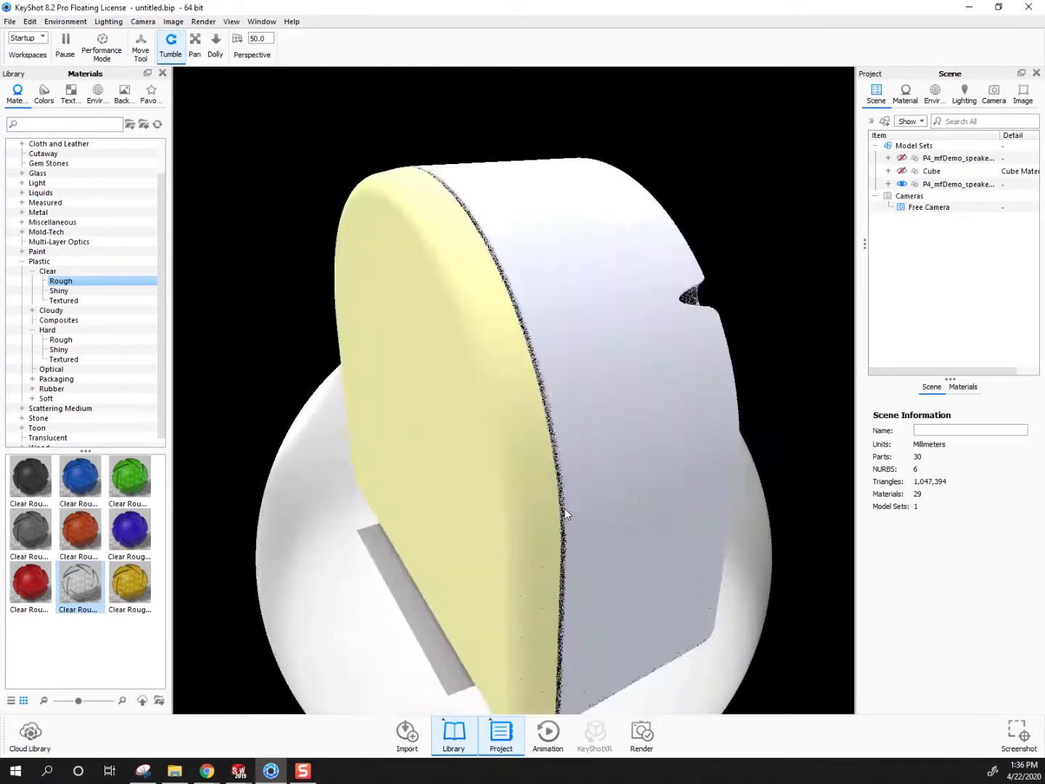
Set the newly imported speaker's overall scale to 0.1
click(926, 185)
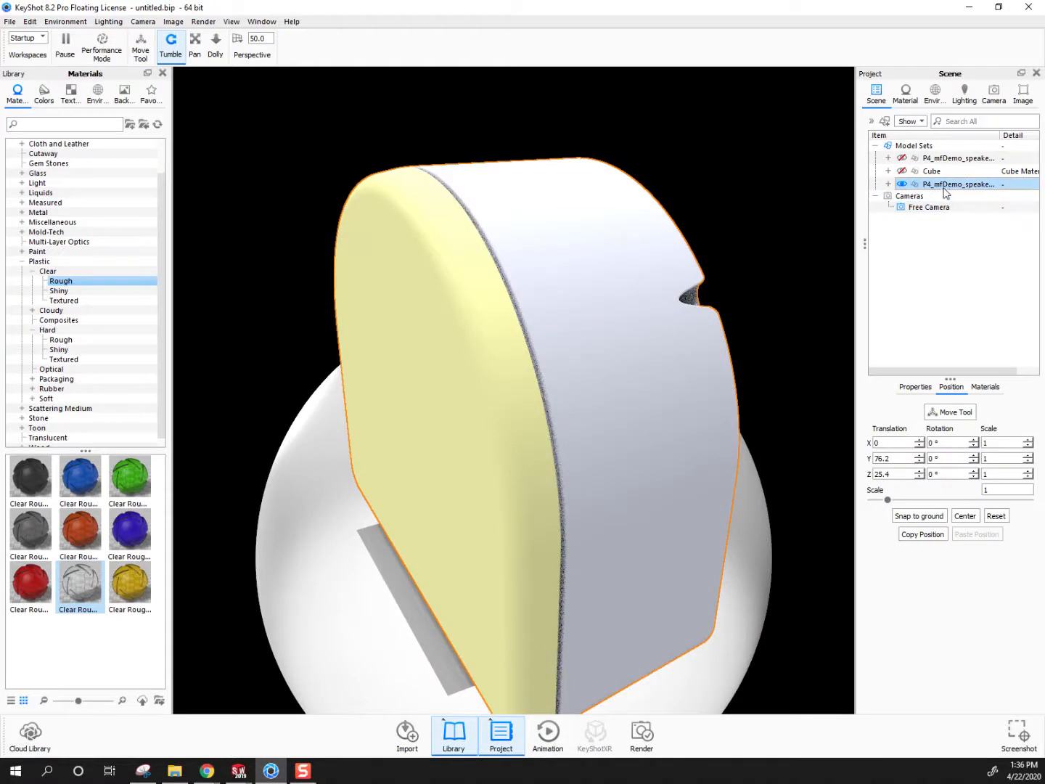
double_click(1019, 490)
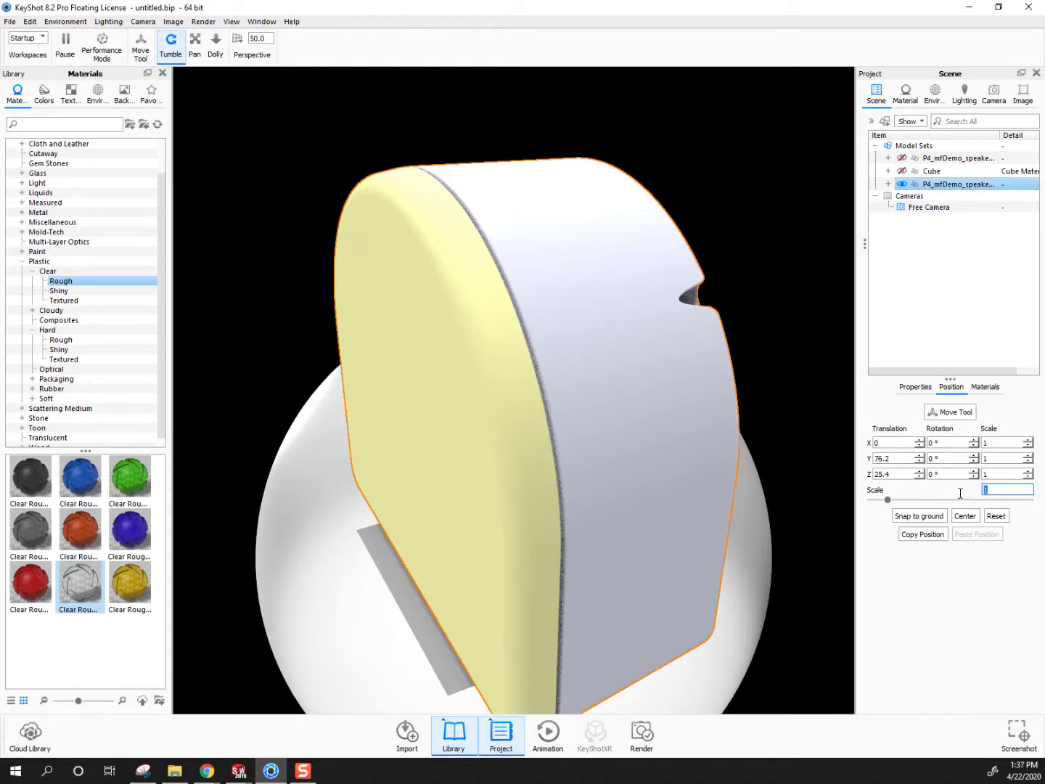
text(.1)
key(Return)
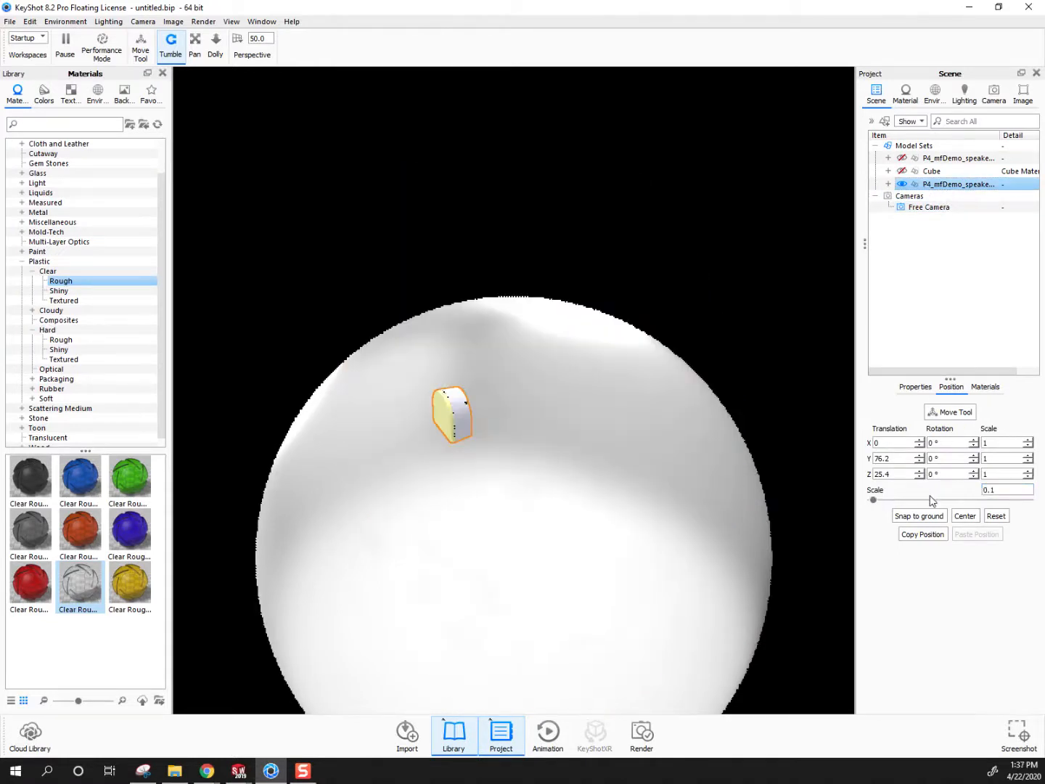
Check the original speaker's scale and set the imported speaker's overall scale to the matching 0.0394
ctrl+click(937, 158)
click(937, 159)
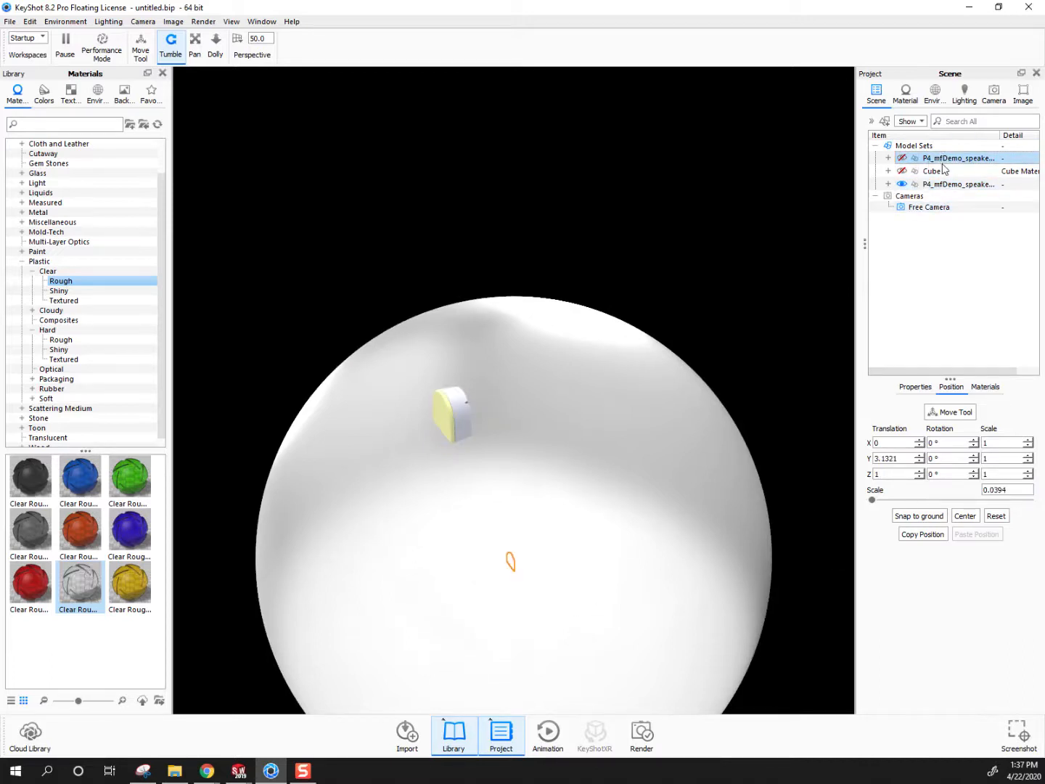
ctrl+click(939, 171)
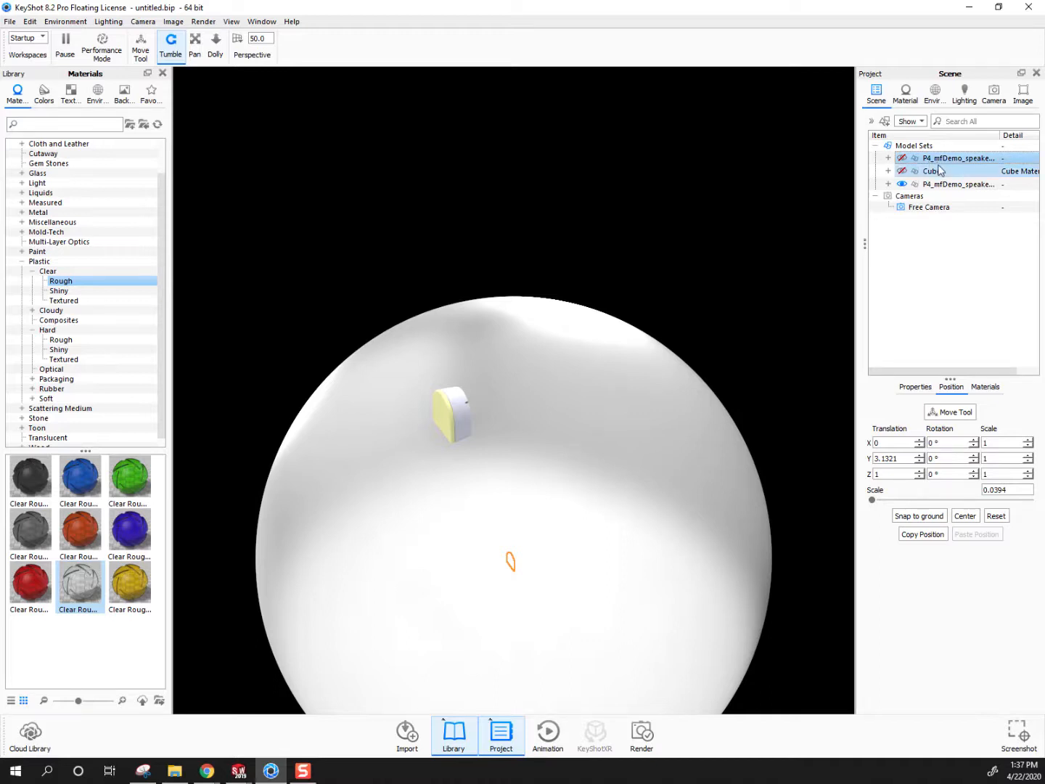
ctrl+click(938, 170)
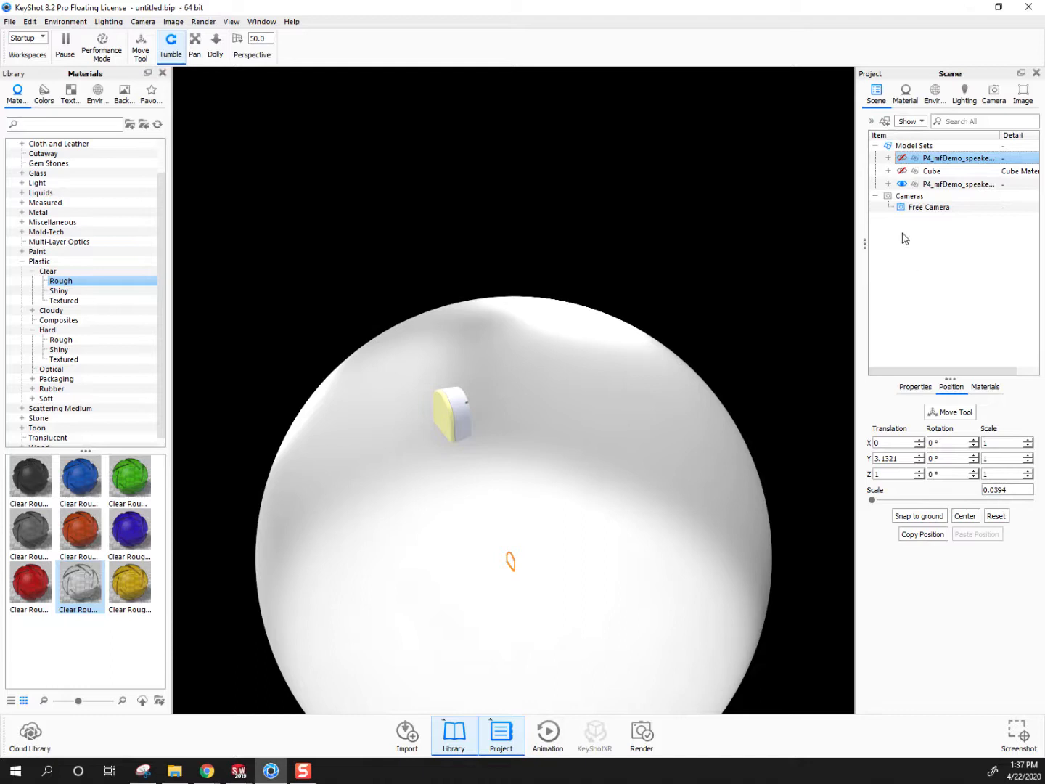
click(930, 185)
drag(1006, 489, 935, 496)
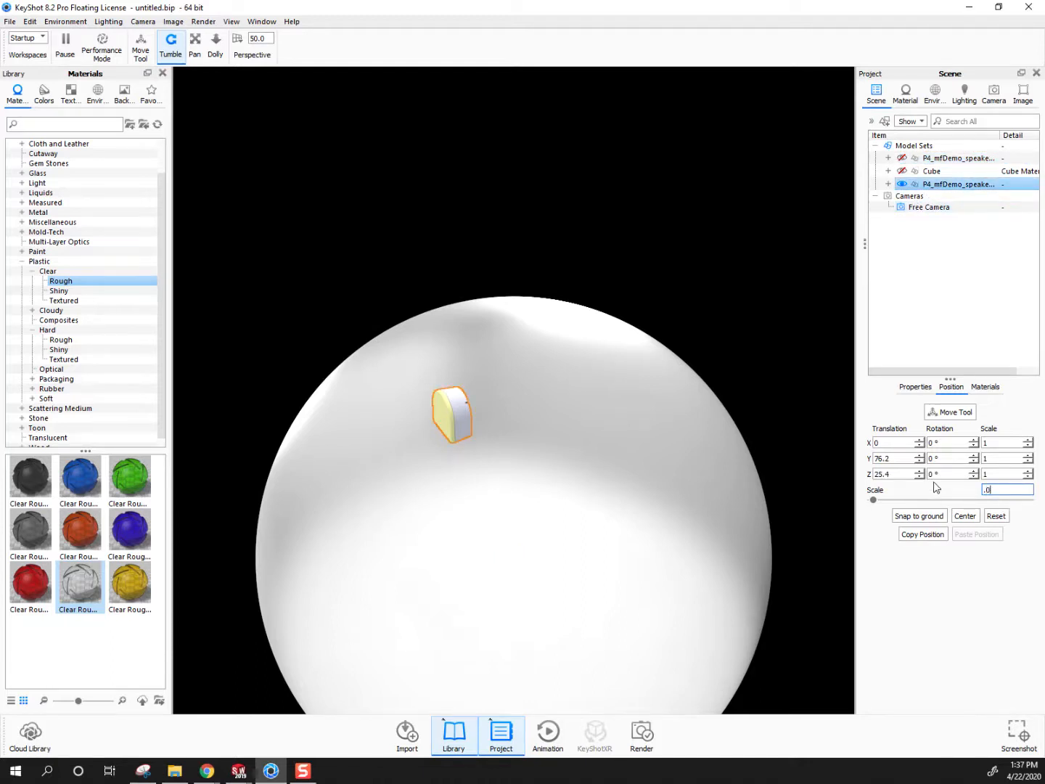
text(.0394)
key(Return)
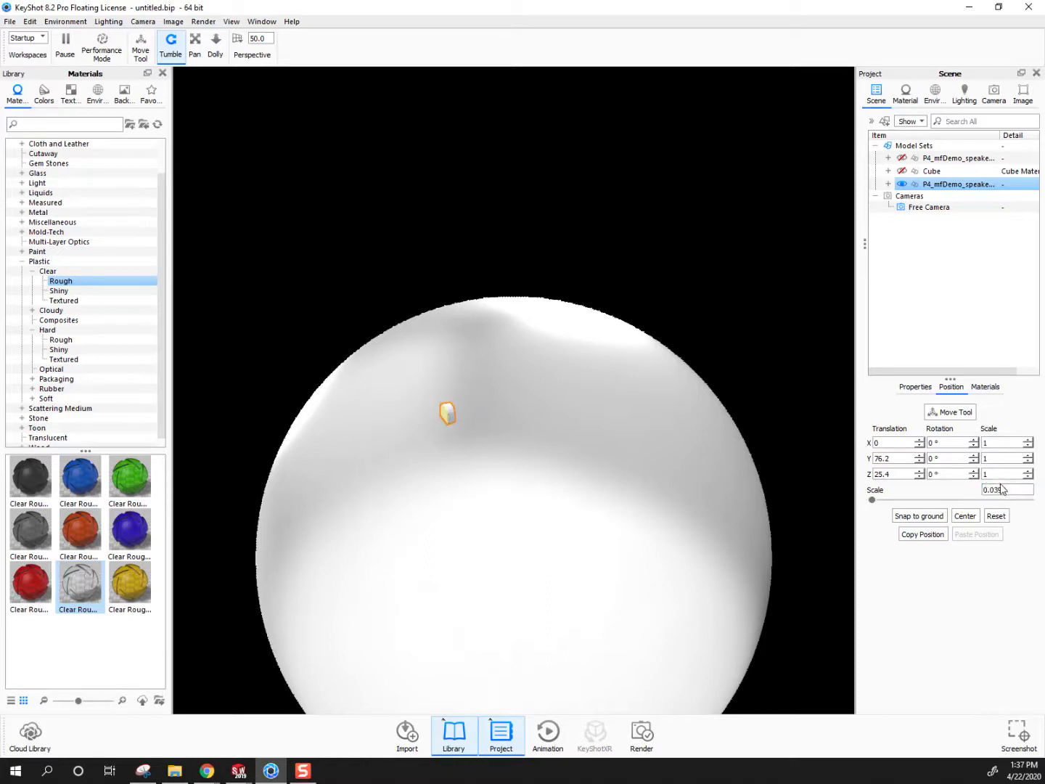
Set the imported speaker's translation to Y 3 and Z 1, and snap it to the ground
click(943, 158)
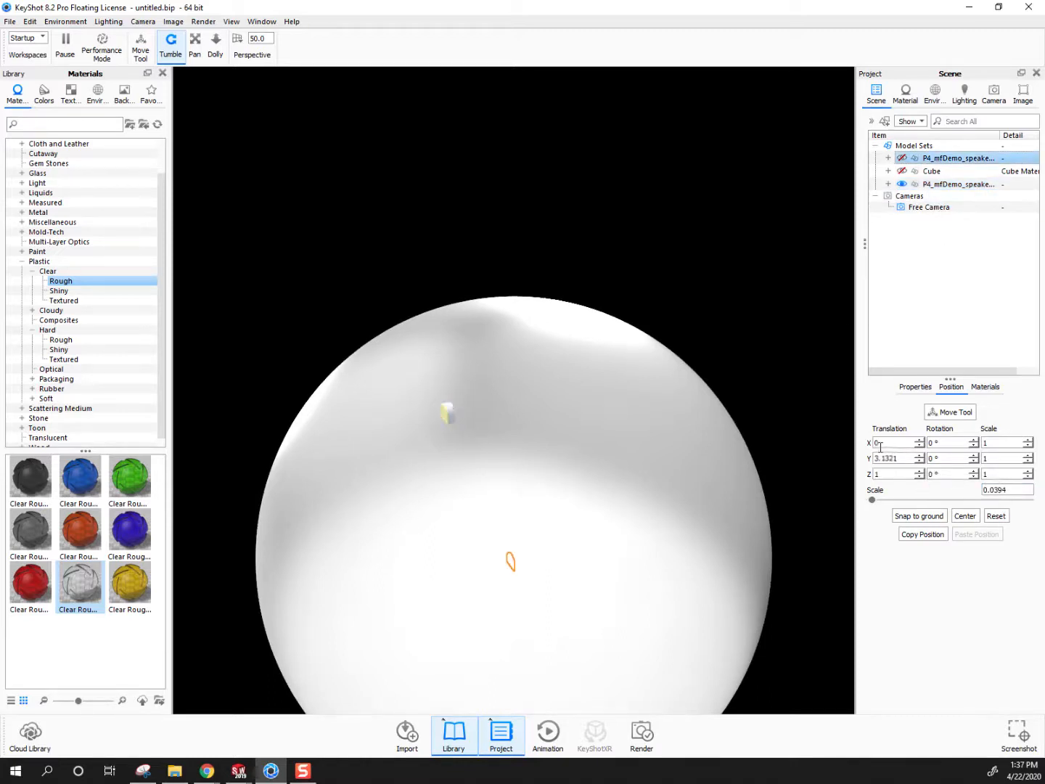
click(944, 184)
double_click(902, 458)
text(3)
key(Tab)
text(1)
key(Tab)
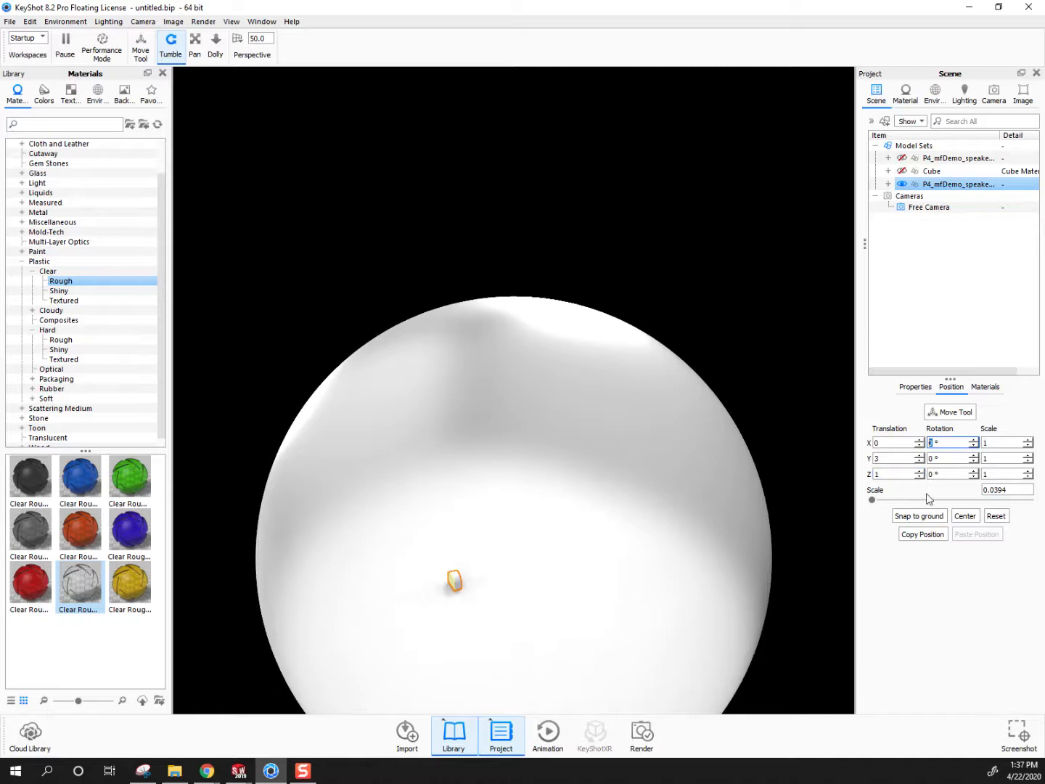
click(918, 516)
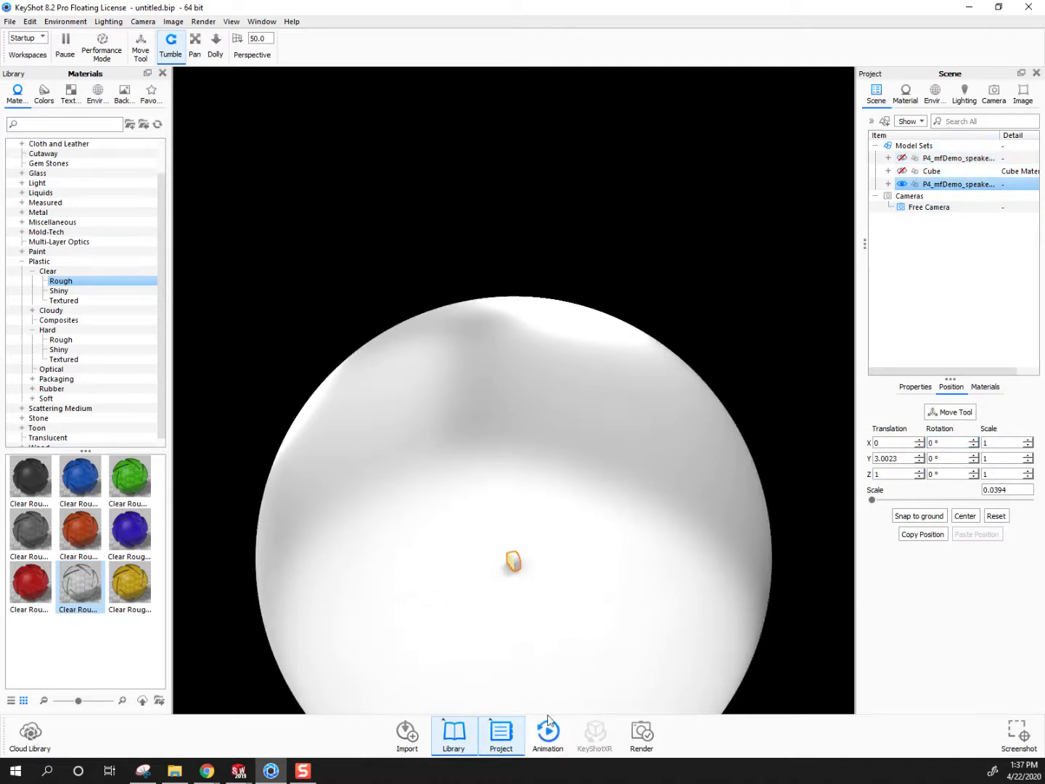
Set the camera to the Front standard view, orbit to a three-quarter view of the imported speaker, and return to the scene tree
scroll(520, 634, up, 10)
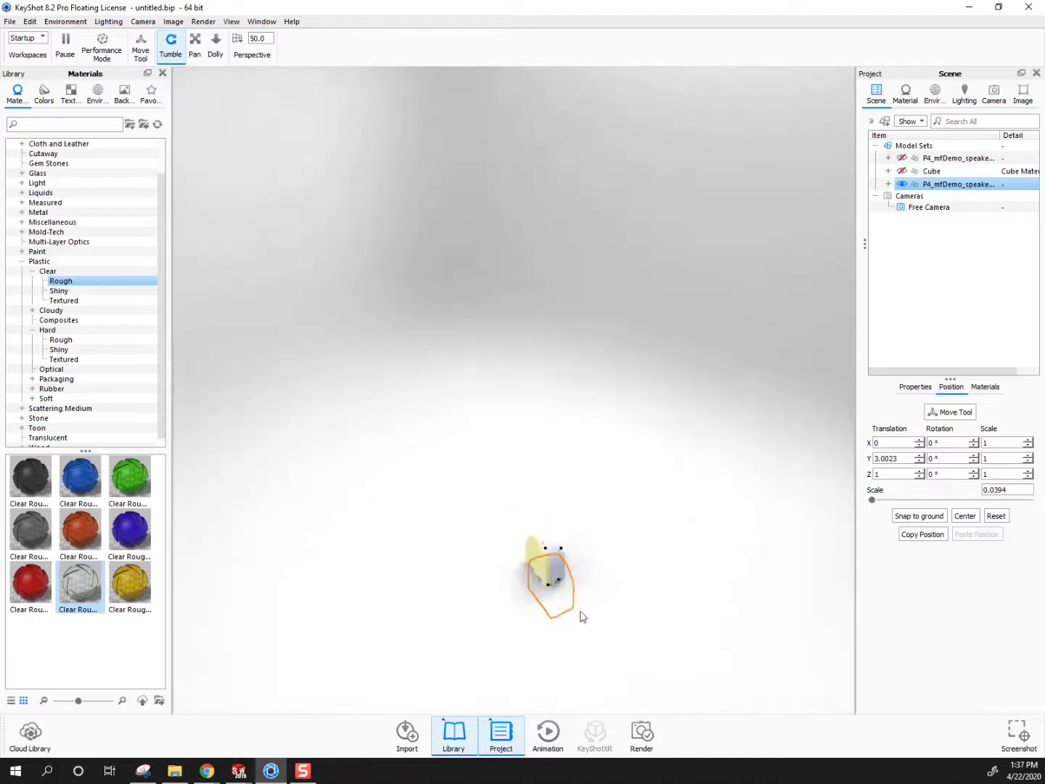
scroll(585, 614, up, 5)
middle_drag(625, 628, 492, 493)
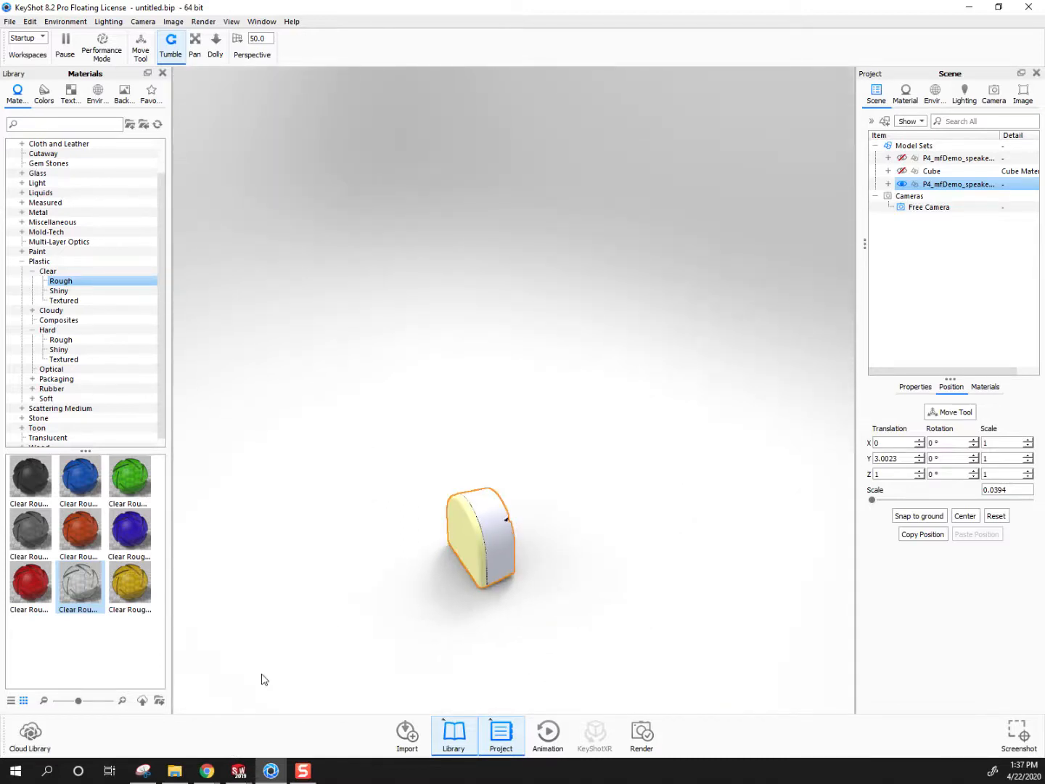
scroll(529, 688, up, 3)
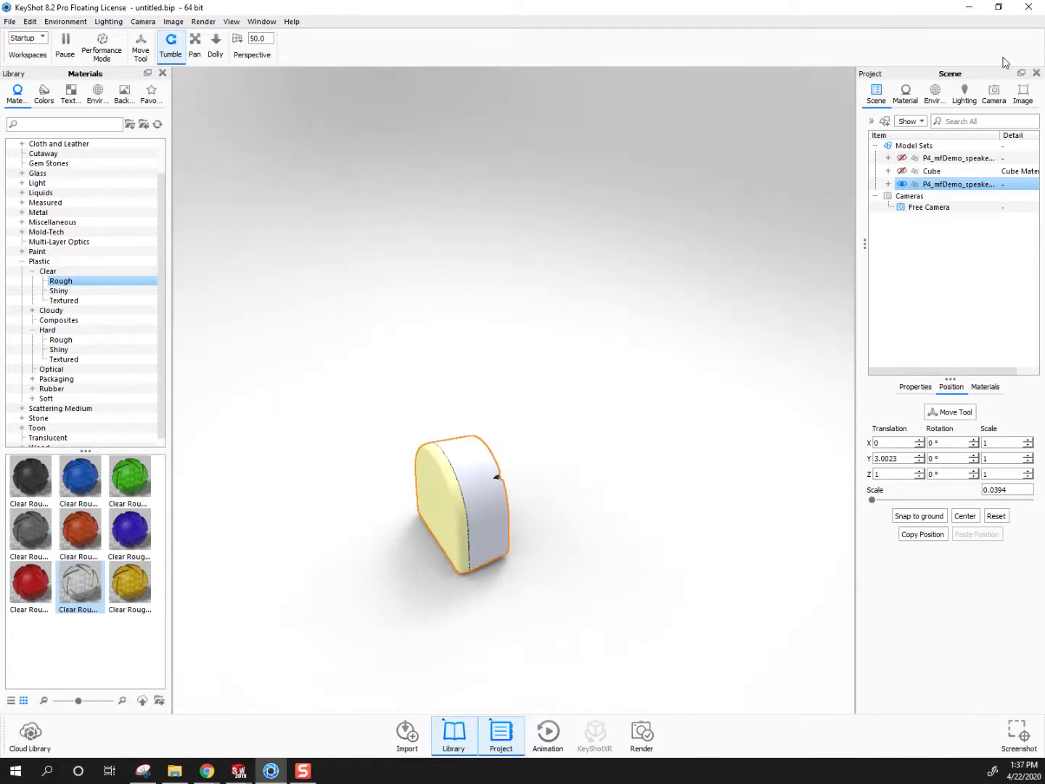
click(997, 96)
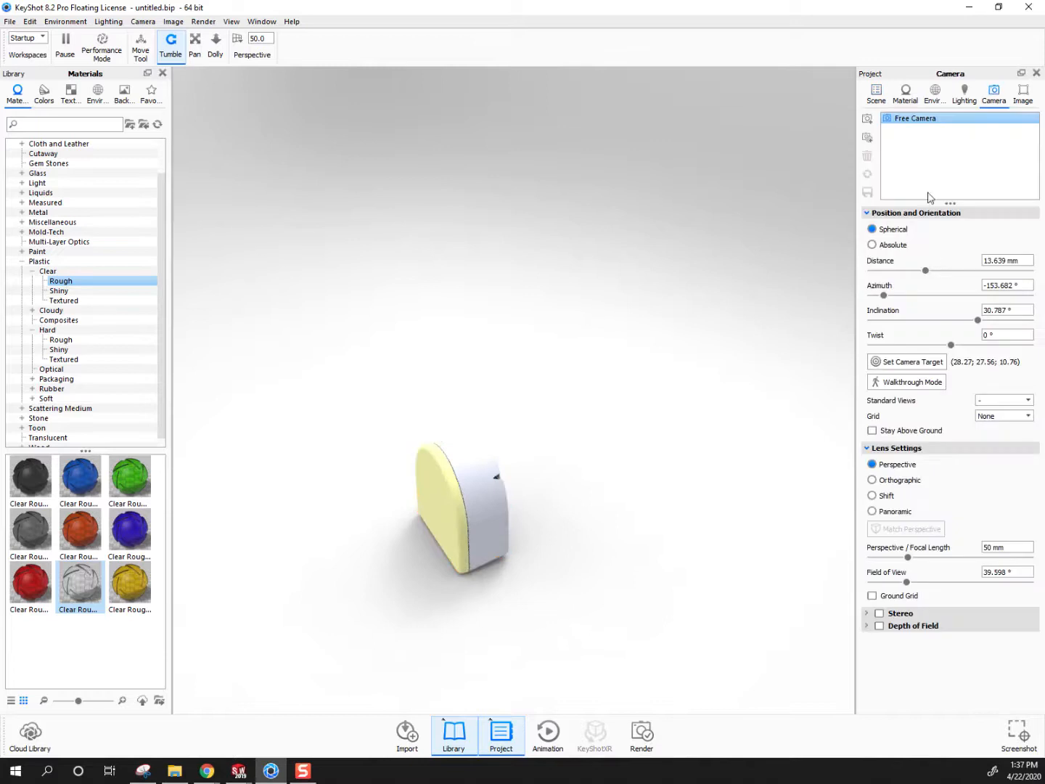
click(1000, 400)
click(990, 418)
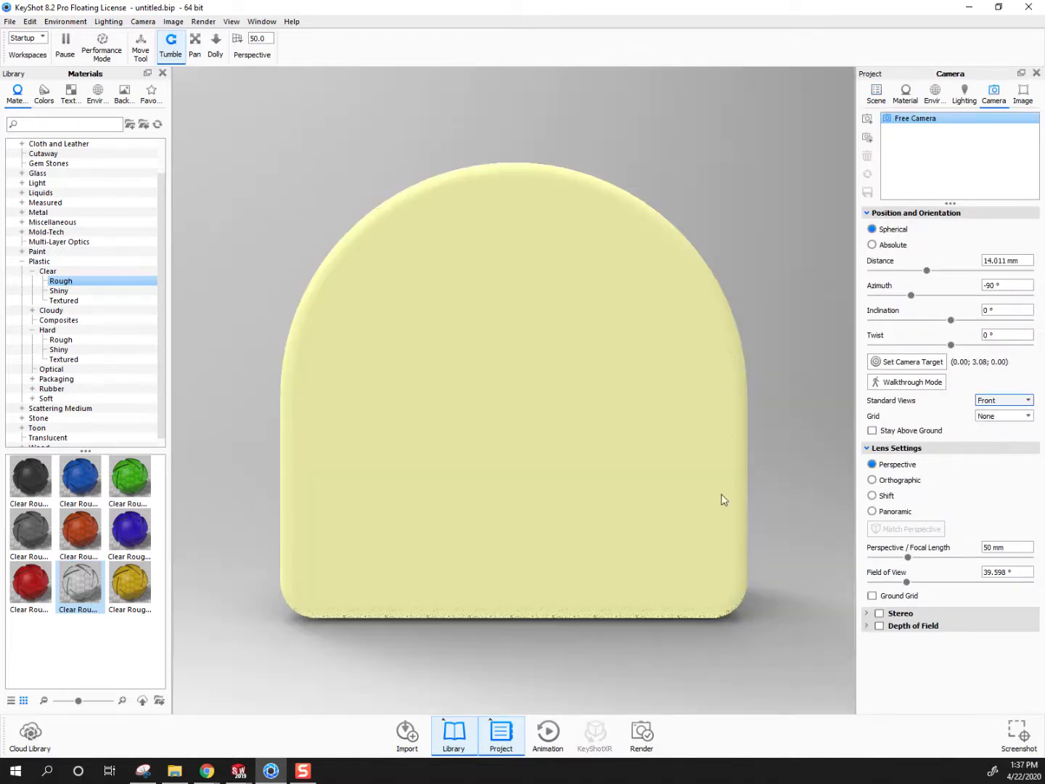
scroll(695, 505, down, 5)
drag(614, 468, 468, 458)
scroll(629, 357, up, 3)
middle_drag(620, 434, 591, 511)
mouse_move(594, 516)
mouse_down()
mouse_move(429, 489)
mouse_move(440, 517)
mouse_move(569, 536)
mouse_move(580, 528)
mouse_up()
click(877, 90)
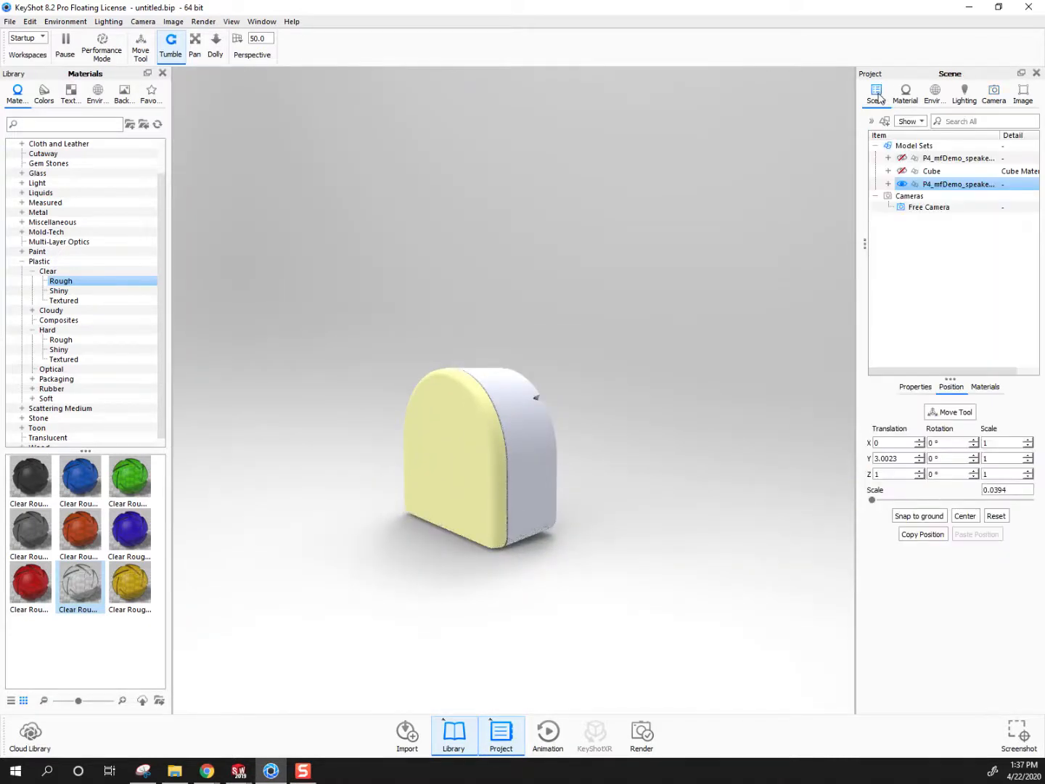
Apply the colourless clear rough plastic to the imported speaker's front cover, linking it with the duplicate material already in use
drag(72, 590, 436, 451)
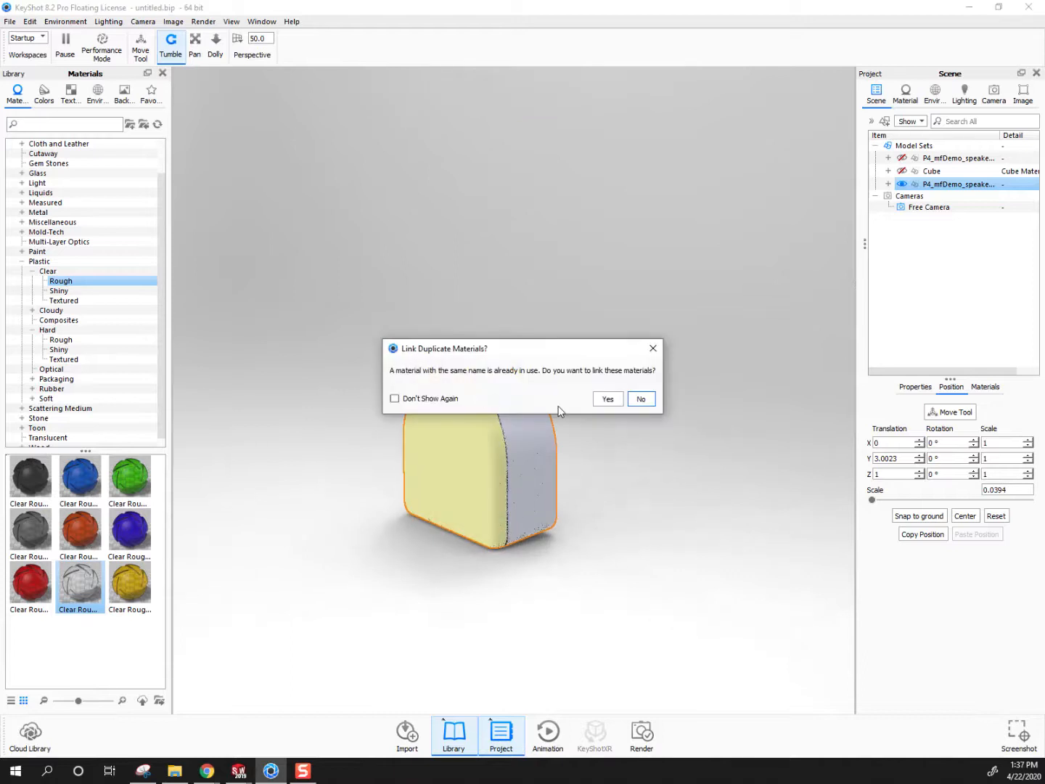
click(610, 398)
drag(504, 402, 384, 457)
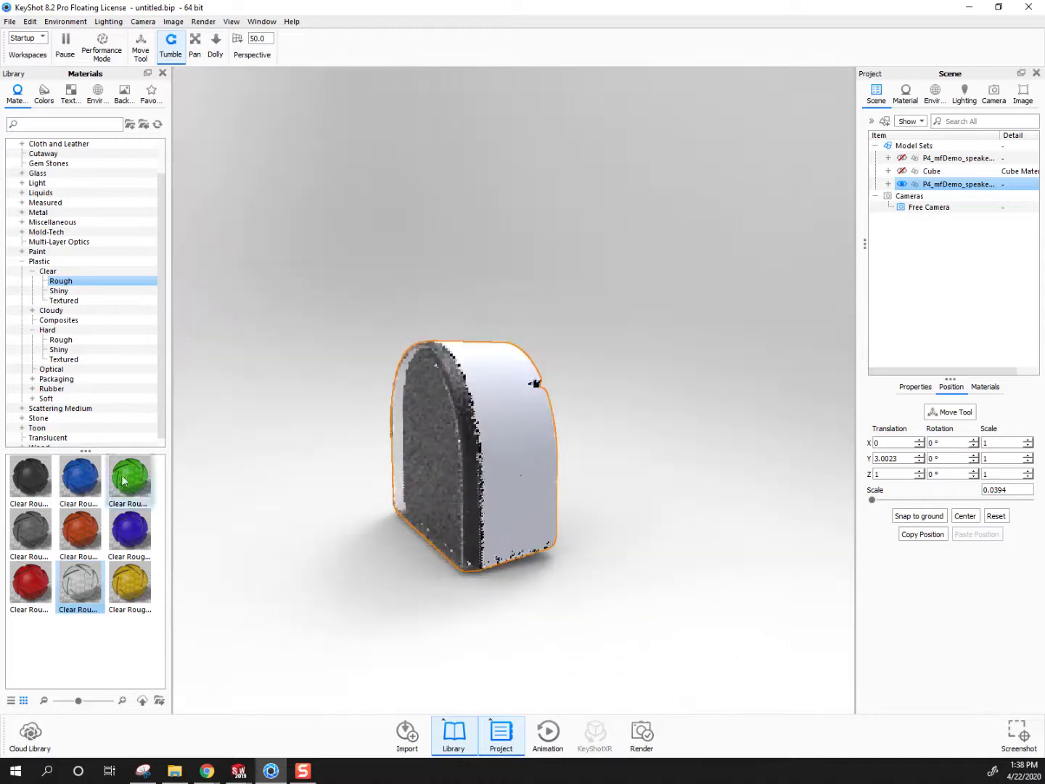
Apply the blue hard rough plastic to the speaker's outer housing without linking it to the duplicate material
click(48, 330)
drag(76, 481, 504, 433)
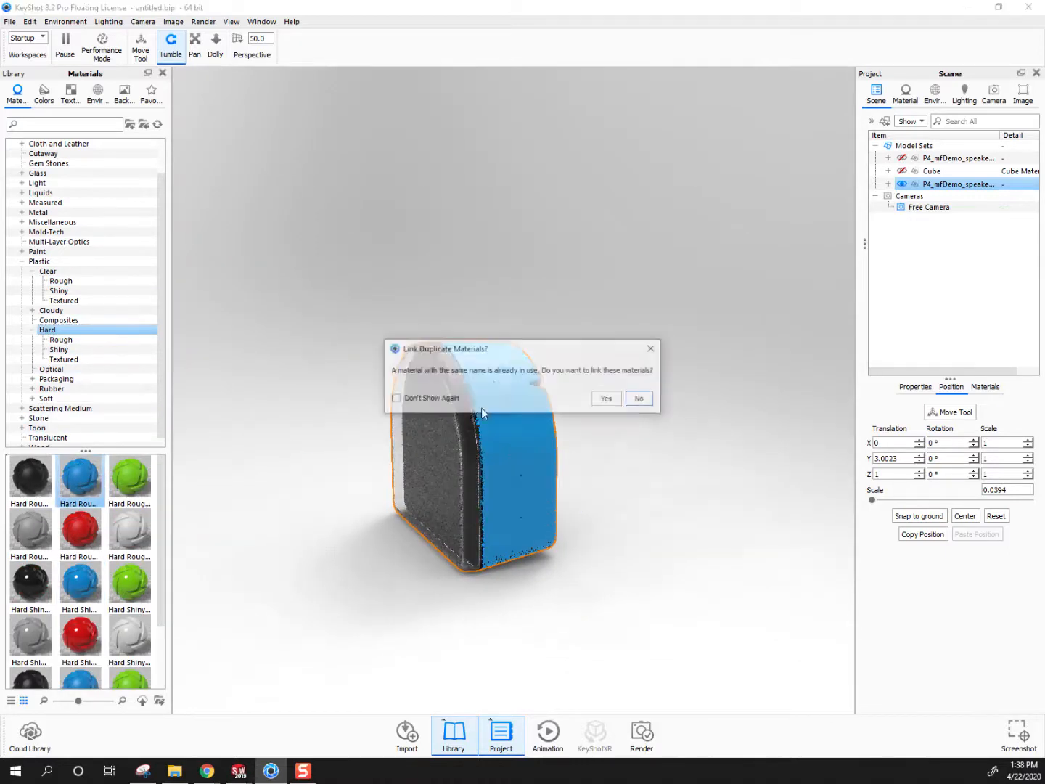
click(637, 402)
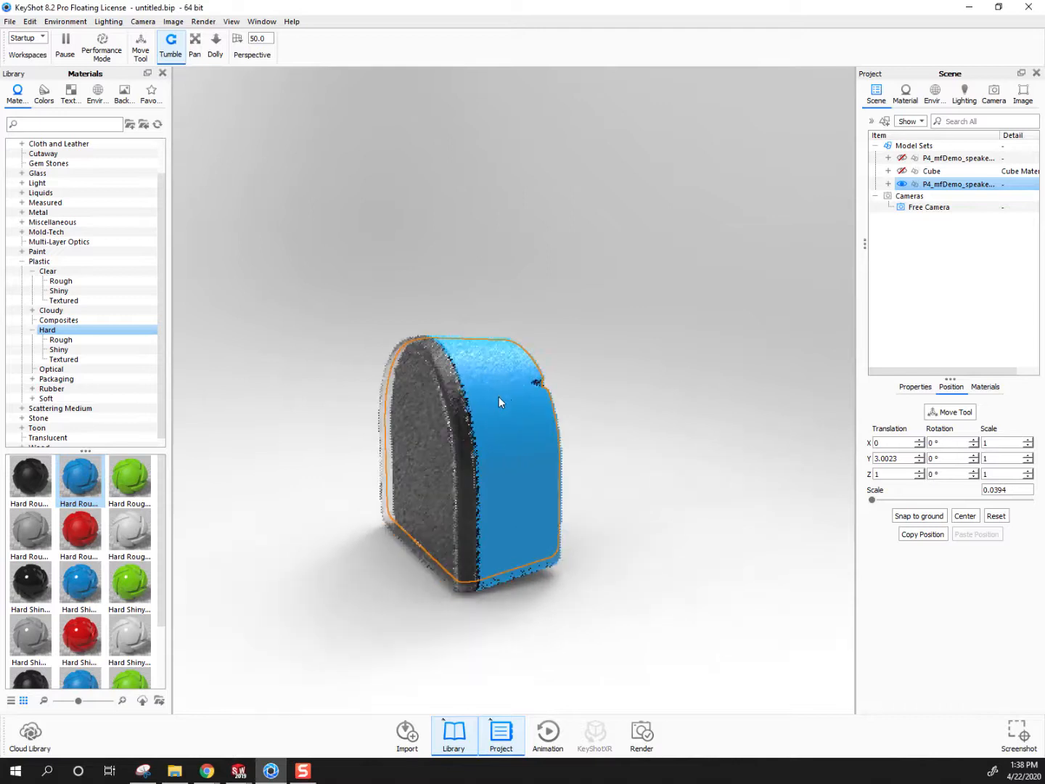
drag(489, 399, 533, 441)
click(509, 428)
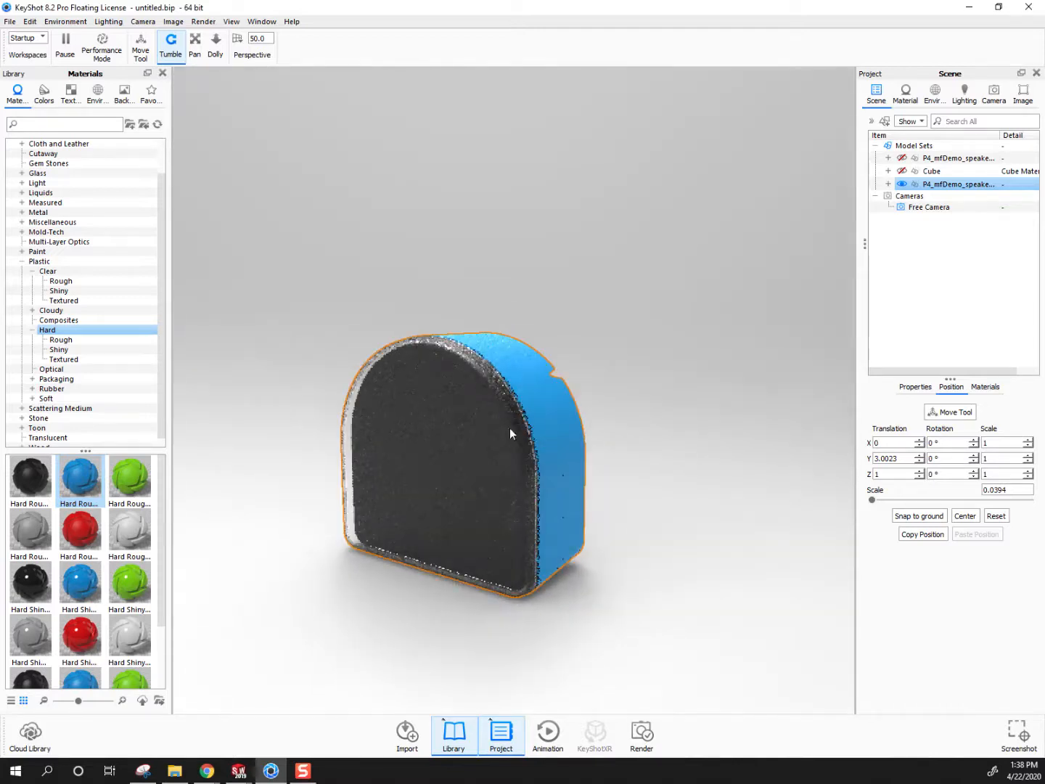
Hide the clear front cover to inspect the driver behind it, show the cover again, and view the speaker at an angle
click(917, 211)
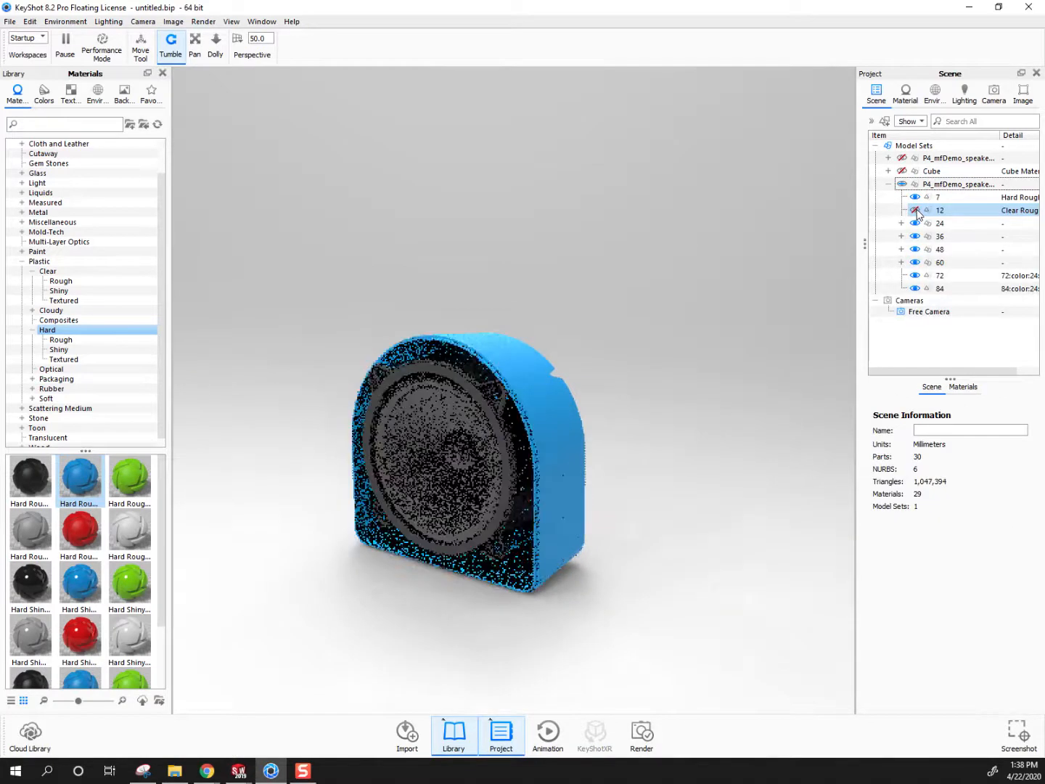
click(916, 211)
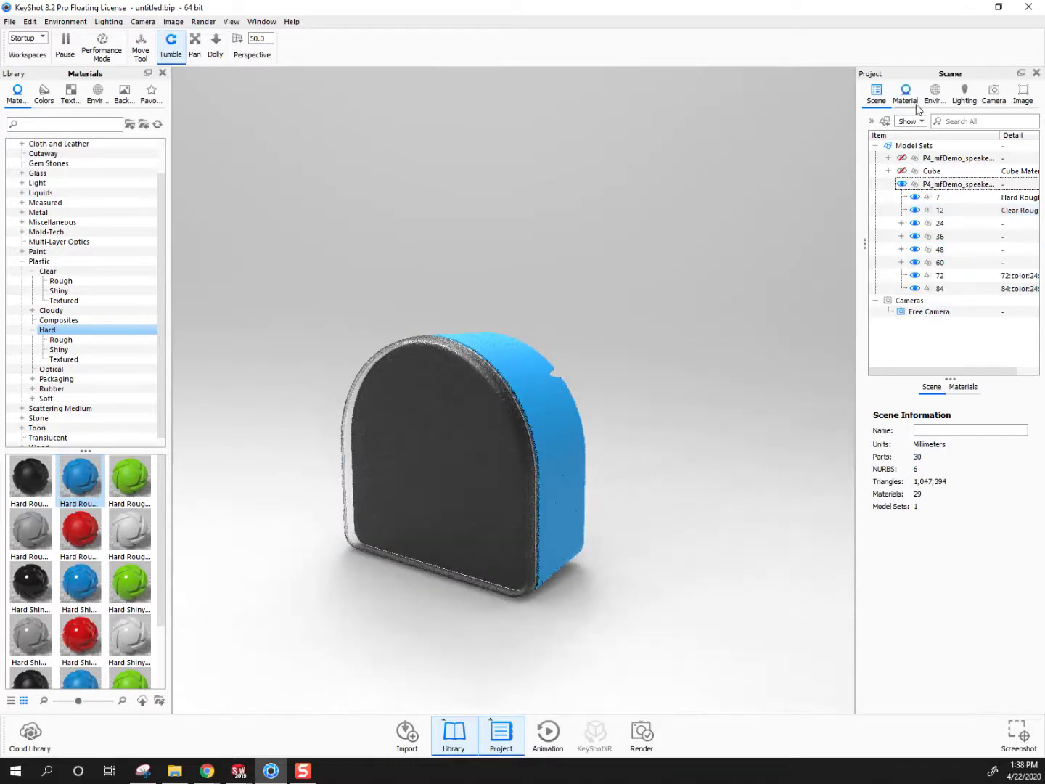
scroll(644, 492, up, 1)
middle_drag(573, 445, 512, 470)
drag(561, 539, 526, 543)
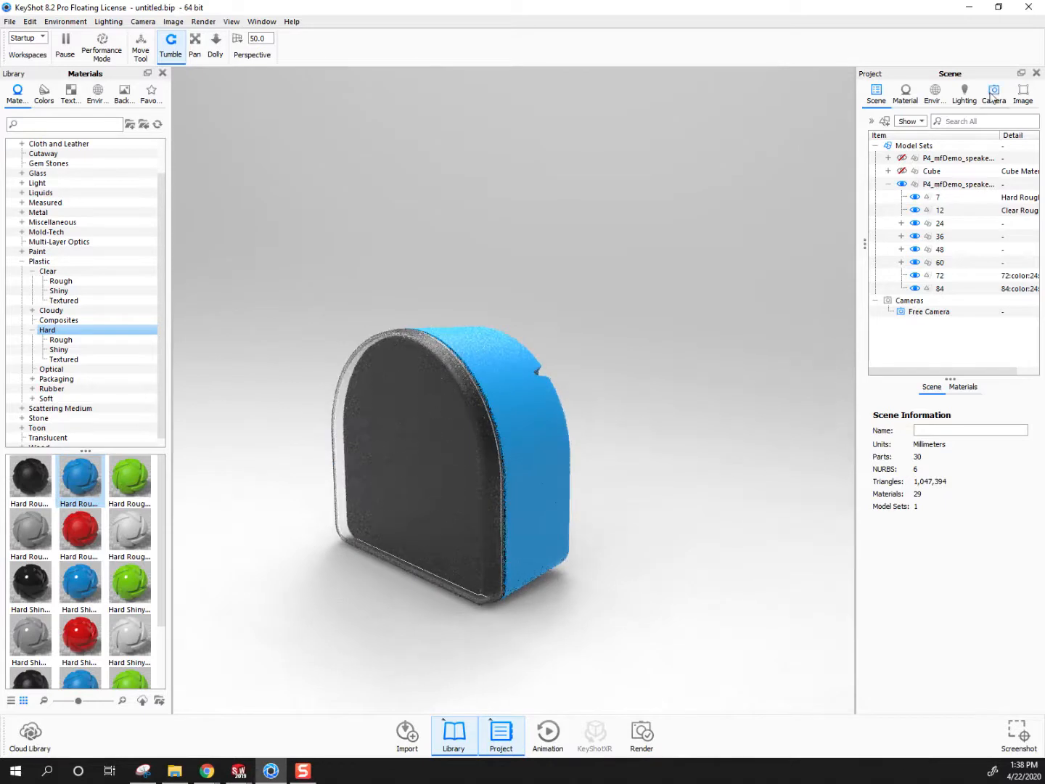
Switch Self Shadows off and back on in the lighting settings, and enable Global Illumination
click(964, 94)
click(874, 297)
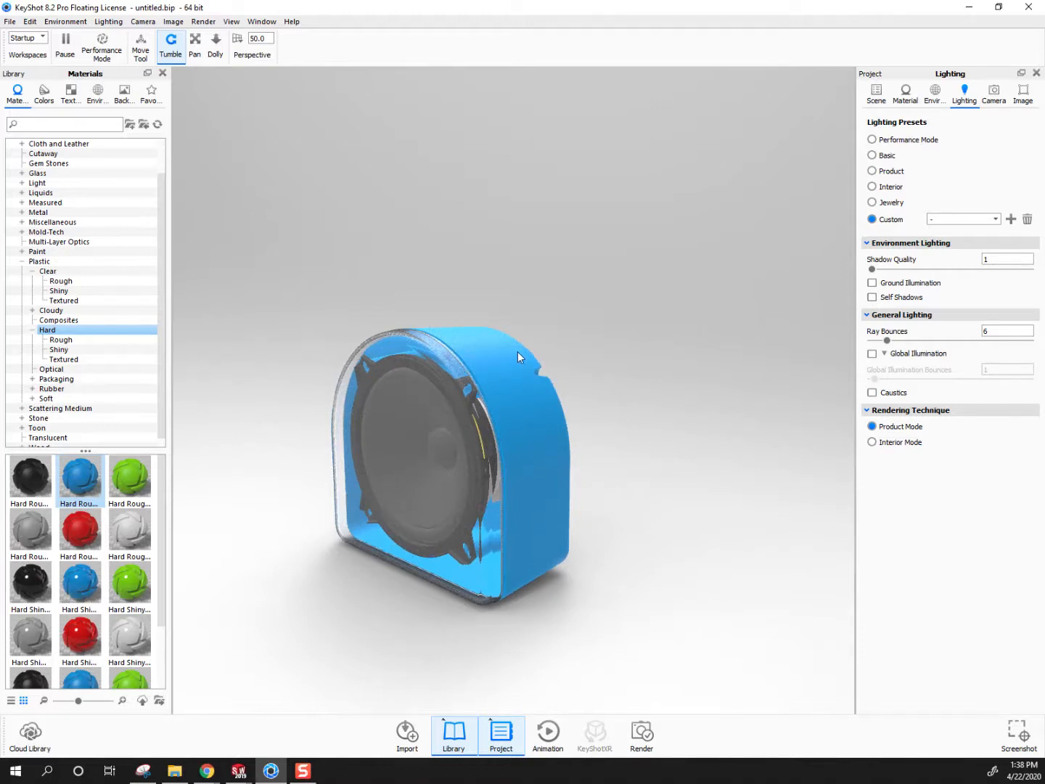
click(873, 298)
click(872, 354)
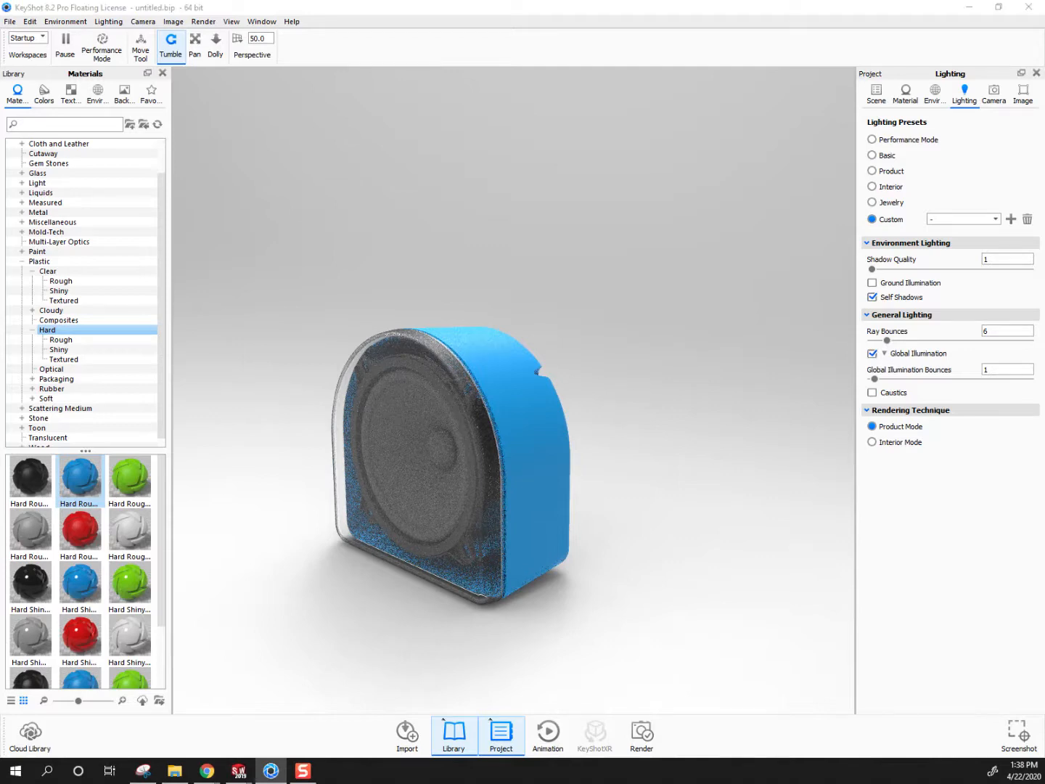
Switch to Chrome, look up "global illumination in keyshot", highlight the definition about indirect lighting, and return to KeyShot
click(970, 8)
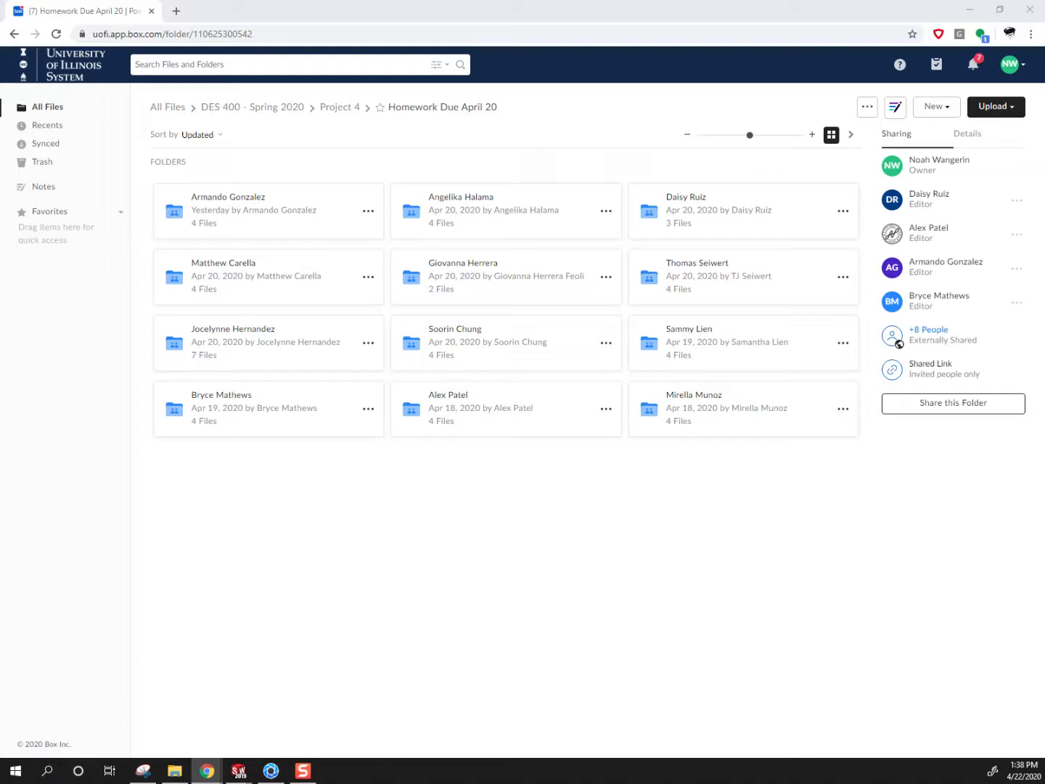
drag(0, 136, 672, 103)
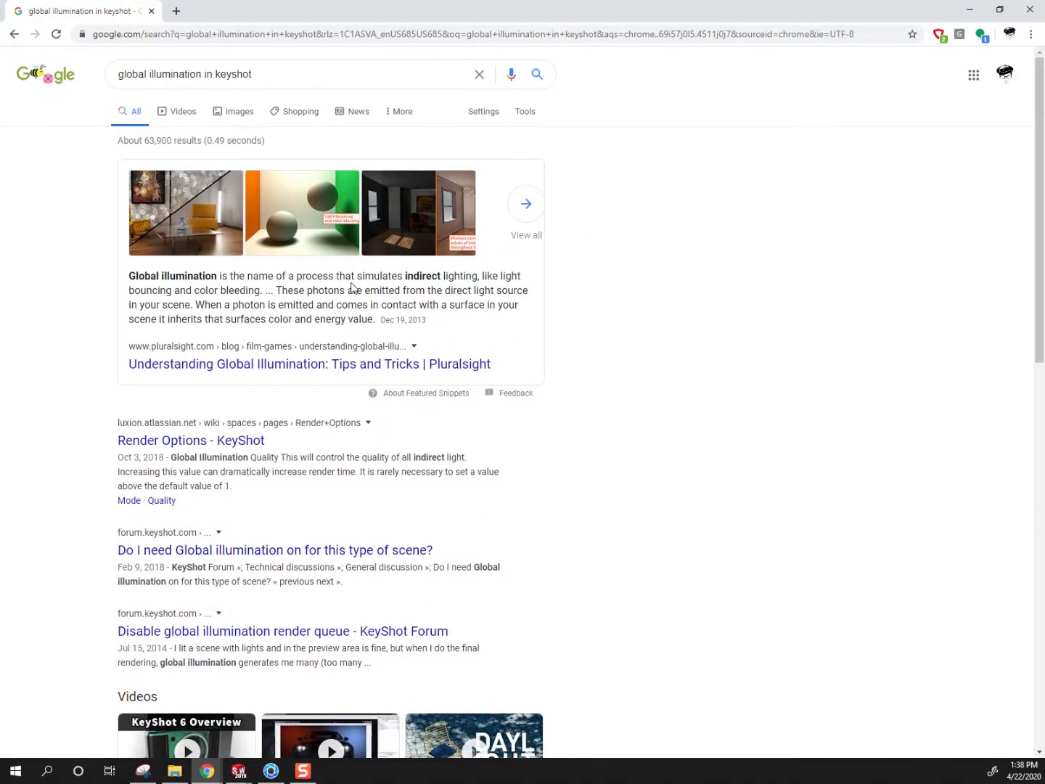
drag(291, 276, 258, 295)
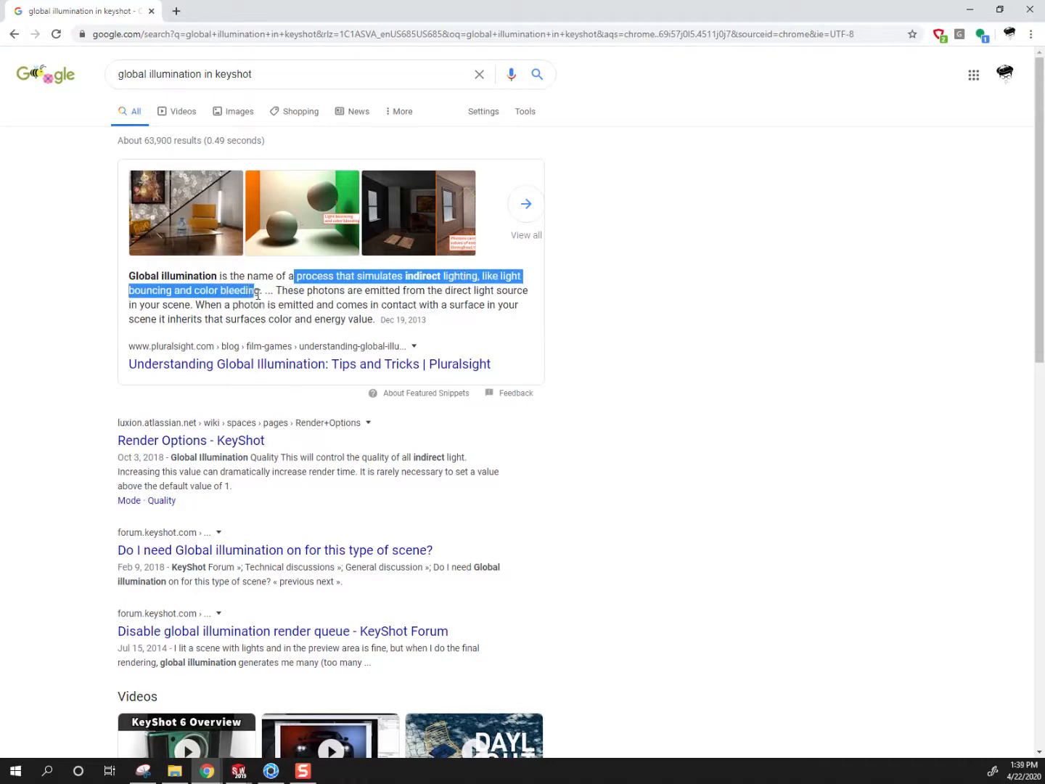
click(970, 10)
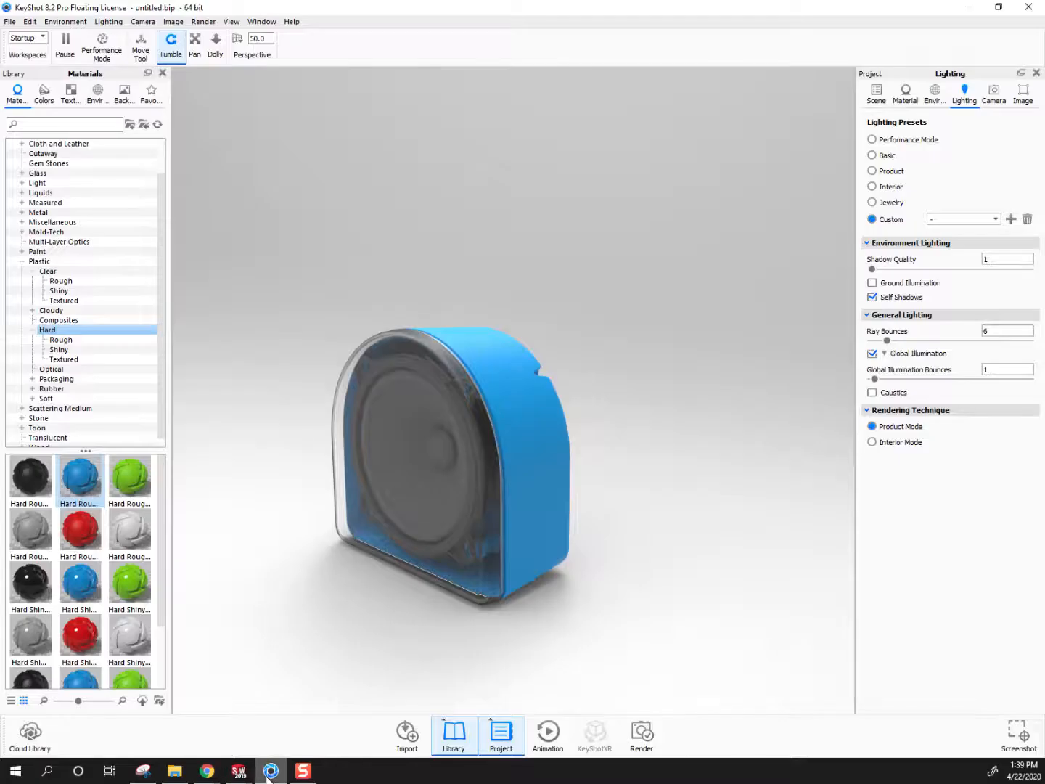
click(271, 771)
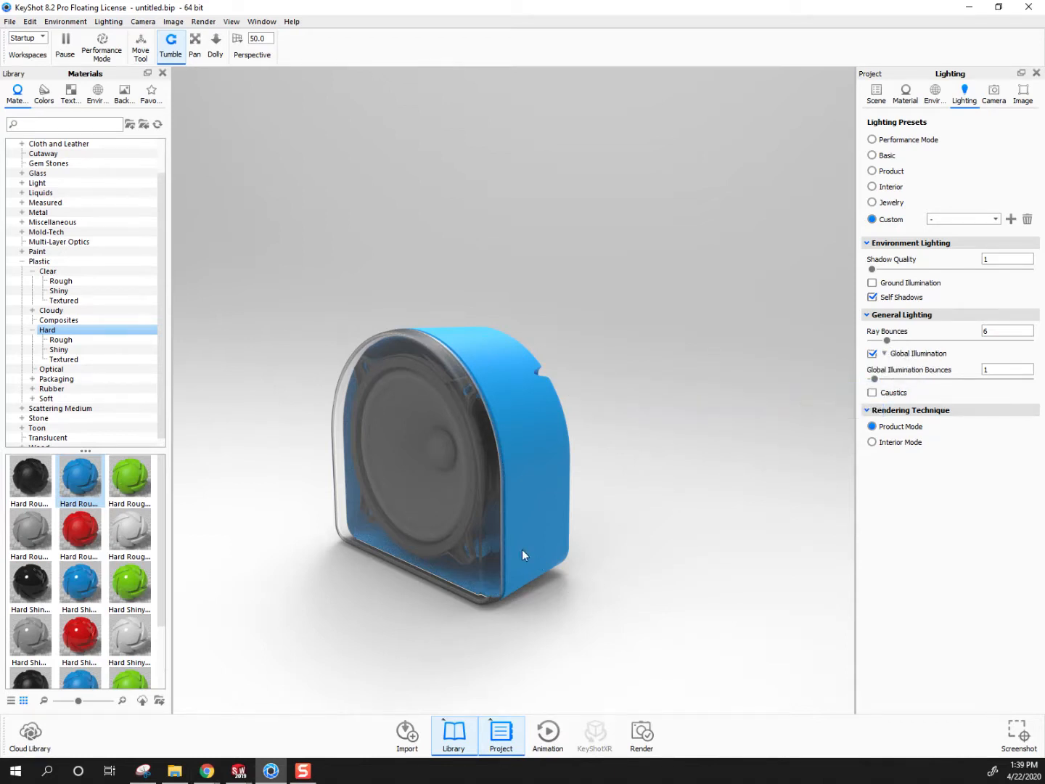
Show the cutaway Cube model again to section the speaker and view its interior
drag(475, 589, 447, 532)
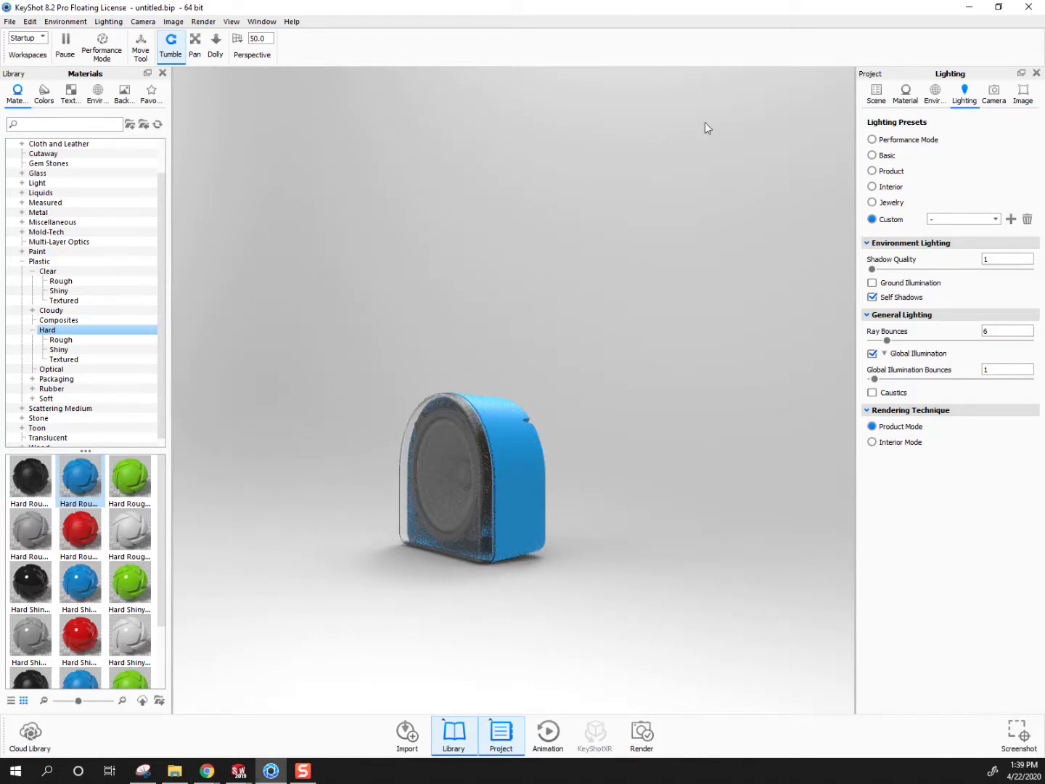
click(877, 94)
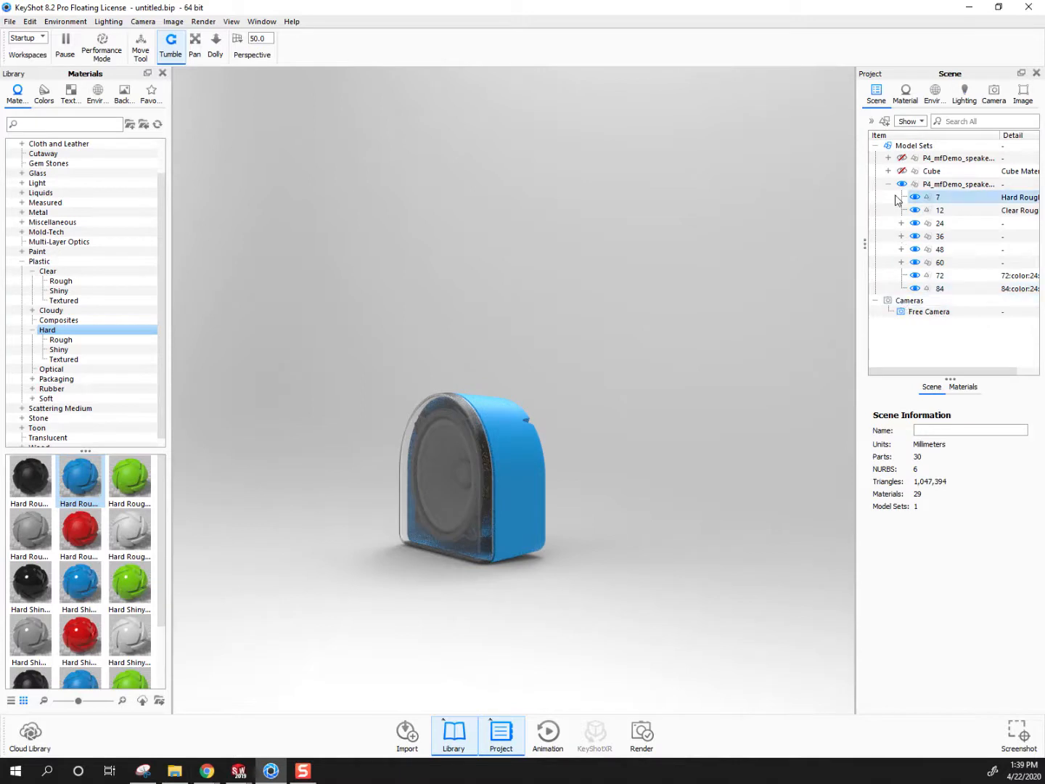
click(901, 170)
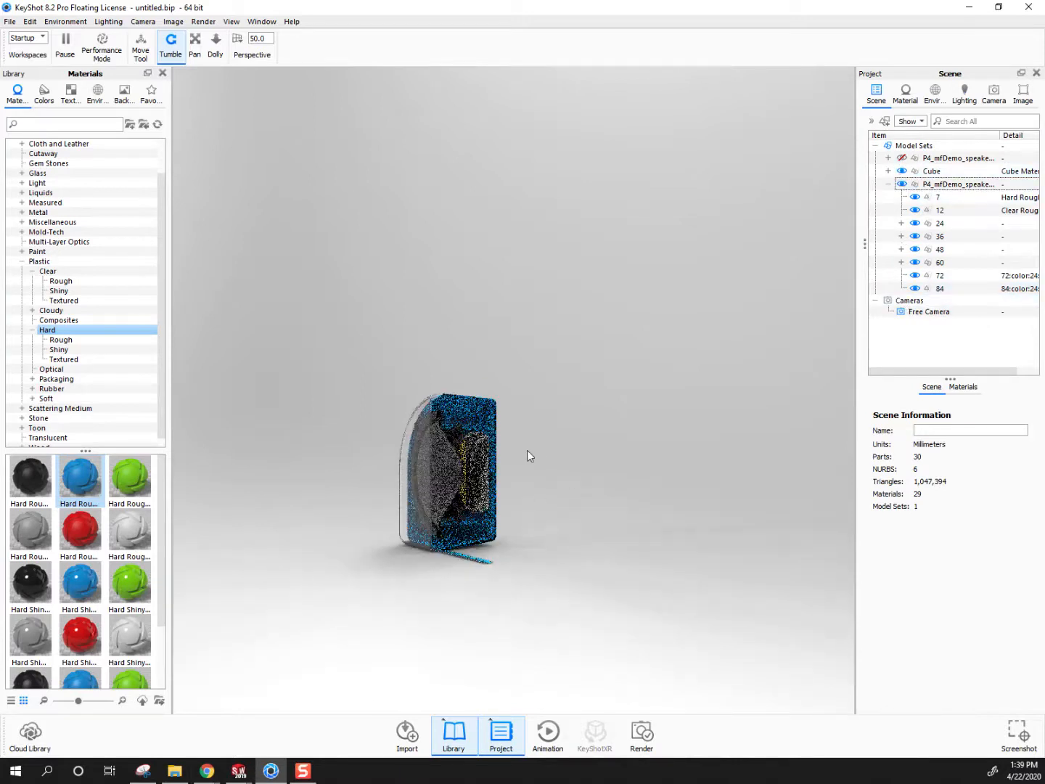
scroll(527, 450, up, 5)
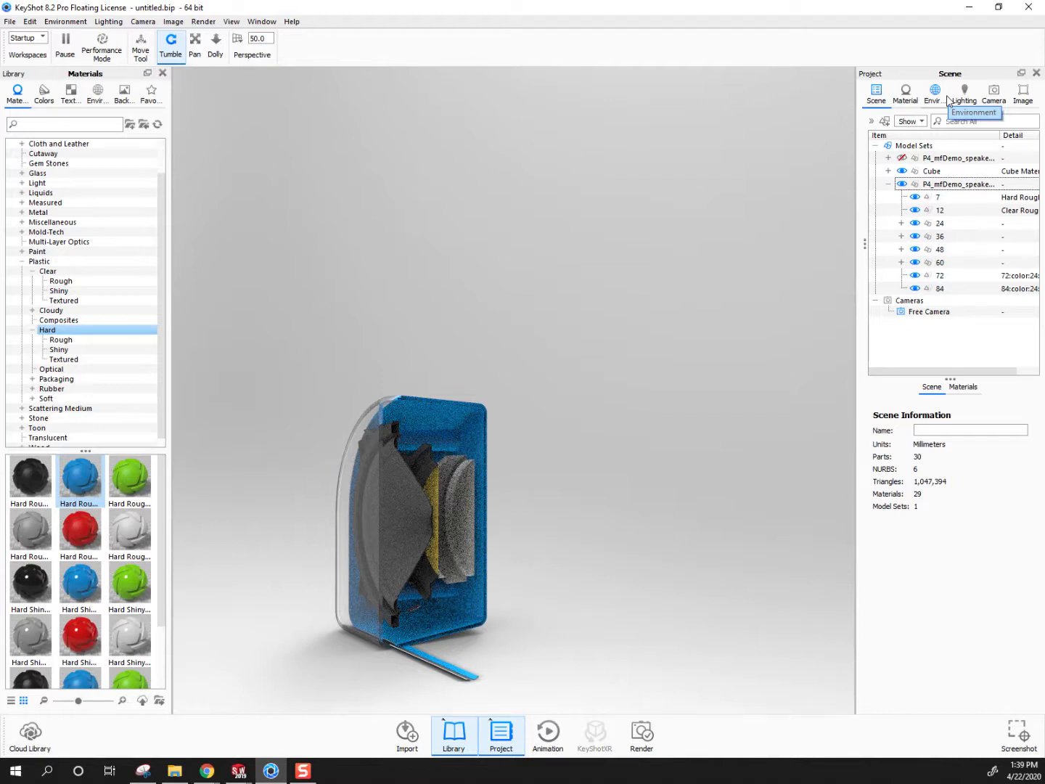
Review the camera, lighting and scene settings against the sectioned speaker, ending on the Global Illumination options
click(996, 94)
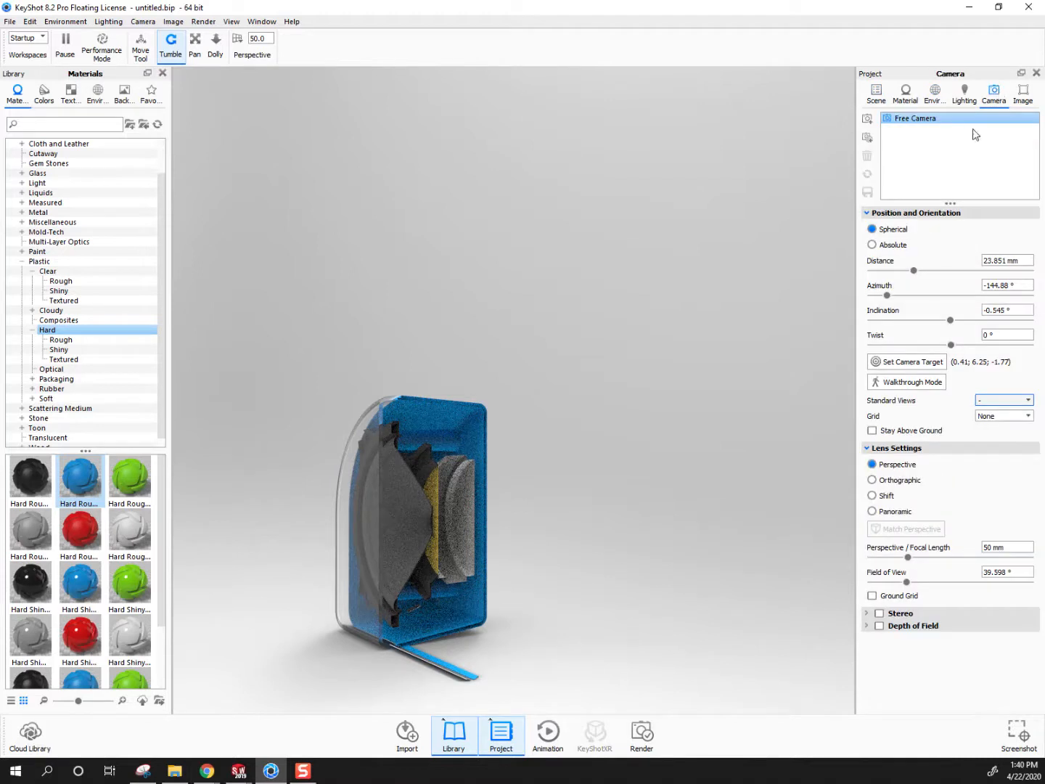
click(962, 99)
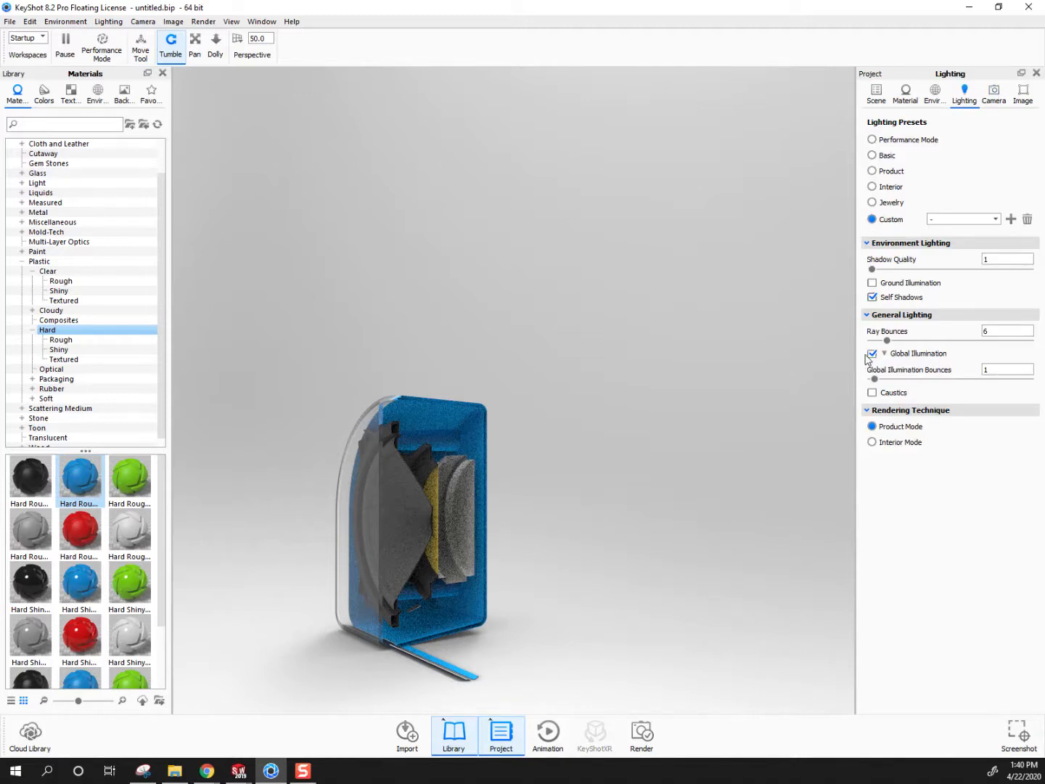
click(876, 93)
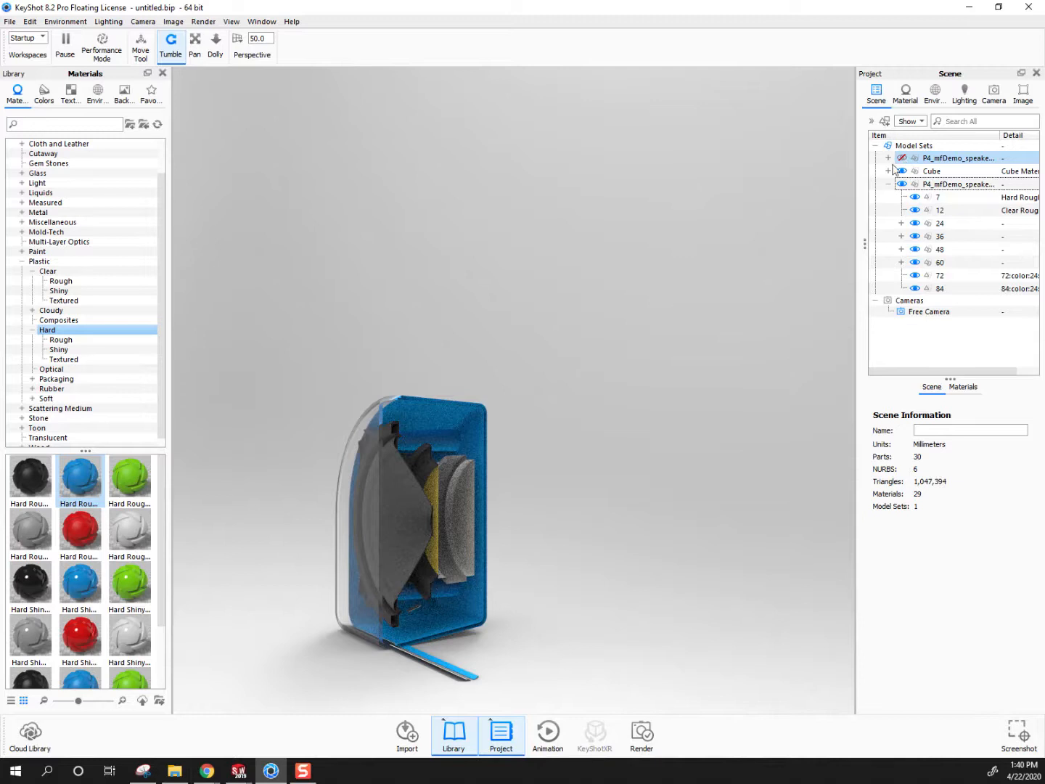
click(963, 95)
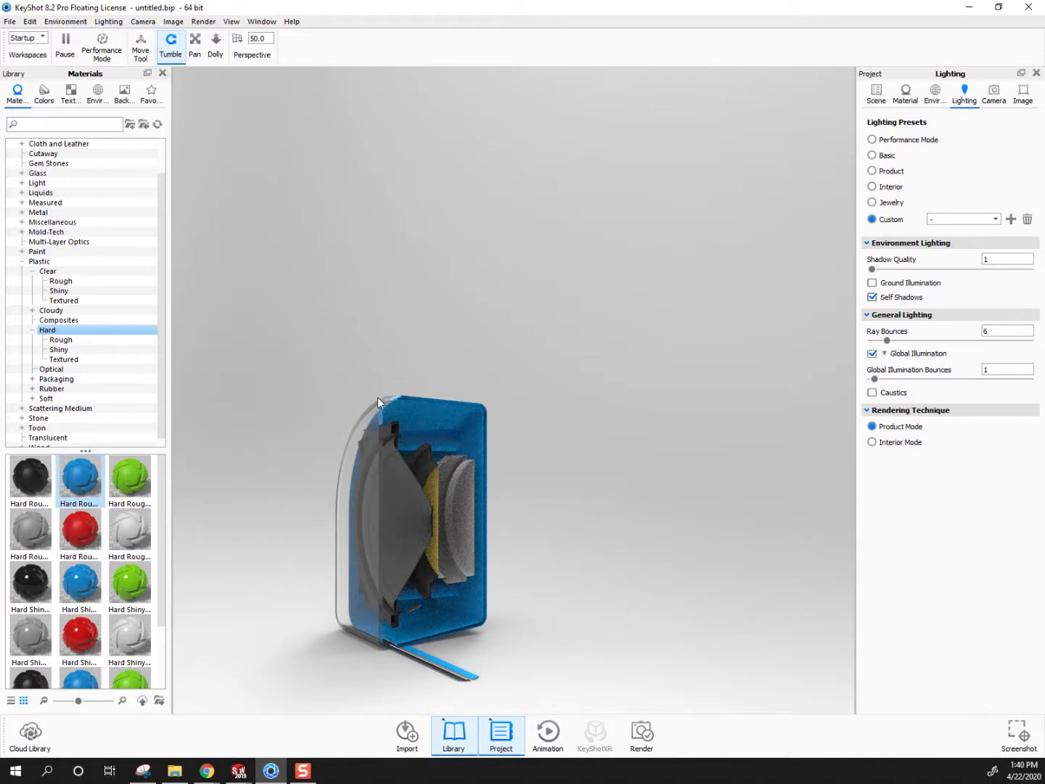
Switch to SolidWorks and view the red front cover and exposed driver of P4_mfDemo_speaker2 face from several angles
mouse_move(242, 775)
click(317, 719)
scroll(657, 452, up, 3)
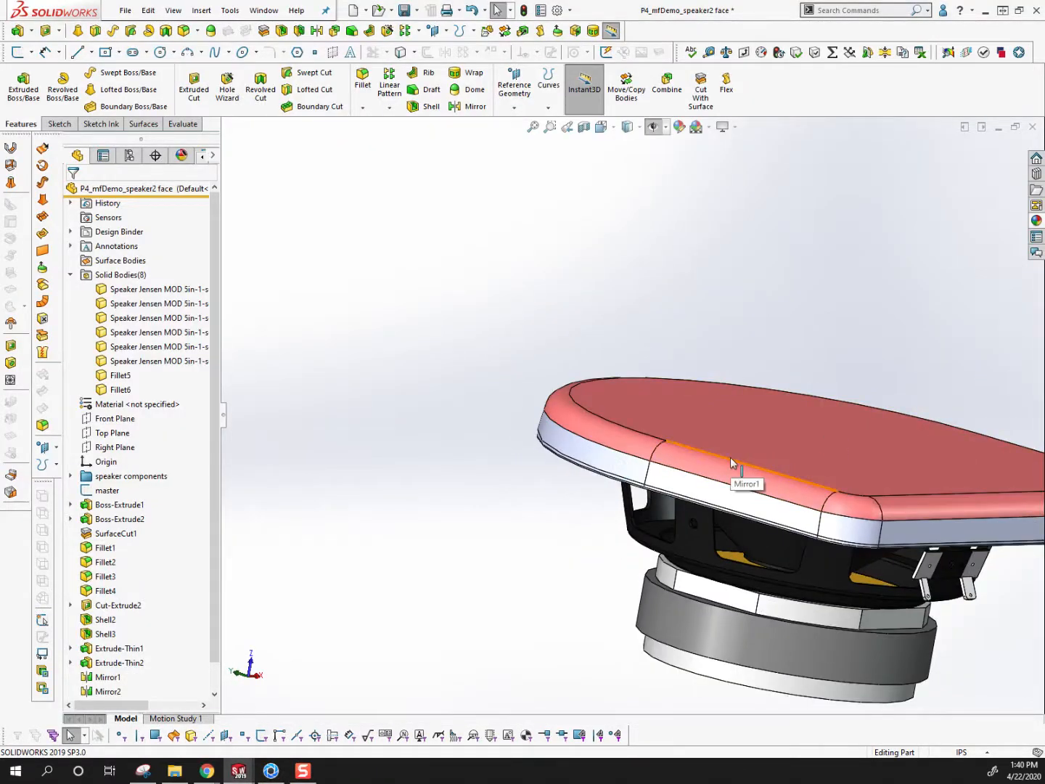
scroll(858, 440, up, 2)
scroll(918, 414, down, 3)
scroll(737, 422, up, 3)
click(708, 586)
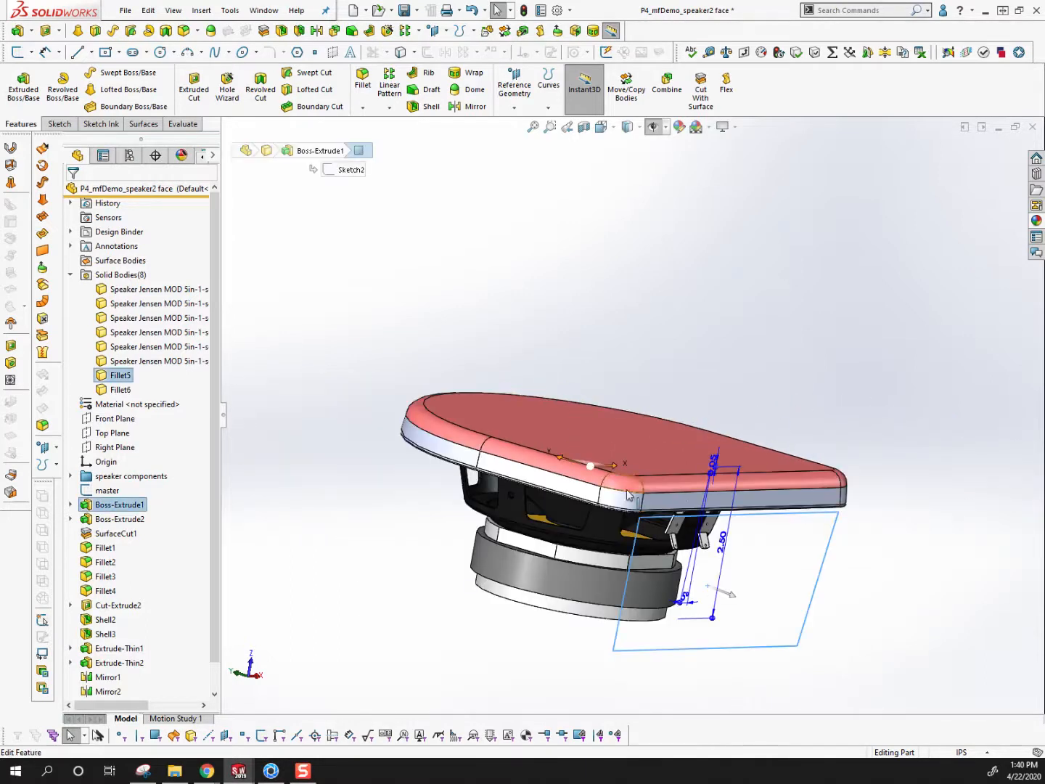
click(828, 640)
mouse_move(730, 478)
middle_down()
mouse_move(571, 544)
mouse_move(643, 392)
middle_up()
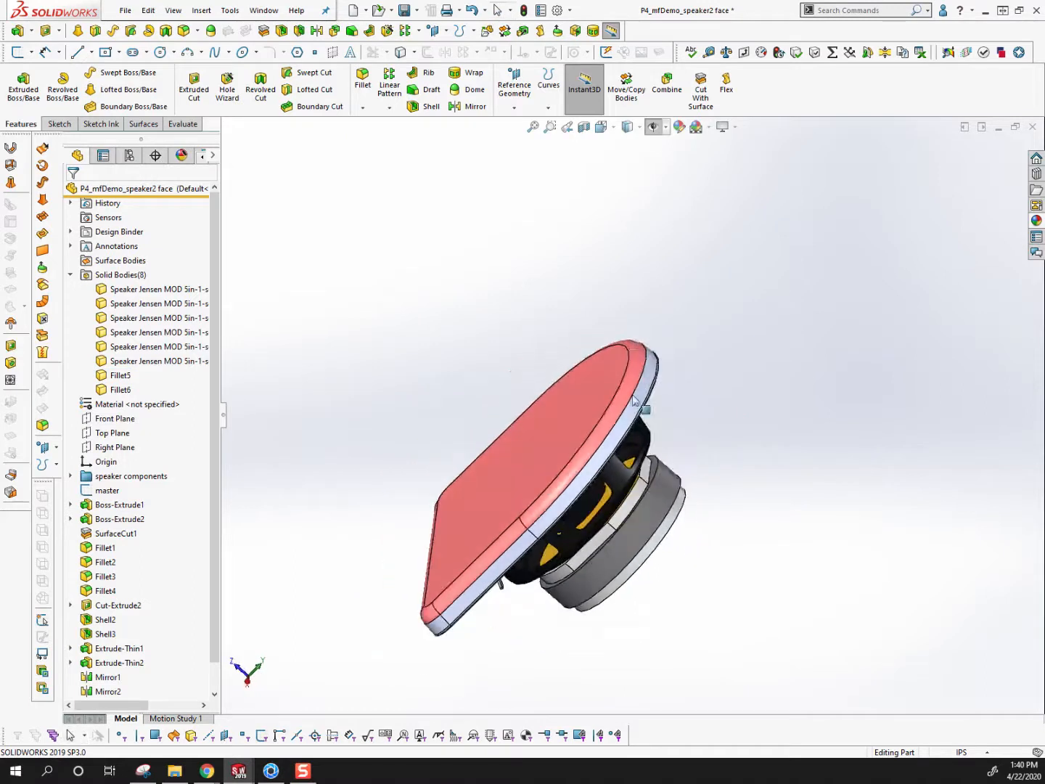
Examine the rounded rim of the red front cover up close, selecting its fillet and side faces
scroll(643, 393, down, 5)
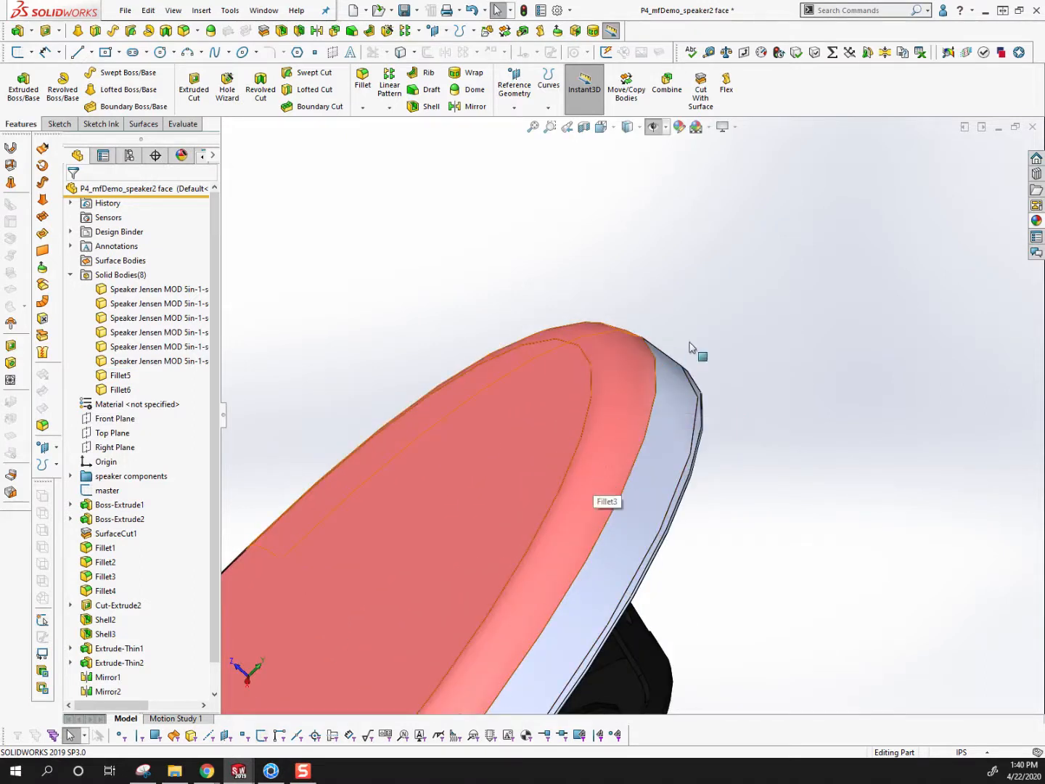
scroll(701, 400, down, 2)
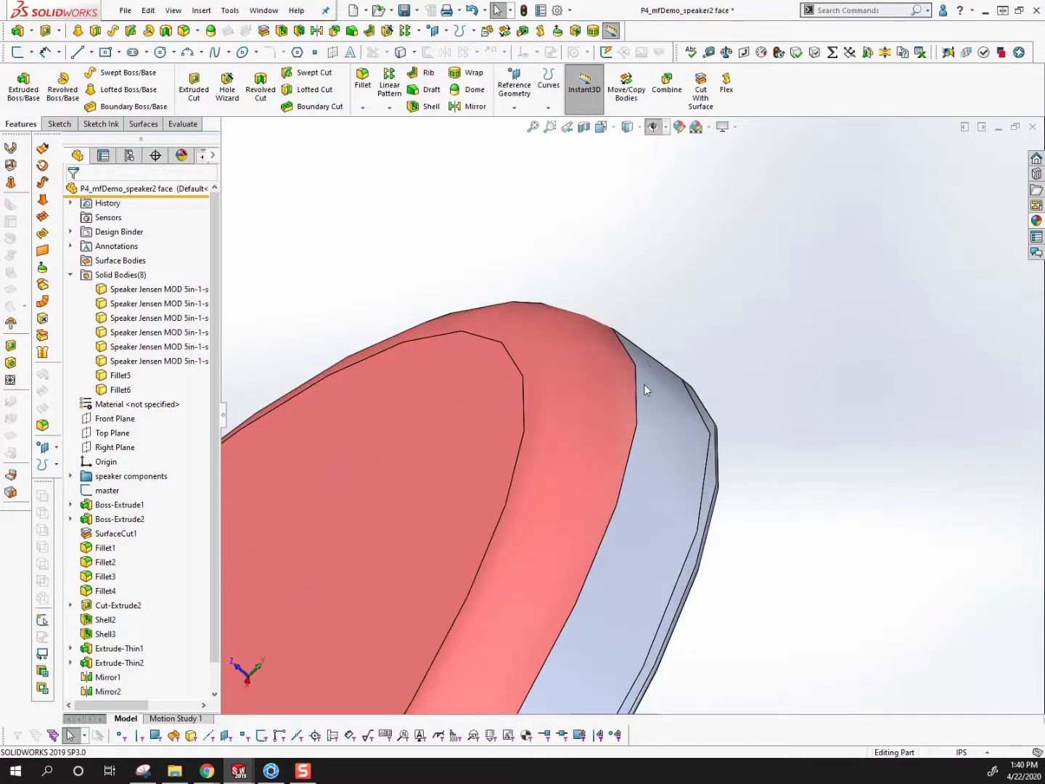
click(619, 403)
click(666, 450)
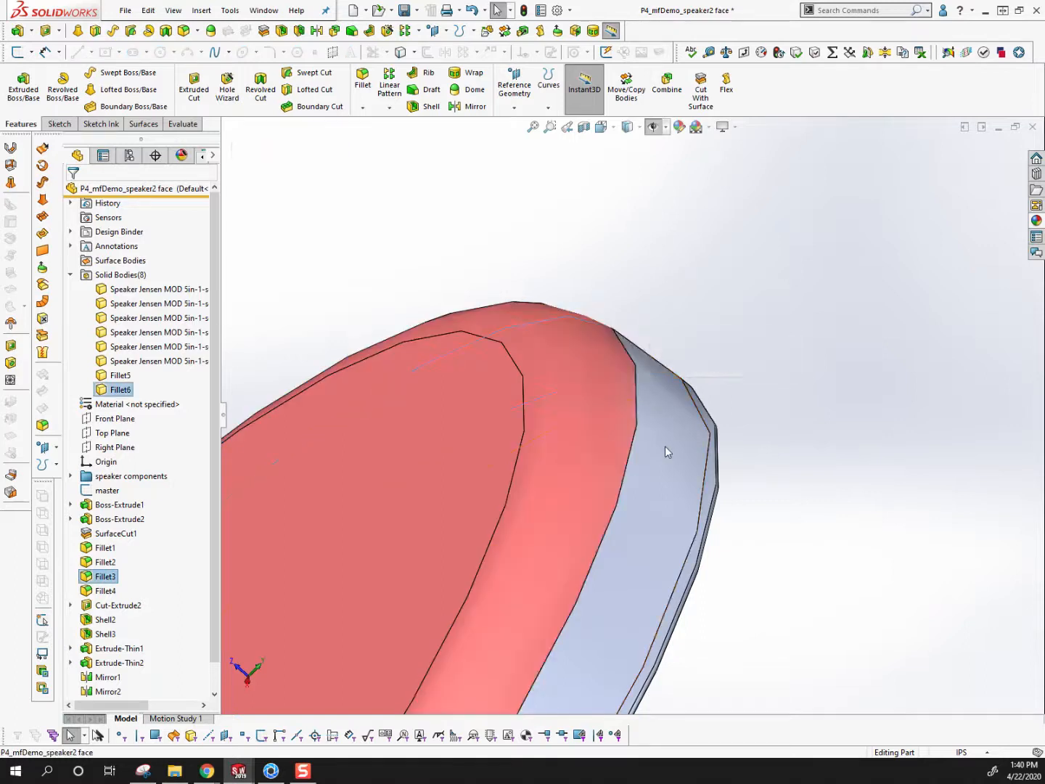
click(823, 572)
scroll(768, 510, up, 3)
scroll(769, 510, up, 2)
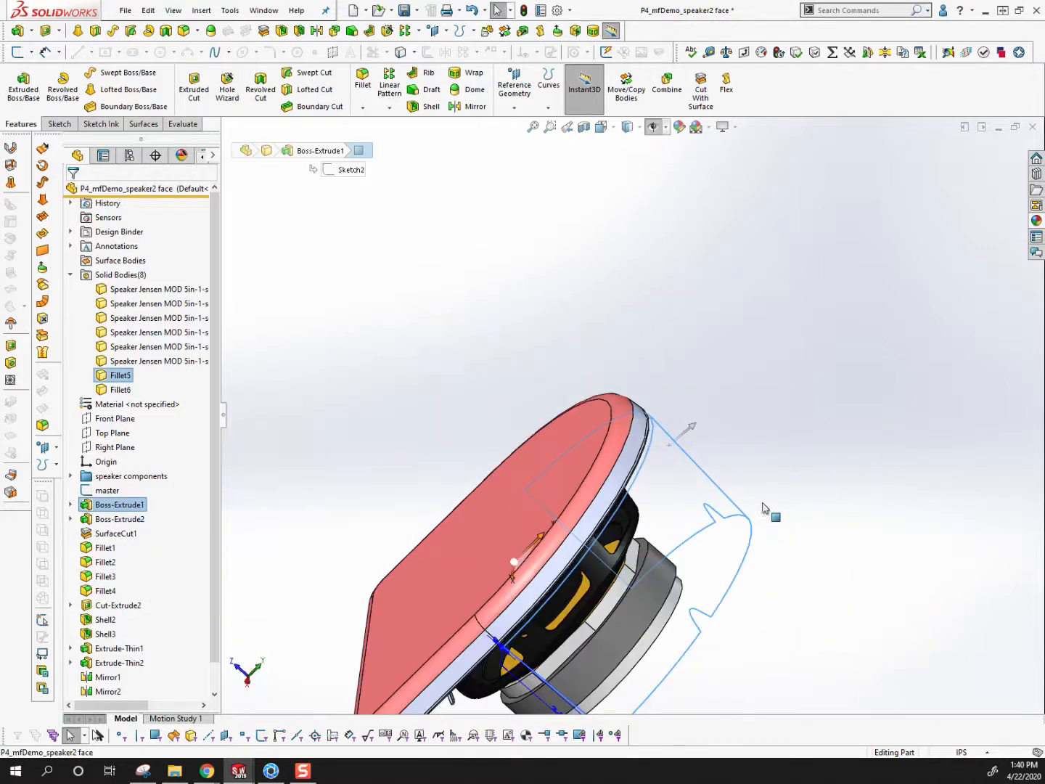
Inspect the red cover from the front and check its lower corner up close
middle_drag(532, 574, 621, 571)
scroll(621, 571, up, 5)
scroll(625, 541, down, 3)
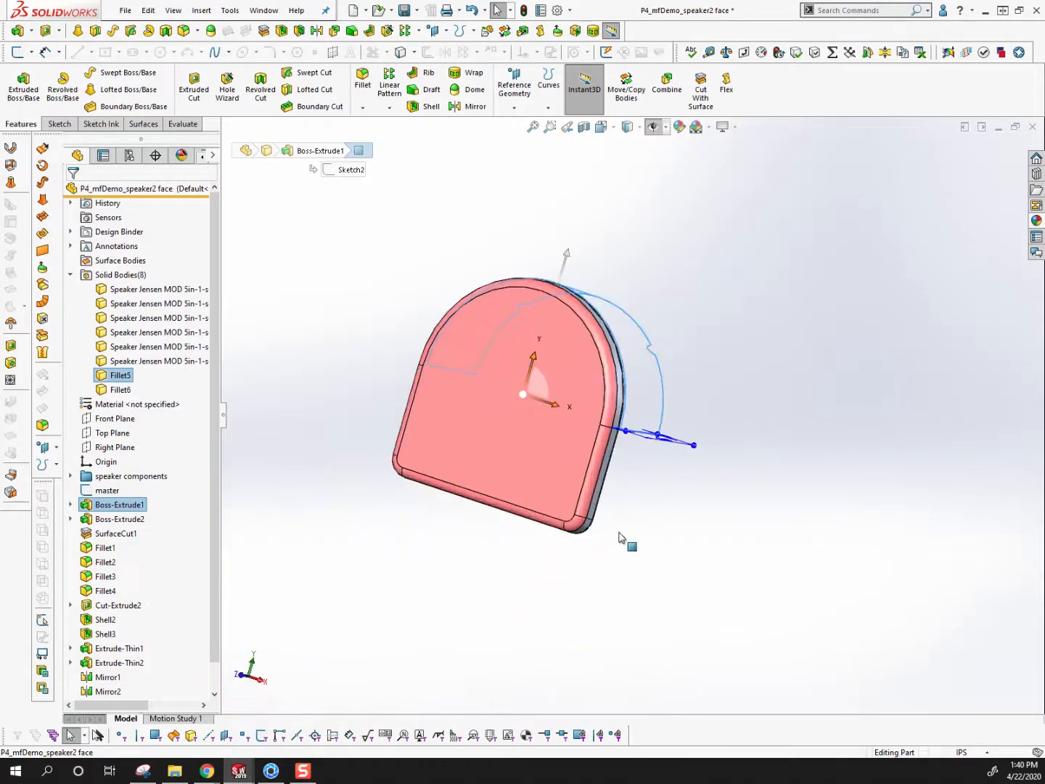
scroll(615, 473, down, 3)
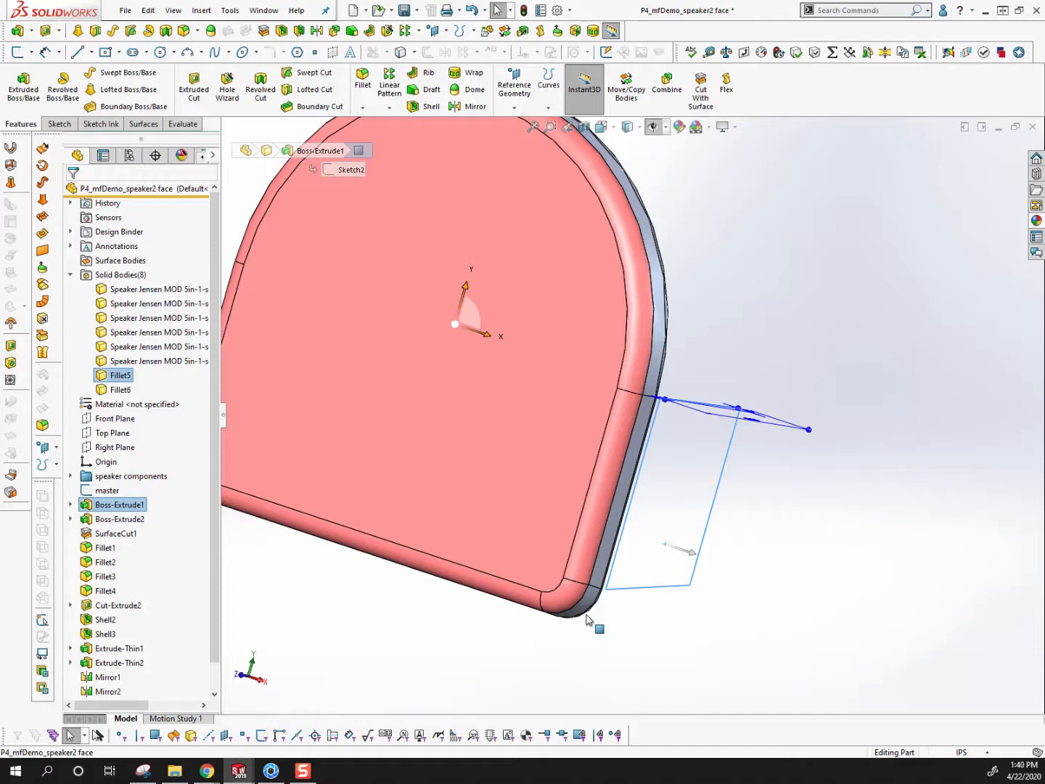
scroll(521, 492, up, 2)
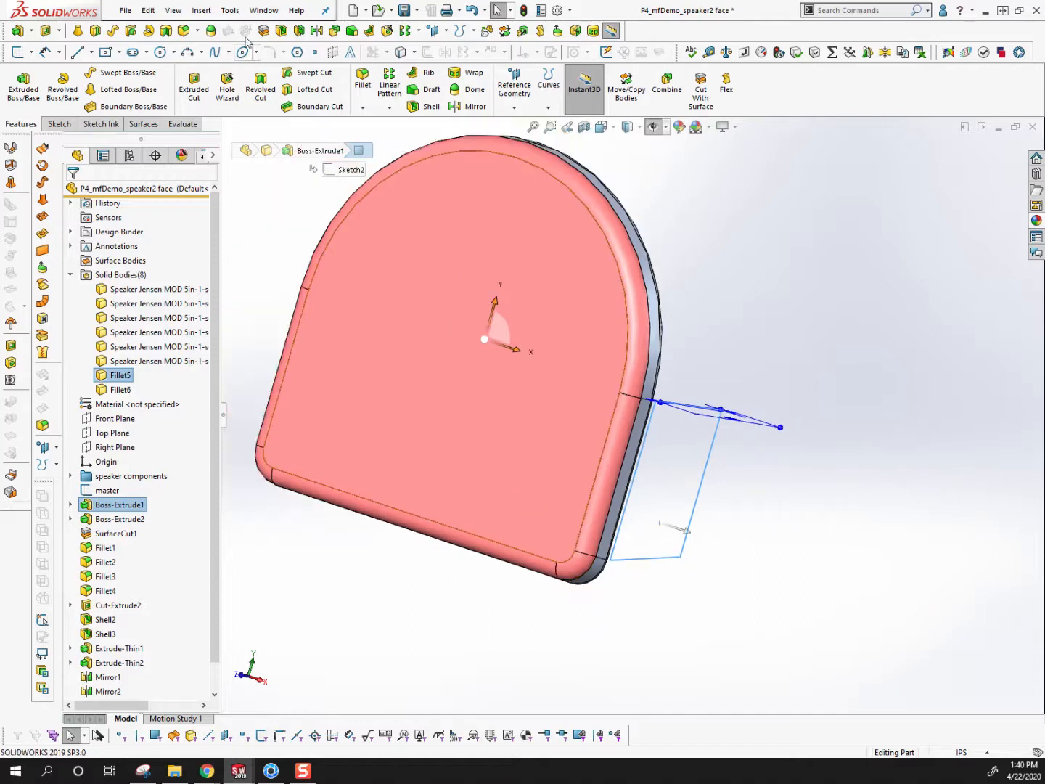
Switch to the P4_mfDemo_speaker2 body part, display its feature tree, and view the yellow front cover at an angle
click(265, 10)
click(298, 174)
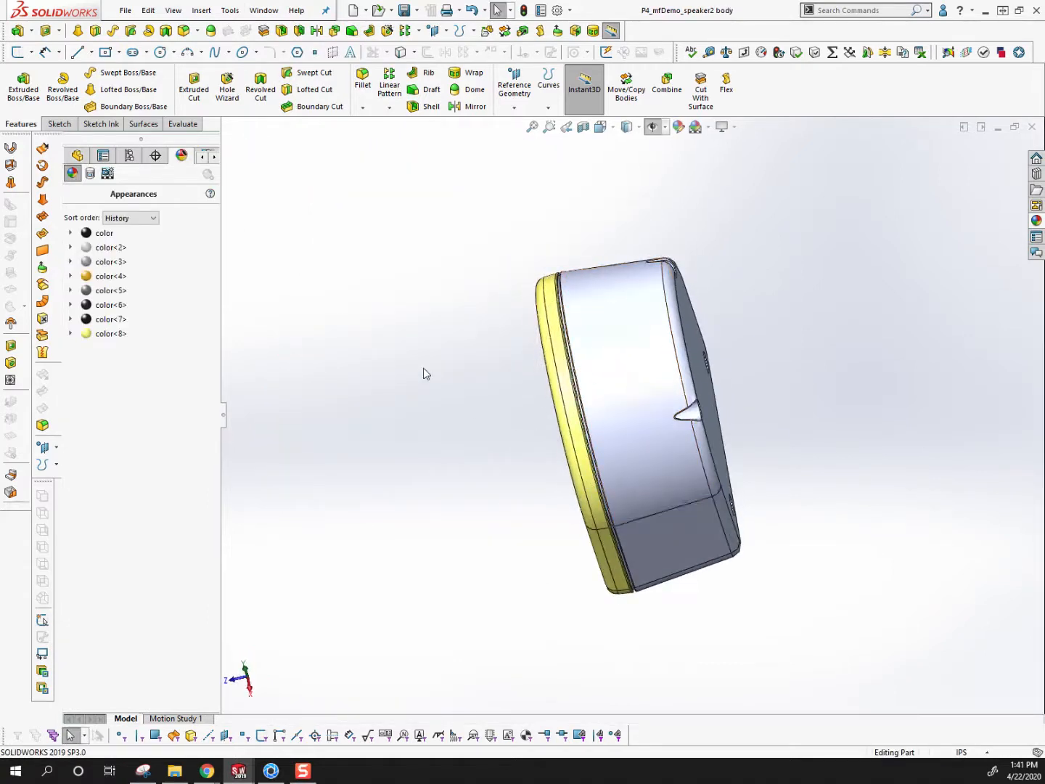
click(78, 154)
scroll(644, 431, down, 2)
middle_drag(644, 431, 669, 397)
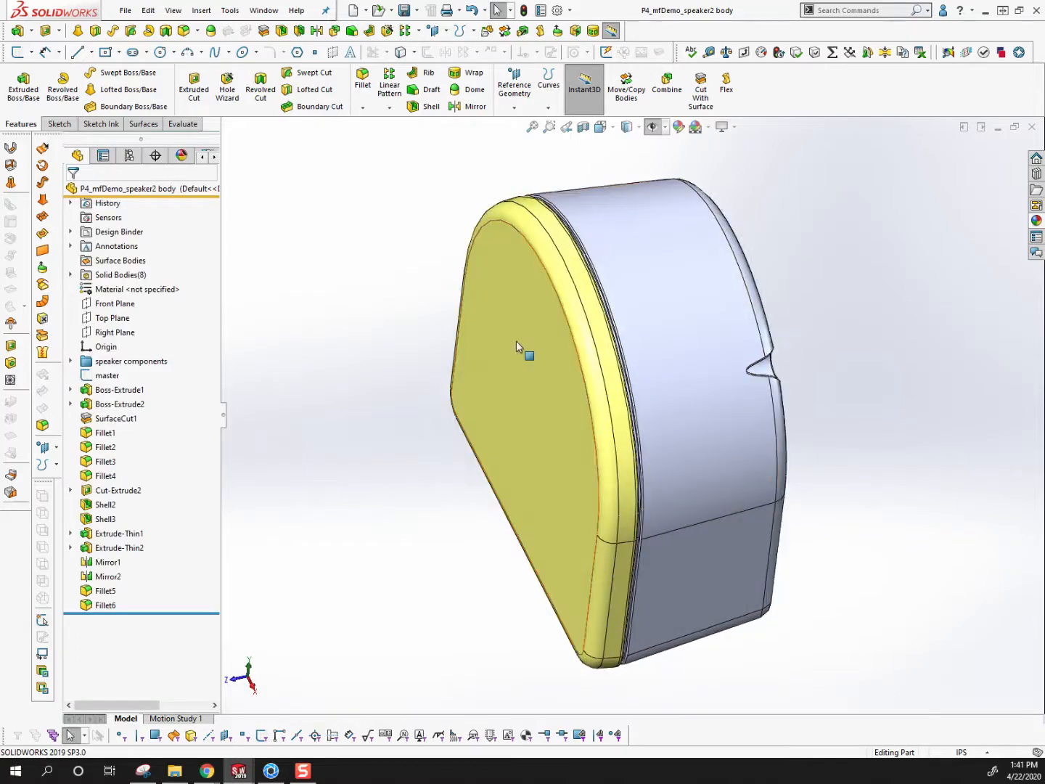
Remove all part appearances from the speaker, check the appearance list, and return to the feature tree
right_click(519, 296)
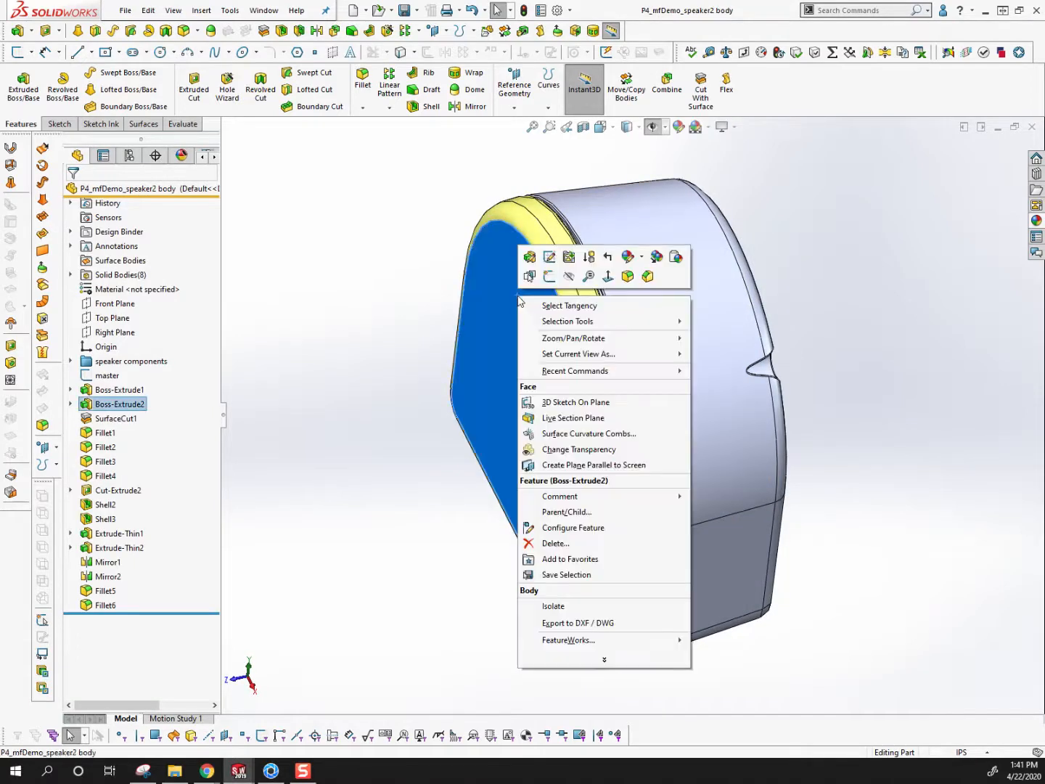
click(642, 258)
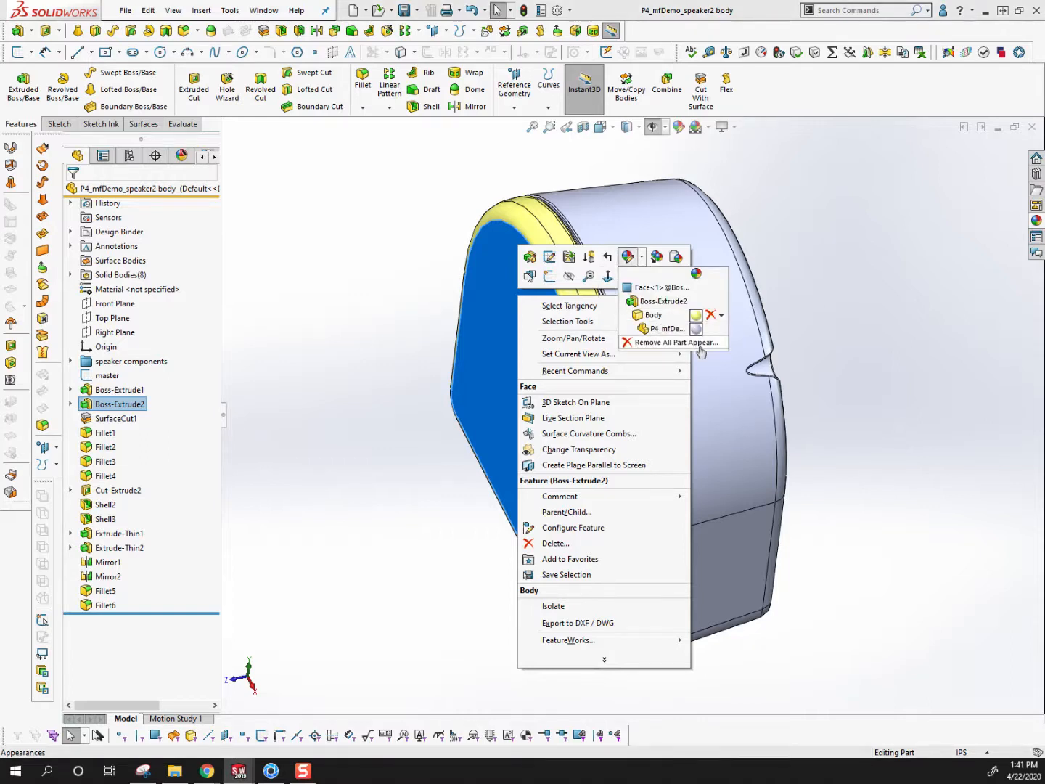
click(670, 343)
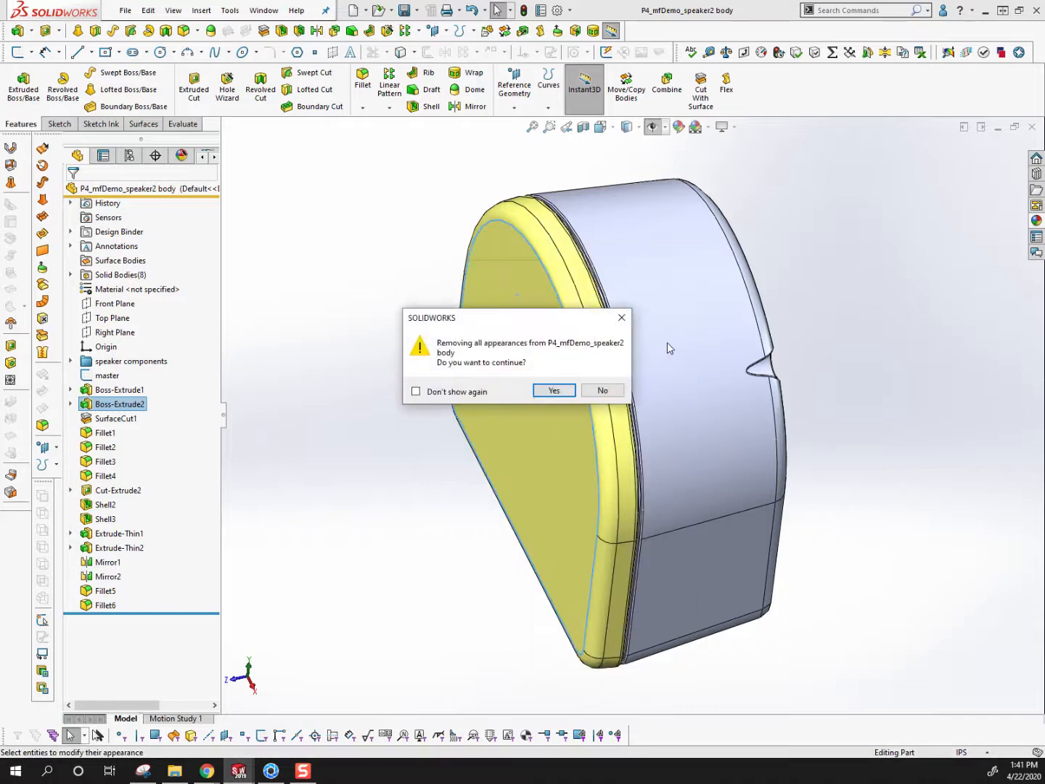
click(564, 392)
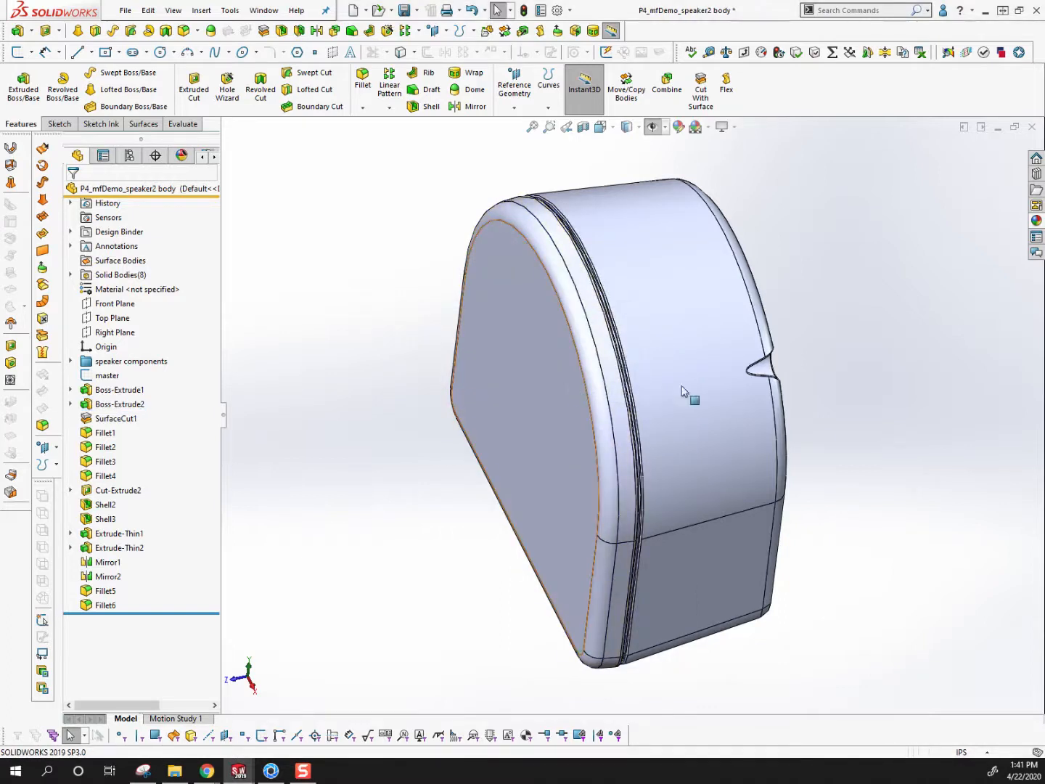
middle_drag(845, 518, 552, 304)
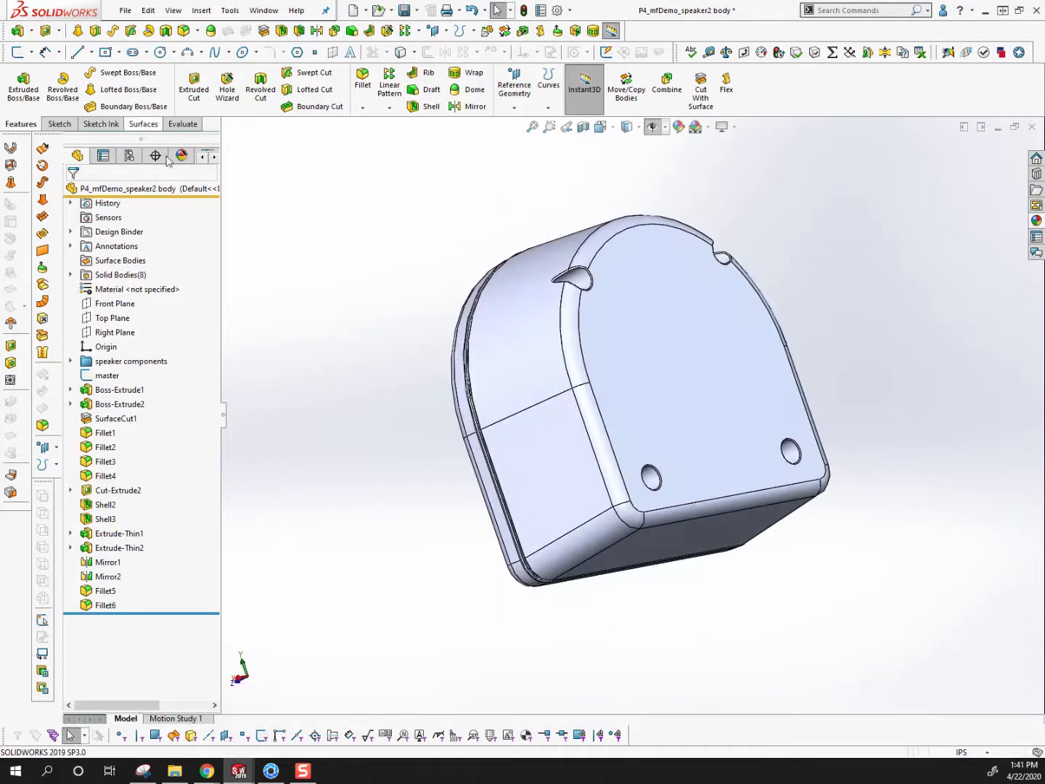
click(181, 155)
click(78, 157)
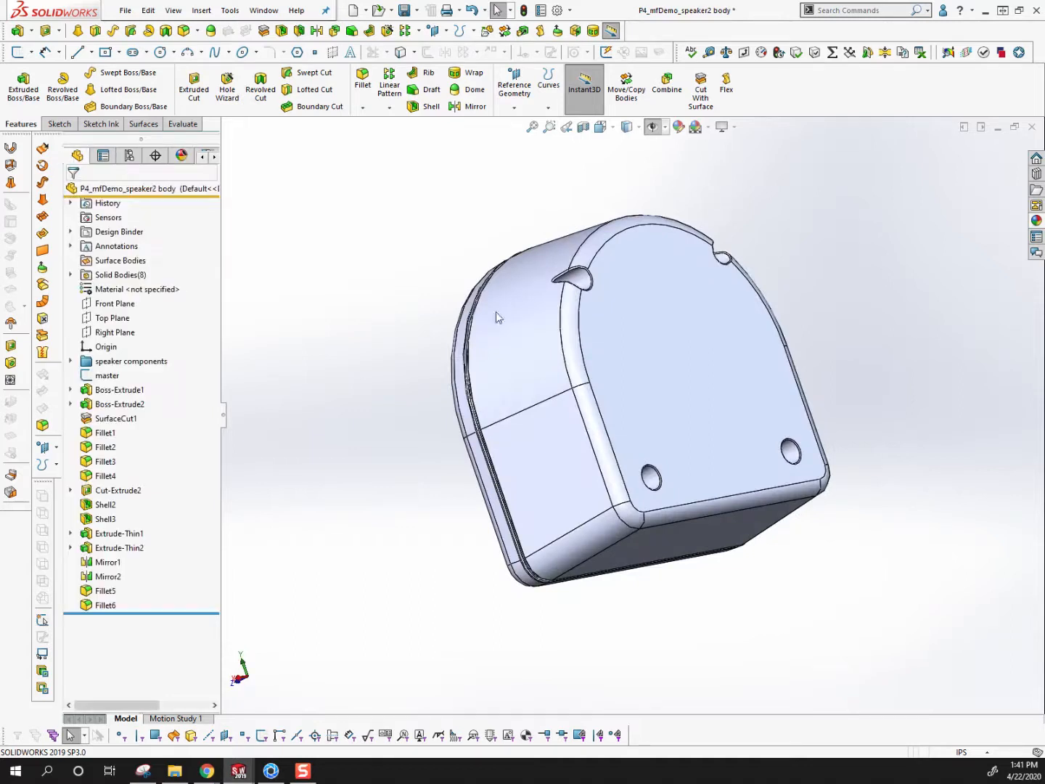
Hide the outer housing body to inspect the driver behind the cover, and show the Fillet5 body again
right_click(541, 349)
click(568, 323)
middle_drag(567, 366, 653, 366)
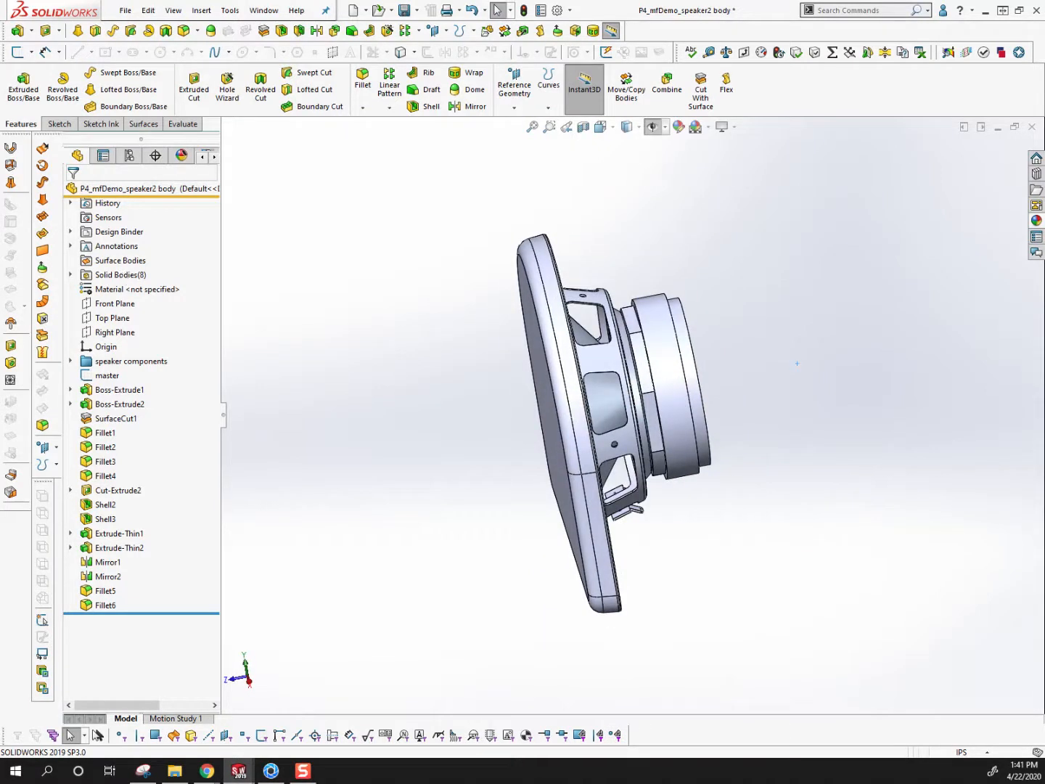
click(70, 275)
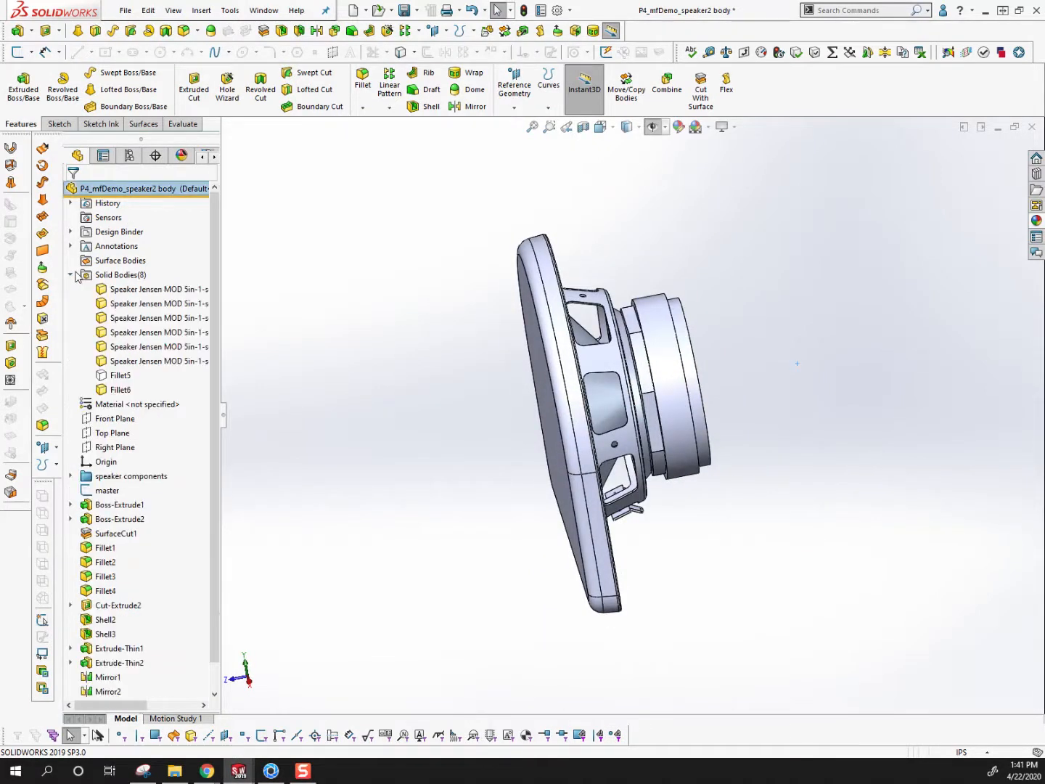
click(122, 377)
click(127, 351)
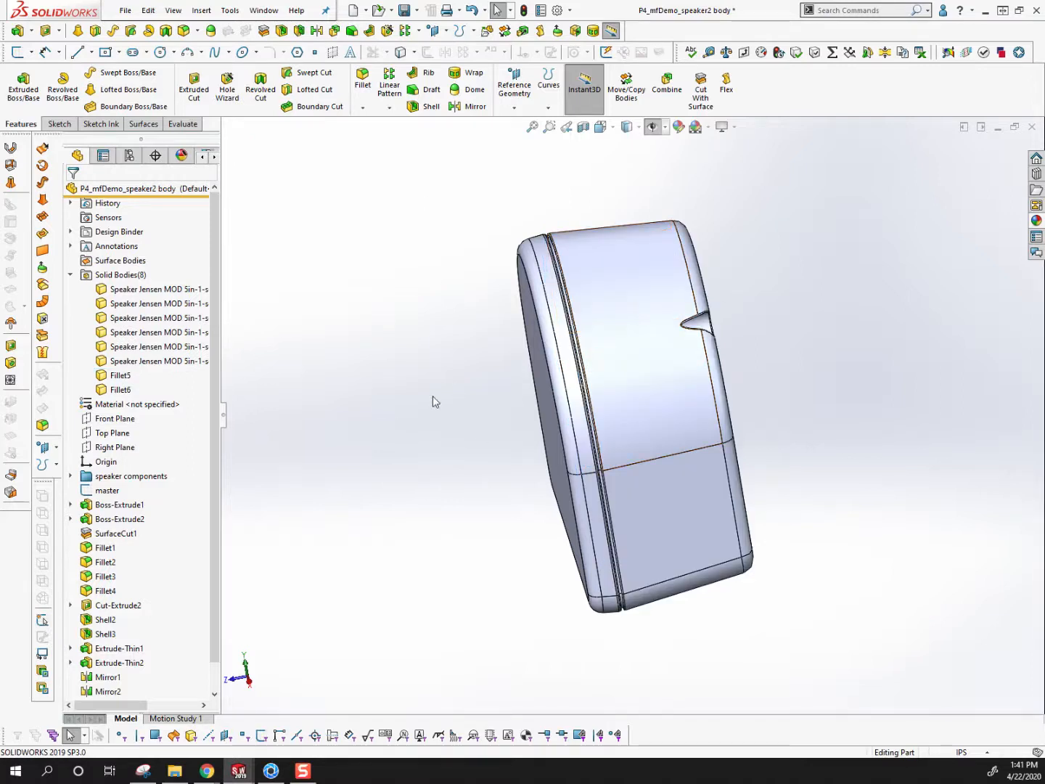
Check the part's appearance list and the front cover face's appearance options, leaving the cover unchanged
click(181, 155)
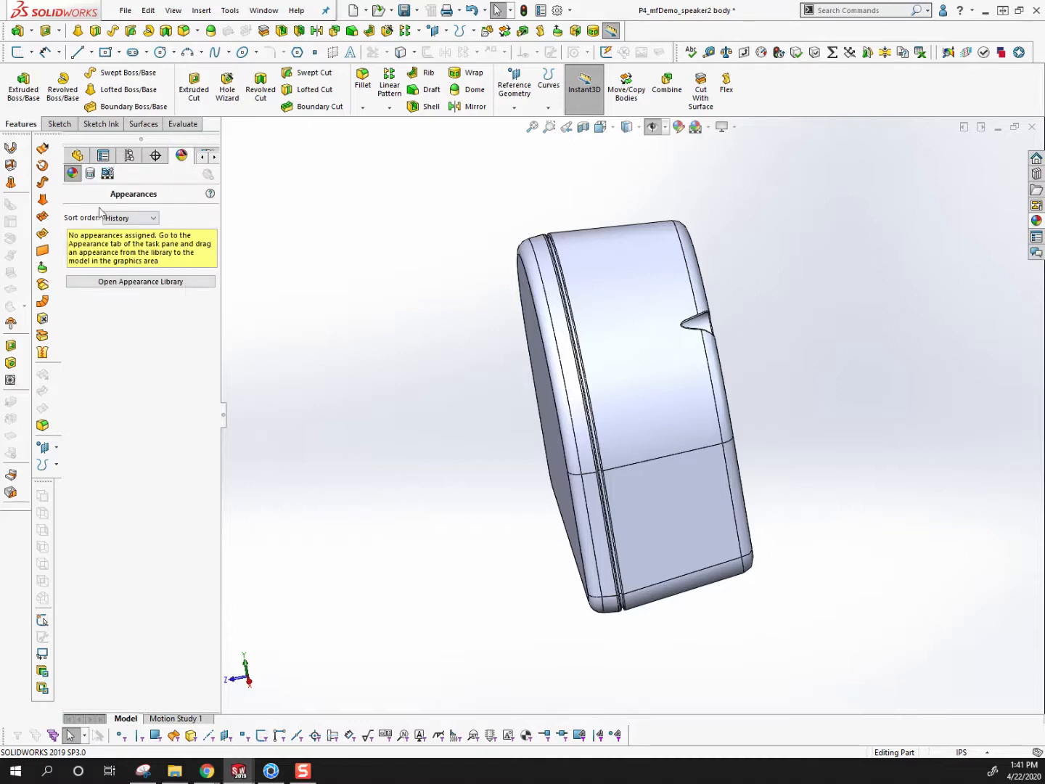
middle_drag(481, 434, 532, 402)
right_click(559, 323)
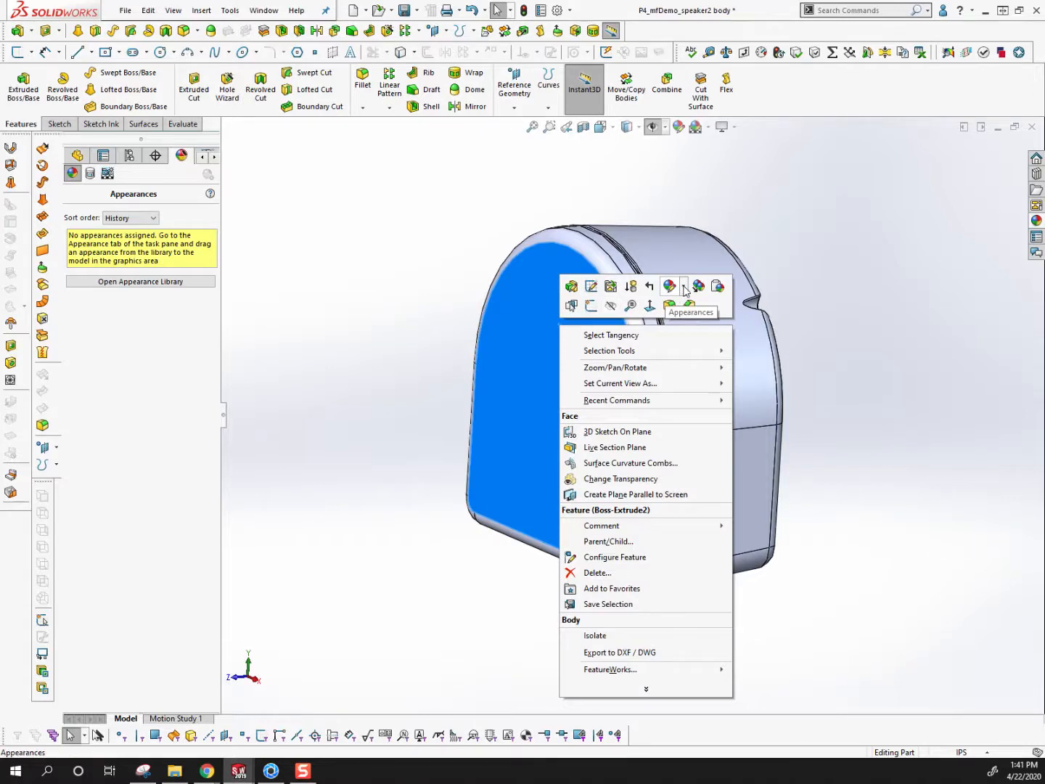
click(683, 291)
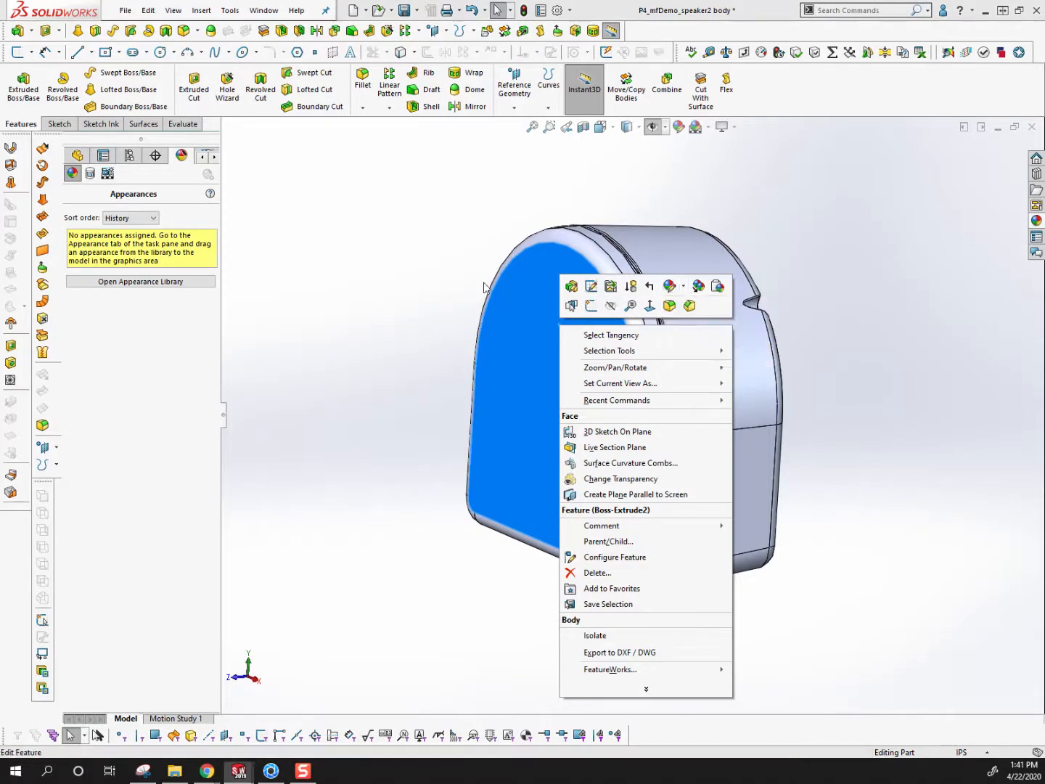
click(733, 221)
middle_drag(716, 243, 646, 337)
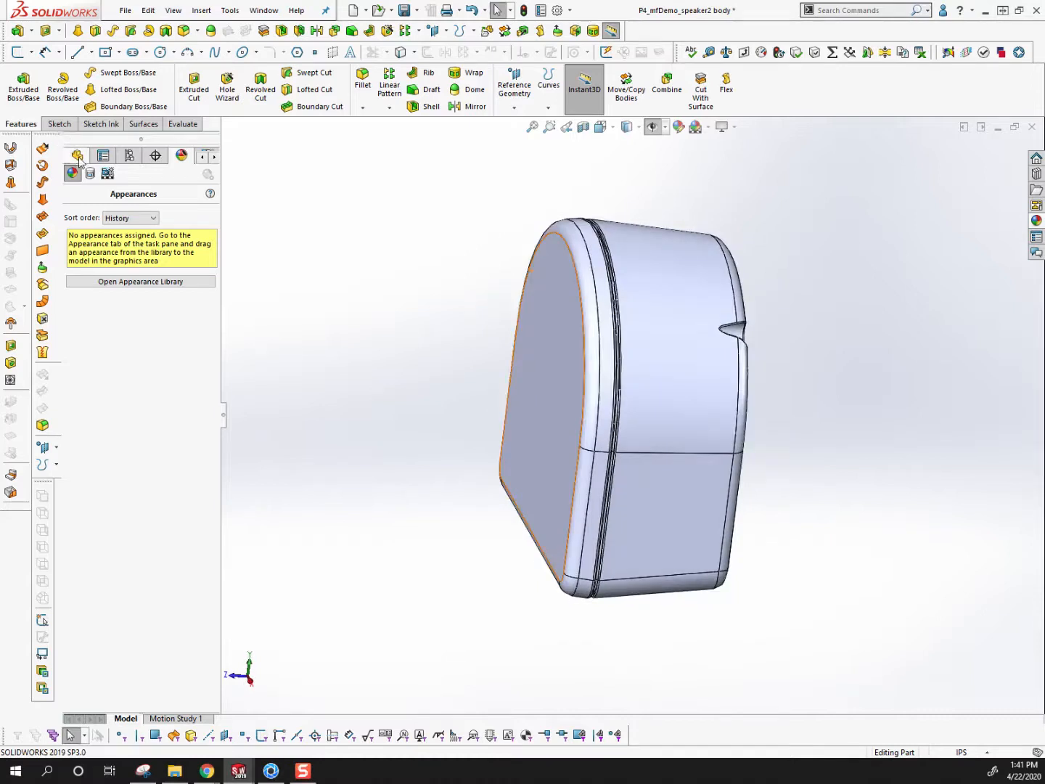
Assign a red body appearance (RGB 255, 0, 0) to the first Speaker Jensen solid body, the driver frame, and hide the Fillet5 housing
click(78, 156)
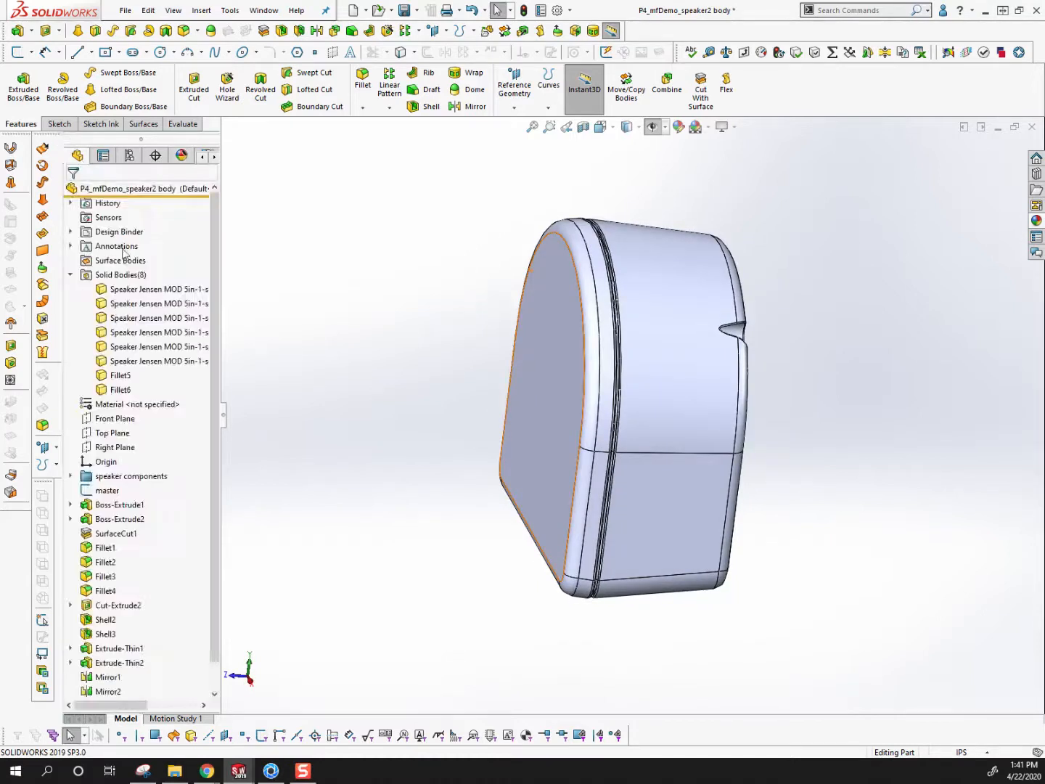
right_click(135, 293)
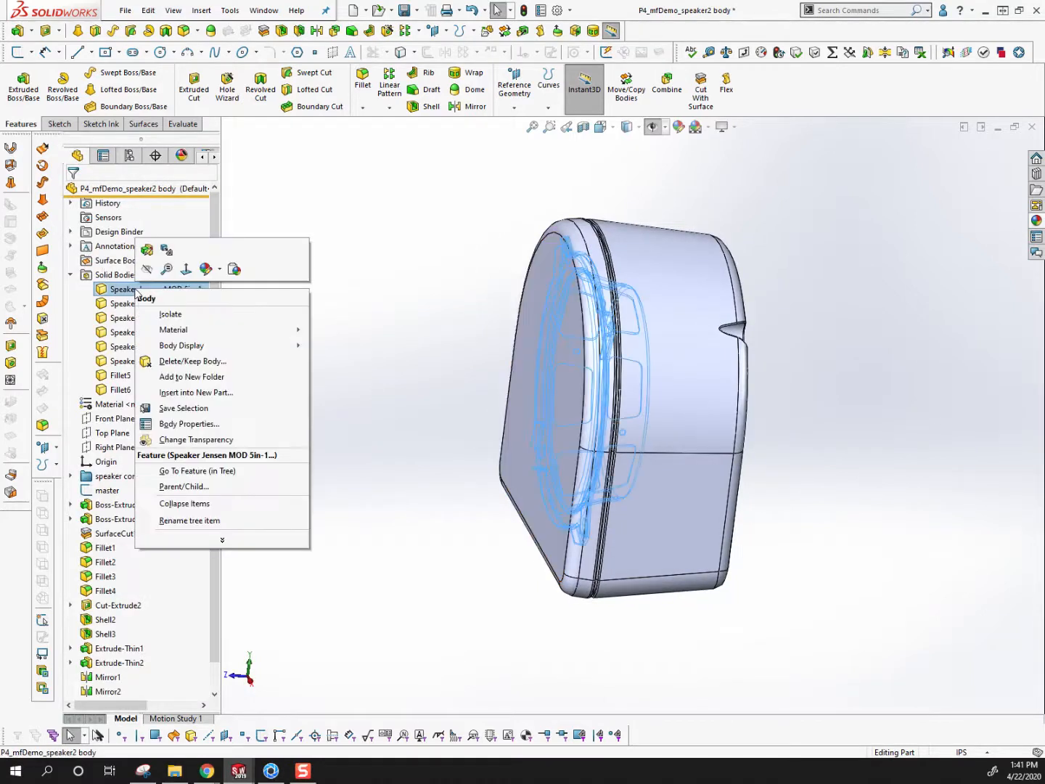
click(219, 272)
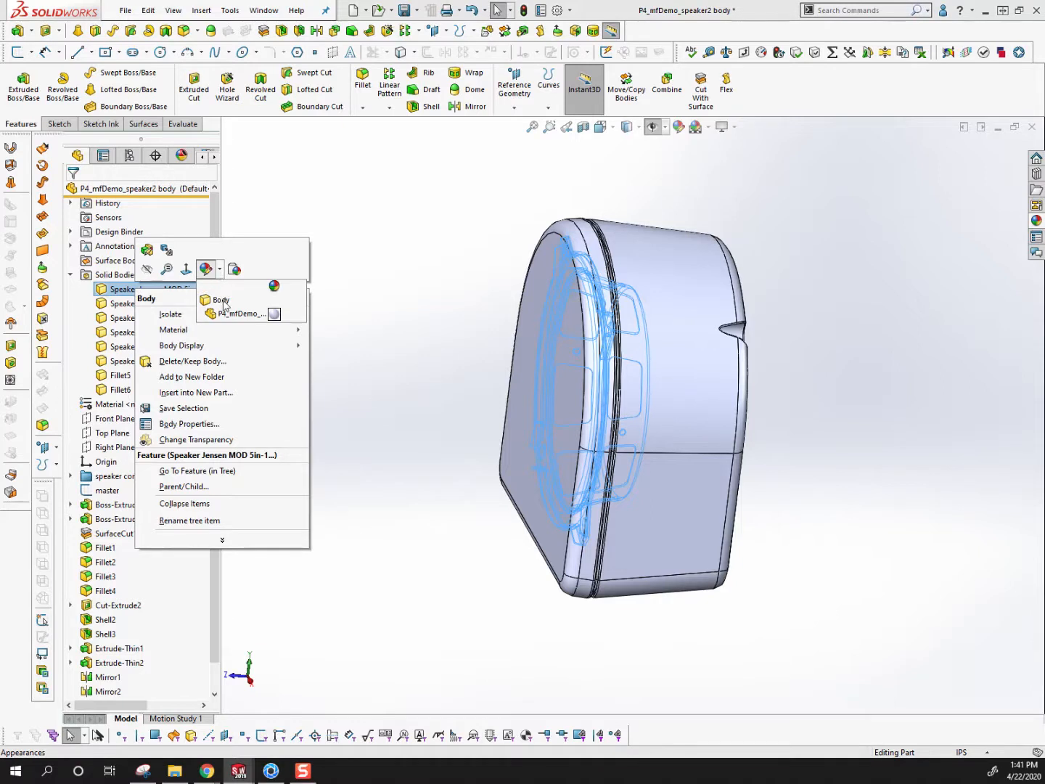
click(271, 315)
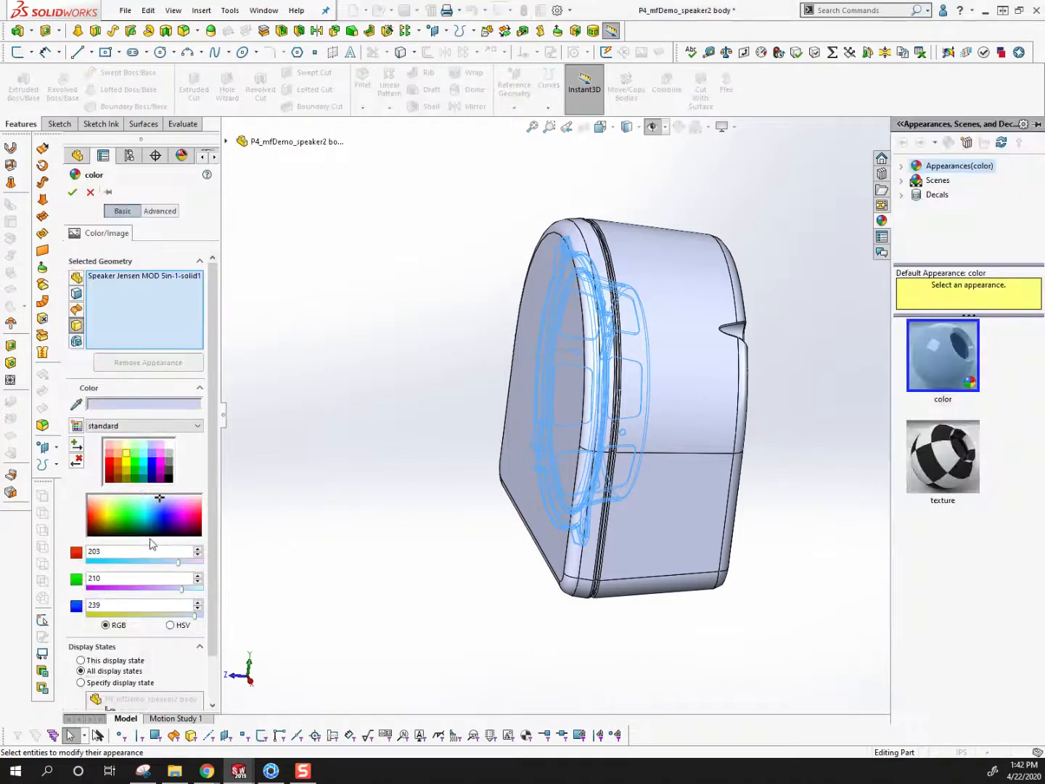
click(109, 464)
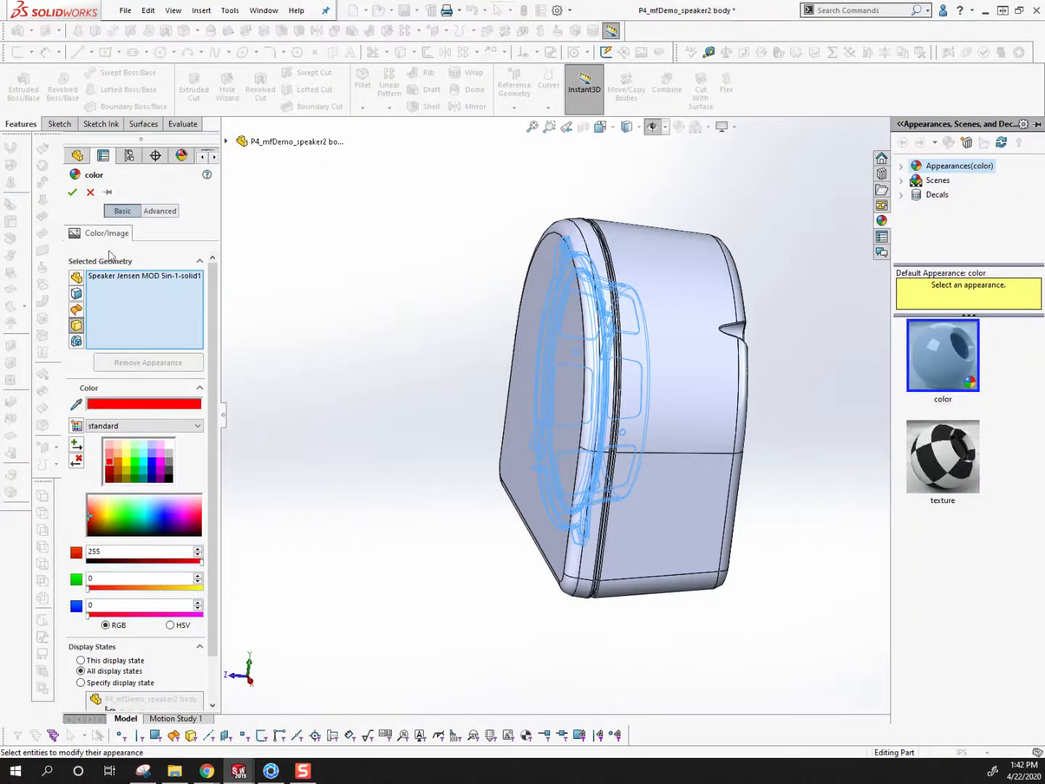
click(73, 192)
right_click(639, 258)
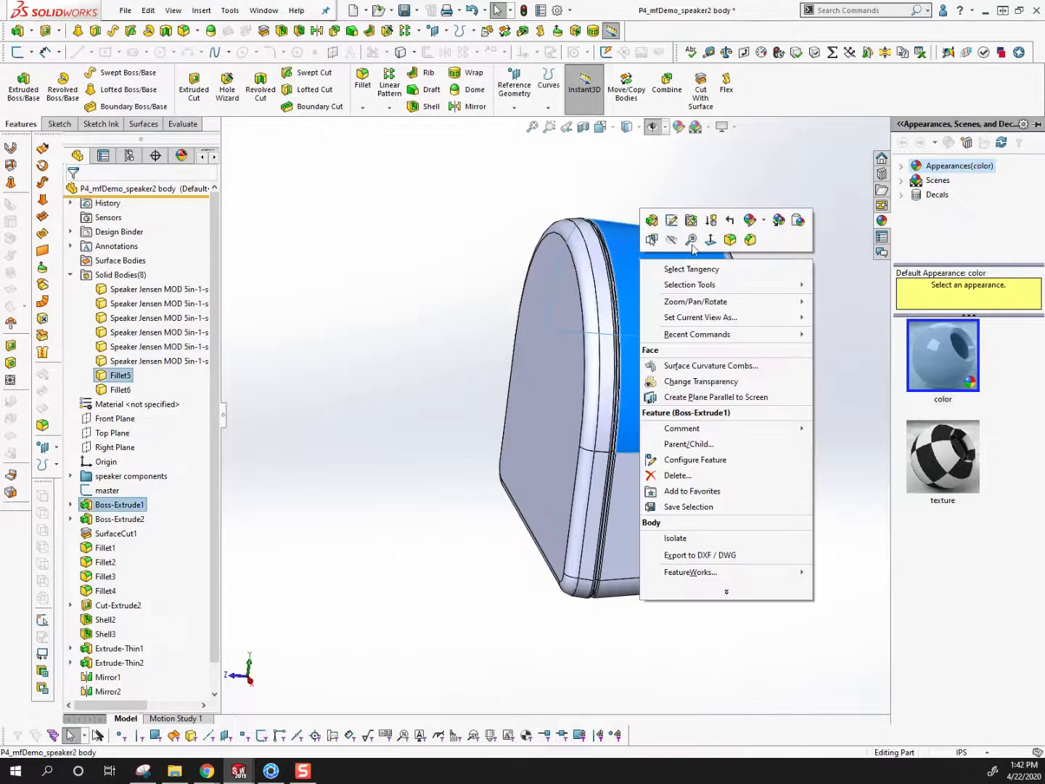
click(671, 239)
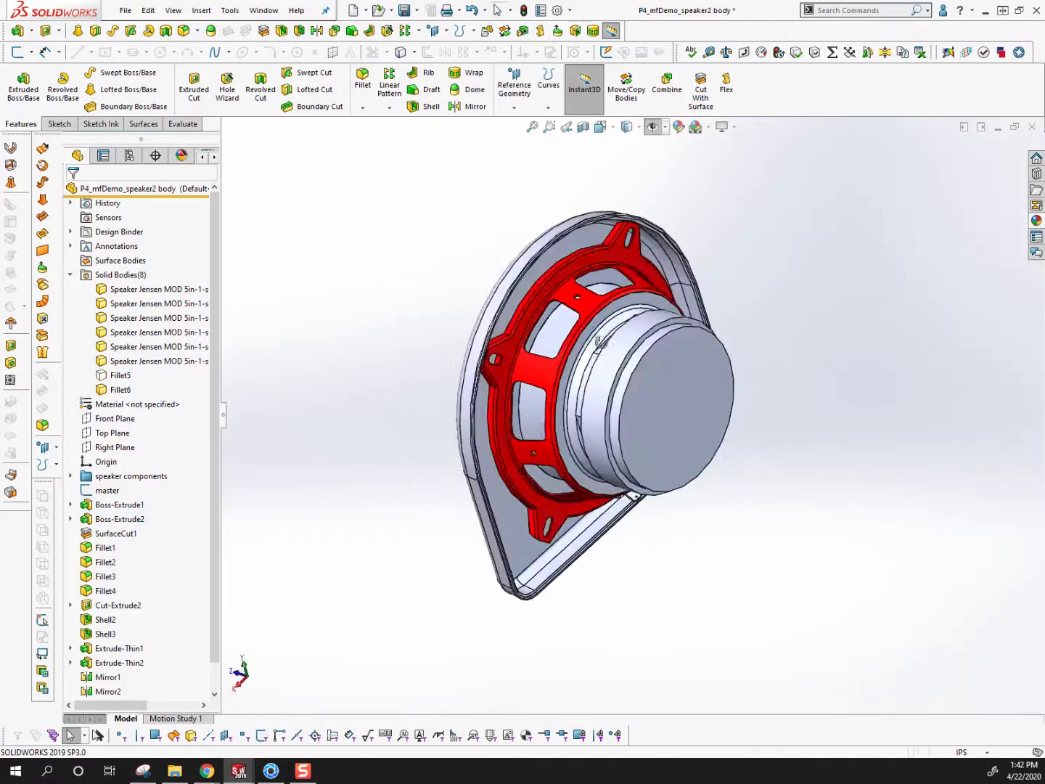
Assign a green body appearance (RGB 0, 255, 0) to the second Speaker Jensen solid body, the ring behind the red frame
right_click(131, 361)
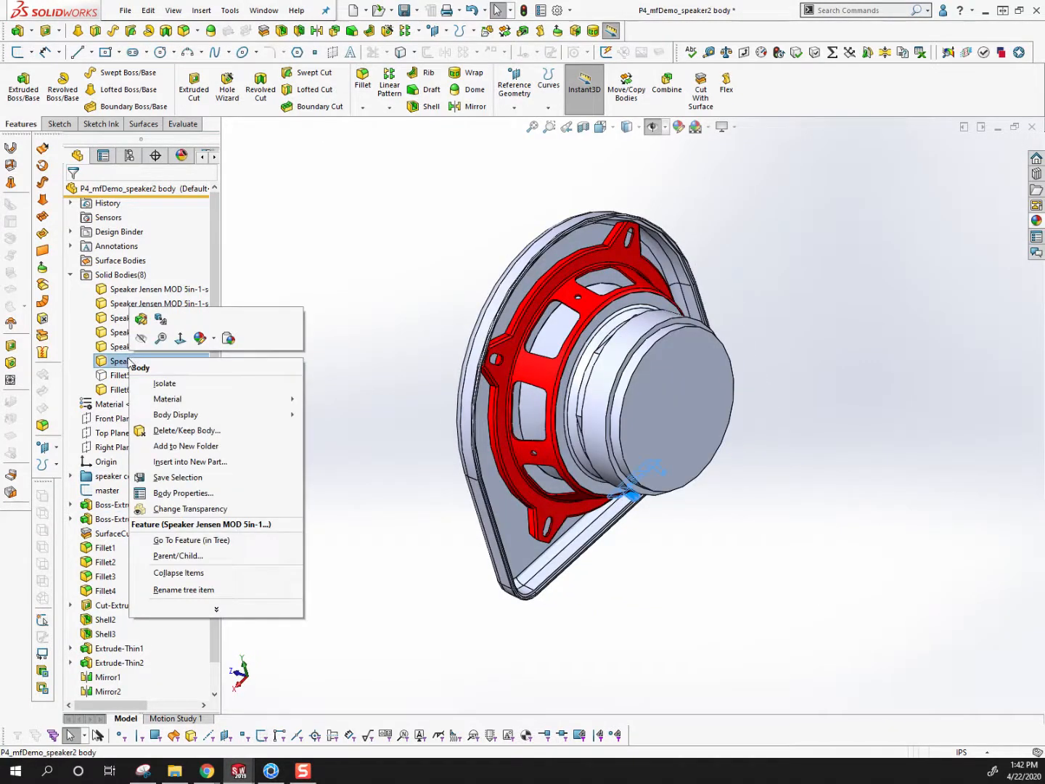
click(107, 304)
right_click(107, 305)
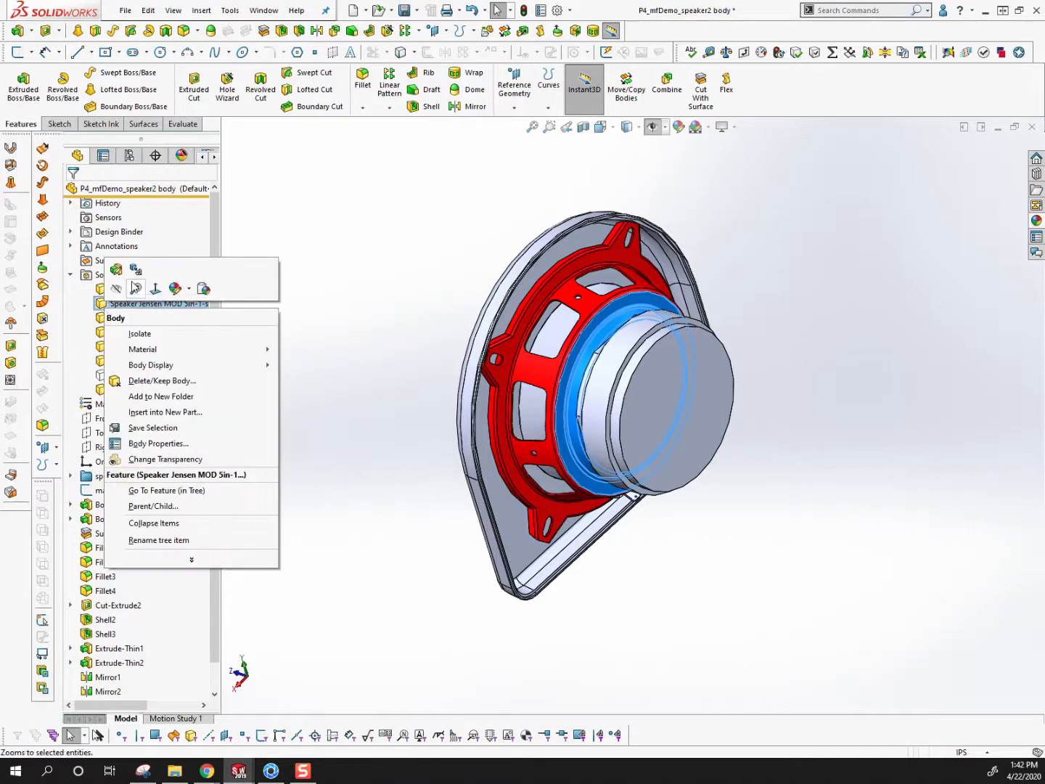
click(187, 290)
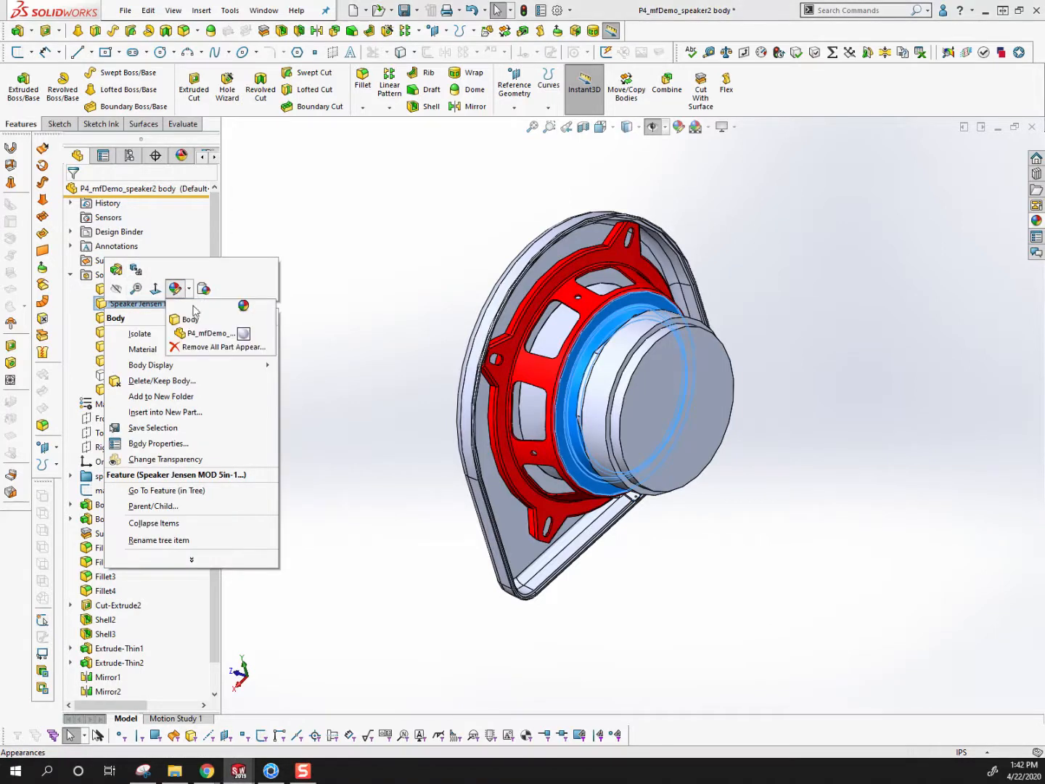
click(243, 333)
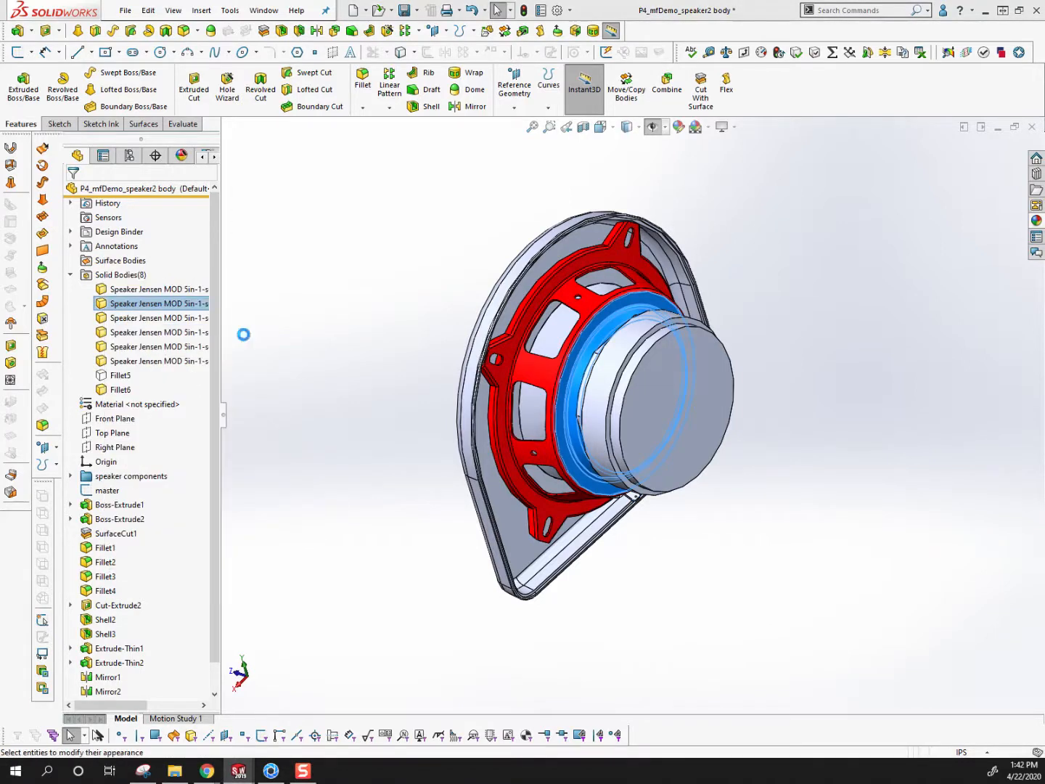
click(116, 506)
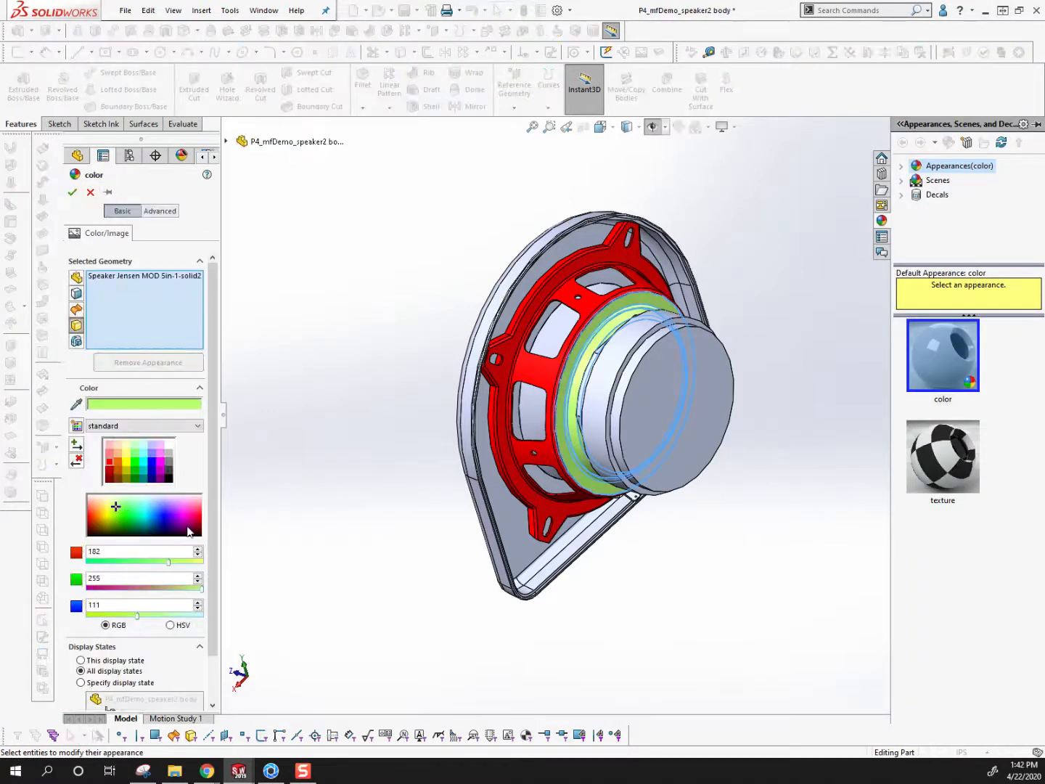
click(148, 510)
click(124, 510)
click(113, 502)
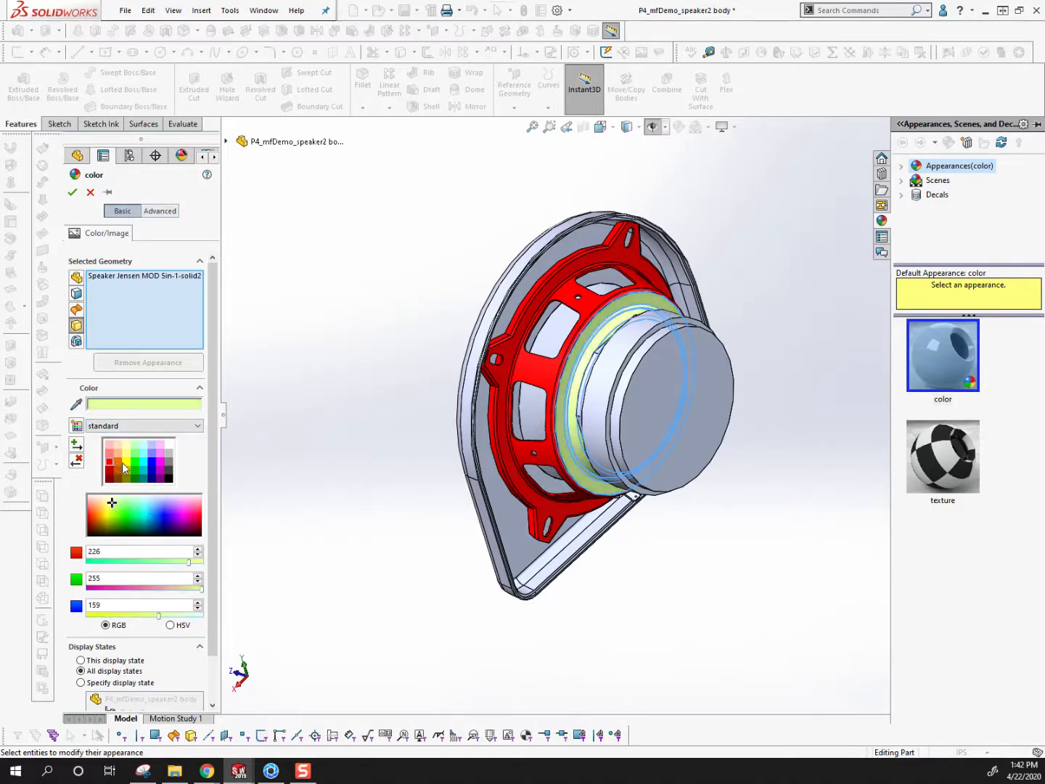
click(134, 468)
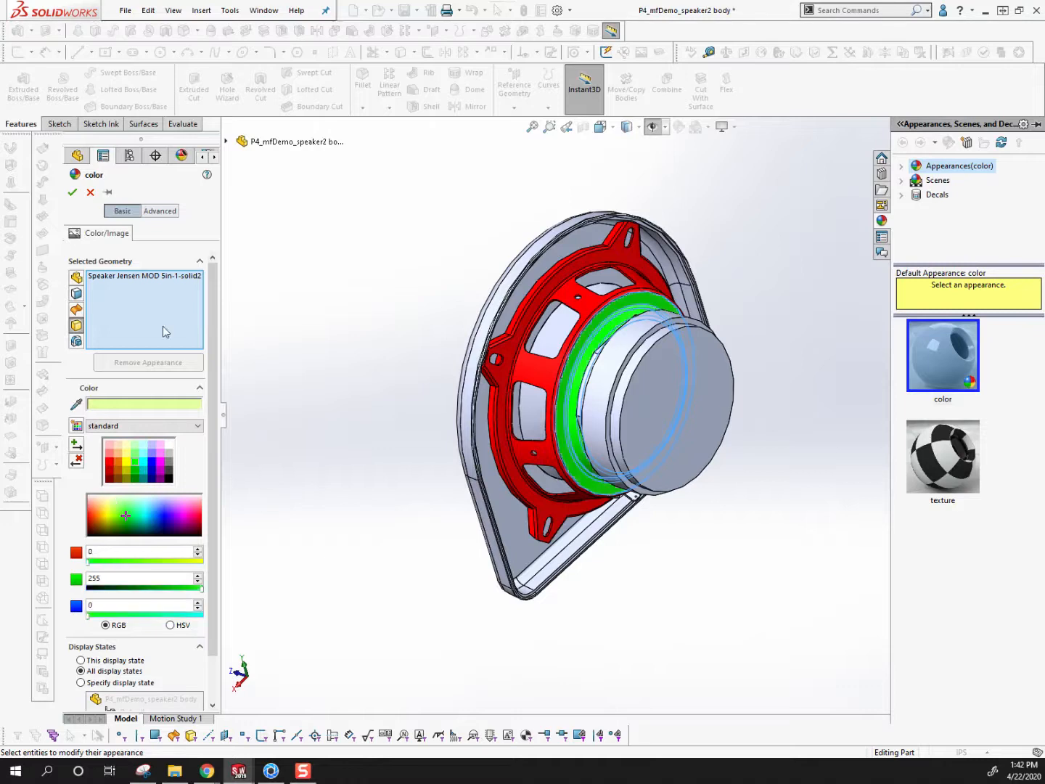
click(72, 192)
Apply a green appearance (RGB 0, 255, 0) to the whole front cover body, Fillet6
right_click(516, 296)
key(Escape)
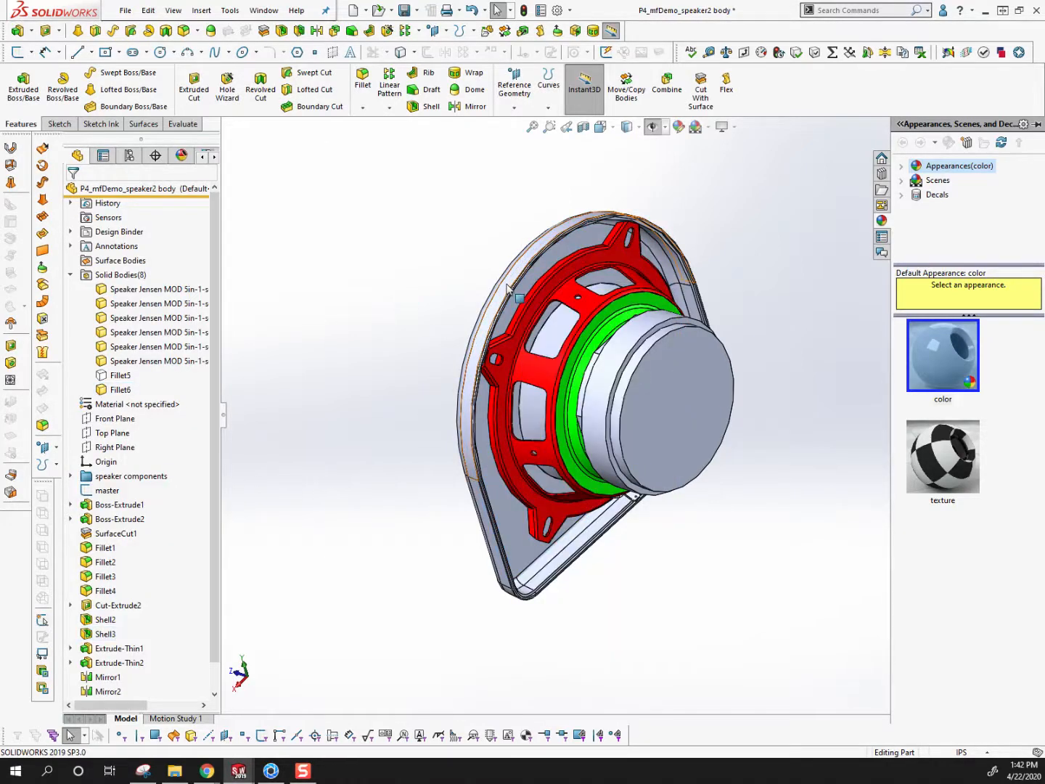
right_click(516, 293)
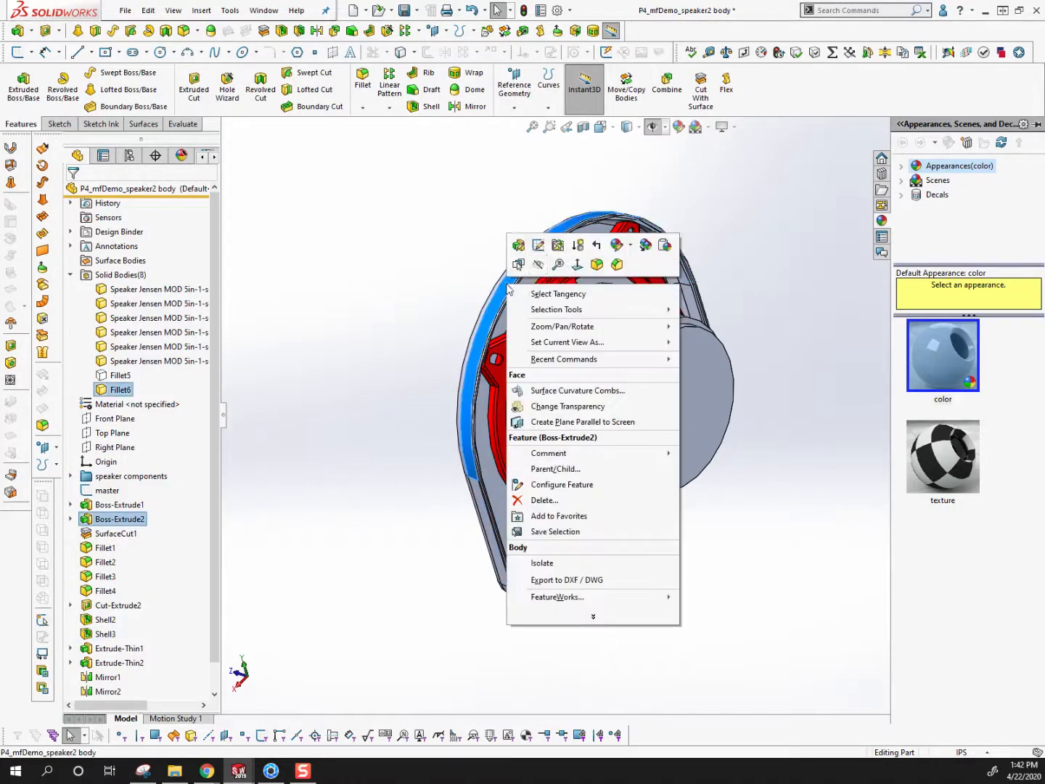
click(631, 249)
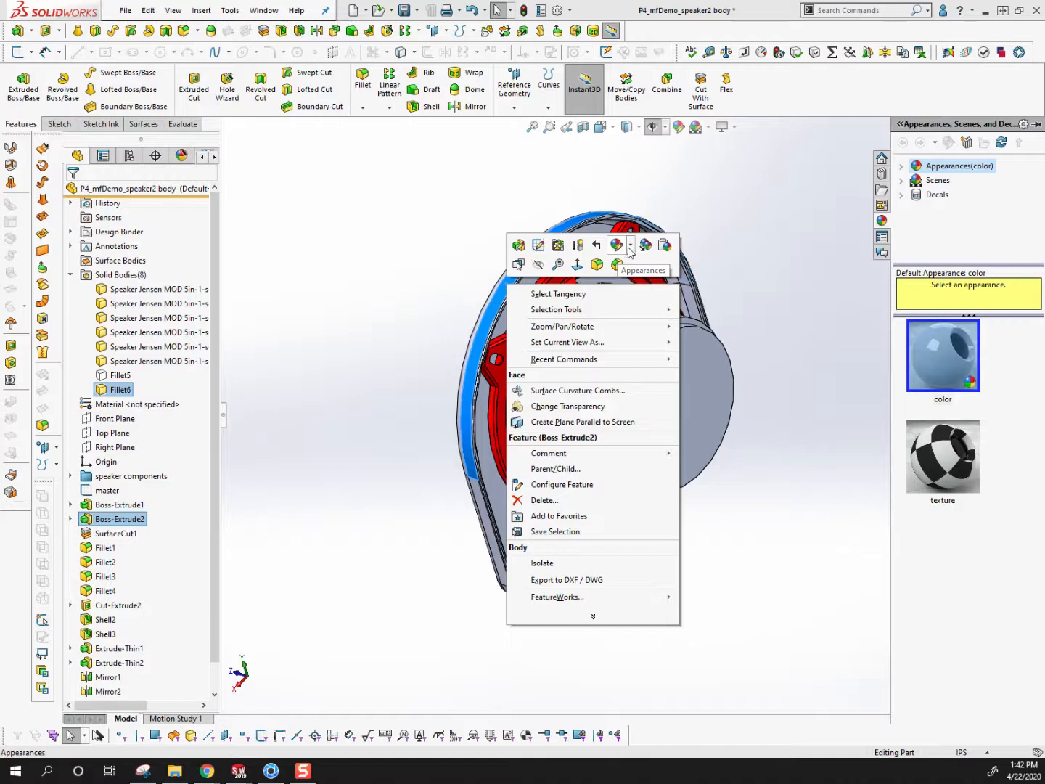
mouse_move(630, 256)
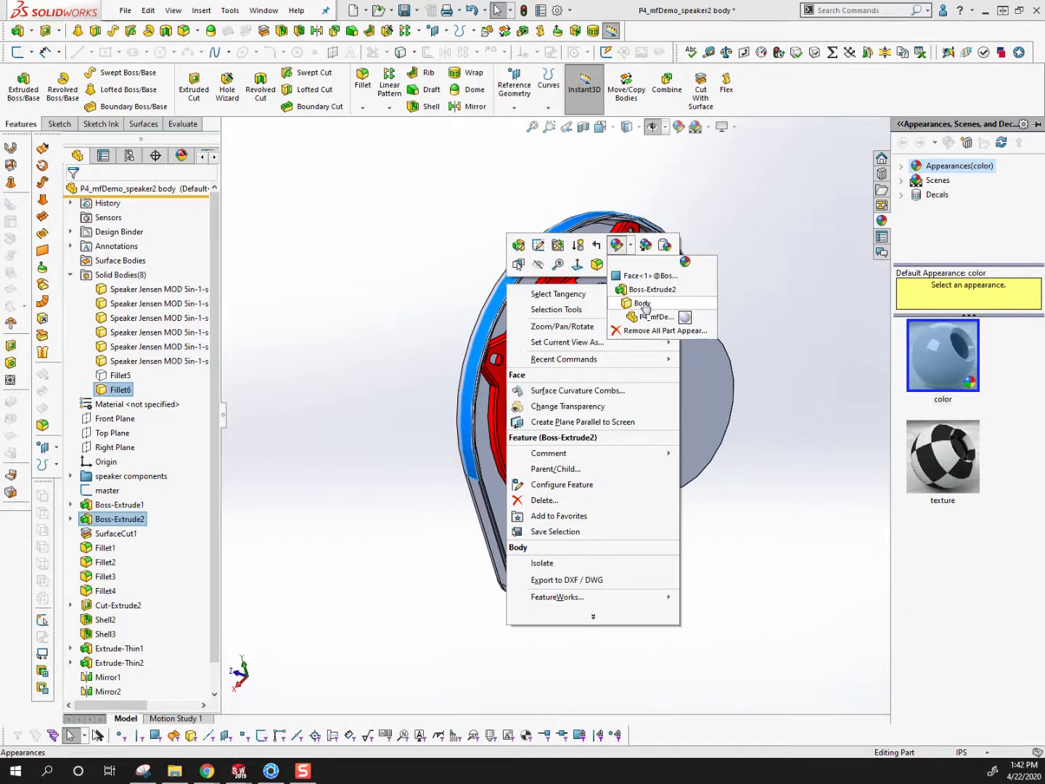
click(644, 304)
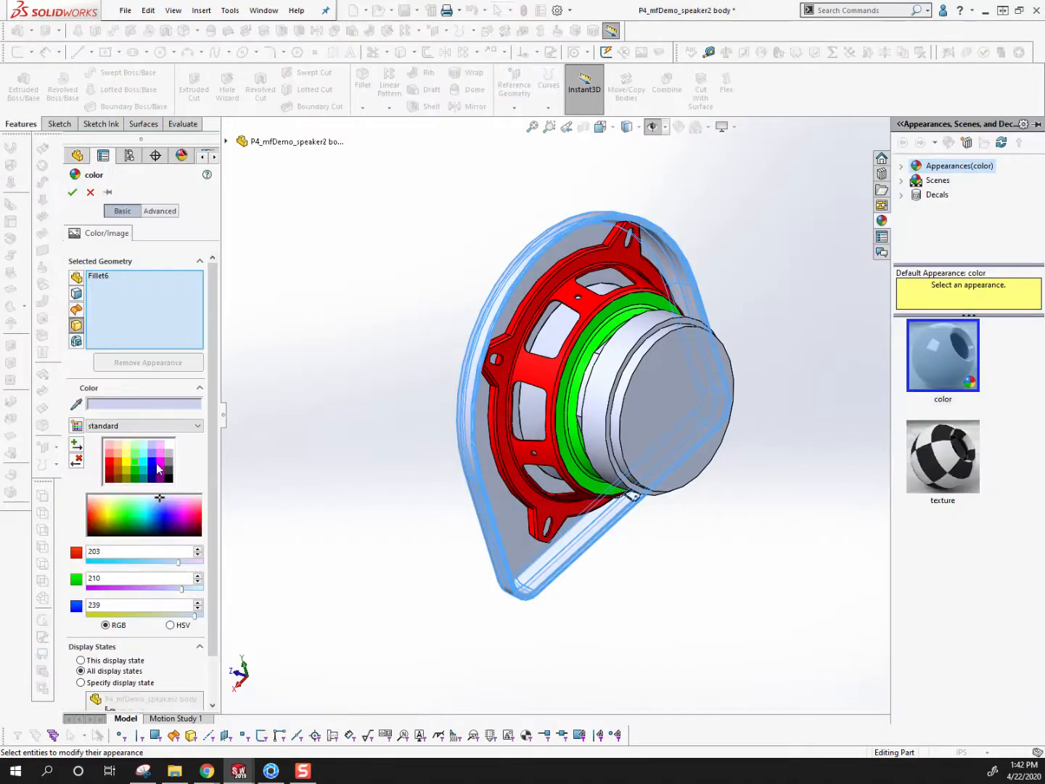
click(136, 465)
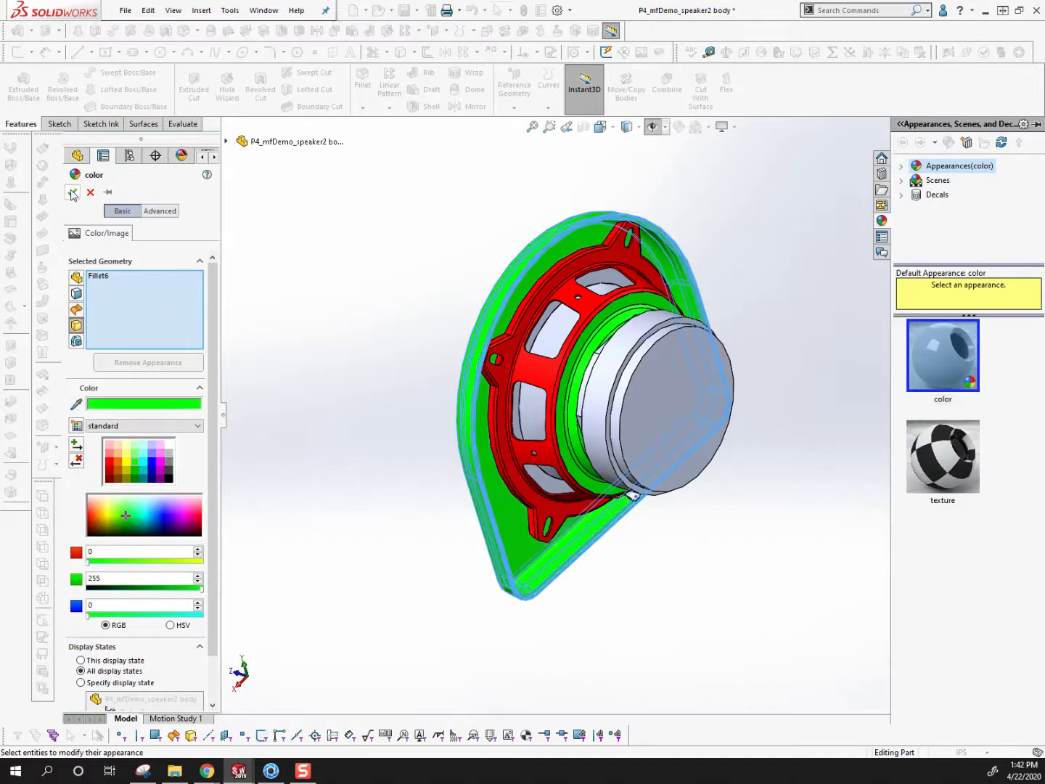
click(73, 193)
Assign a light blue body appearance to the speaker cone inside the red frame
middle_drag(638, 399, 624, 377)
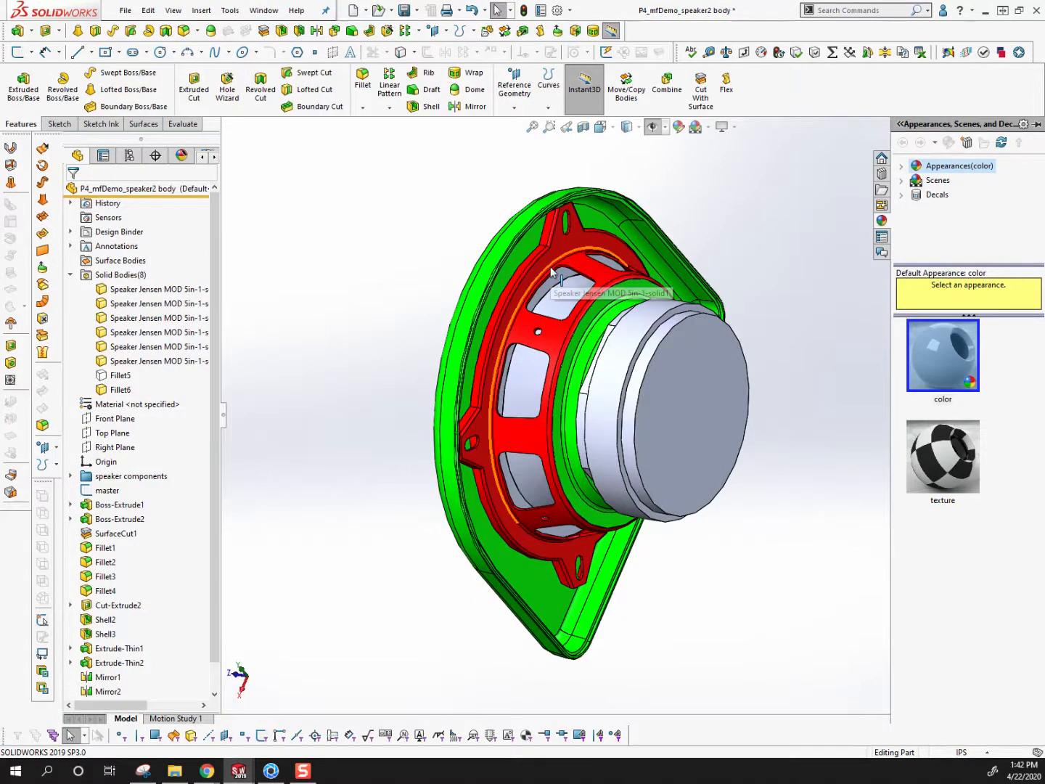
middle_drag(551, 271, 617, 341)
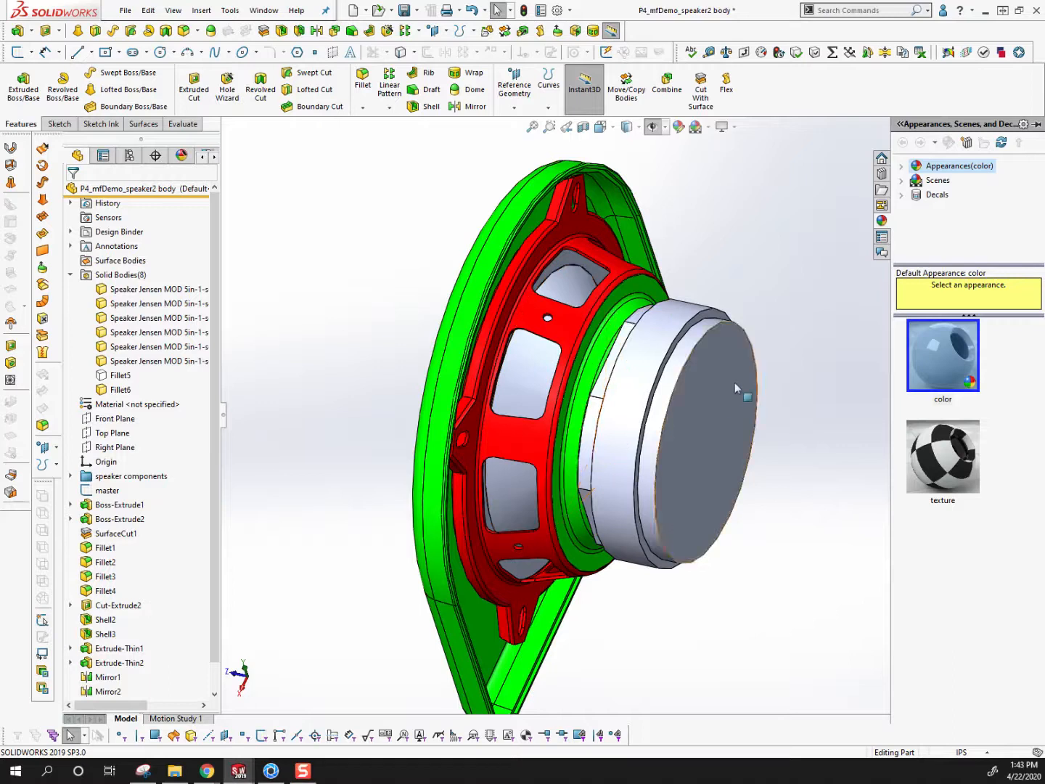
right_click(527, 349)
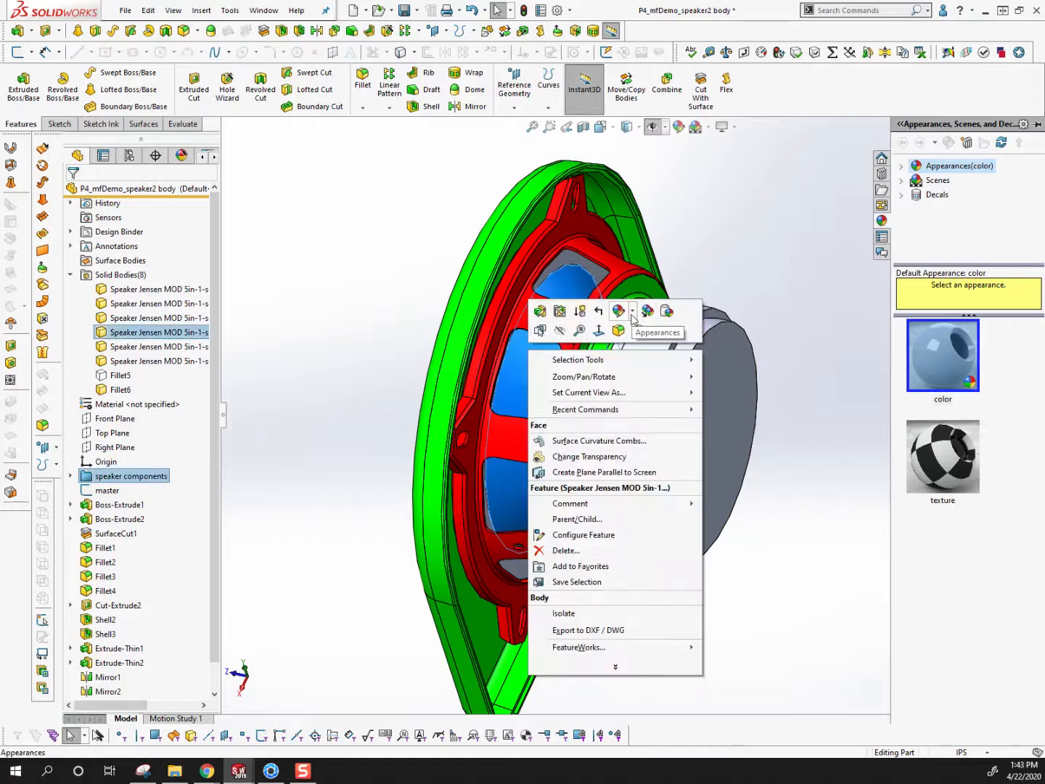
click(629, 320)
click(670, 371)
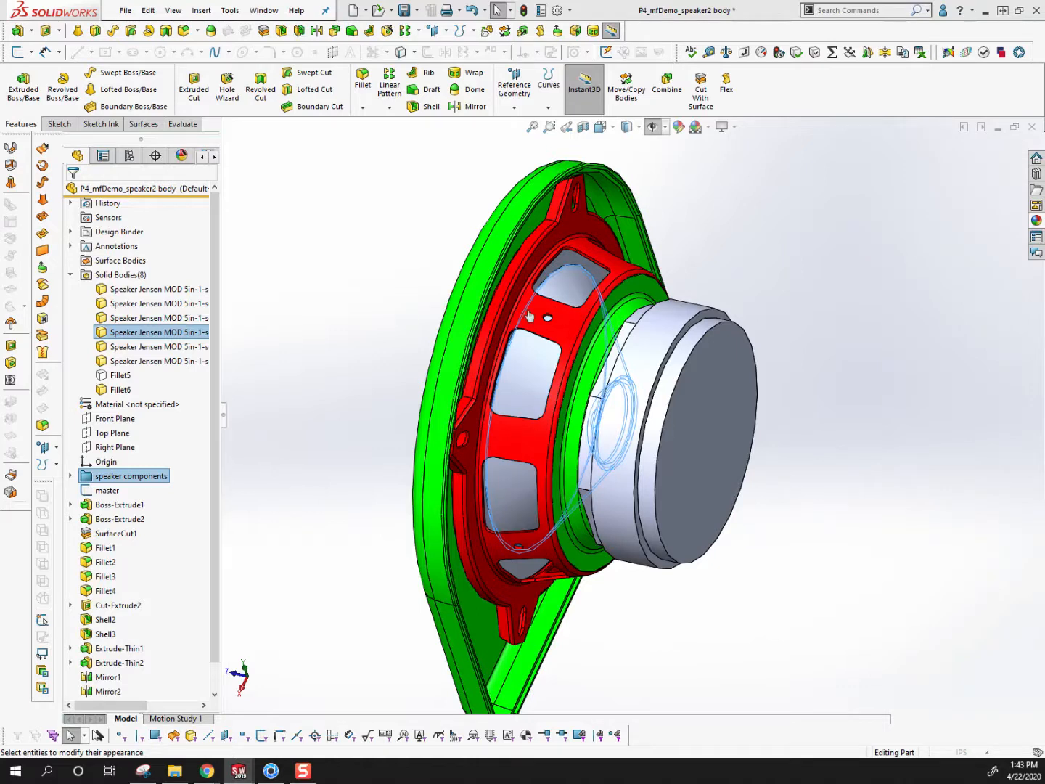
drag(102, 514, 147, 510)
click(73, 191)
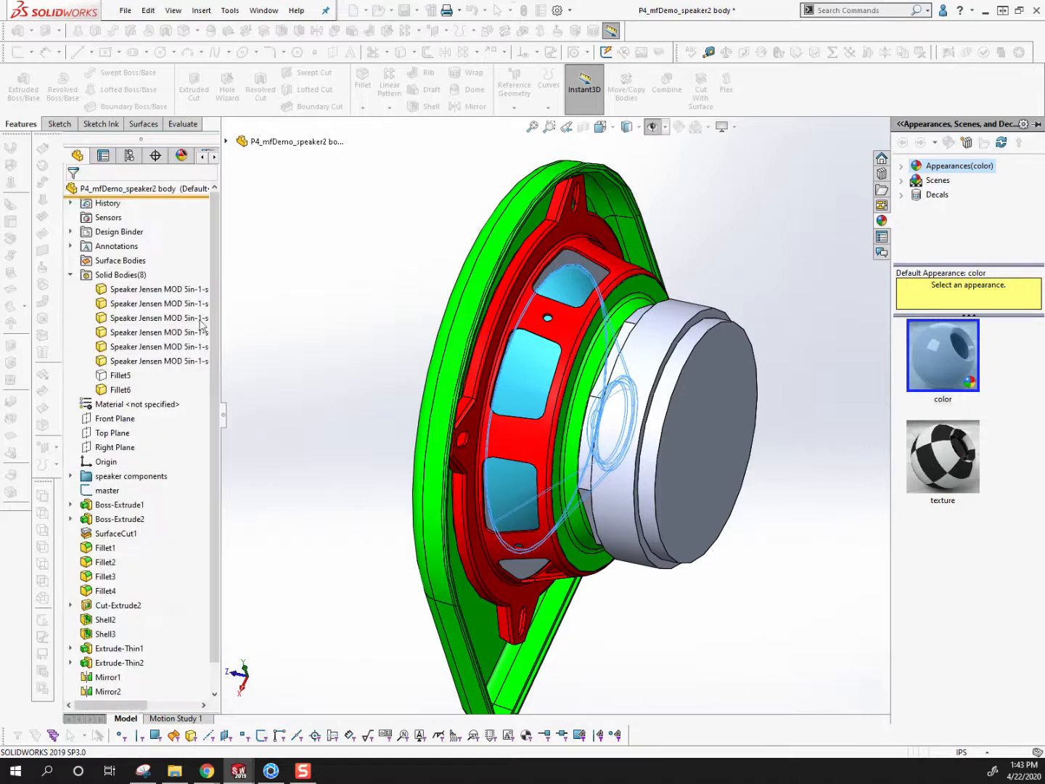
Show the hidden Fillet5 housing body again behind the green cover and clear the selection
middle_drag(485, 454, 275, 326)
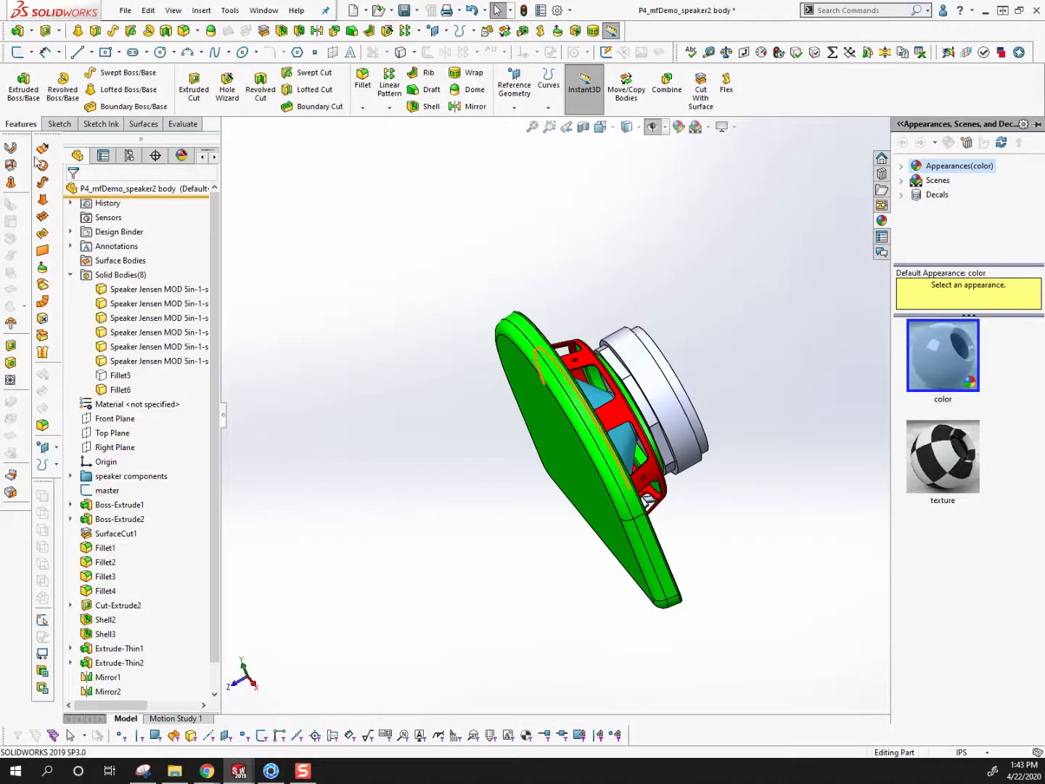
click(112, 376)
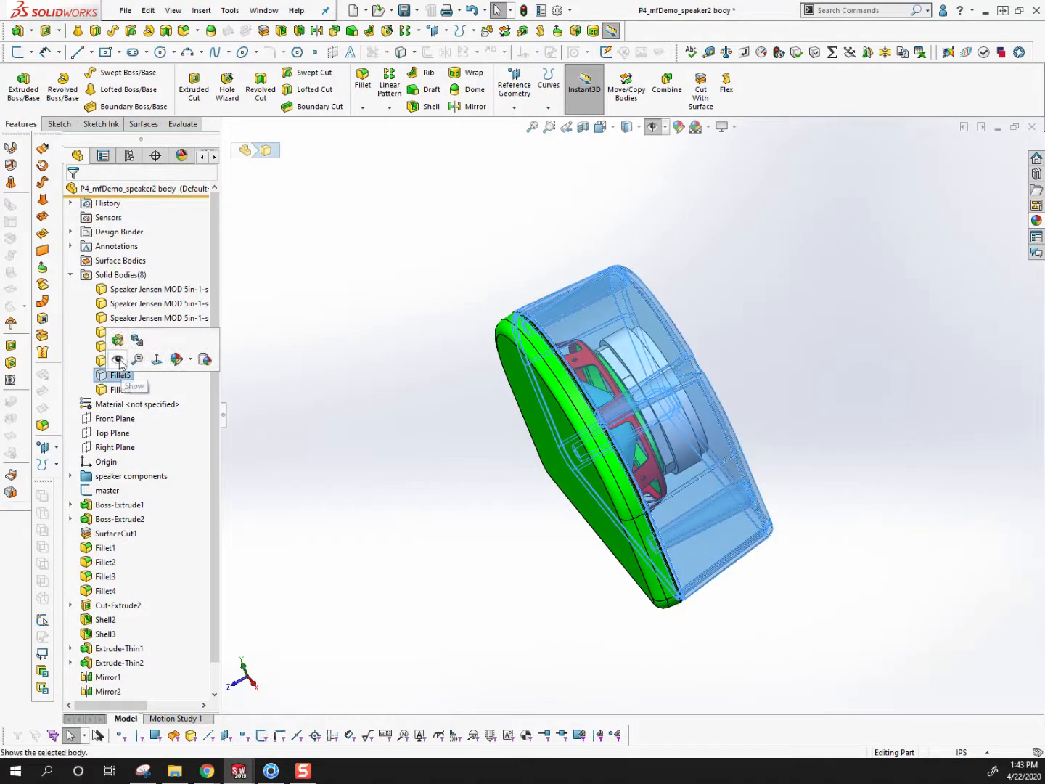
click(469, 481)
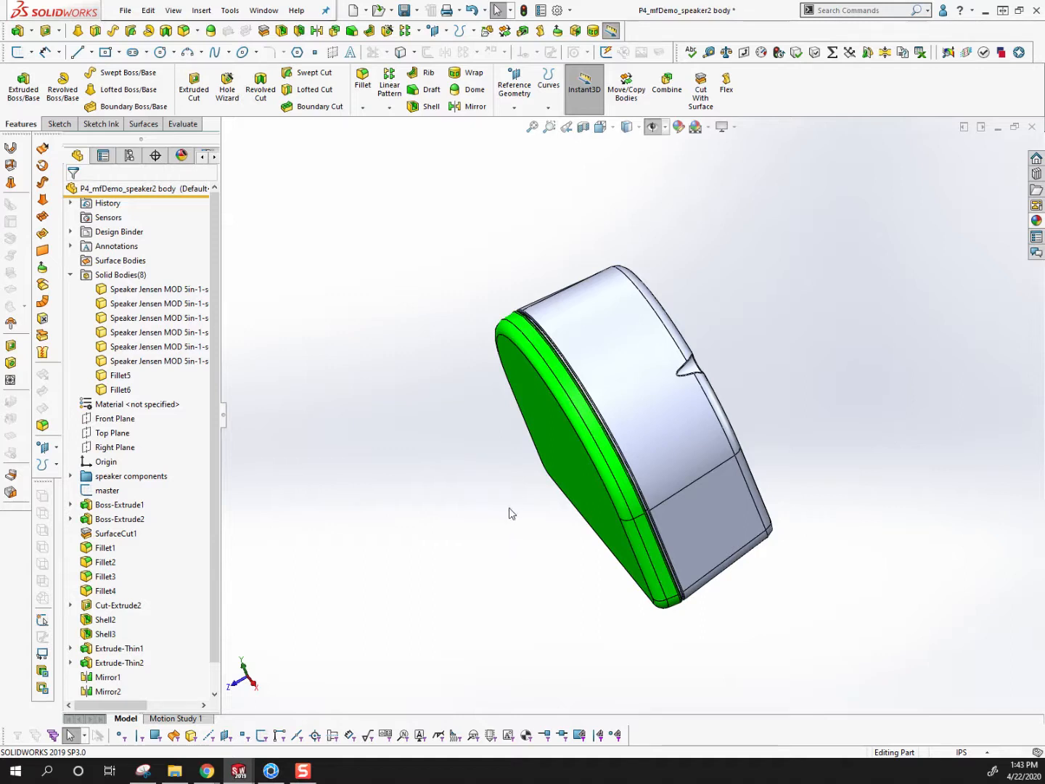
Switch to KeyShot, show the hidden P4_mfDemo speaker model in the scene, and hide the Cube
click(279, 777)
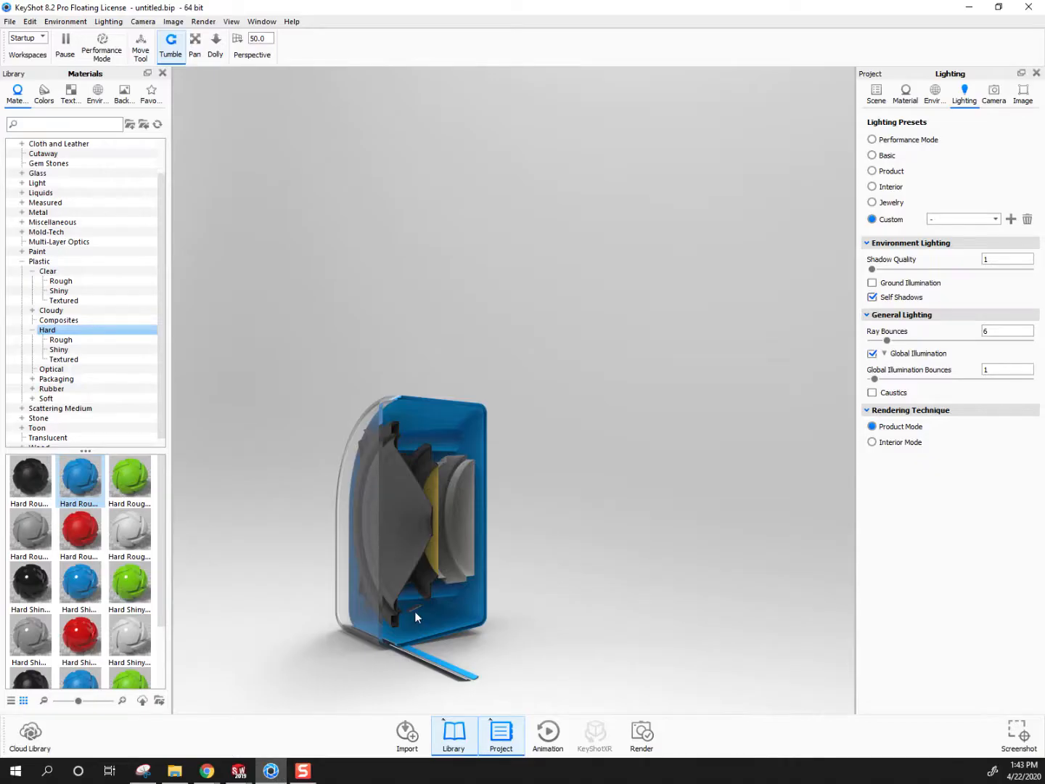
click(877, 94)
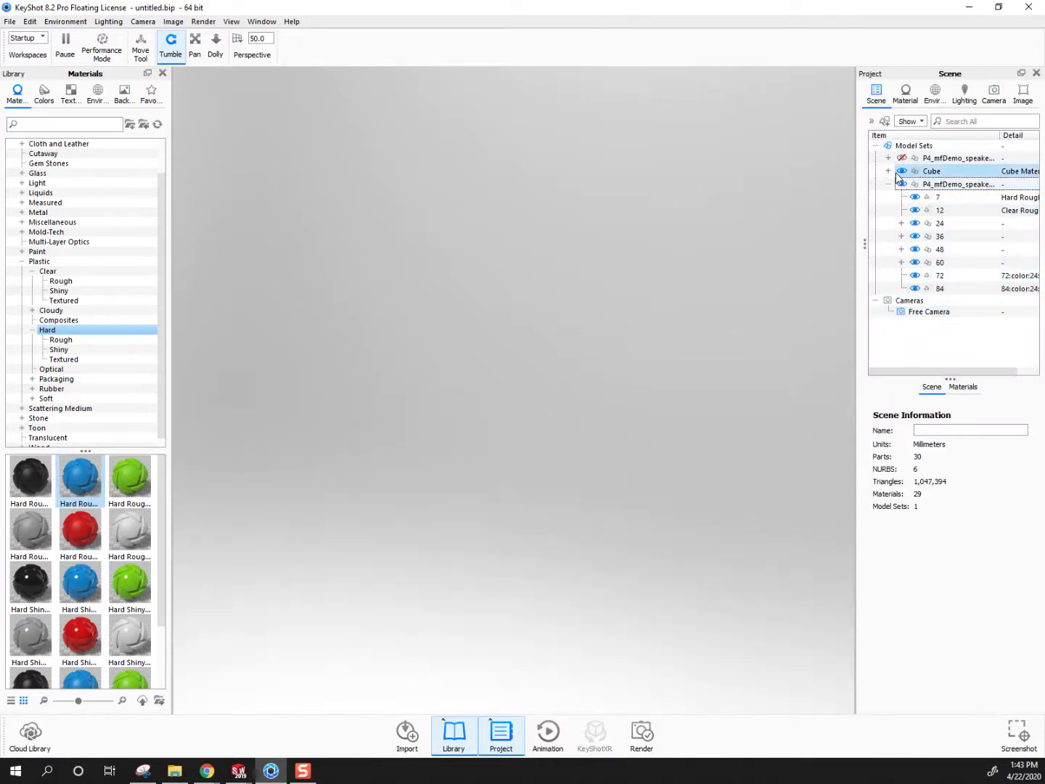
click(902, 158)
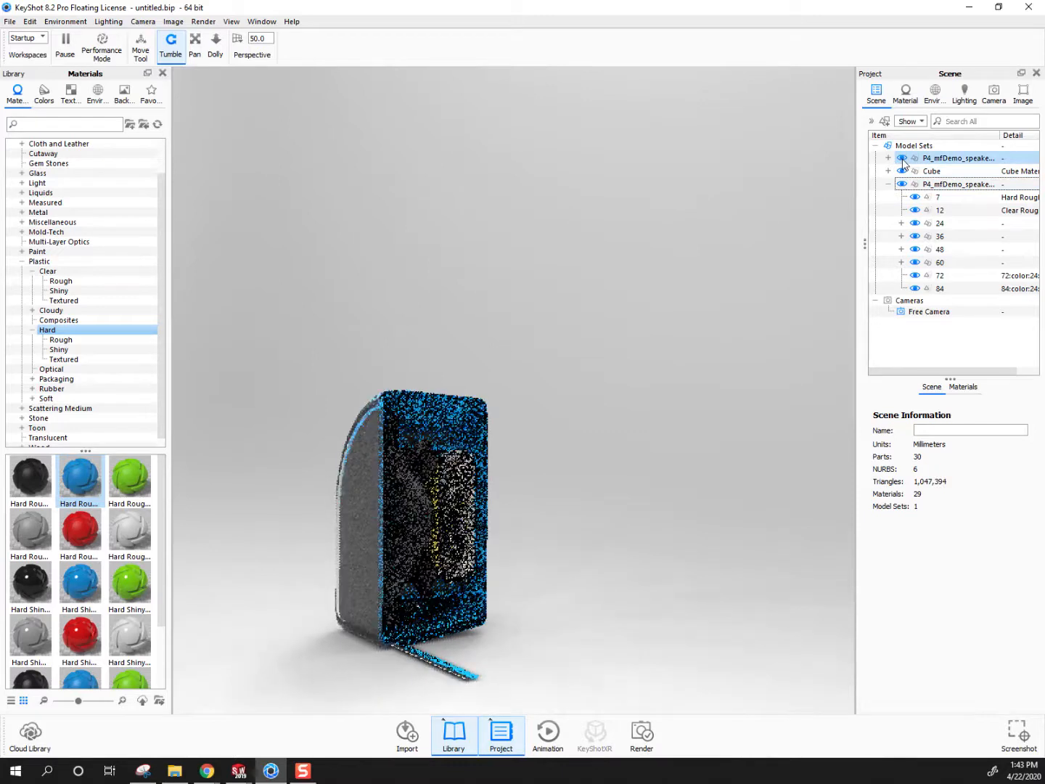
click(901, 170)
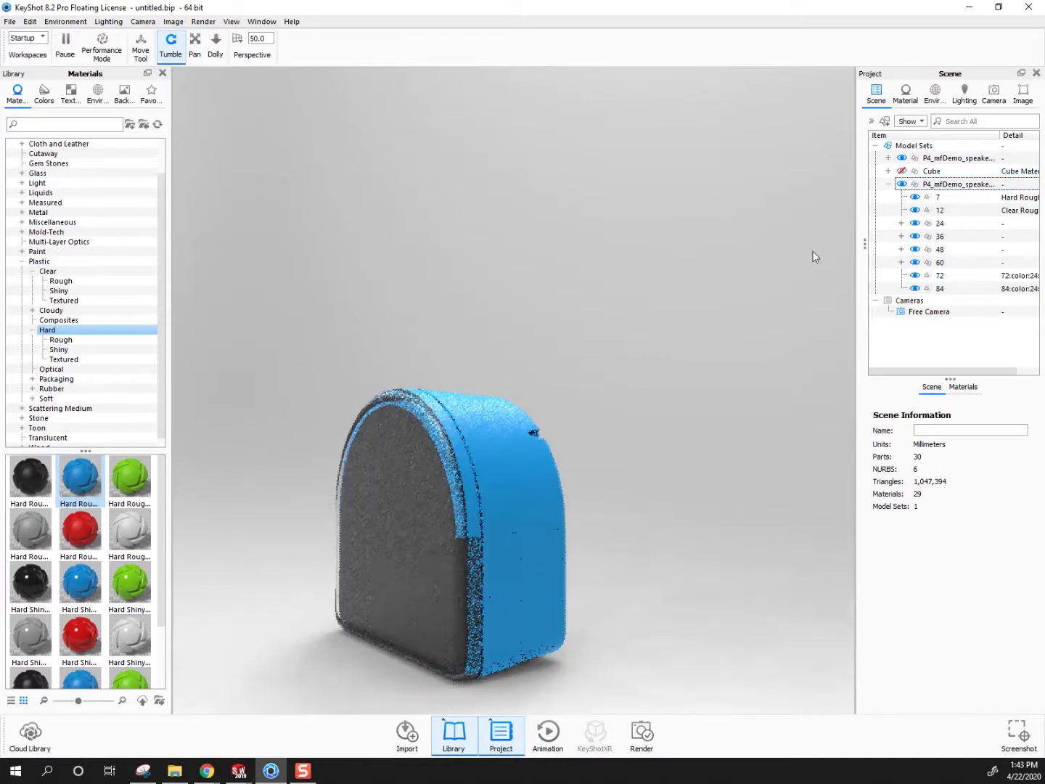
Hide the expanded P4_mfDemo speaker model listed below the Cube, leaving the other speaker model shown
drag(478, 558, 521, 504)
scroll(522, 505, up, 5)
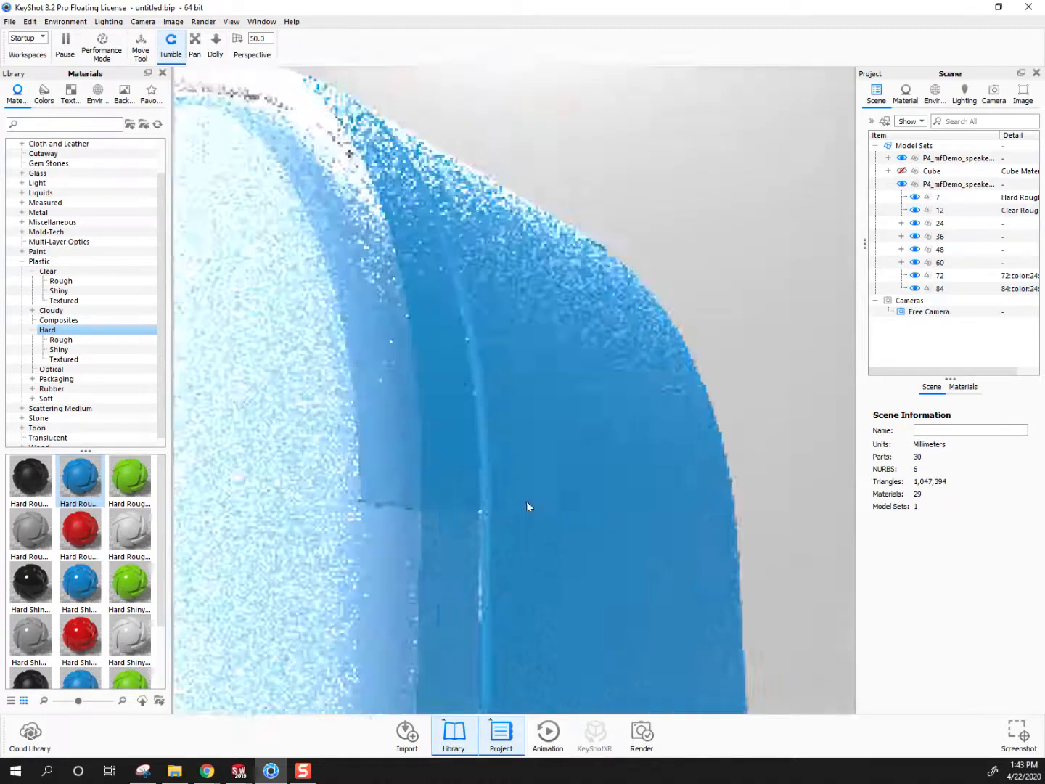
scroll(469, 535, down, 5)
drag(420, 557, 553, 586)
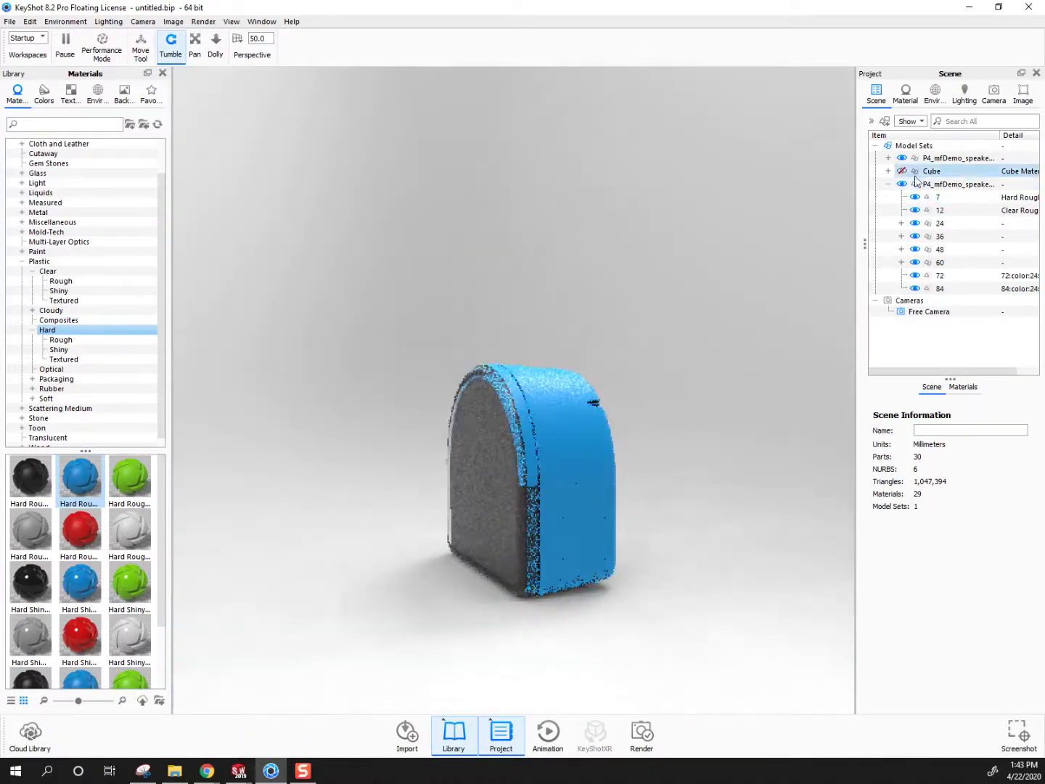
click(902, 185)
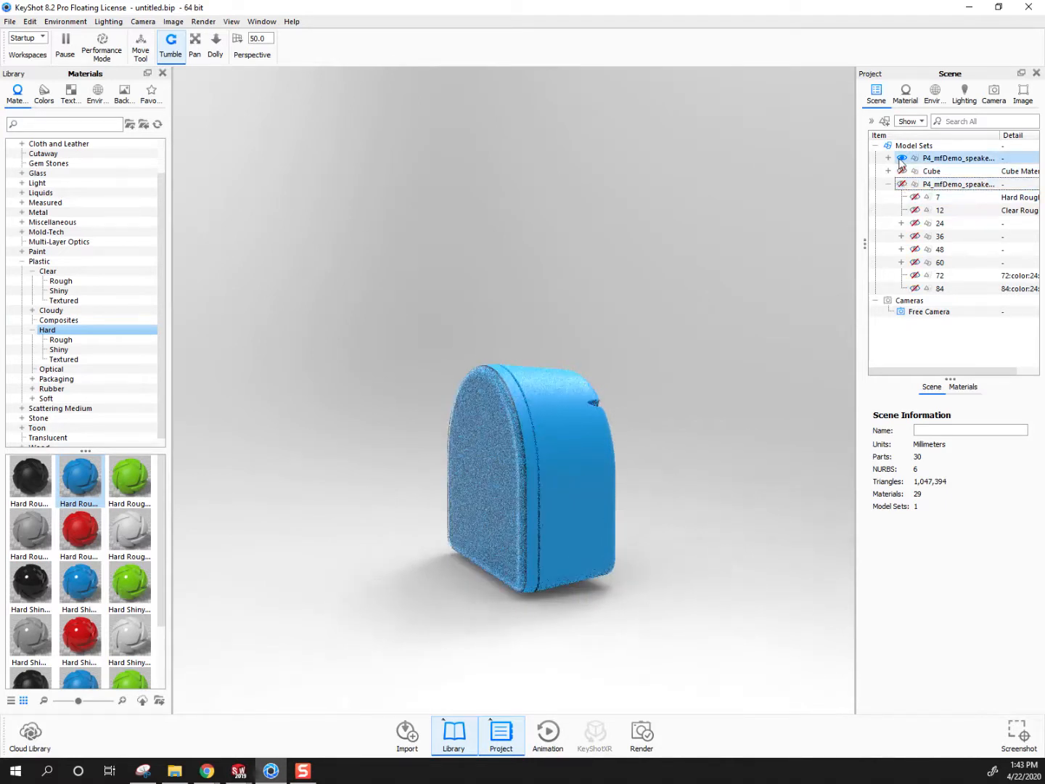
Switch the visible speaker from the first P4_mfDemo model to the expanded one and hide its clear front cover, part 12
click(901, 157)
click(902, 185)
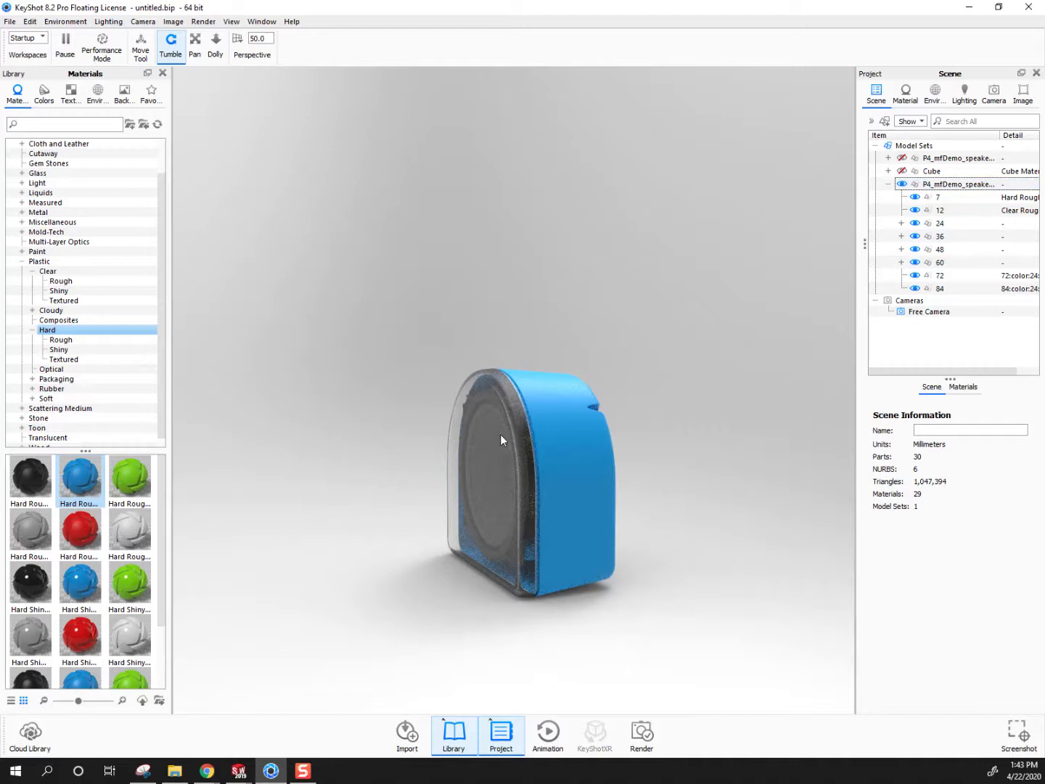
click(911, 210)
click(914, 210)
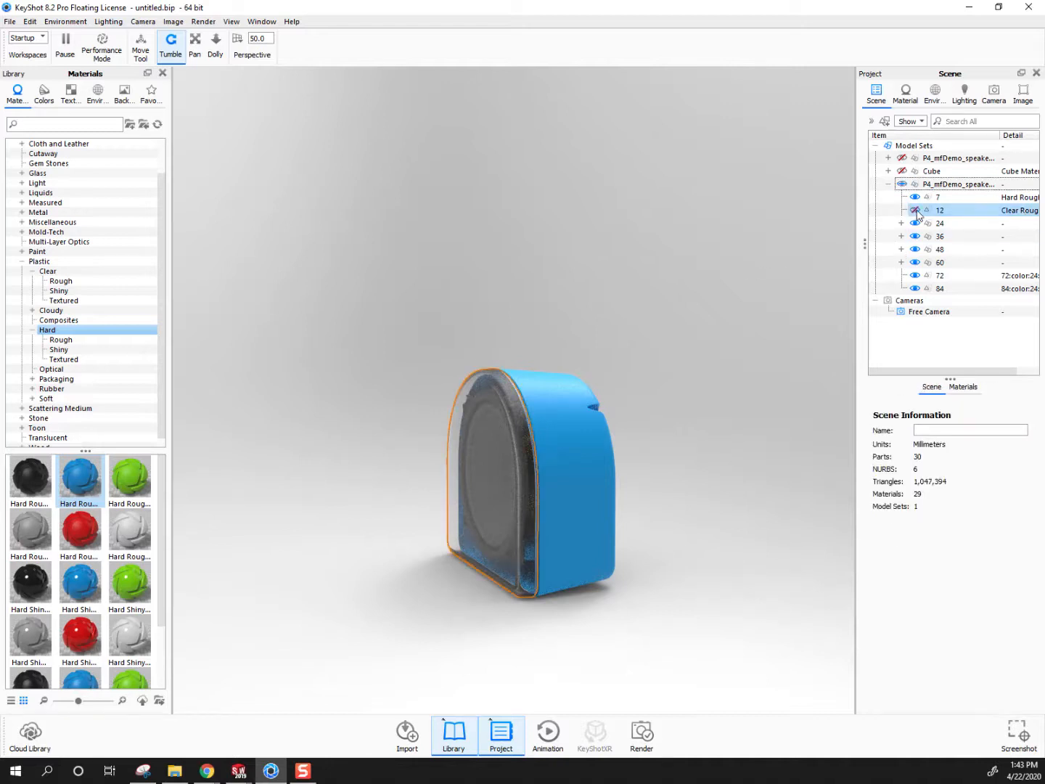
Add a sphere to the scene and position it in front of the speaker cone at about X 0.13, Y 3.15, Z 0.87
drag(530, 527, 599, 493)
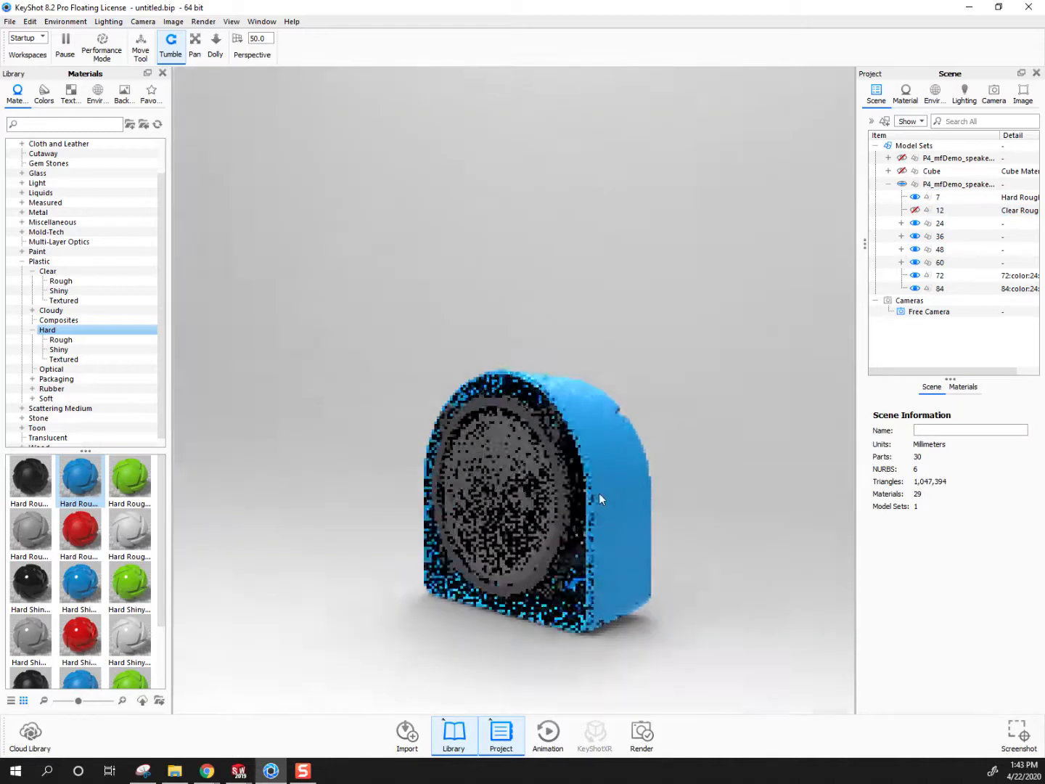
scroll(599, 481, up, 5)
scroll(597, 484, down, 3)
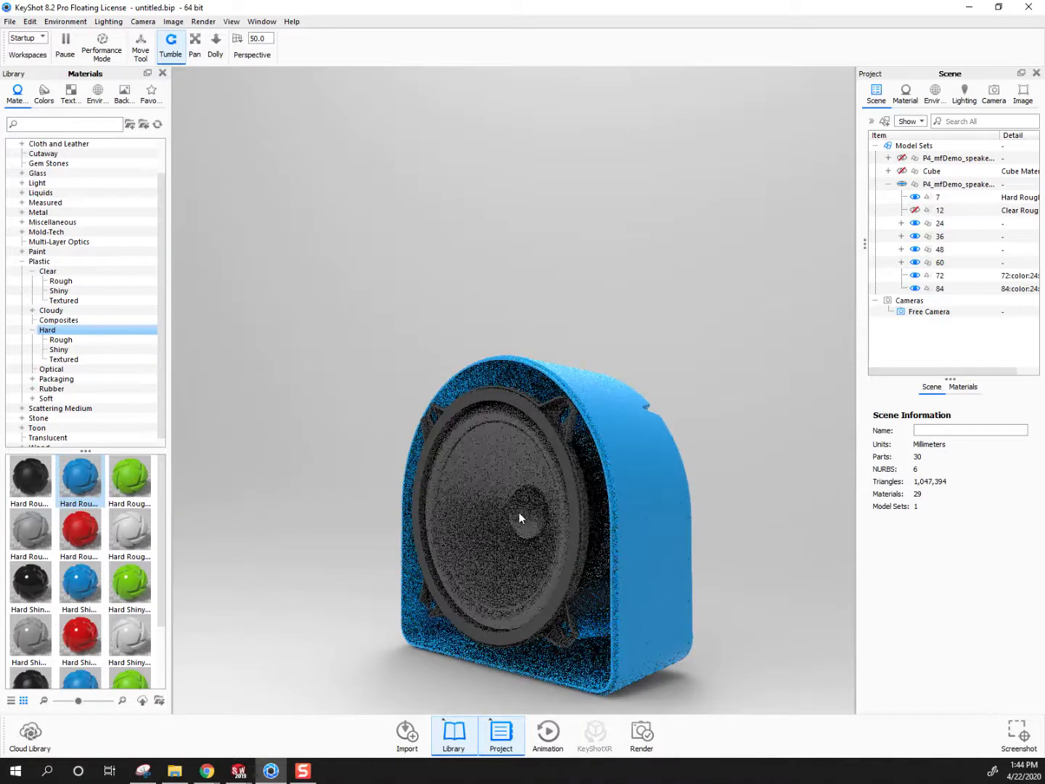
click(30, 21)
mouse_move(65, 21)
mouse_move(32, 23)
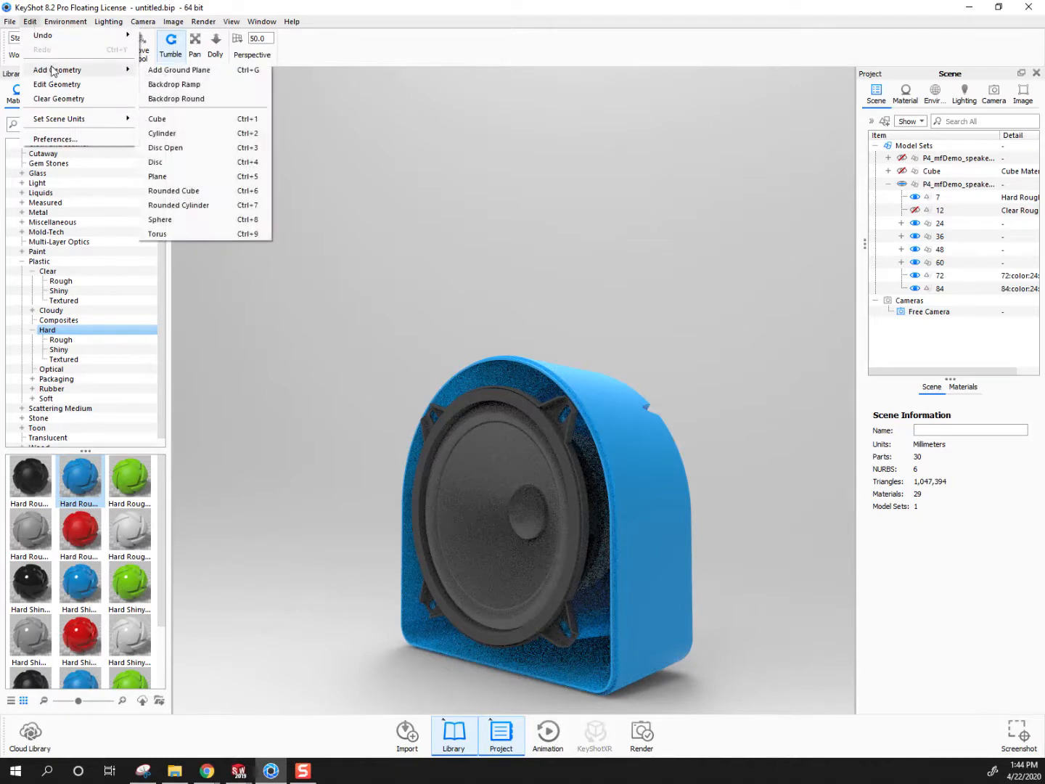
mouse_move(47, 74)
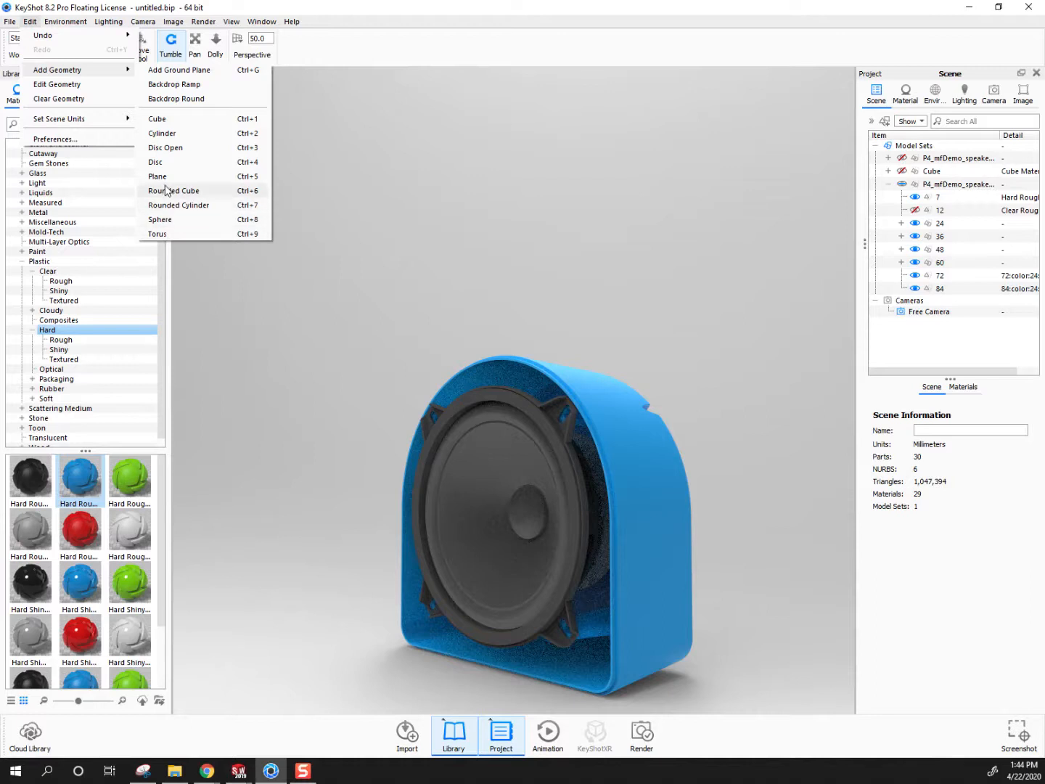
click(161, 221)
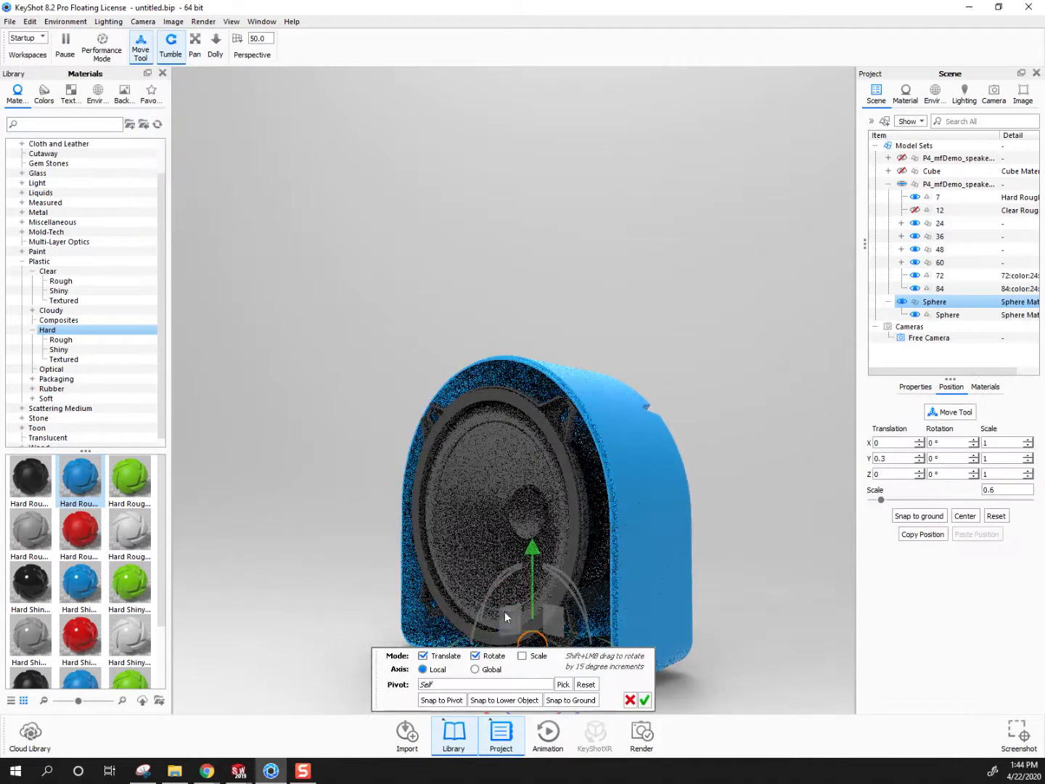
drag(531, 552, 411, 538)
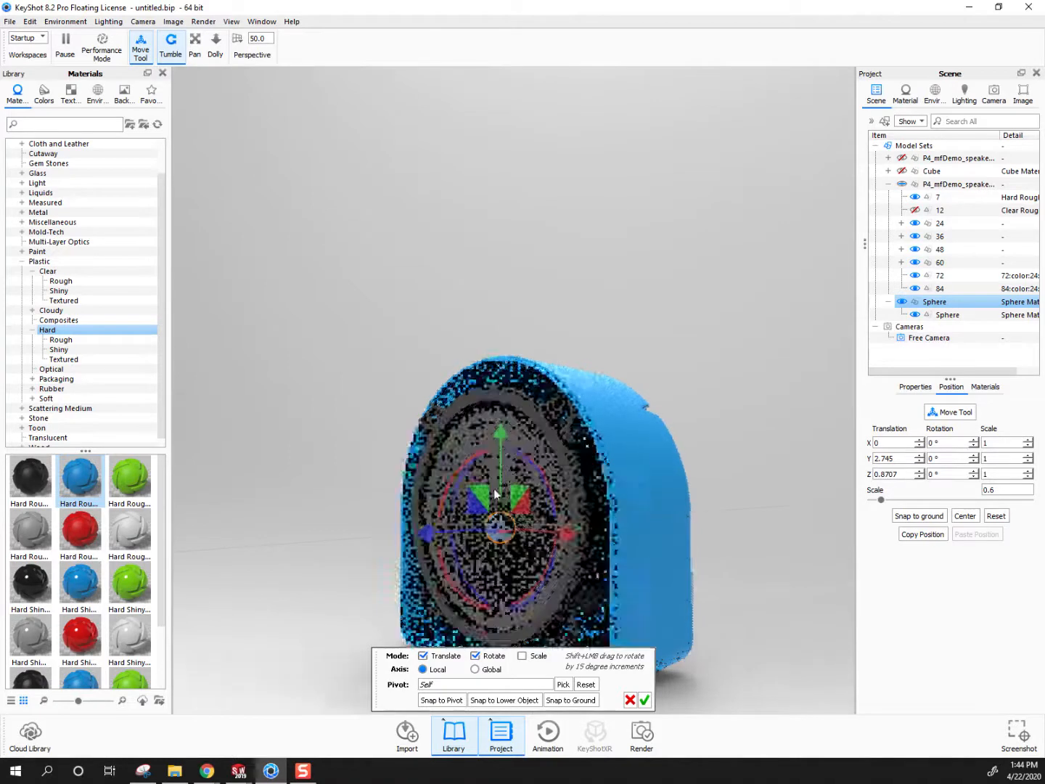
drag(501, 437, 496, 424)
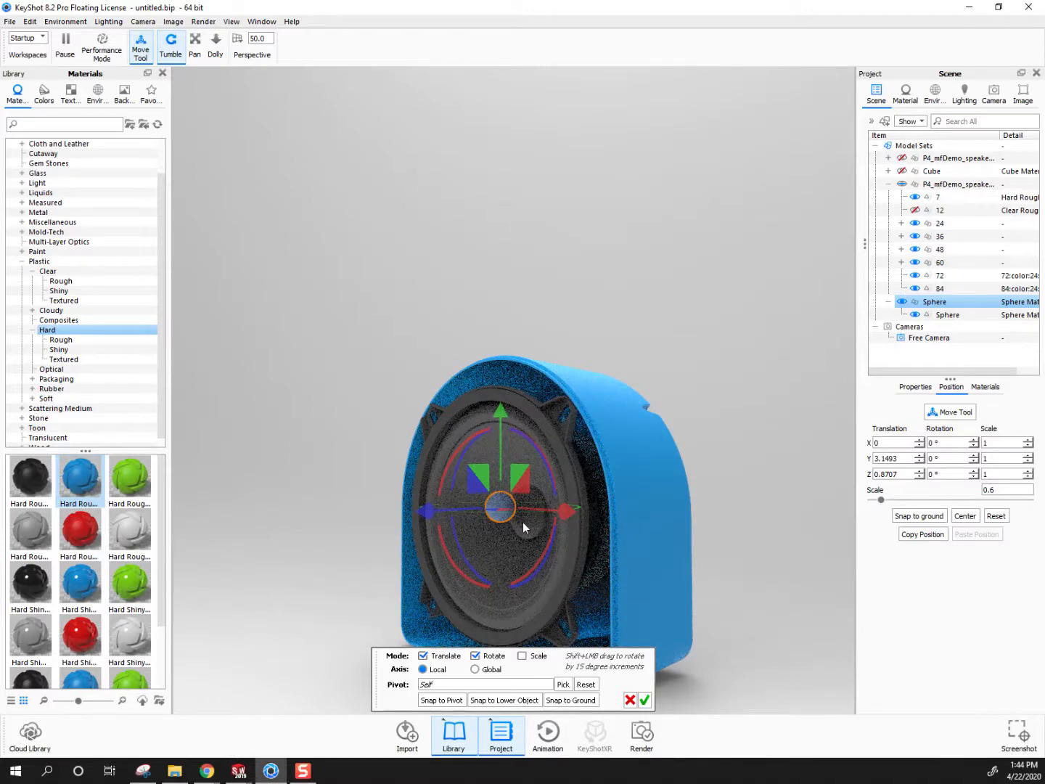
drag(562, 507, 578, 522)
click(643, 700)
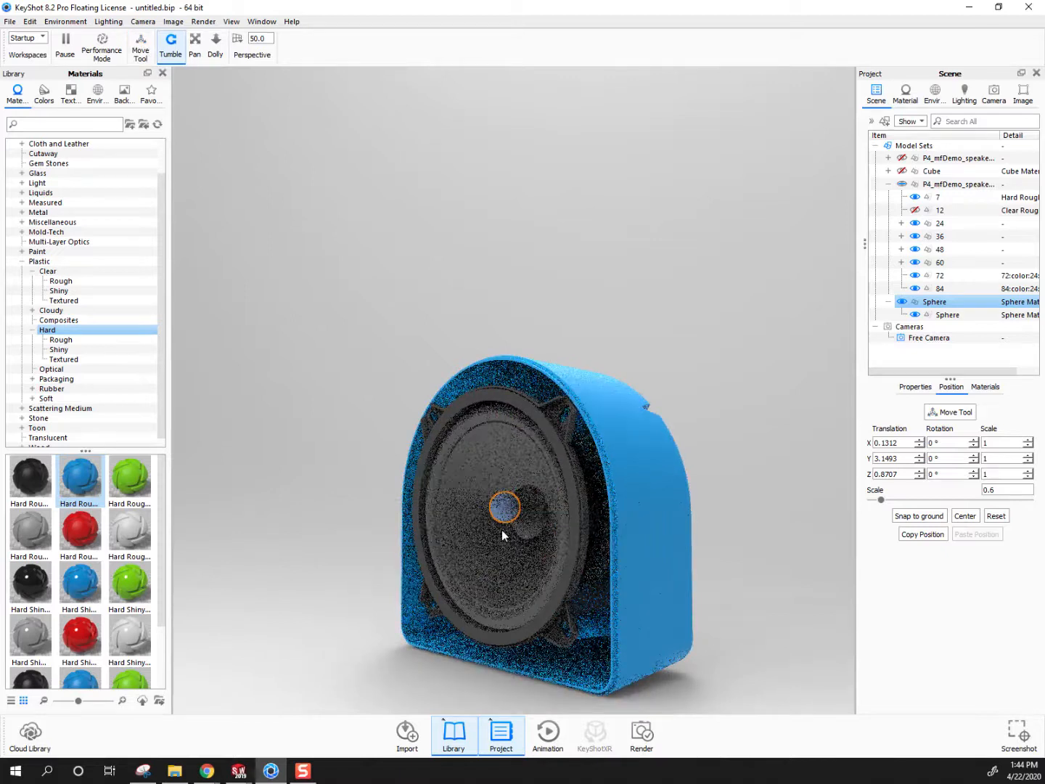
Change the sphere's material type to Area Light
double_click(505, 507)
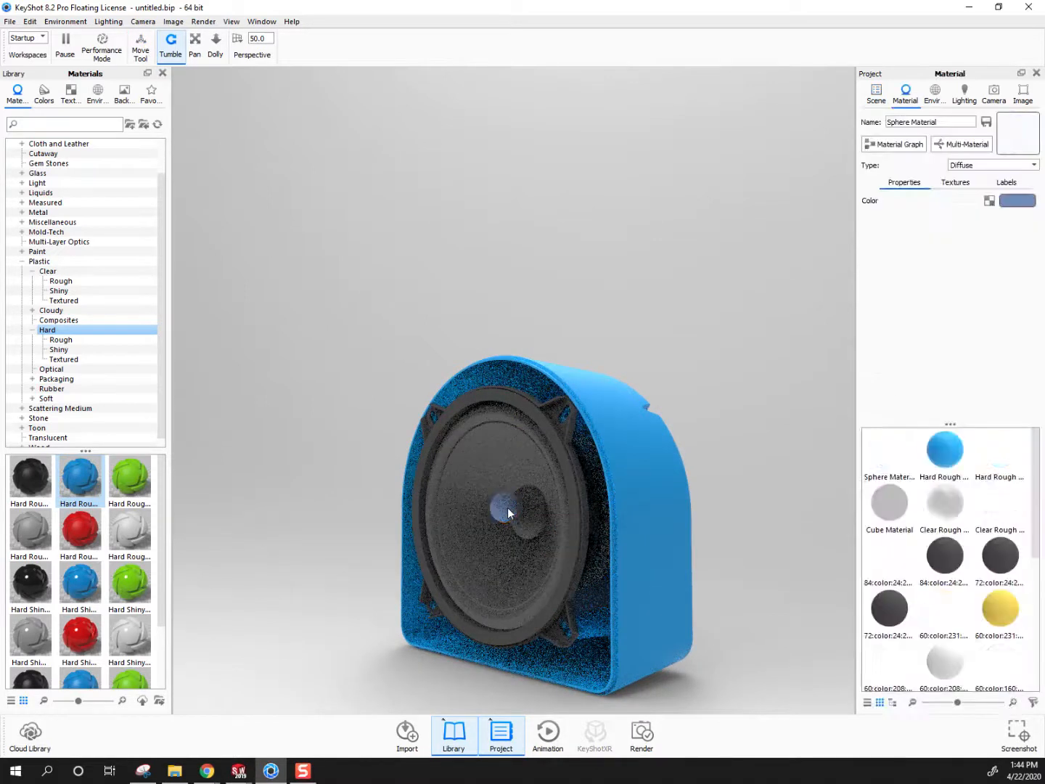
click(1020, 167)
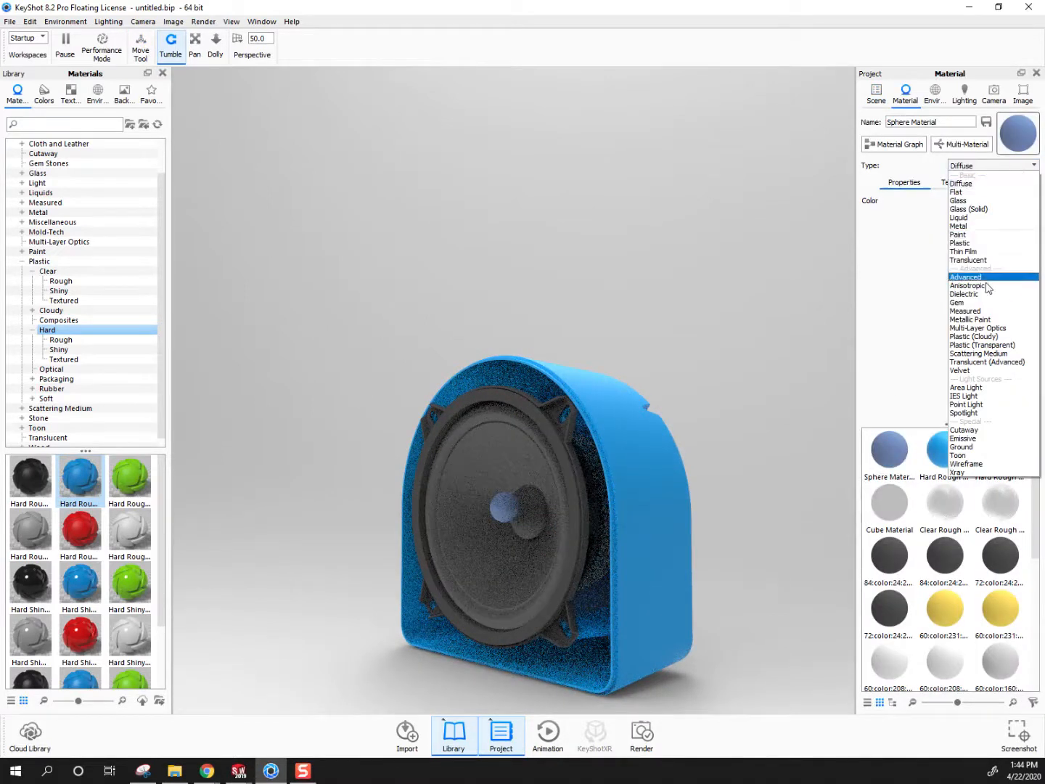
click(966, 388)
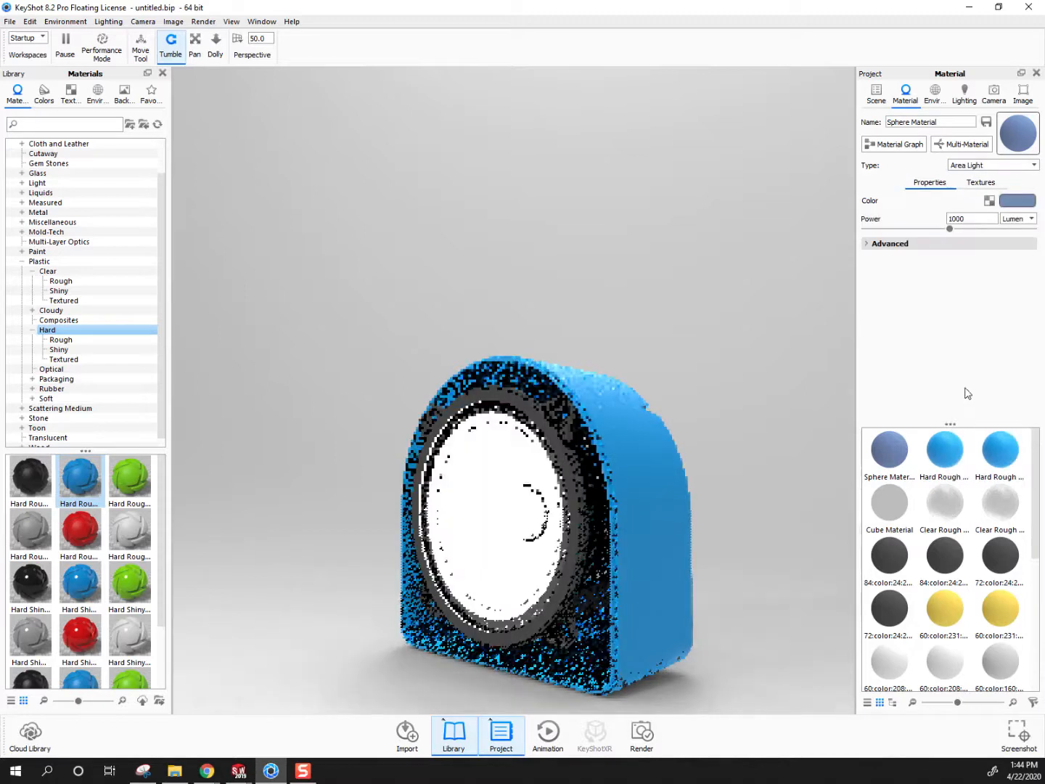
Try the Emissive type on the sphere's material and return it to Area Light
click(1016, 165)
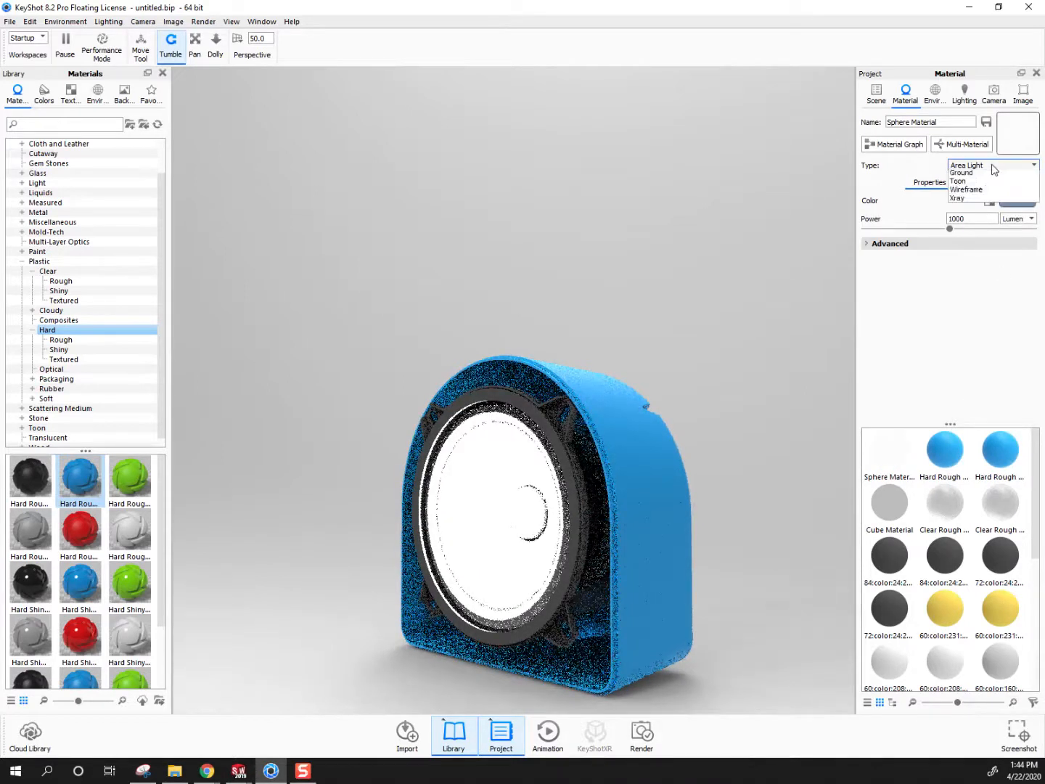
click(976, 438)
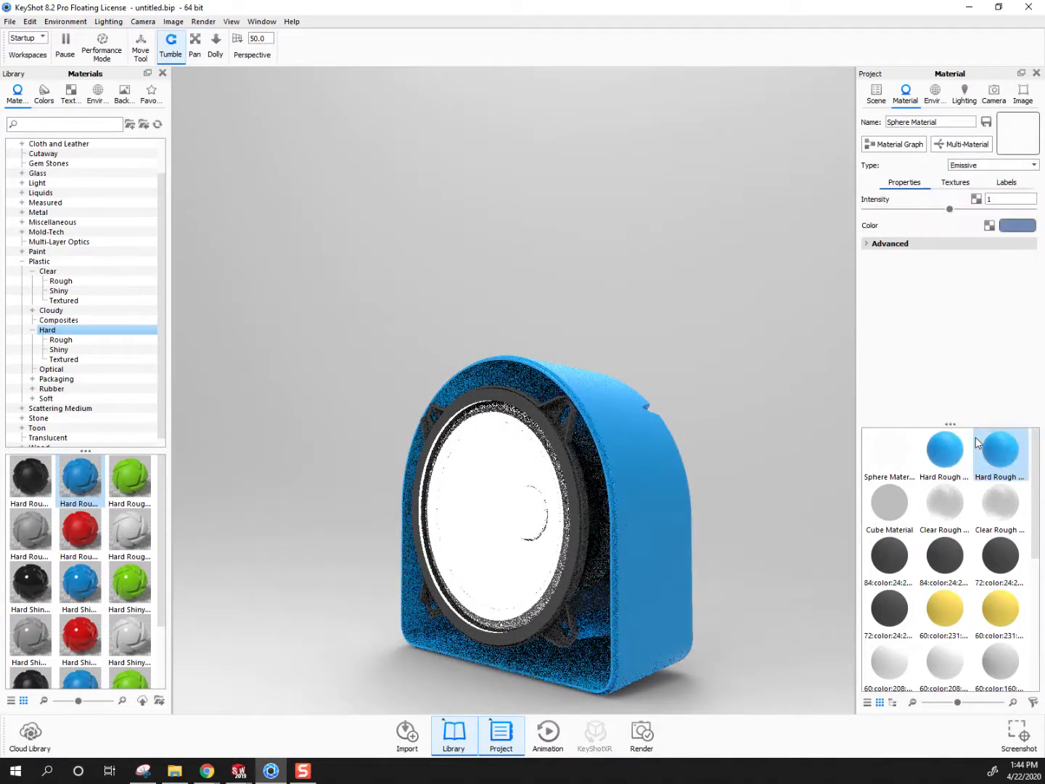
click(986, 167)
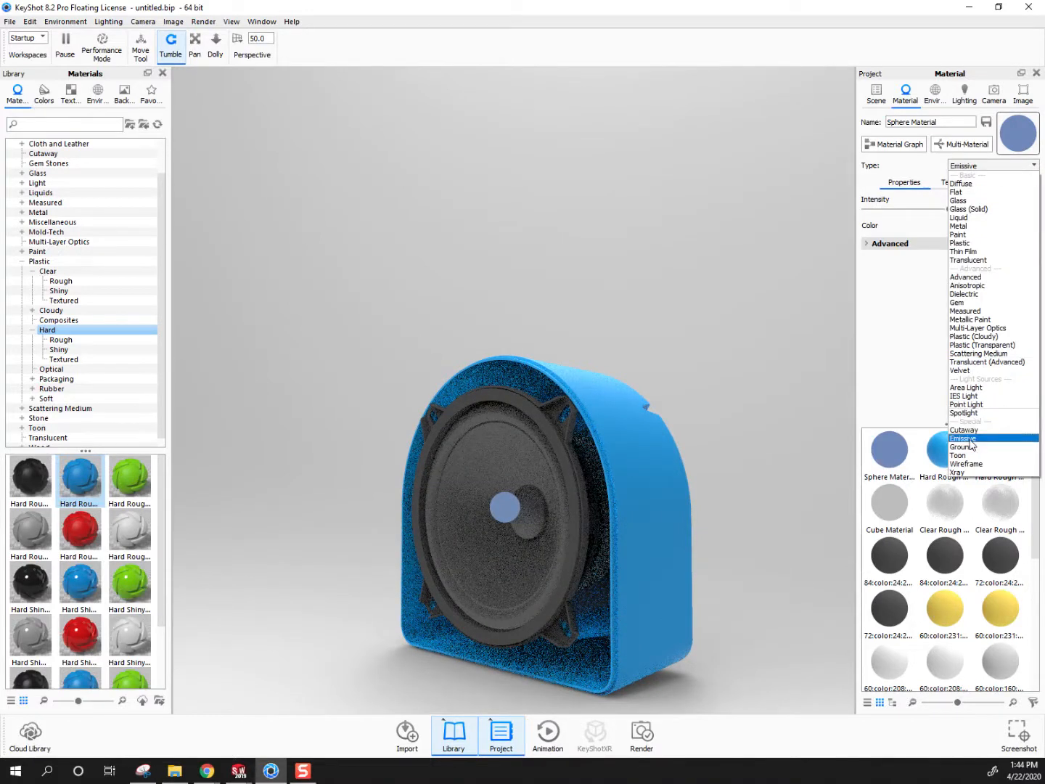
click(968, 389)
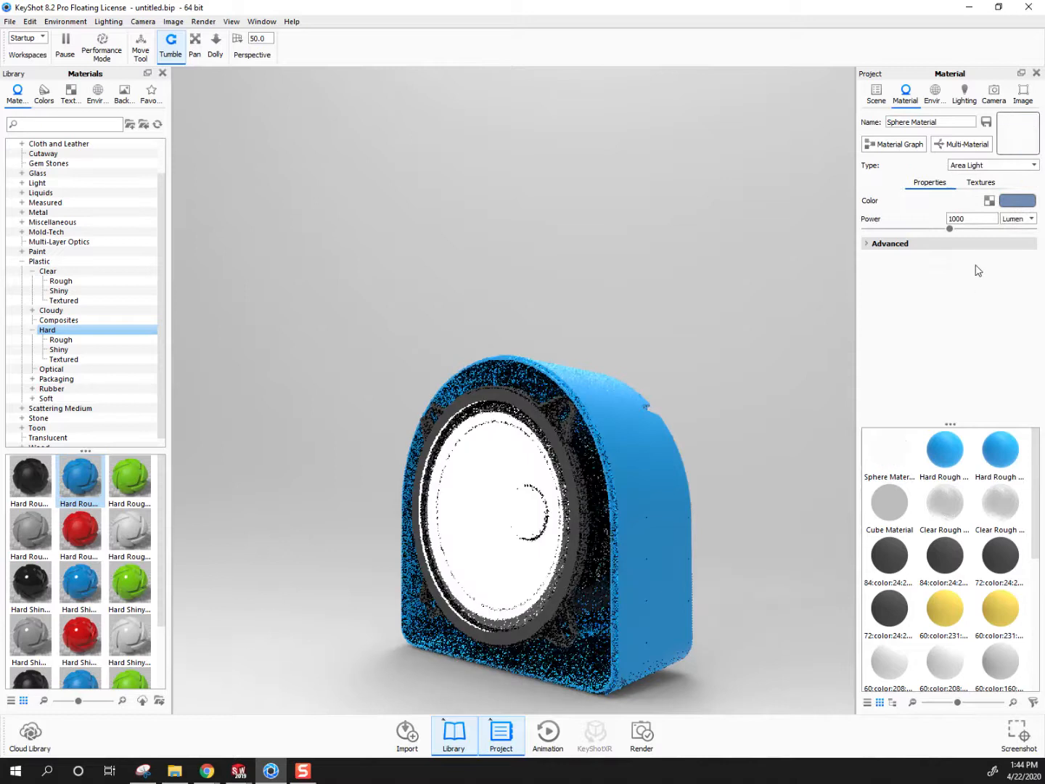
Set the sphere light's power to 1 lumen
double_click(984, 219)
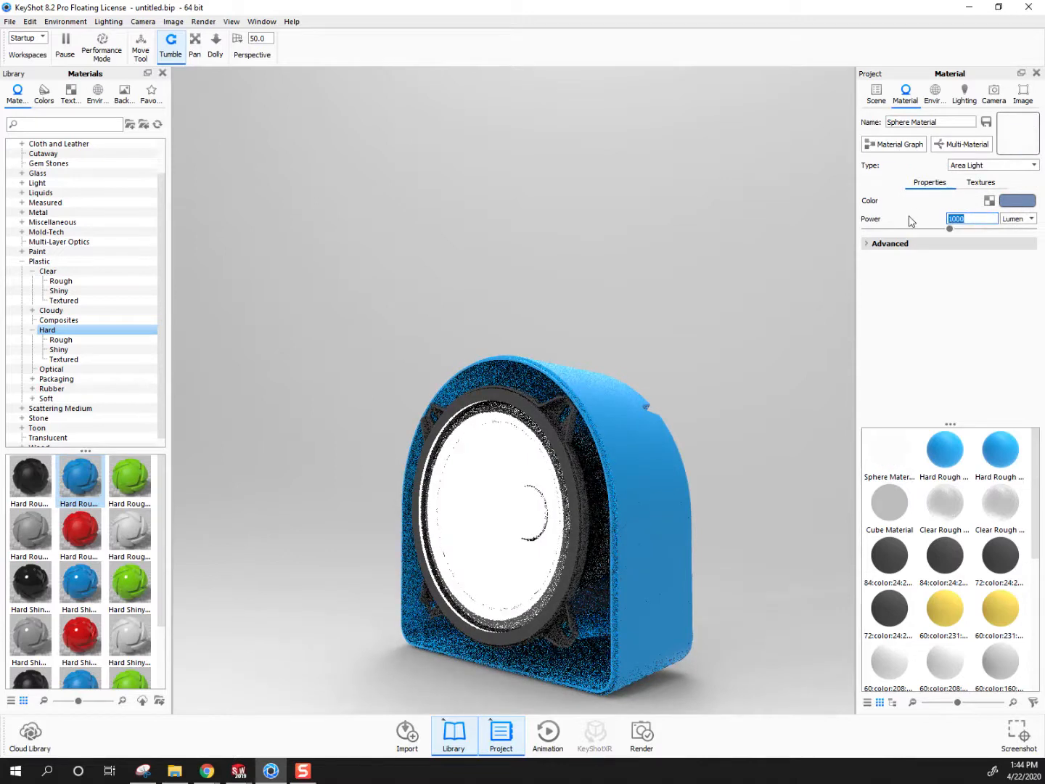
text(1)
key(Return)
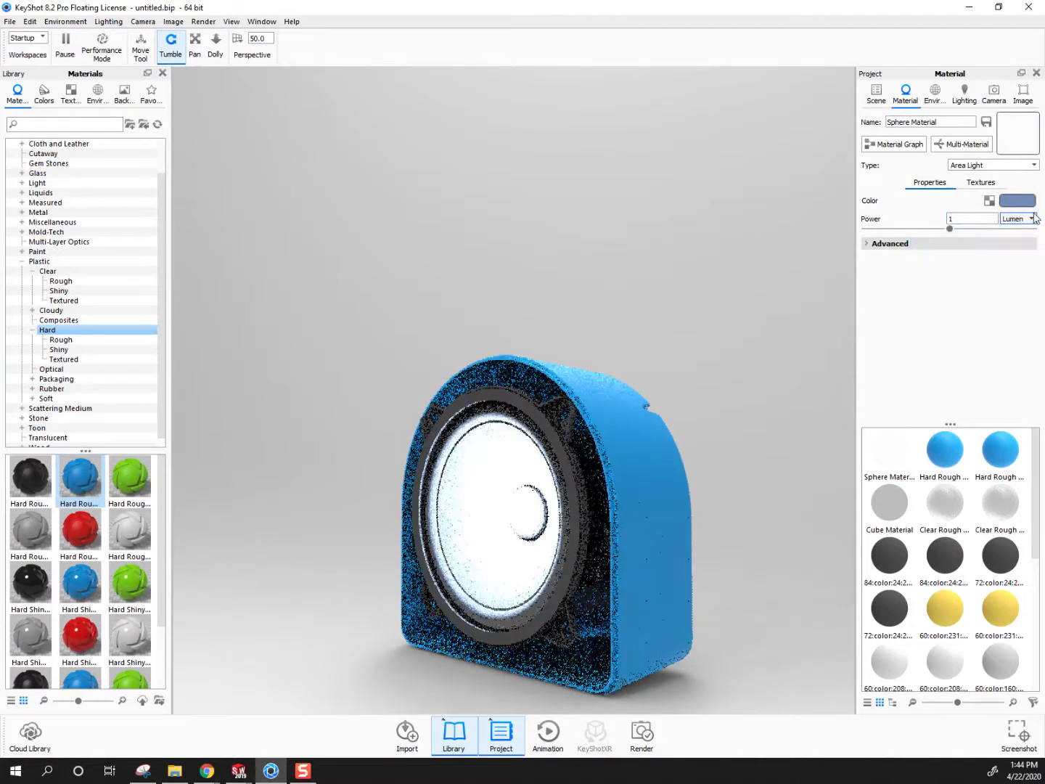
Set the sphere light's color to yellow and its power to 0.1 lumen
click(1023, 203)
click(962, 134)
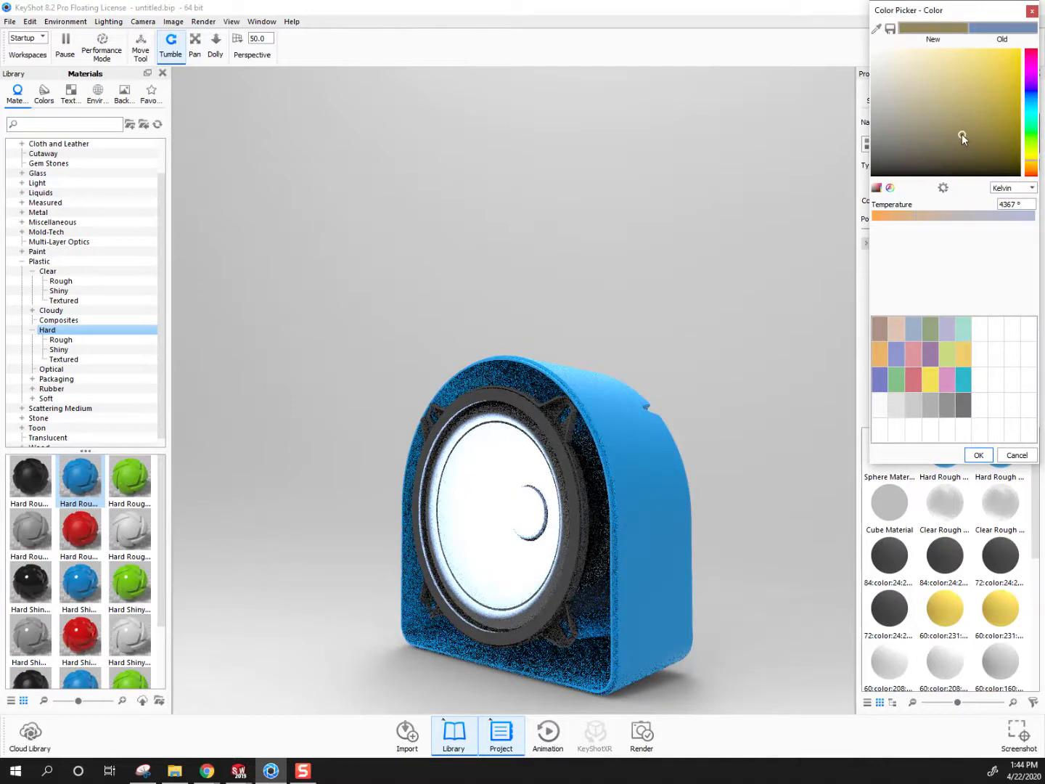
click(979, 455)
click(969, 219)
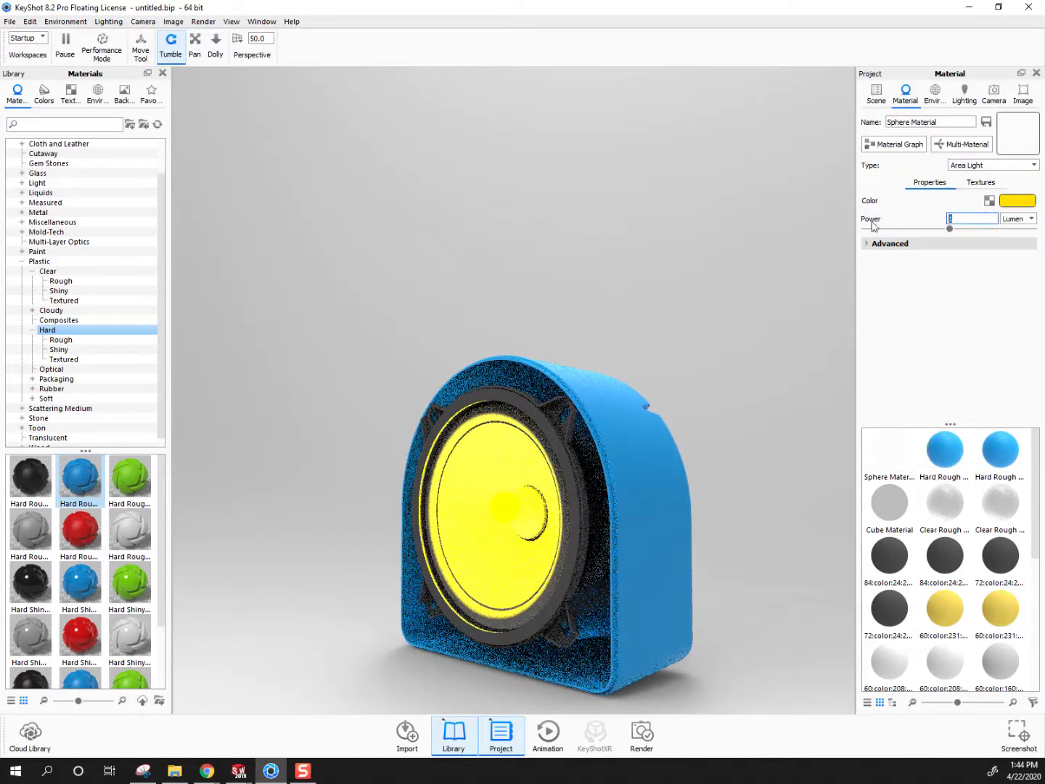
text(0.1)
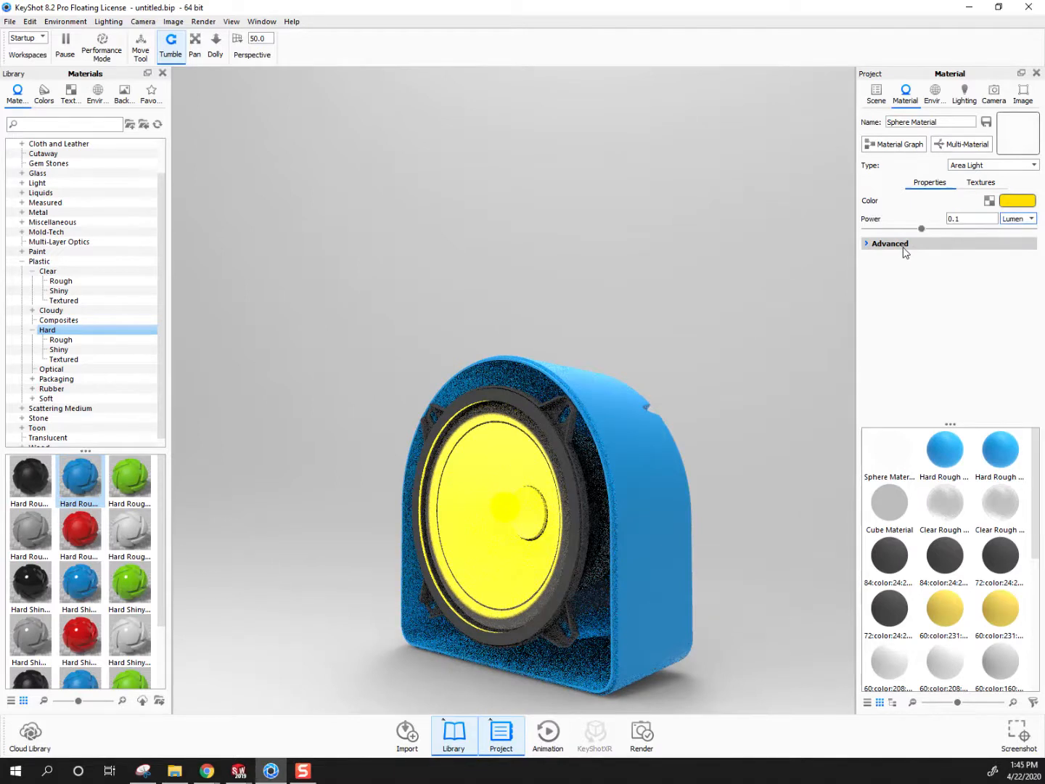
key(Return)
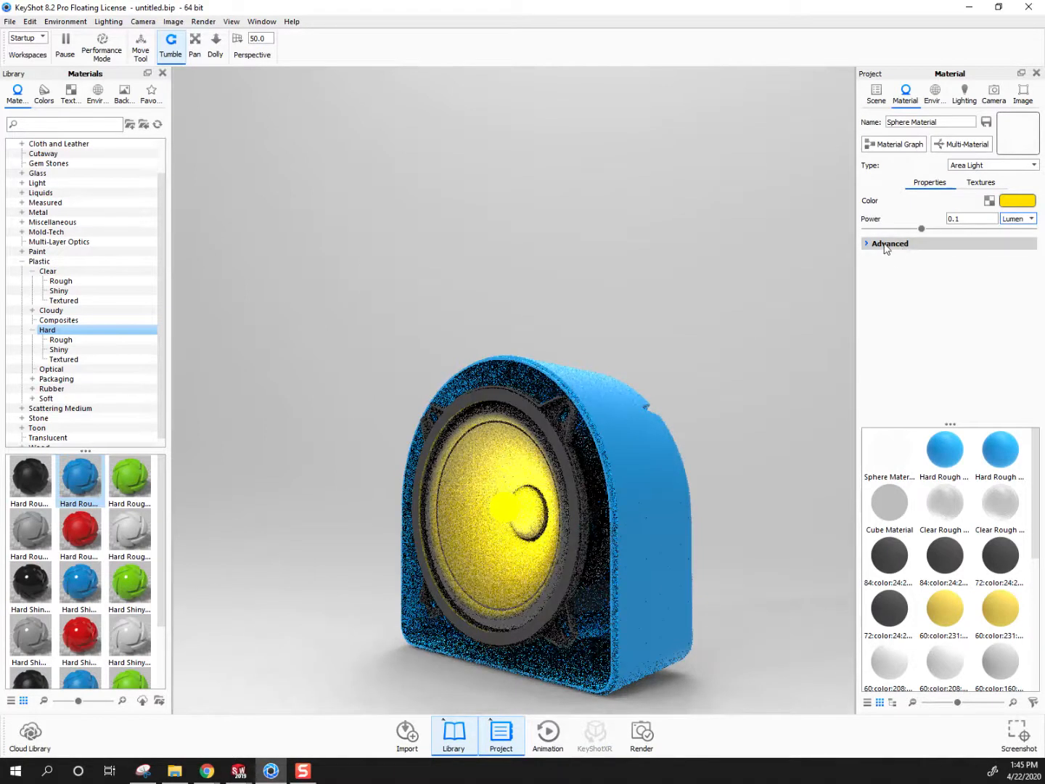
Make the sphere light invisible to the camera and set its power to 0.01 lumen
click(905, 248)
click(865, 288)
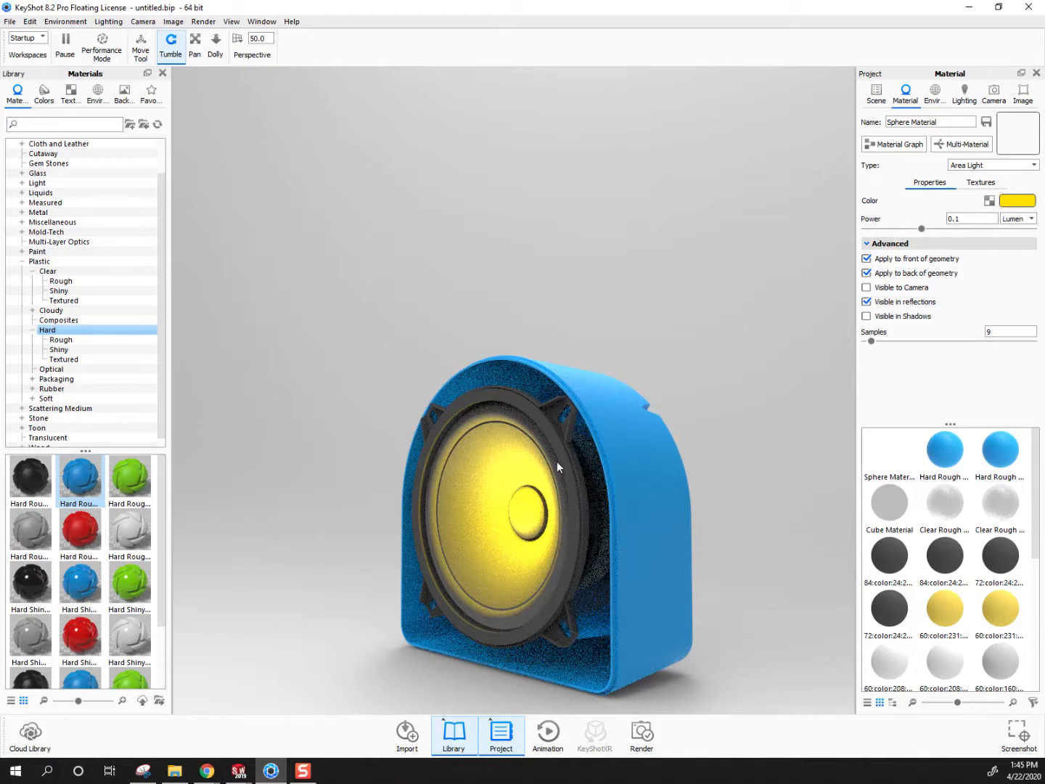
double_click(971, 218)
text(0.01)
key(Return)
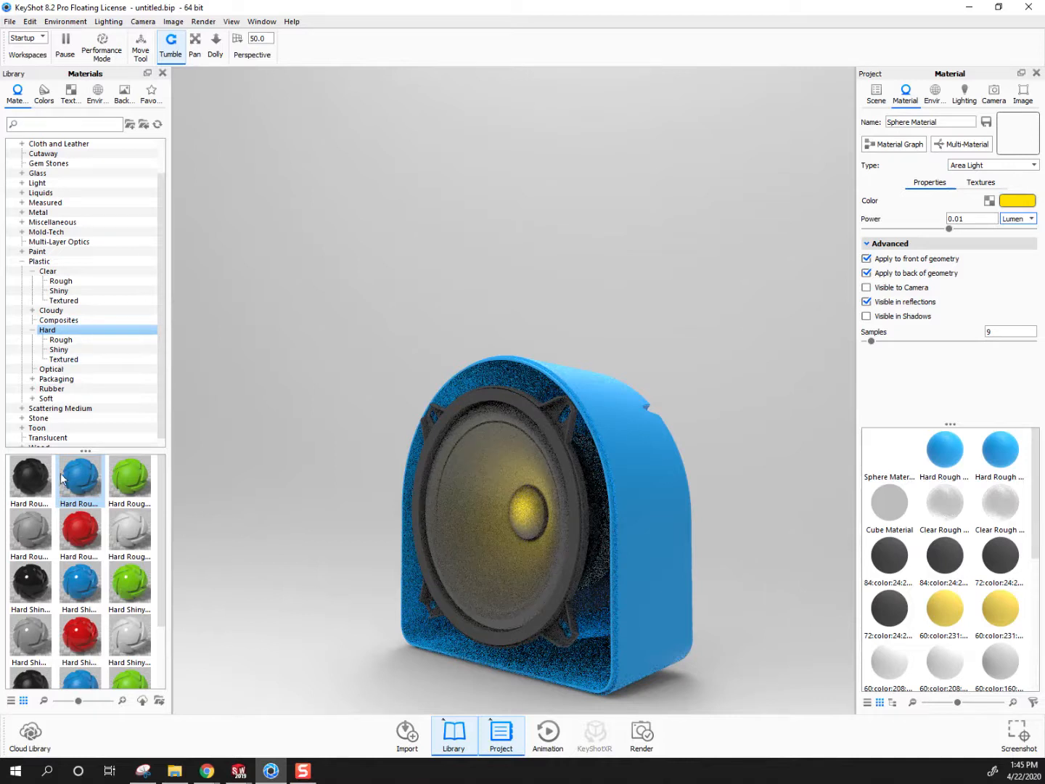
Apply the green Hard Rough plastic to the speaker cone and change the sphere light's color to a pale yellow-green
drag(130, 477, 449, 473)
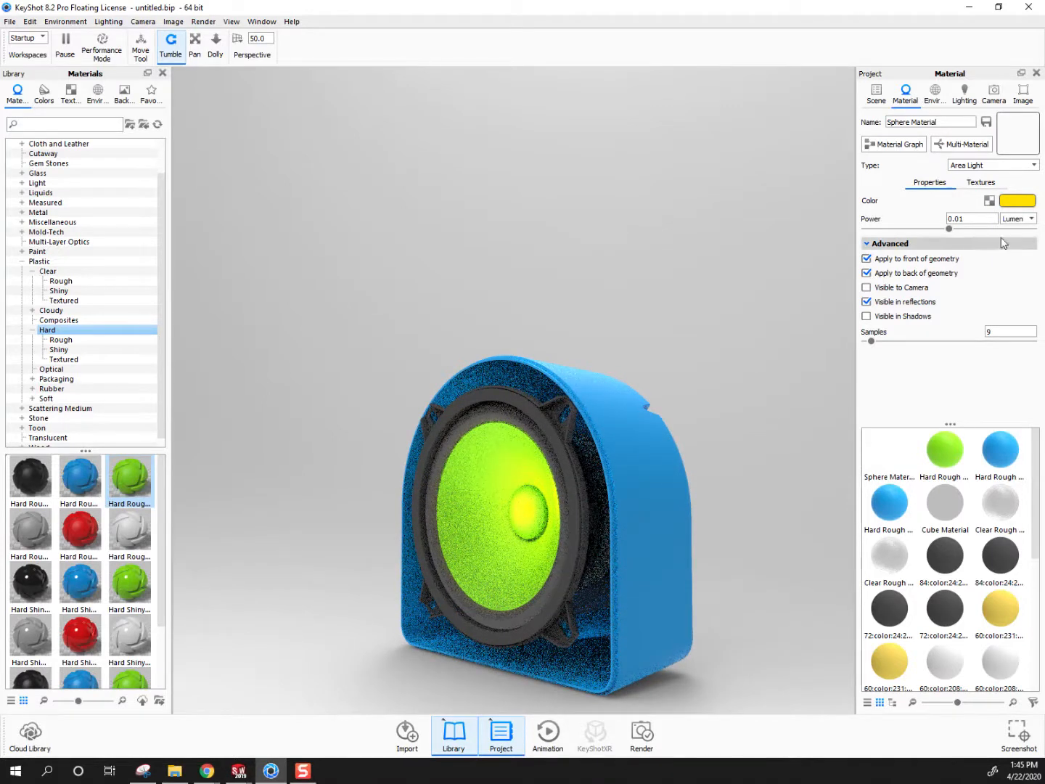
click(1016, 202)
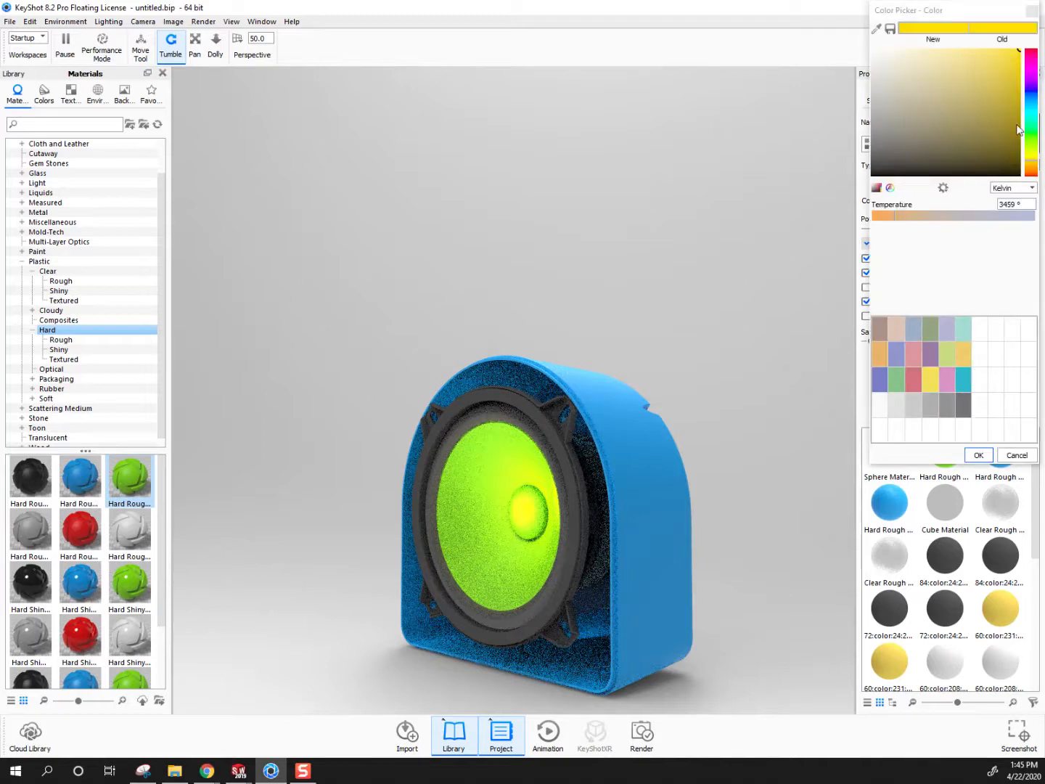
click(1032, 139)
click(993, 65)
drag(992, 67, 943, 48)
click(1032, 150)
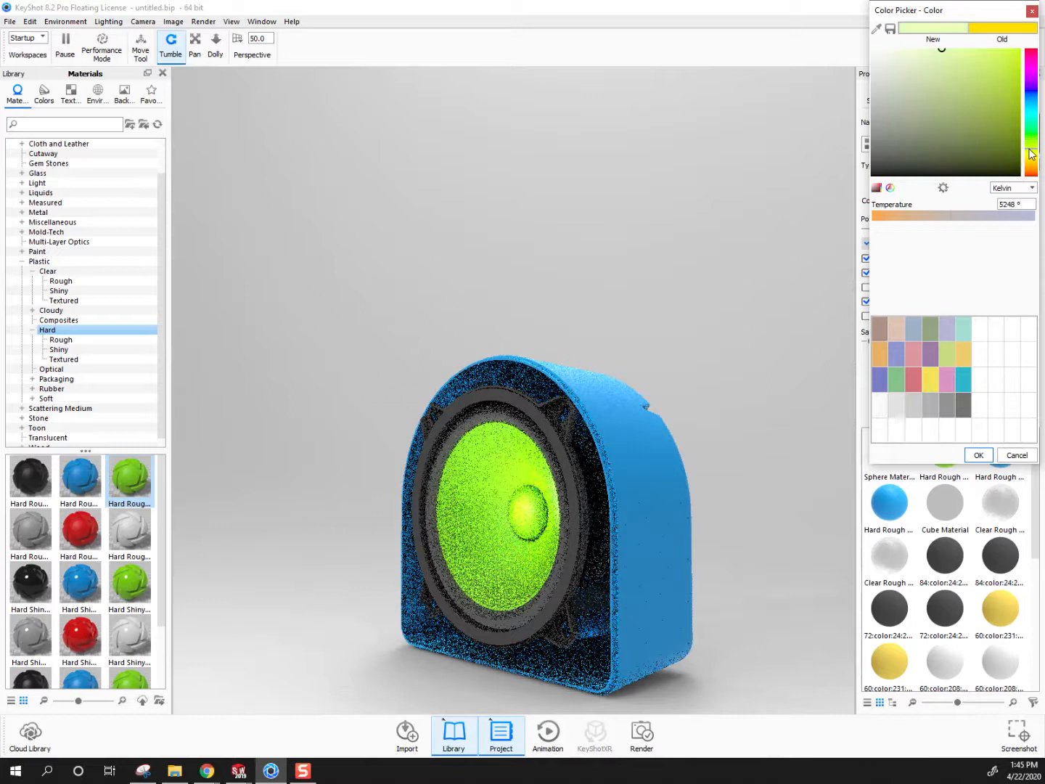
click(979, 455)
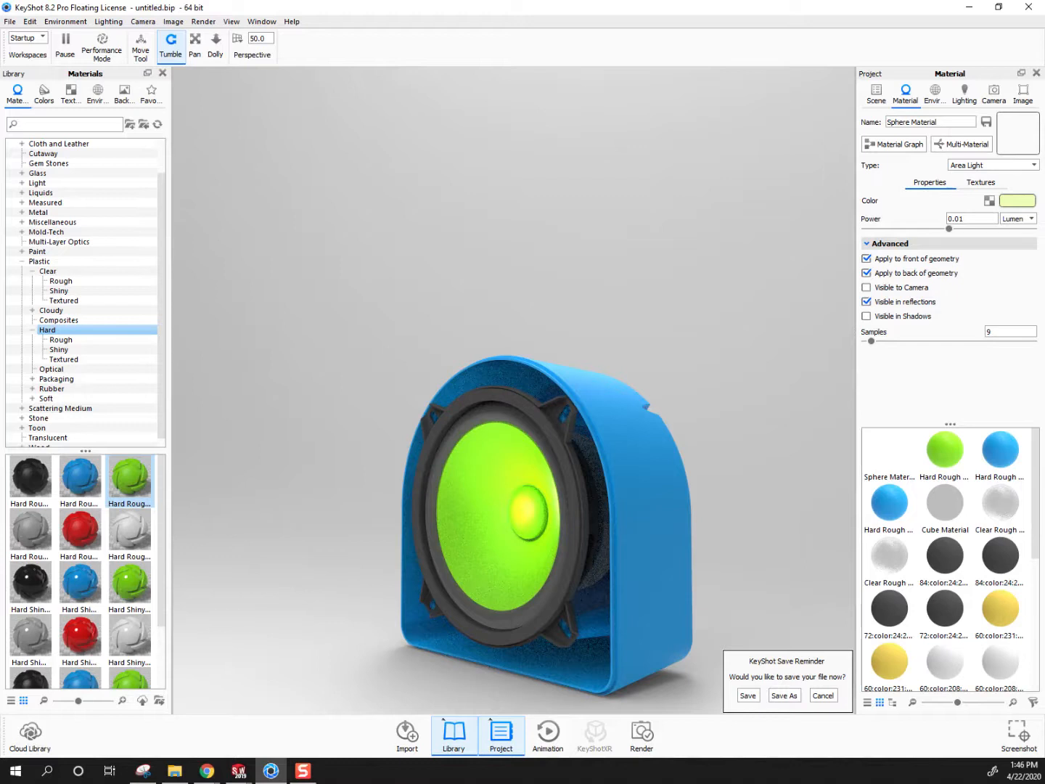
Nest the Sphere inside the lower P4_mfDemo speaker model, accept the hierarchy change, and show the whole model including its clear cover
click(877, 93)
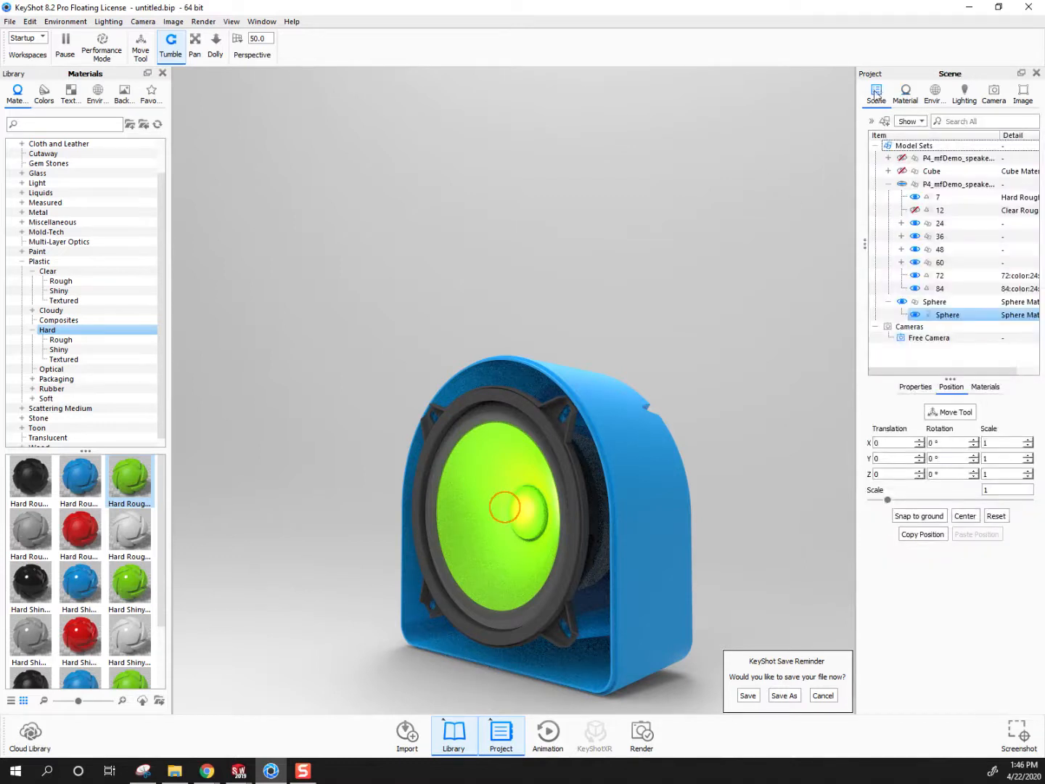
click(889, 185)
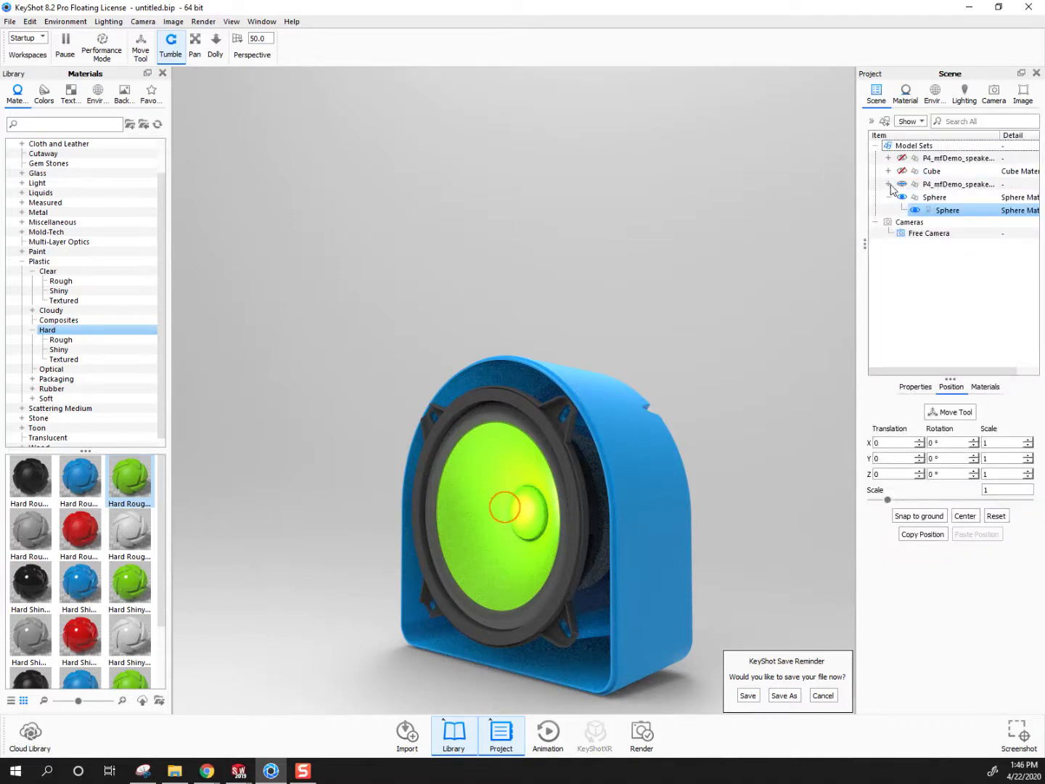
click(935, 199)
drag(937, 201, 944, 184)
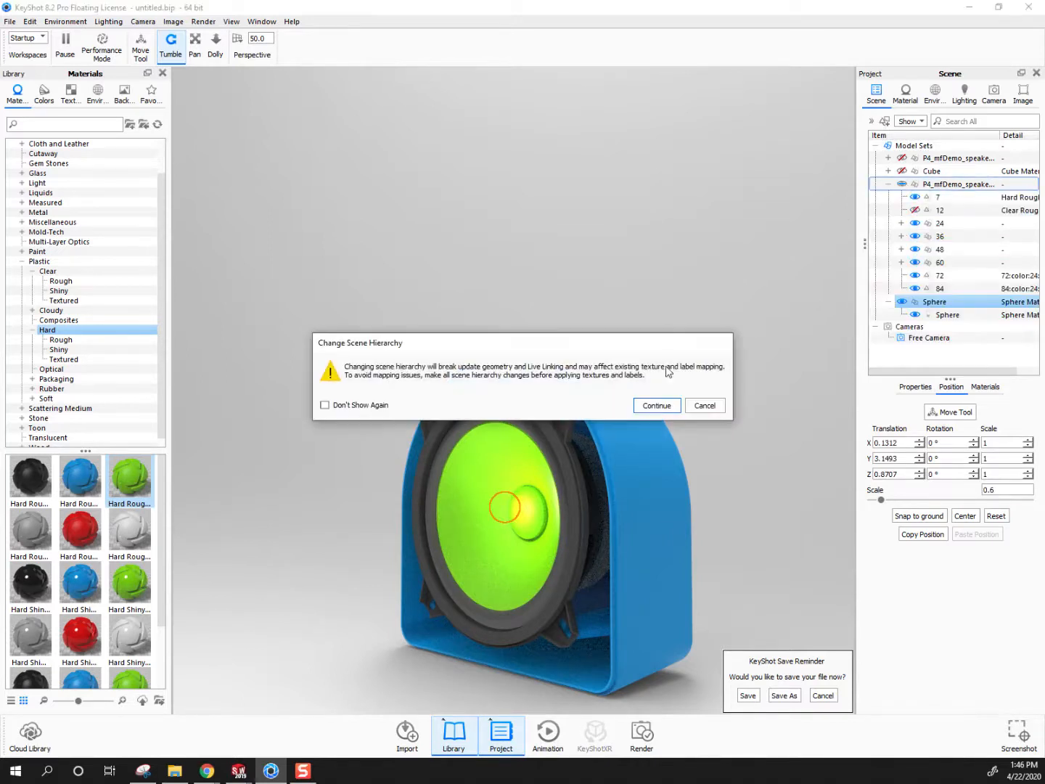
click(653, 405)
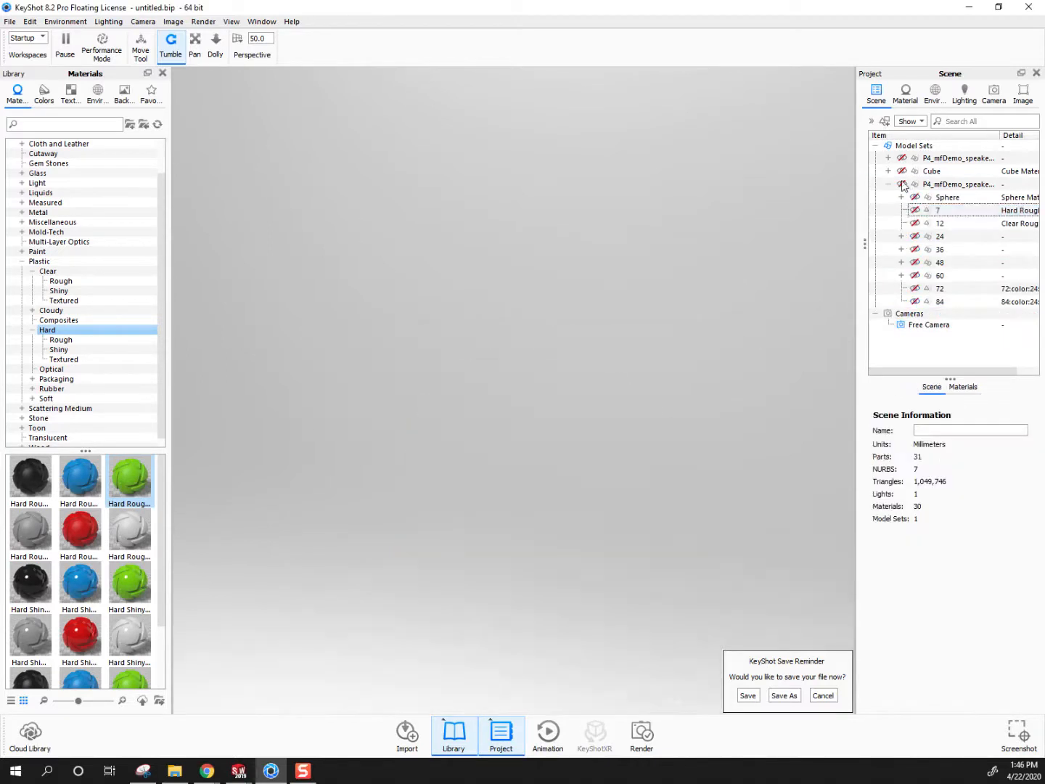
click(903, 185)
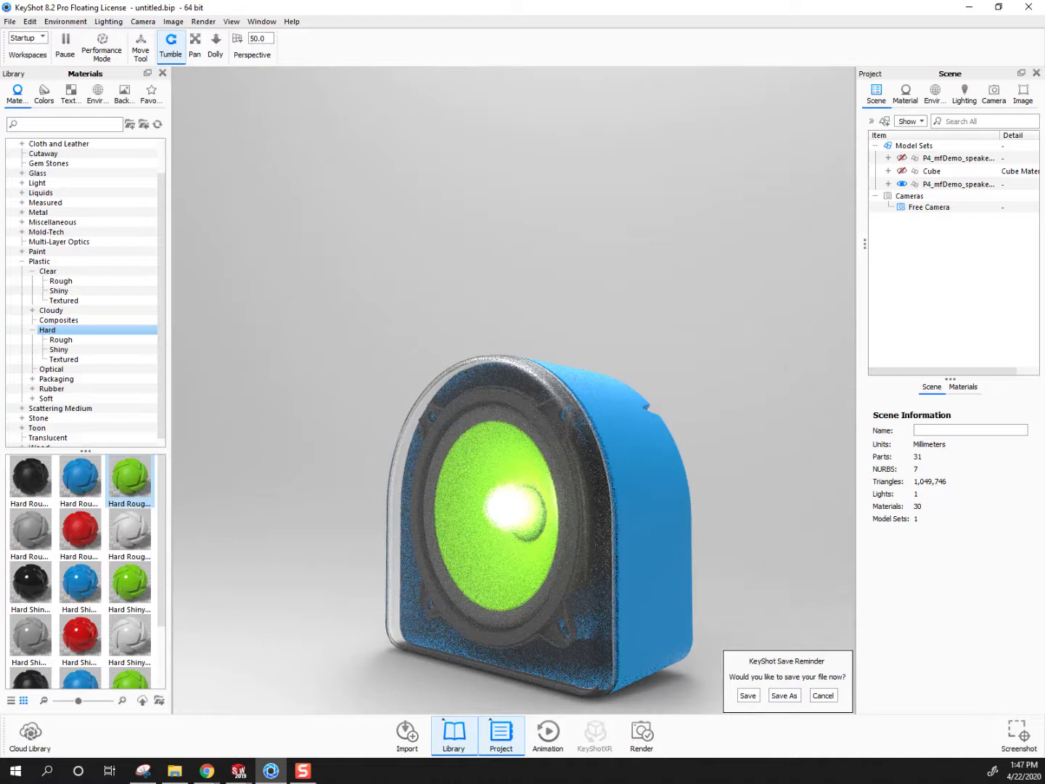
Save the scene as "keyshot example 4-22" in the Homework Due April 20 folder of Project 4
click(11, 21)
key(Escape)
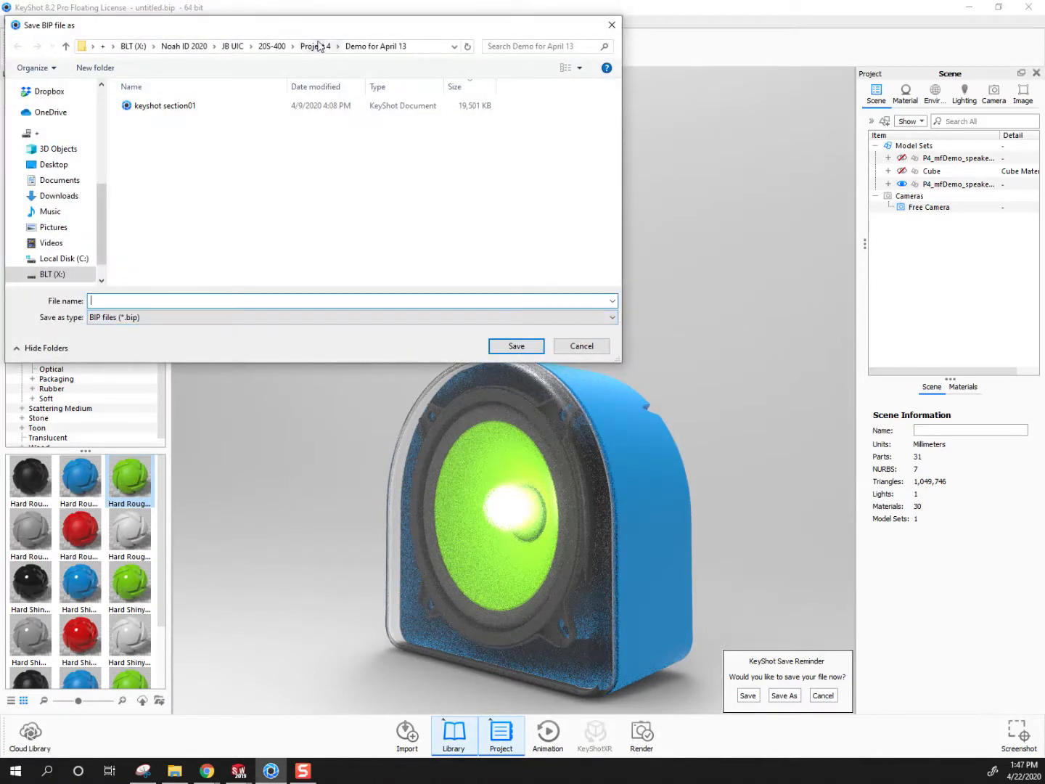
click(316, 46)
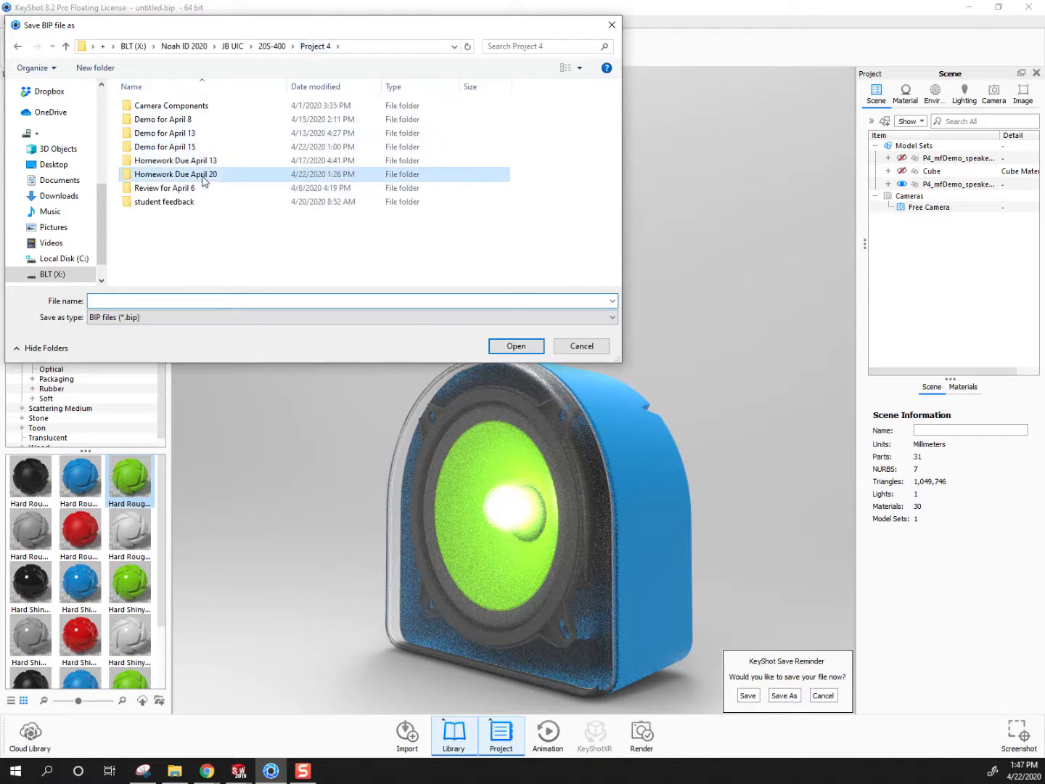
double_click(206, 176)
click(165, 302)
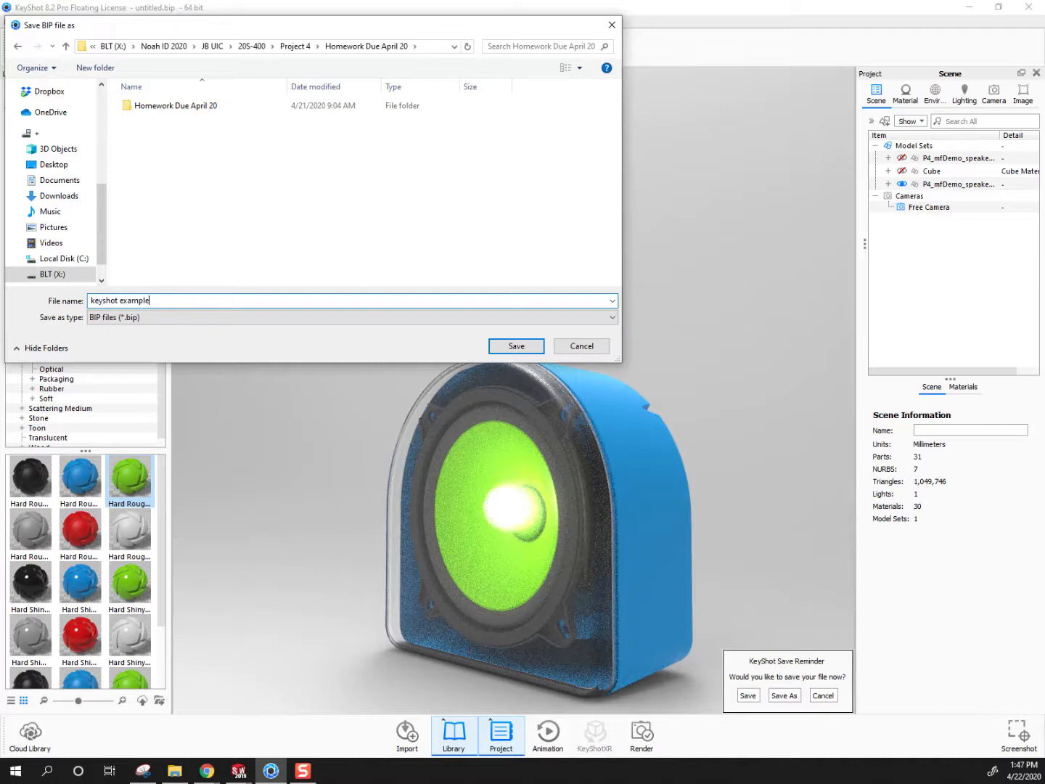
text(keyshot example 4-22)
click(511, 346)
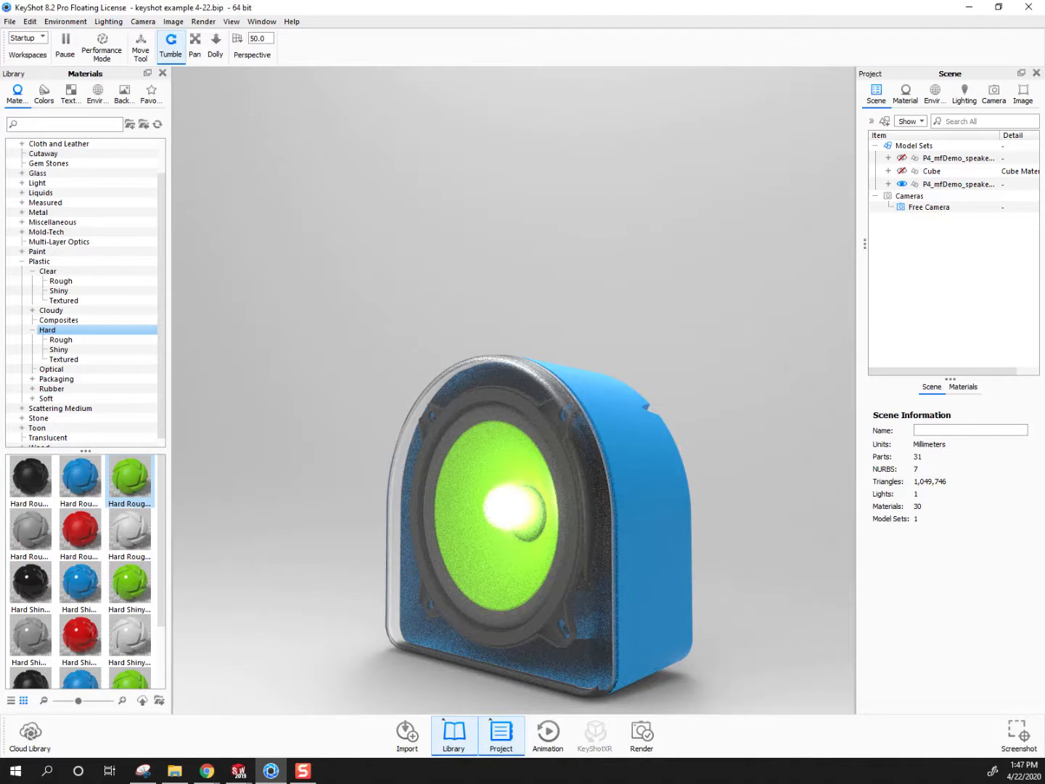
Start a new scene and import the Concept1 SolidWorks part from the first student's Concept1 homework folder
click(10, 22)
click(29, 37)
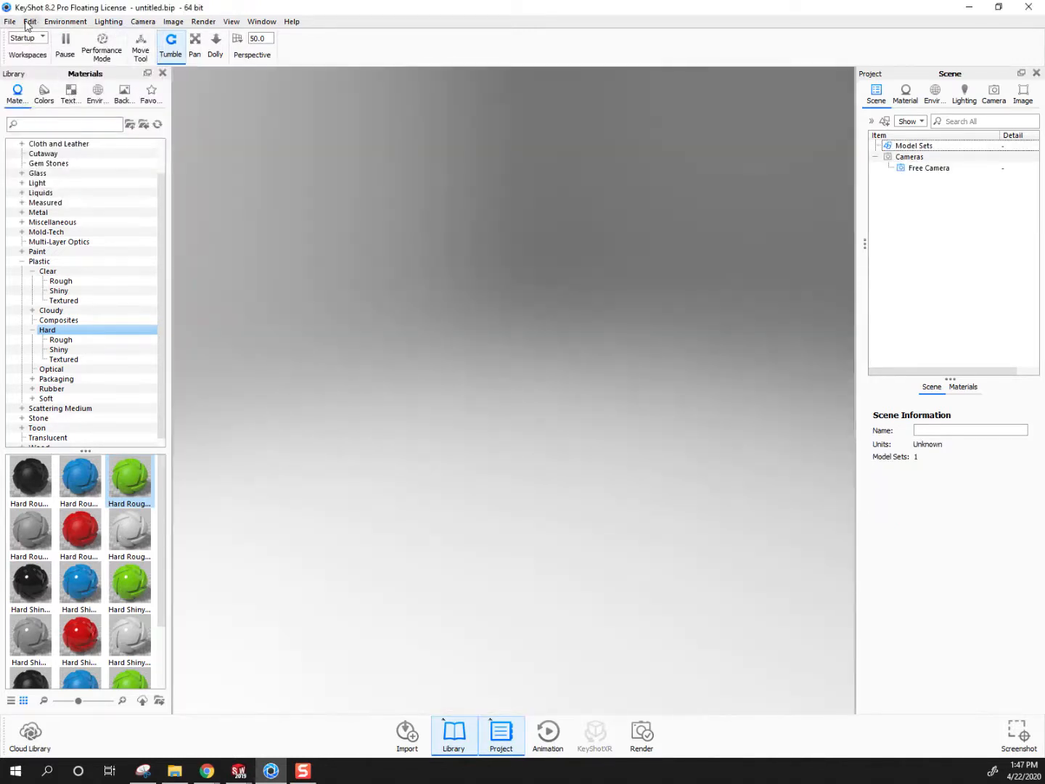
click(10, 21)
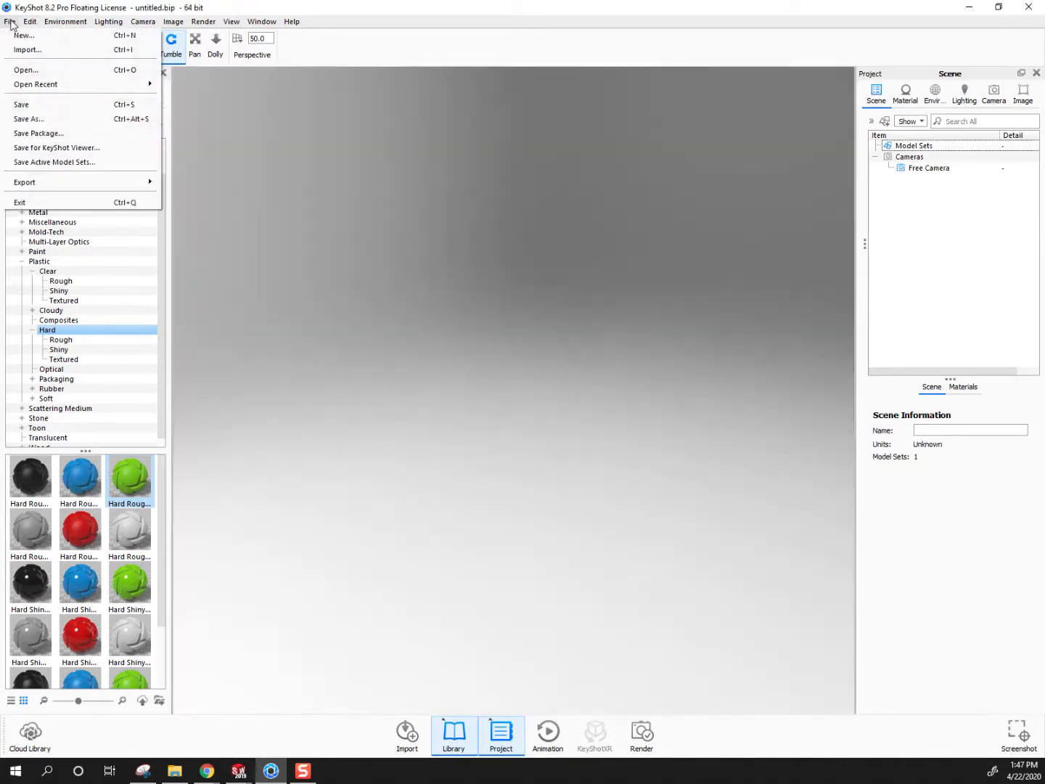
click(26, 49)
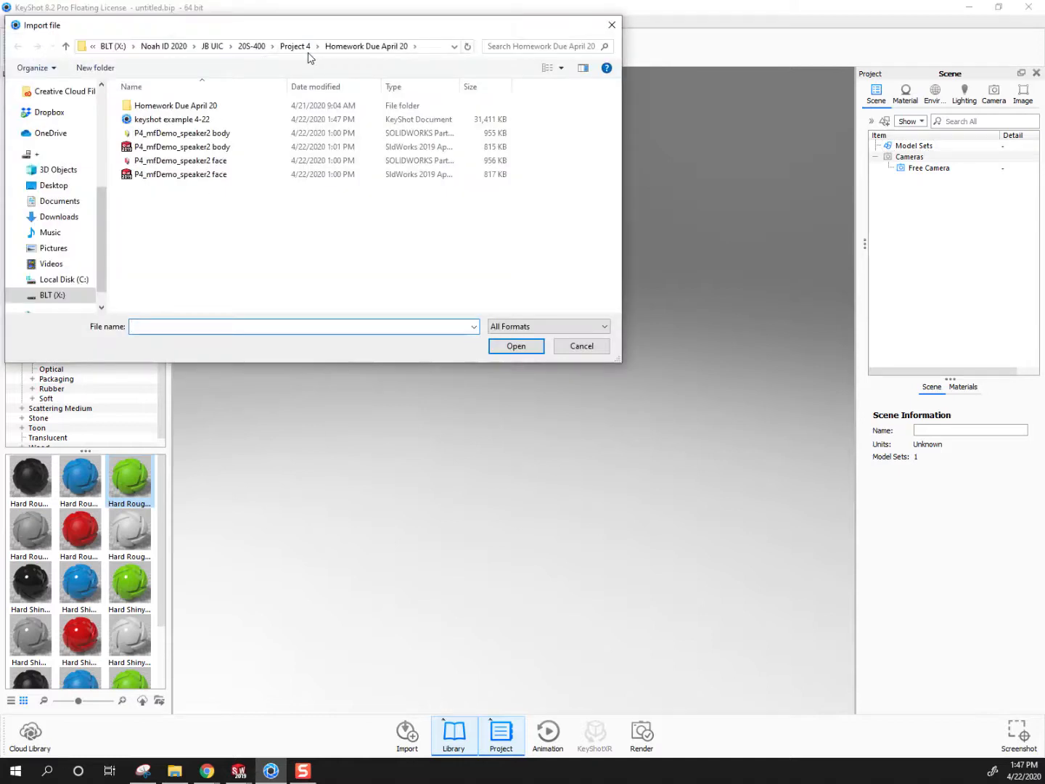
double_click(185, 106)
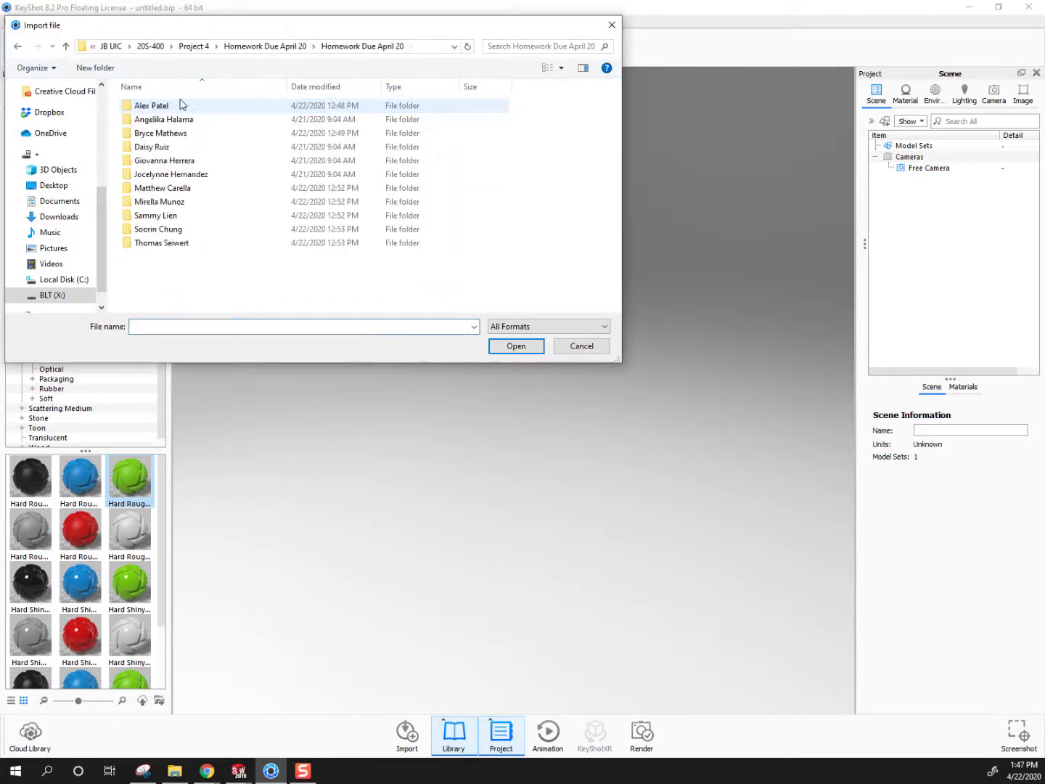
double_click(160, 161)
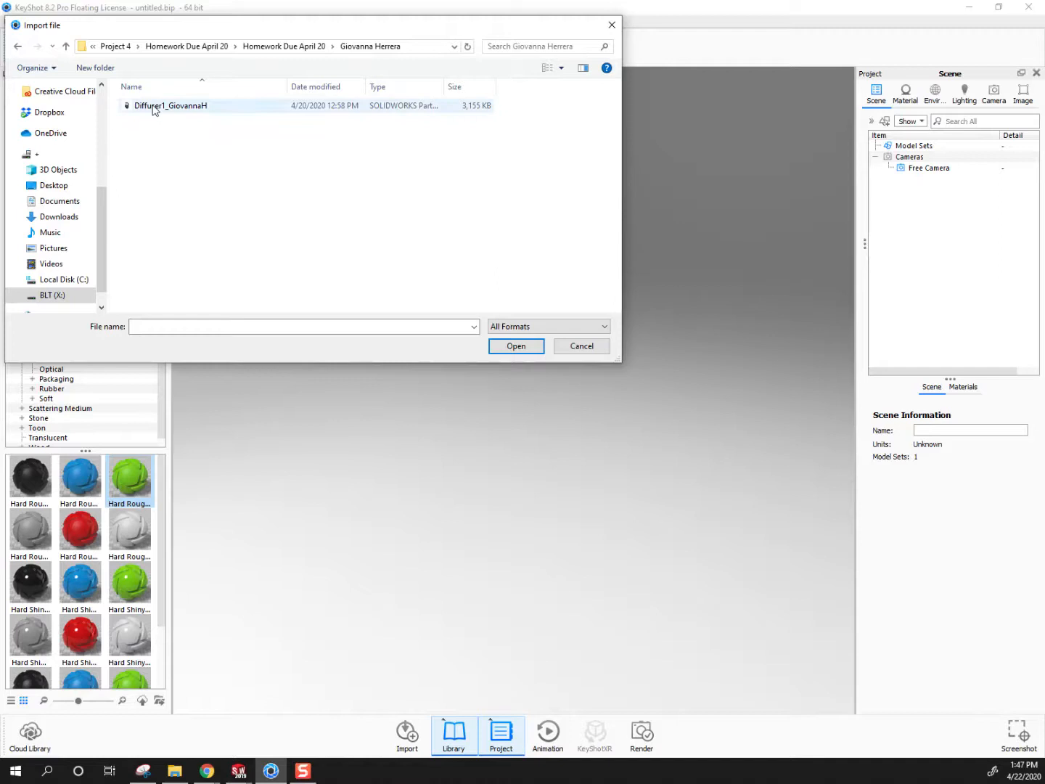
click(296, 46)
click(160, 107)
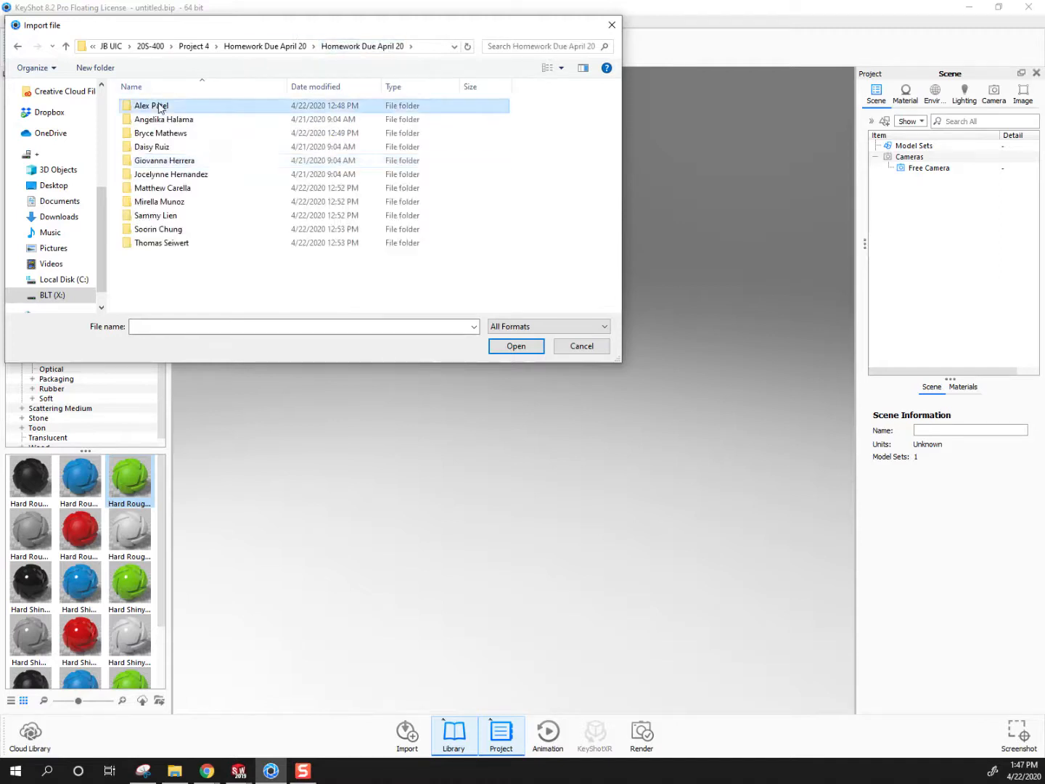
double_click(160, 107)
double_click(154, 106)
click(157, 121)
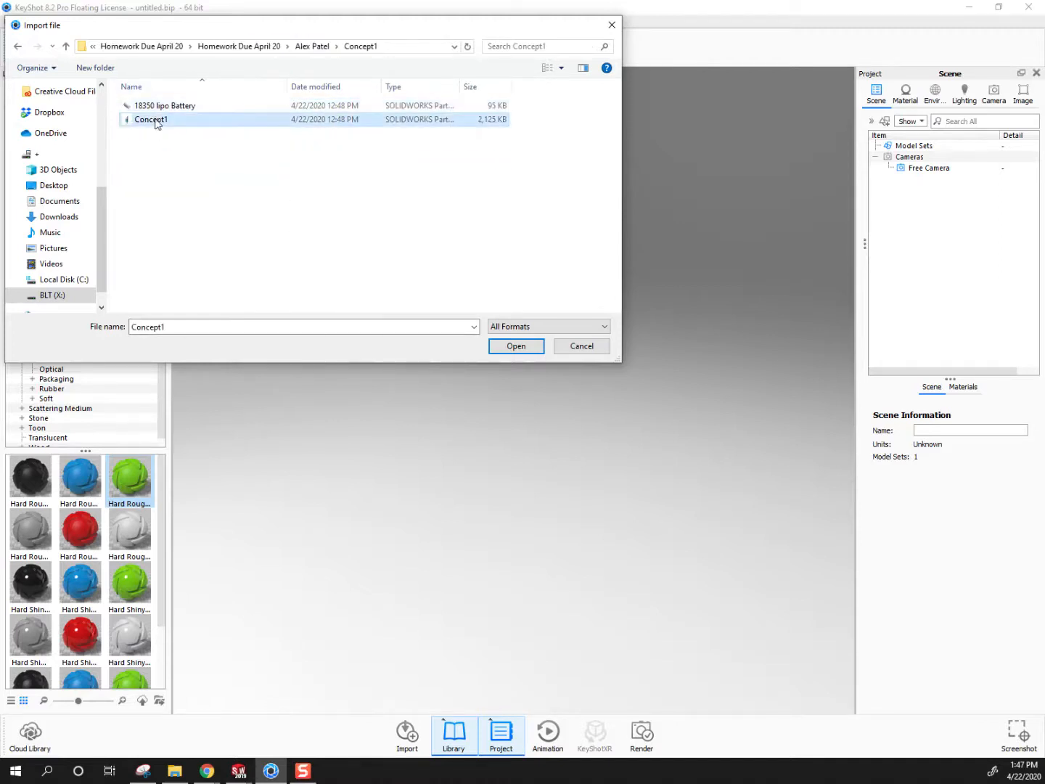
click(507, 349)
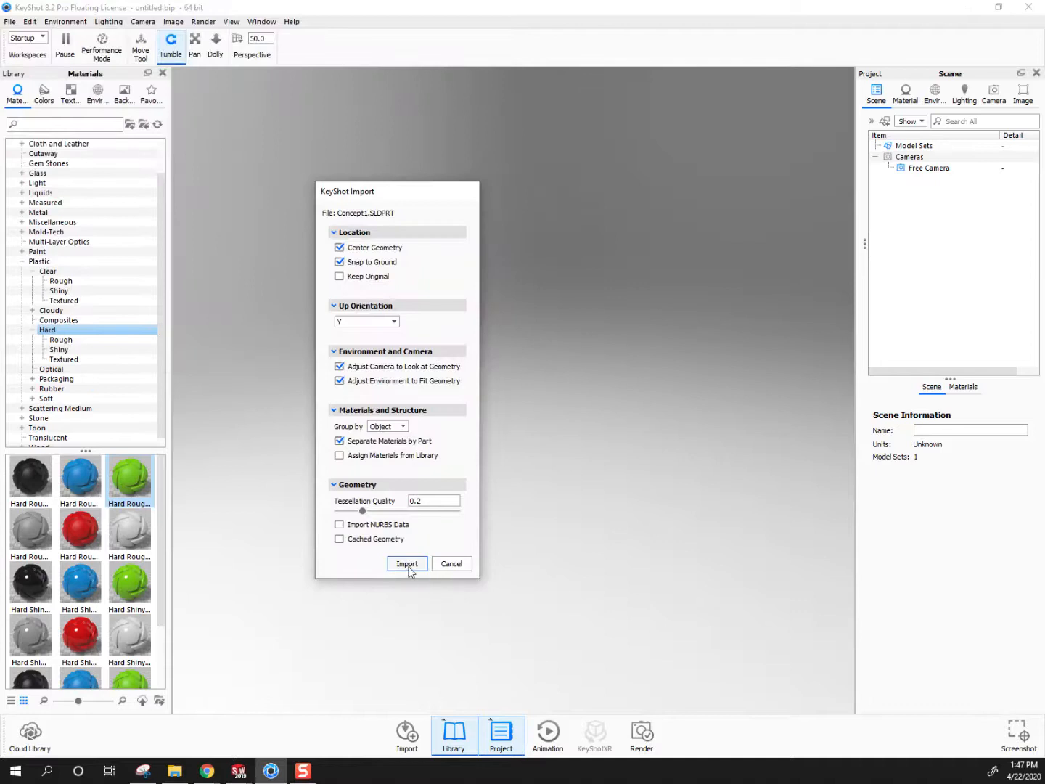
click(410, 567)
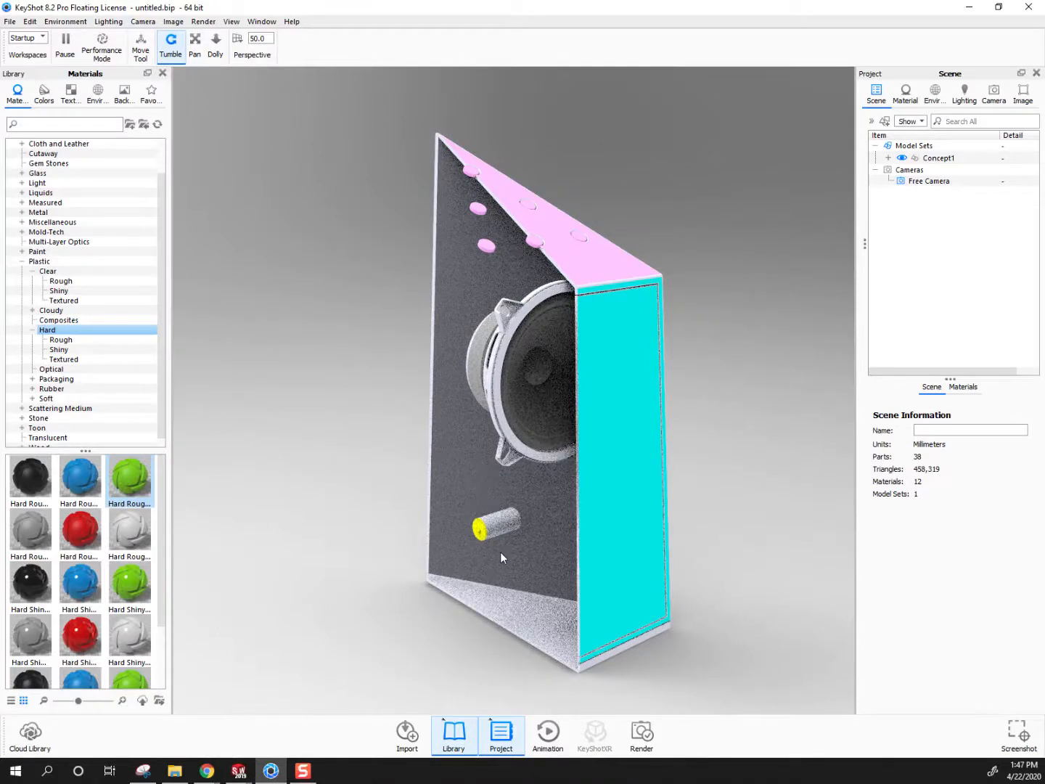
Import the Concept2 part from the same student's Concept2 folder into the scene
click(9, 22)
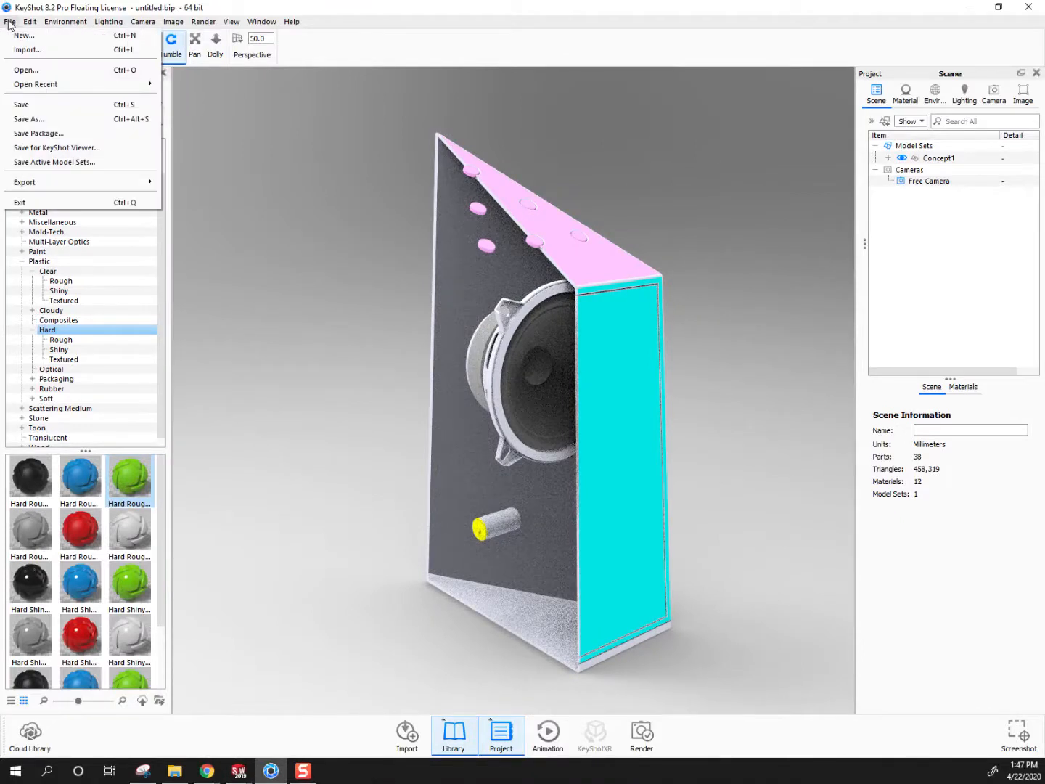
click(27, 49)
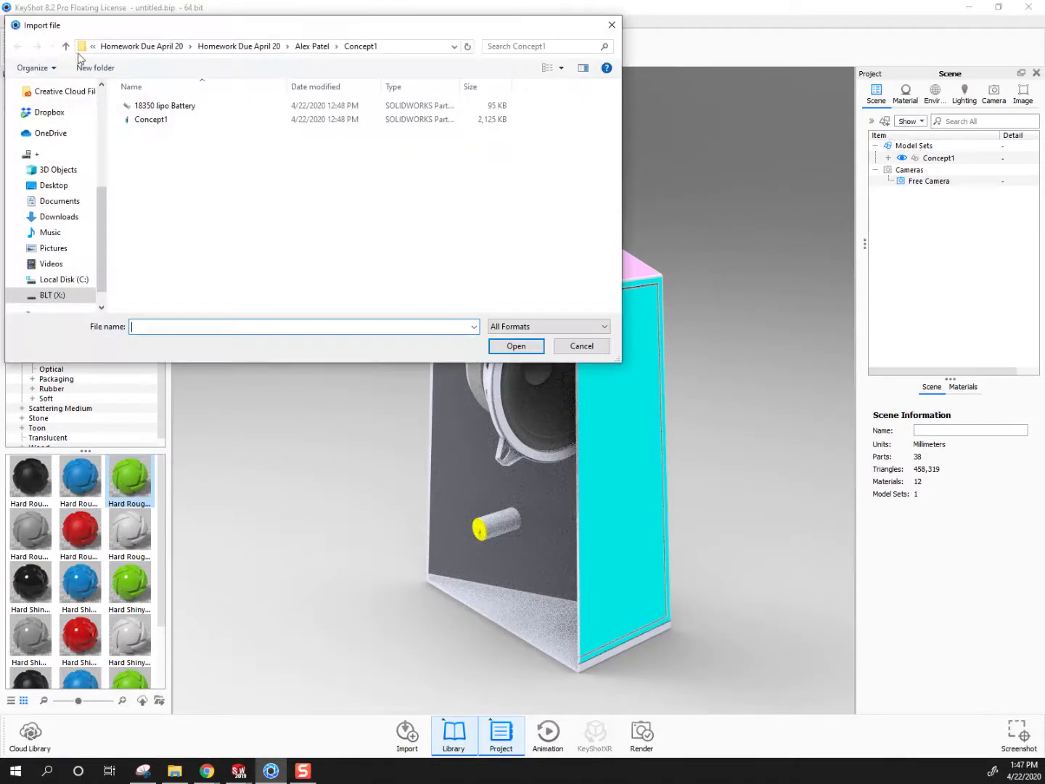
click(305, 49)
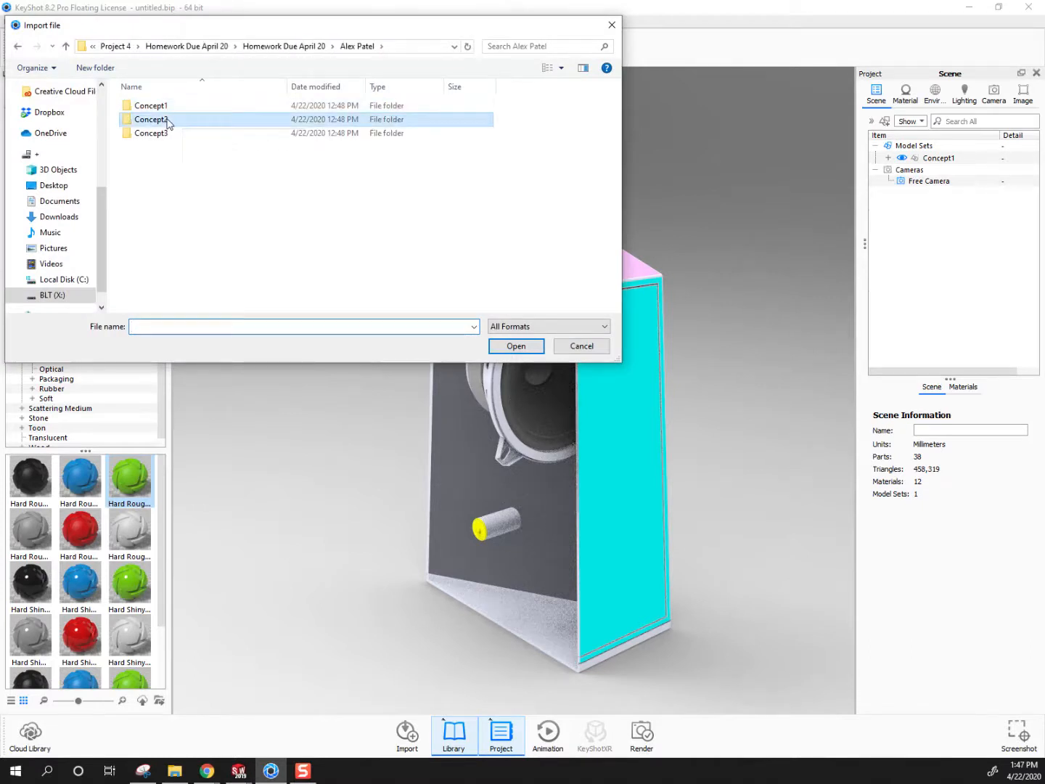
double_click(165, 119)
double_click(152, 109)
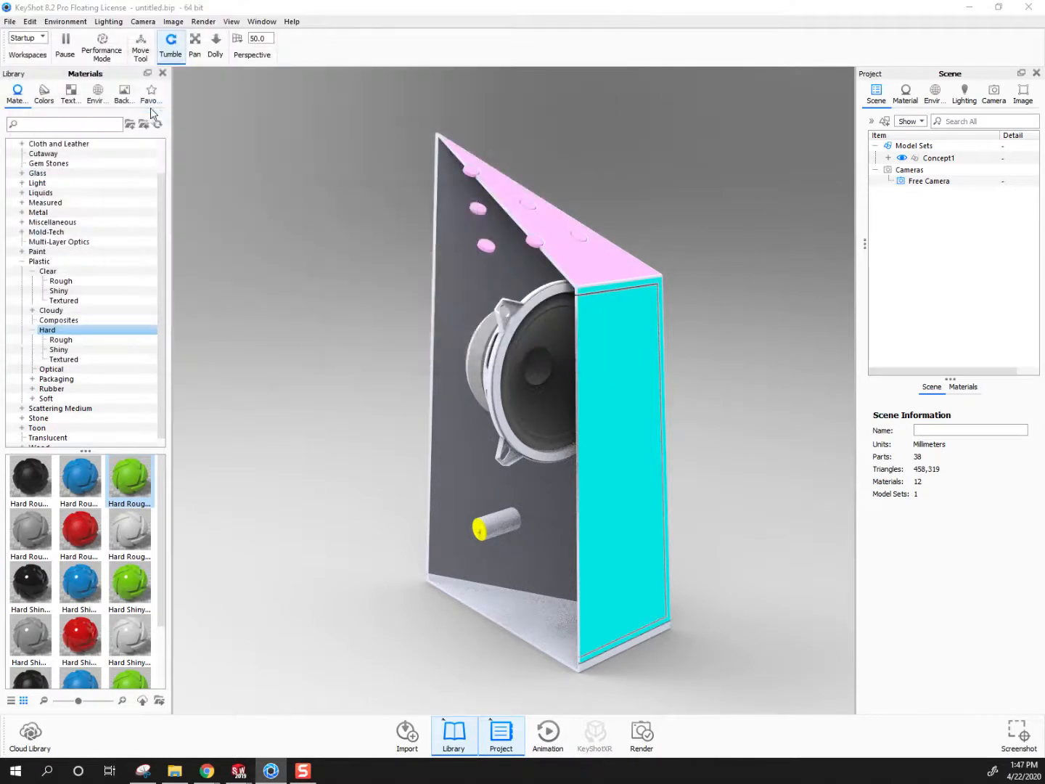
click(409, 624)
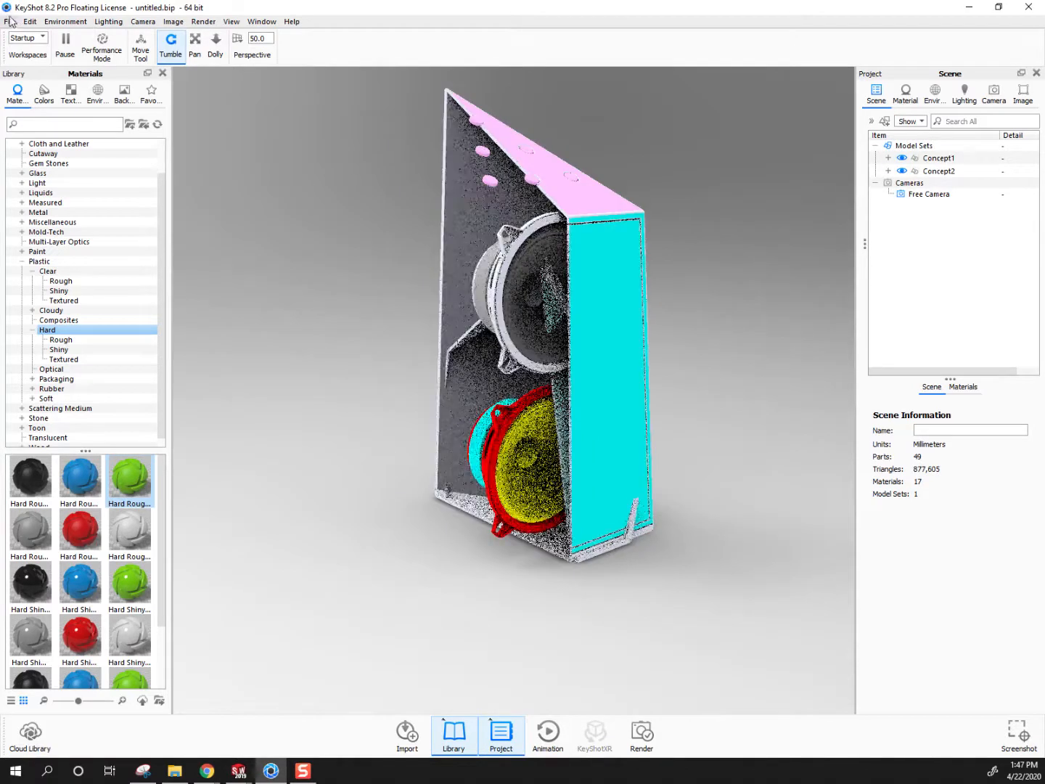
Import the Concept3 part from the same student's Concept3 folder into the scene
click(9, 21)
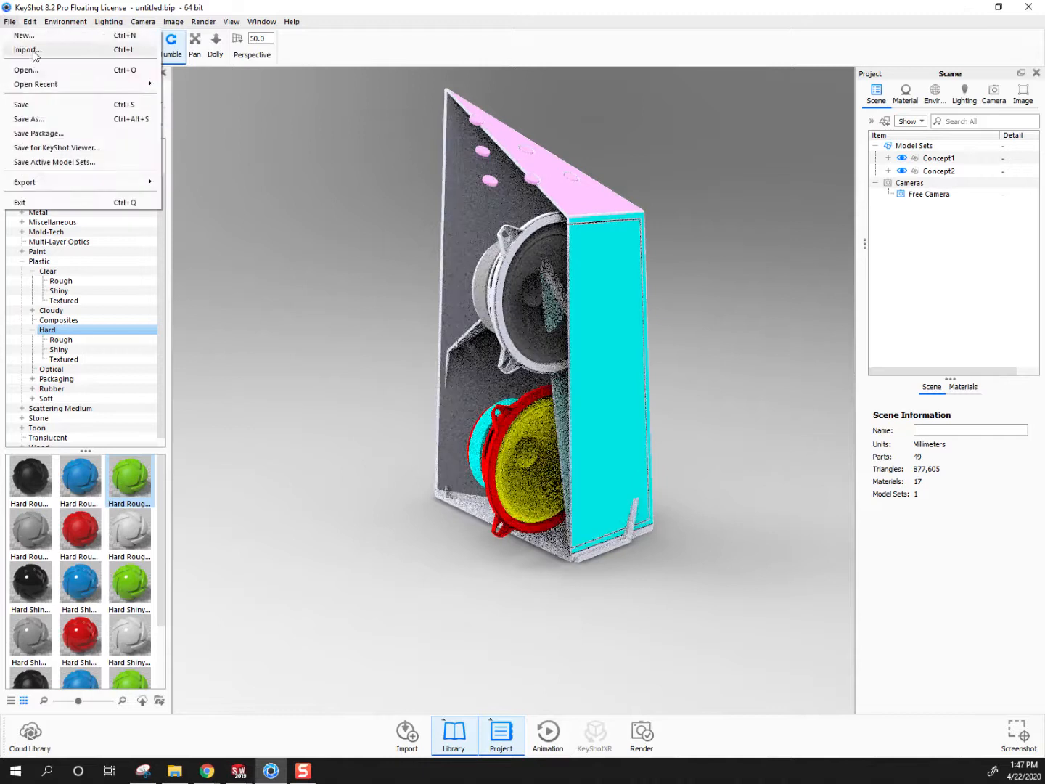
click(24, 50)
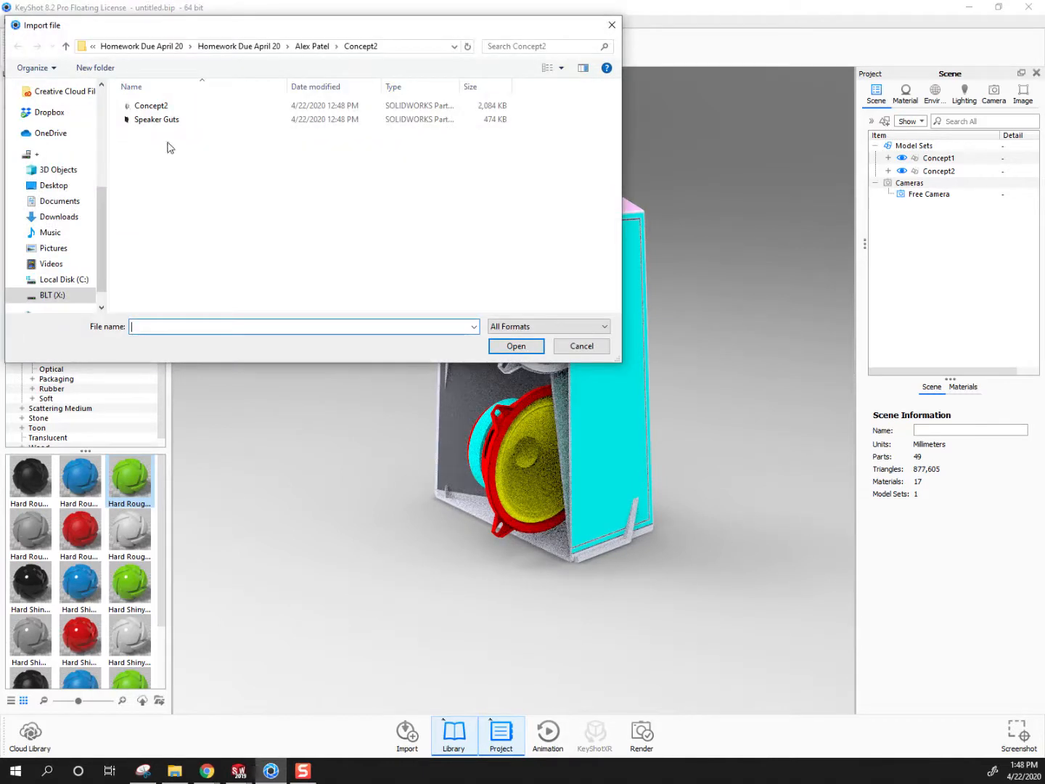
click(314, 46)
double_click(155, 134)
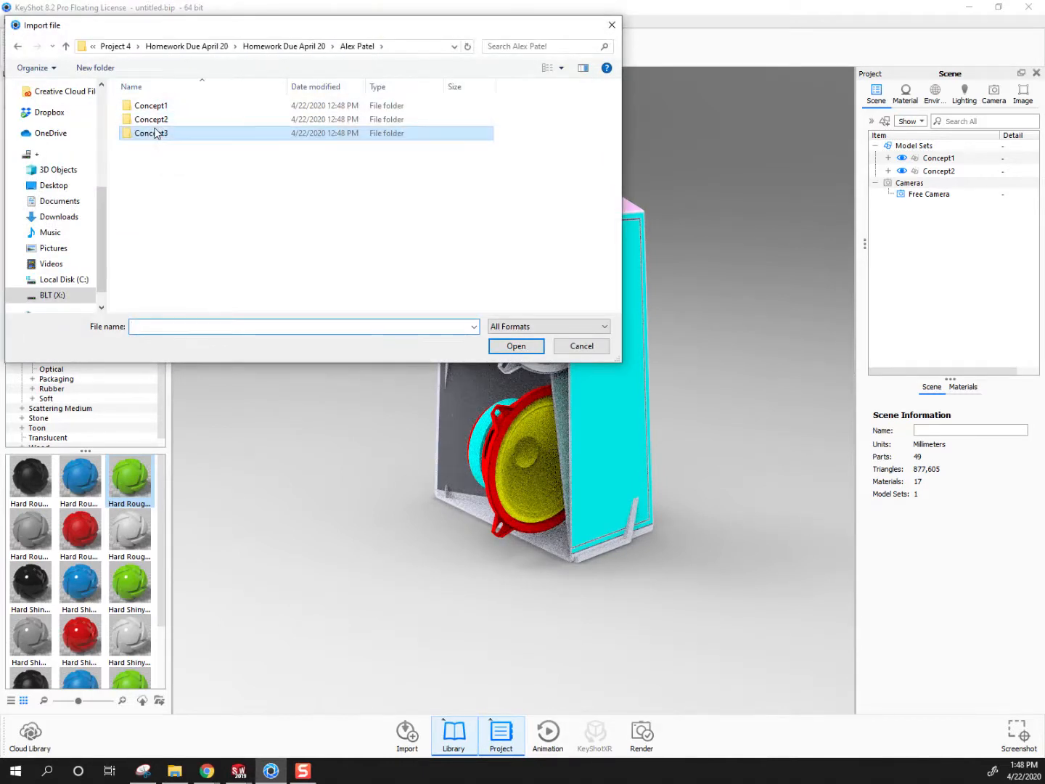
double_click(152, 105)
click(407, 624)
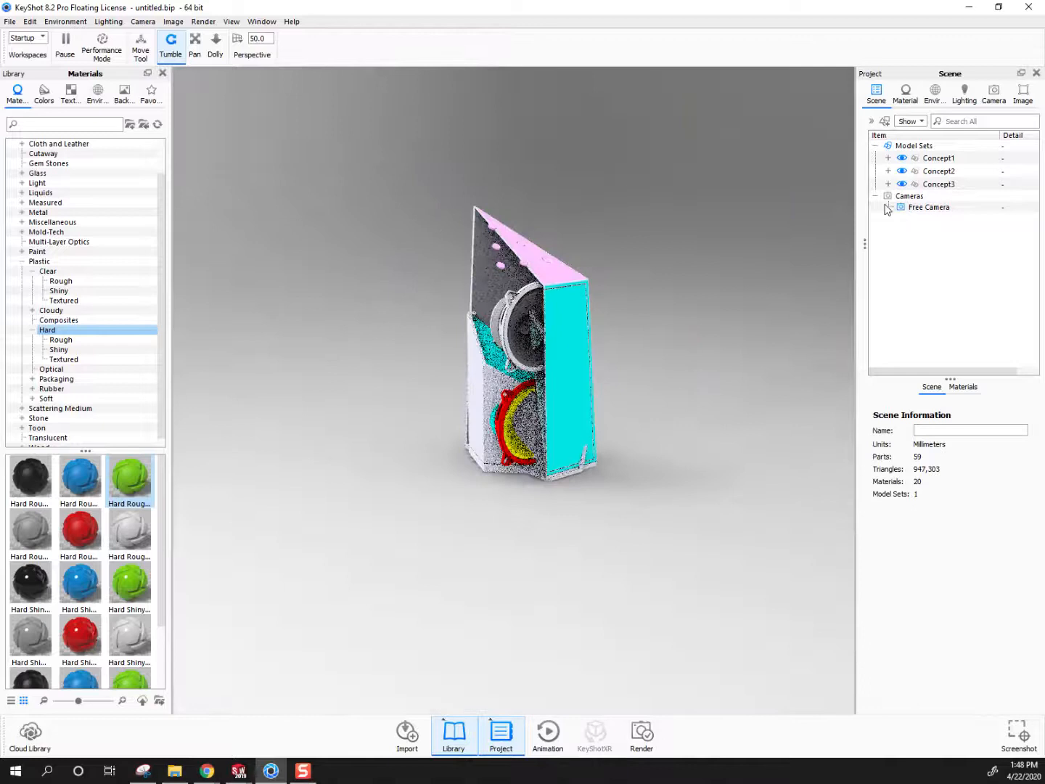
Show Concept1, Concept2 and Concept3 one at a time, leaving only Concept3 visible
click(902, 183)
click(902, 172)
click(902, 159)
click(903, 159)
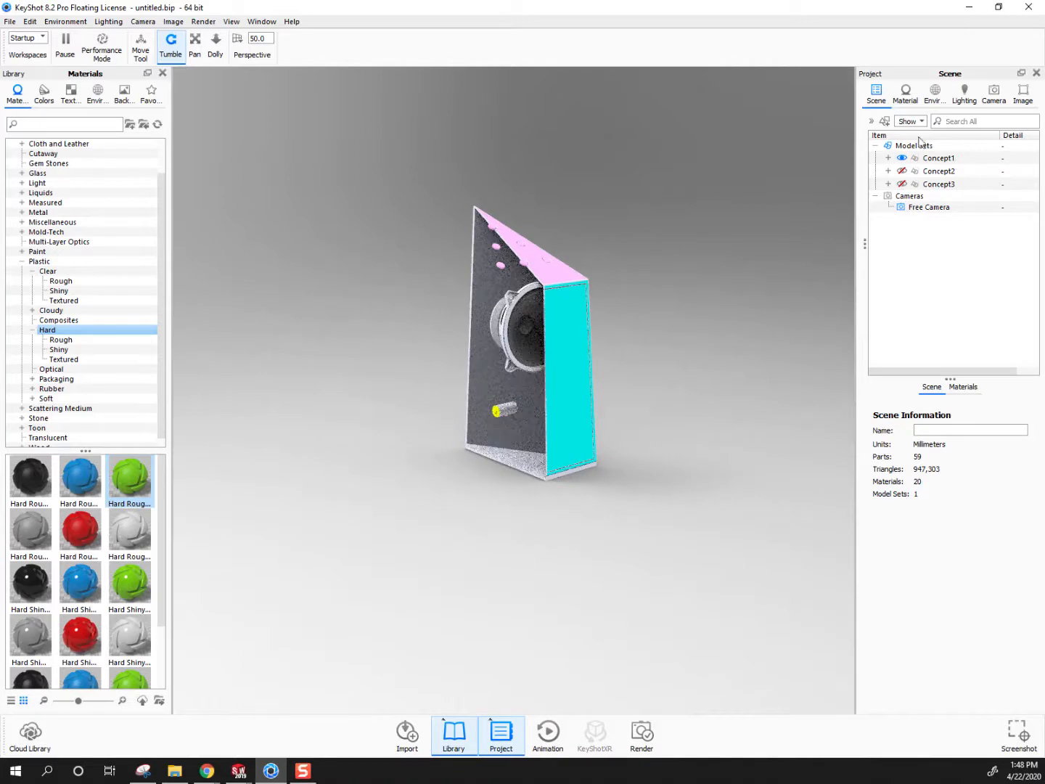
click(901, 171)
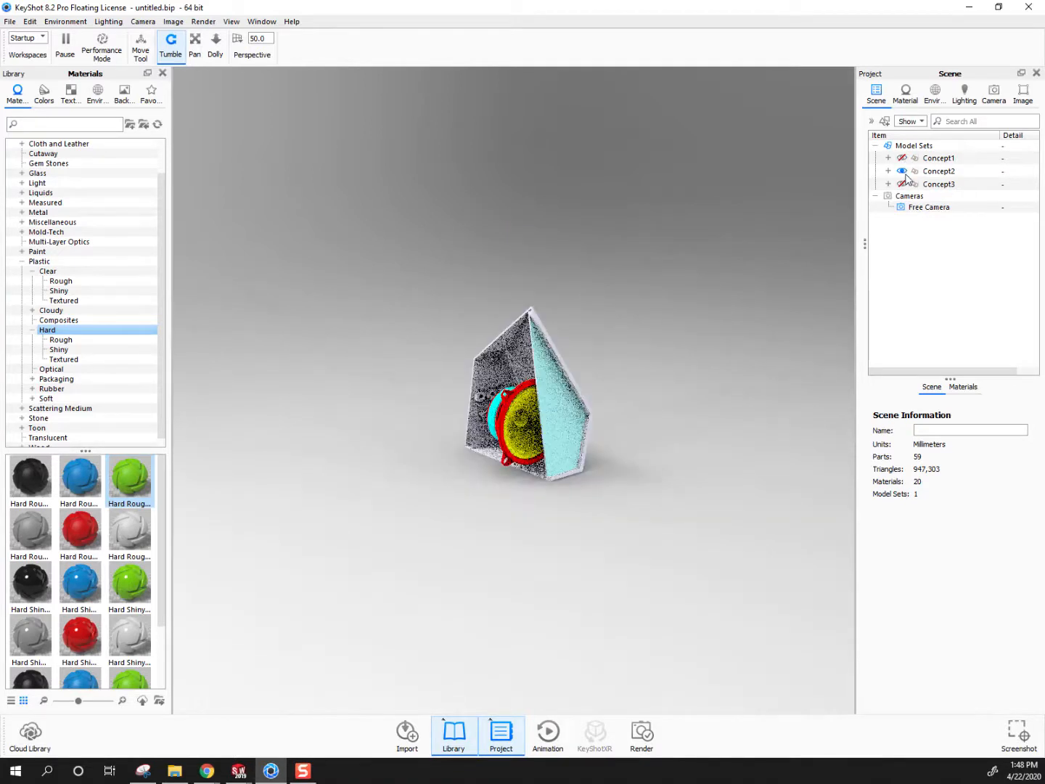
click(902, 183)
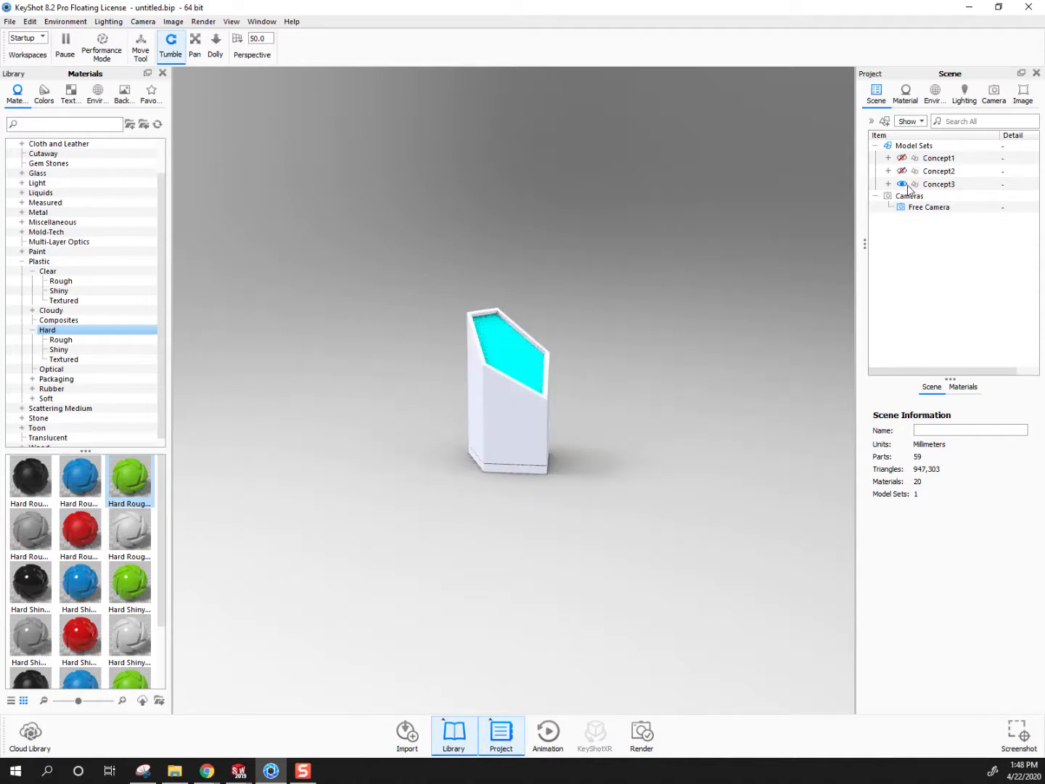
Frame Concept3 at about 650 mm distance, -120° azimuth and 32° inclination, and save the view as a new camera named hero
scroll(604, 303, up, 5)
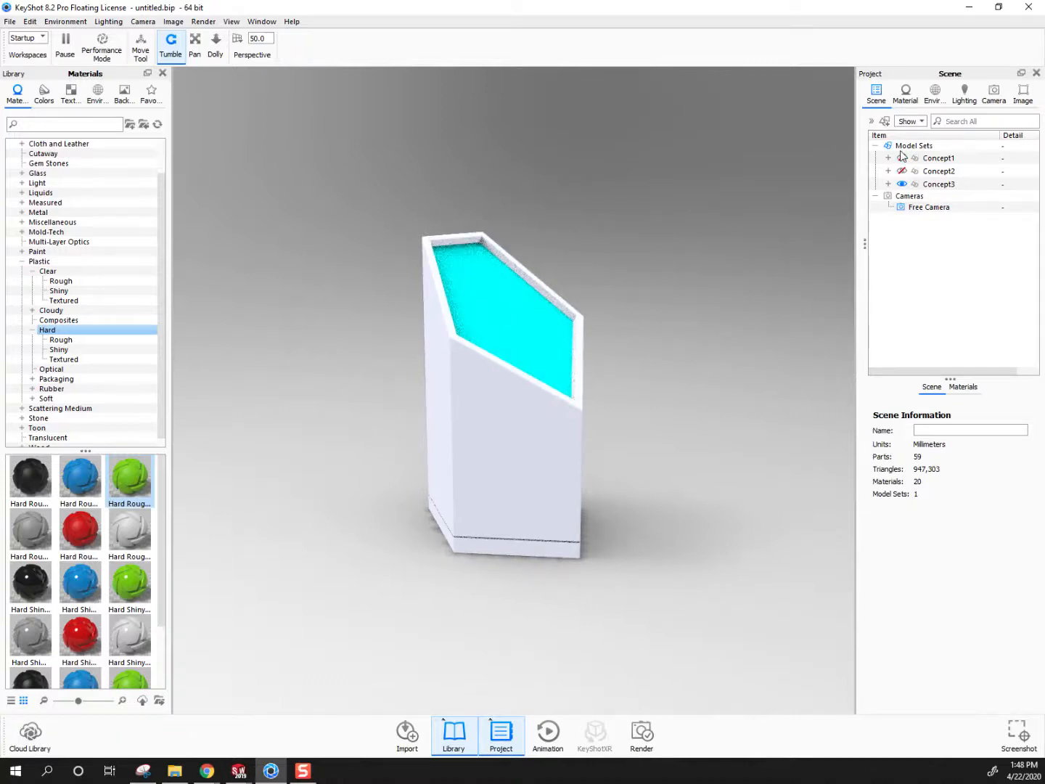
drag(599, 411, 392, 437)
drag(650, 454, 533, 497)
drag(679, 367, 546, 466)
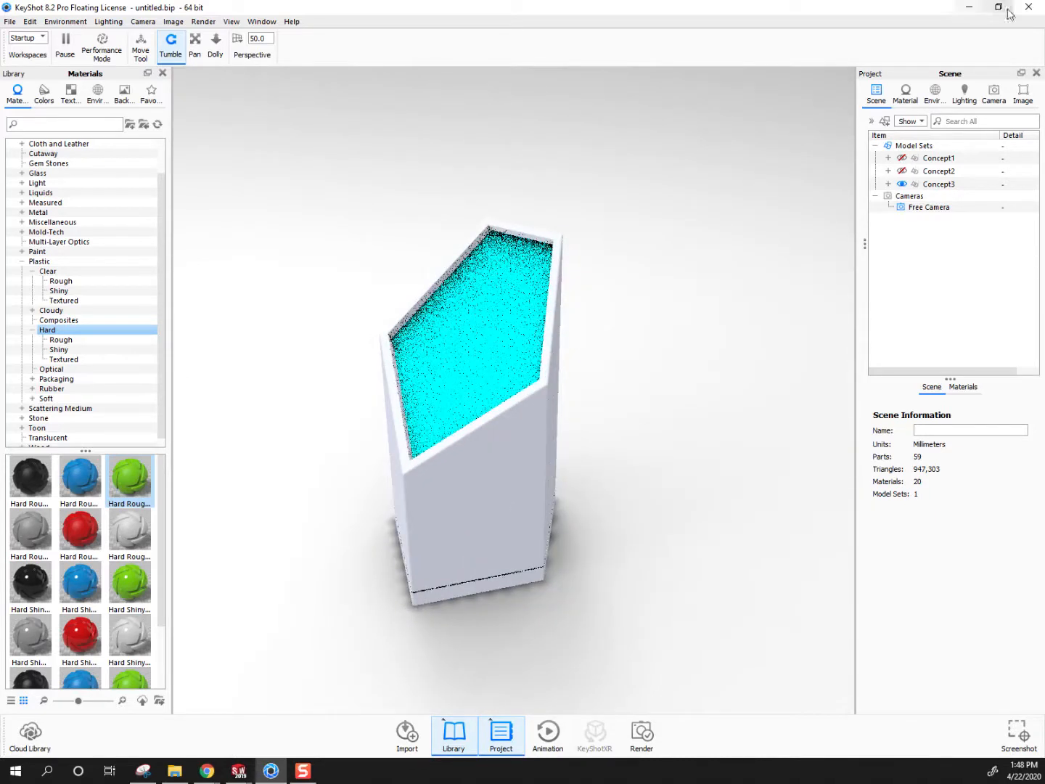
click(1000, 99)
click(867, 120)
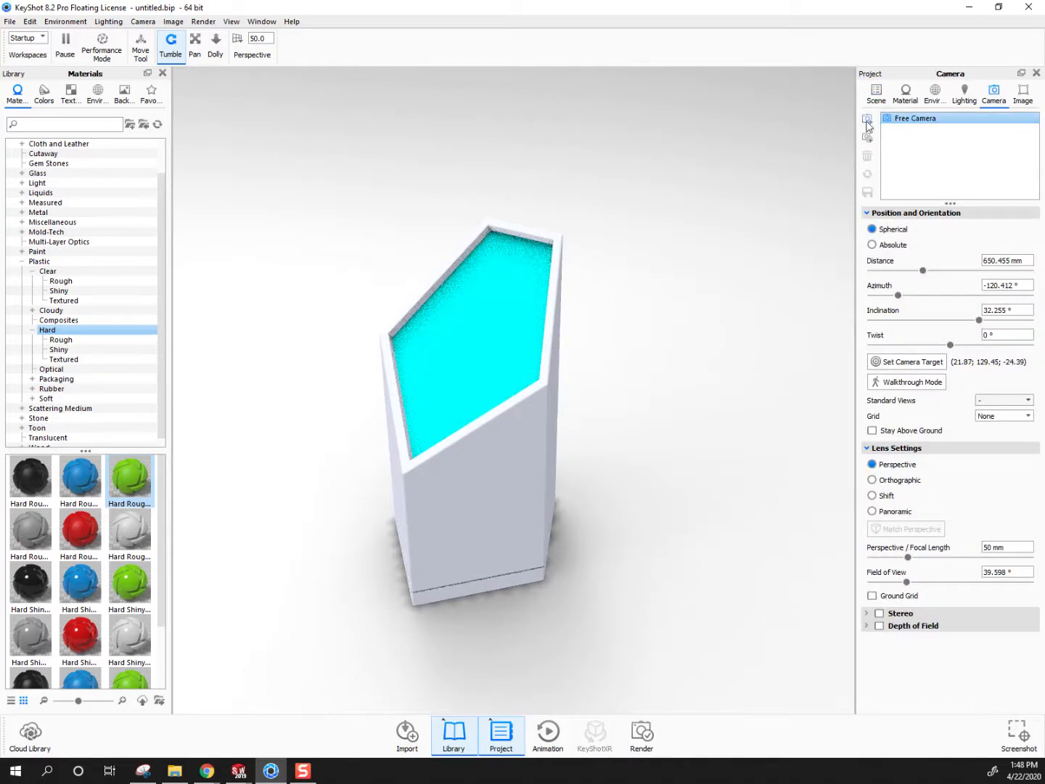
text(hero)
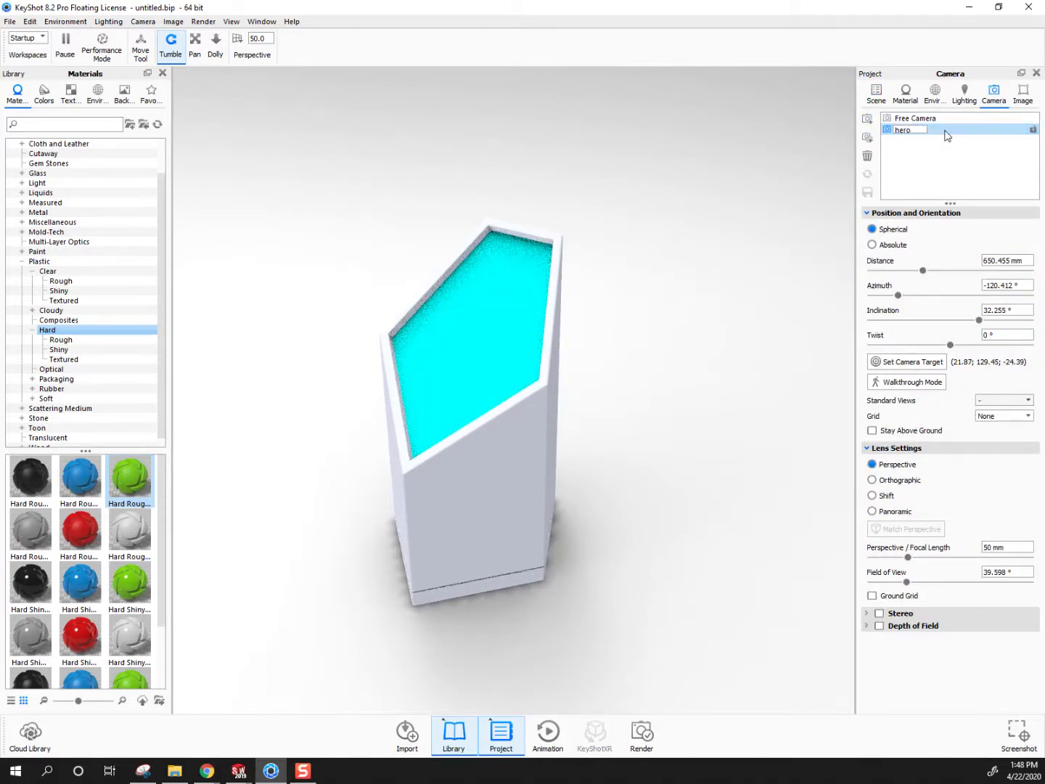
key(Return)
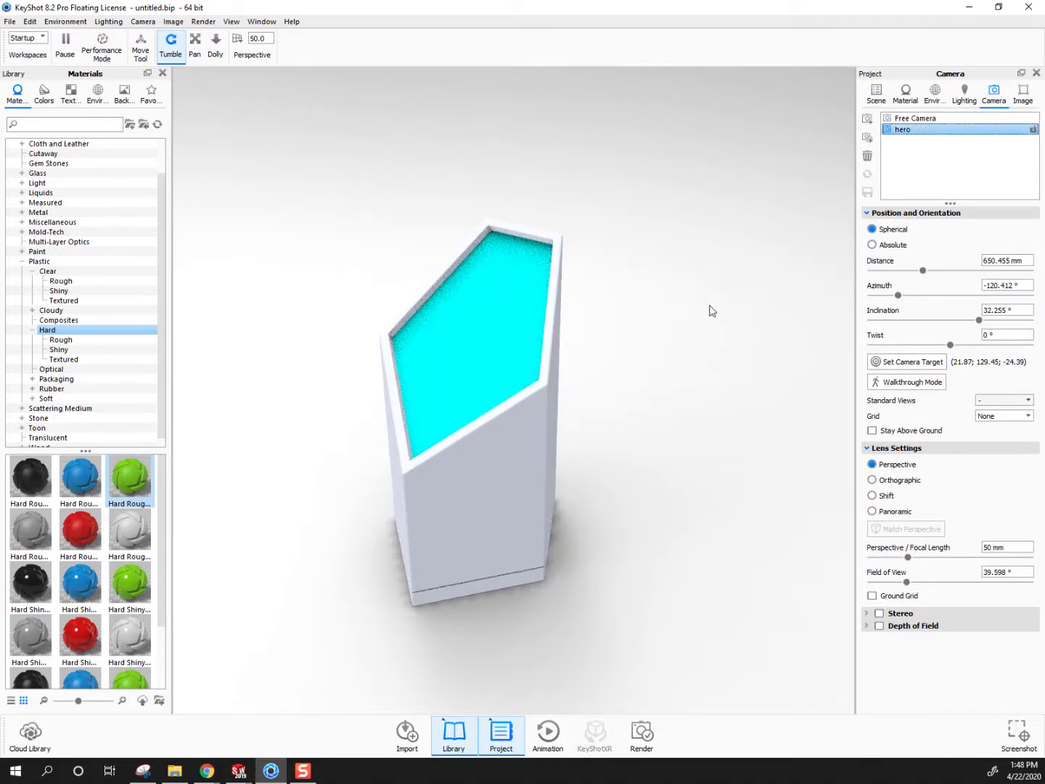
Switch to the Free Camera, hide Concept3 and show Concept1 instead
click(945, 119)
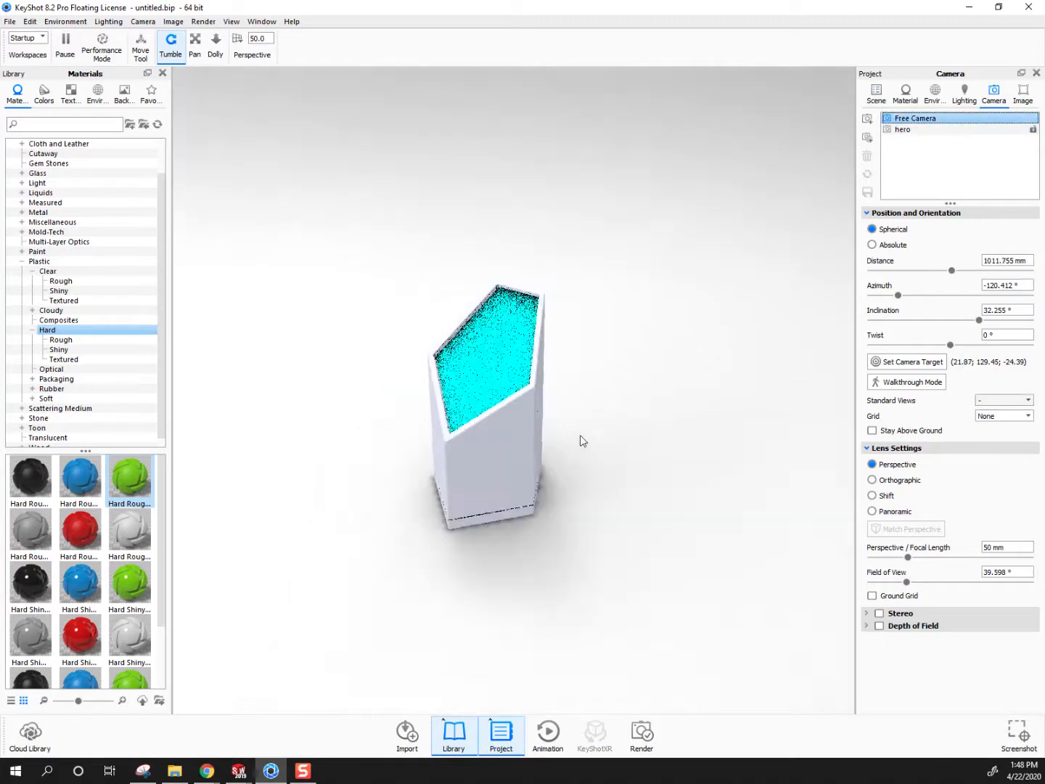
click(876, 93)
click(902, 158)
click(902, 159)
click(993, 93)
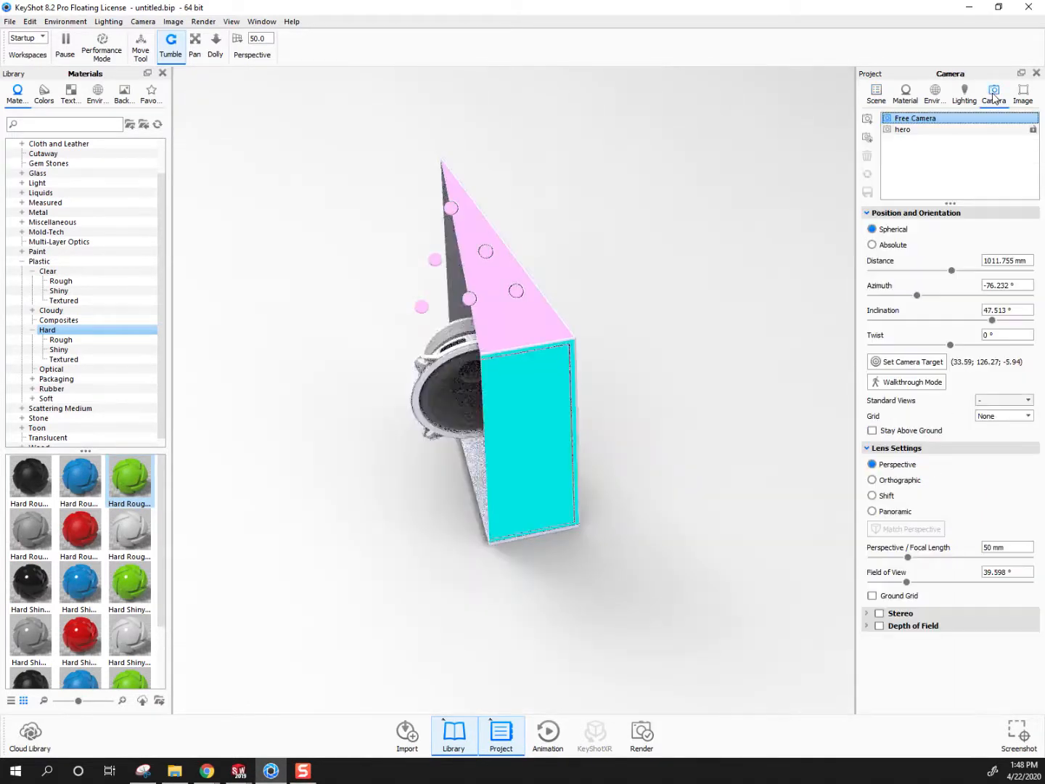
Switch to the hero camera, reframe it at about 914 mm distance, -136° azimuth and 30° inclination with all three concepts shown, and save it
click(908, 130)
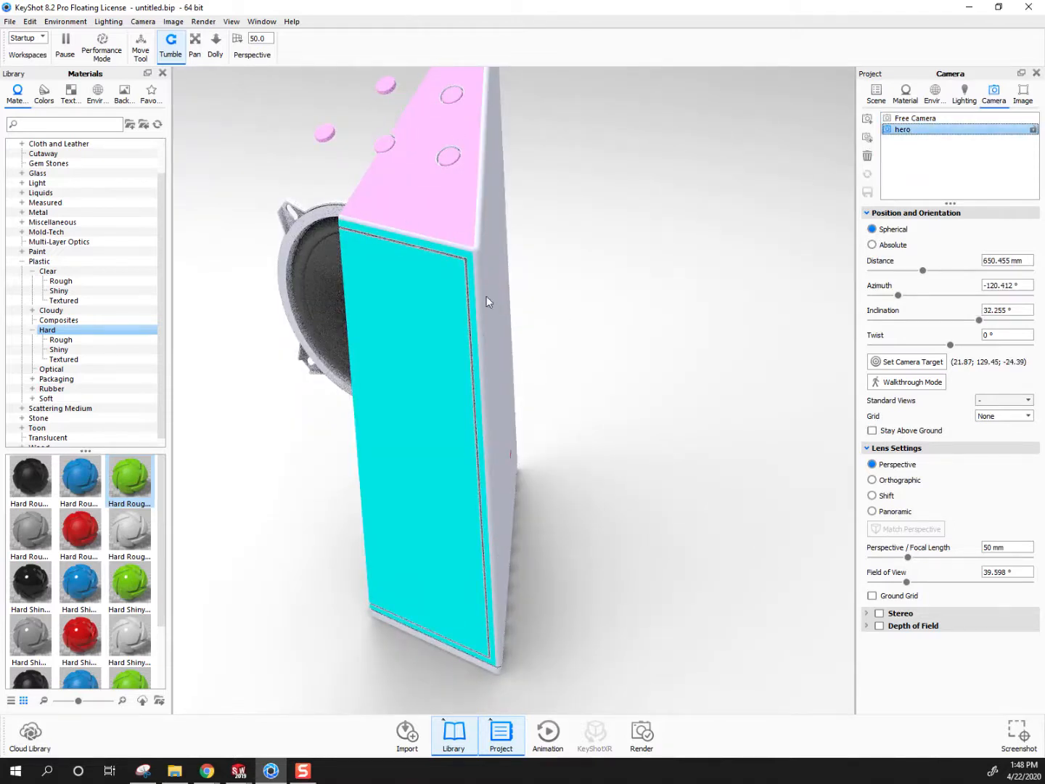
scroll(460, 276, down, 3)
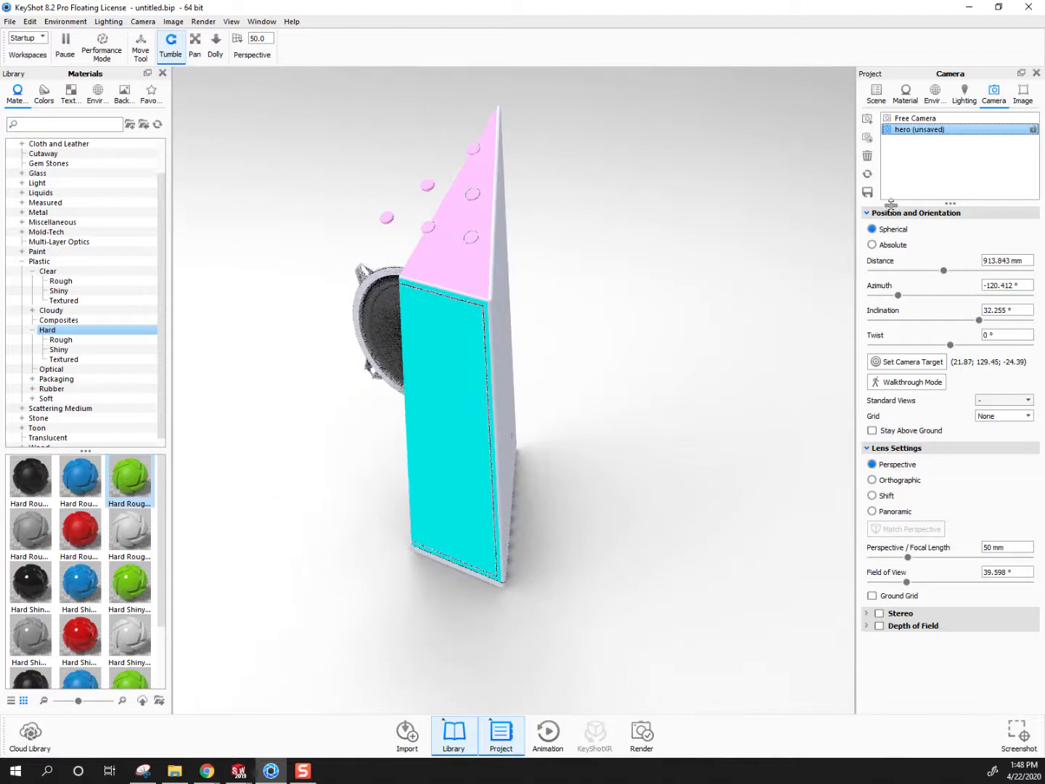
drag(454, 440, 398, 447)
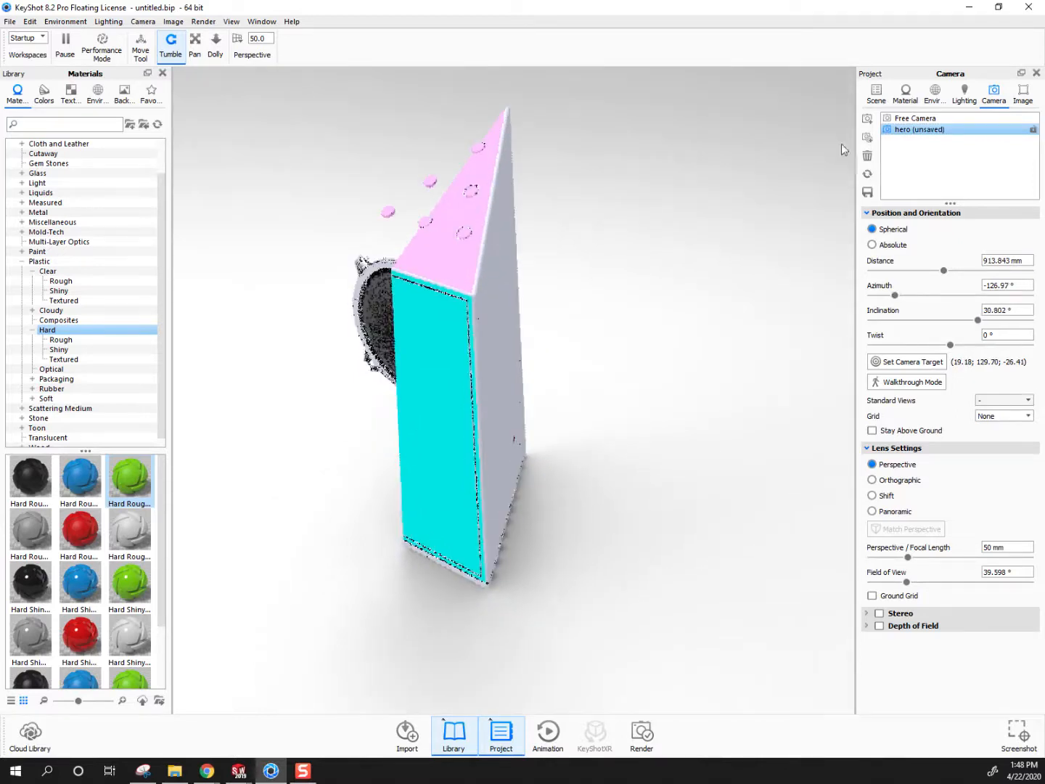
click(877, 95)
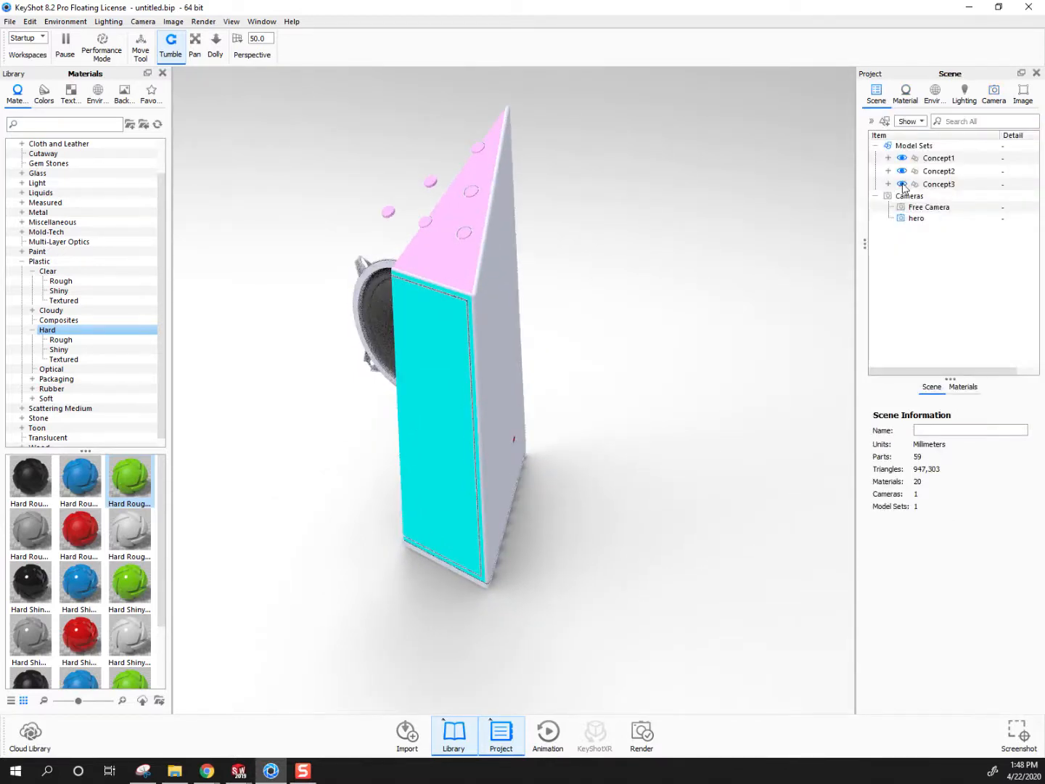
scroll(632, 375, down, 3)
drag(438, 529, 590, 355)
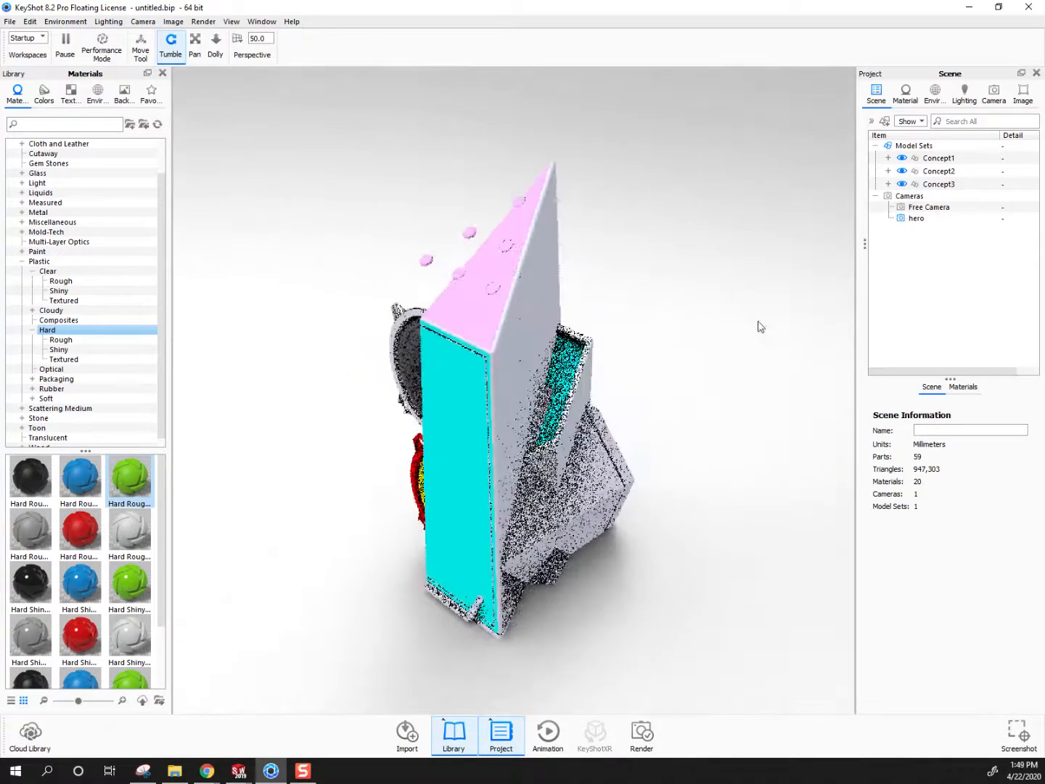
click(994, 95)
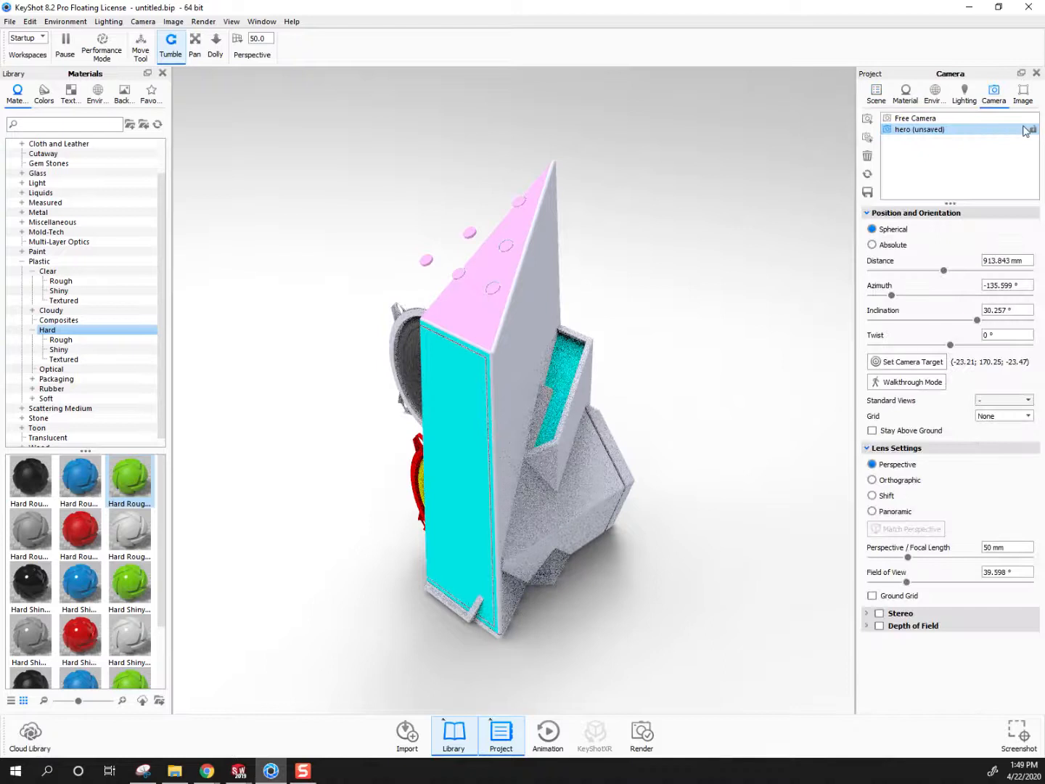
click(868, 191)
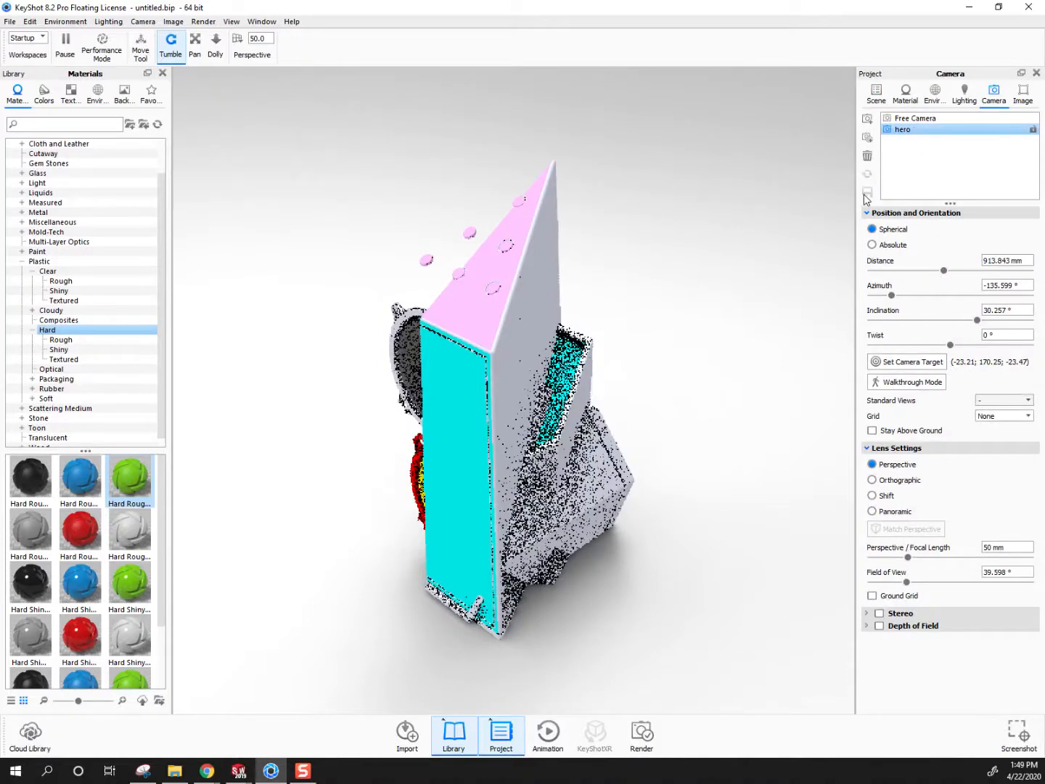
Show Concept1, Concept2 and Concept3 one at a time from the saved hero view, leaving only Concept3 visible
click(876, 95)
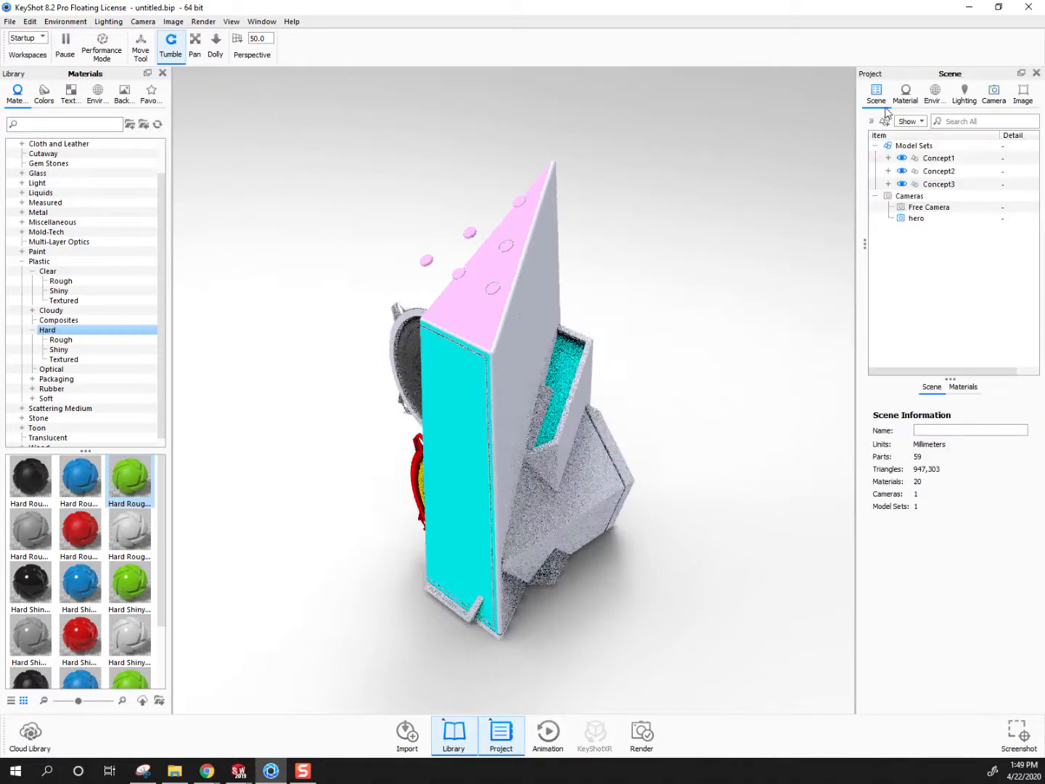
click(903, 185)
click(903, 159)
click(902, 171)
click(902, 184)
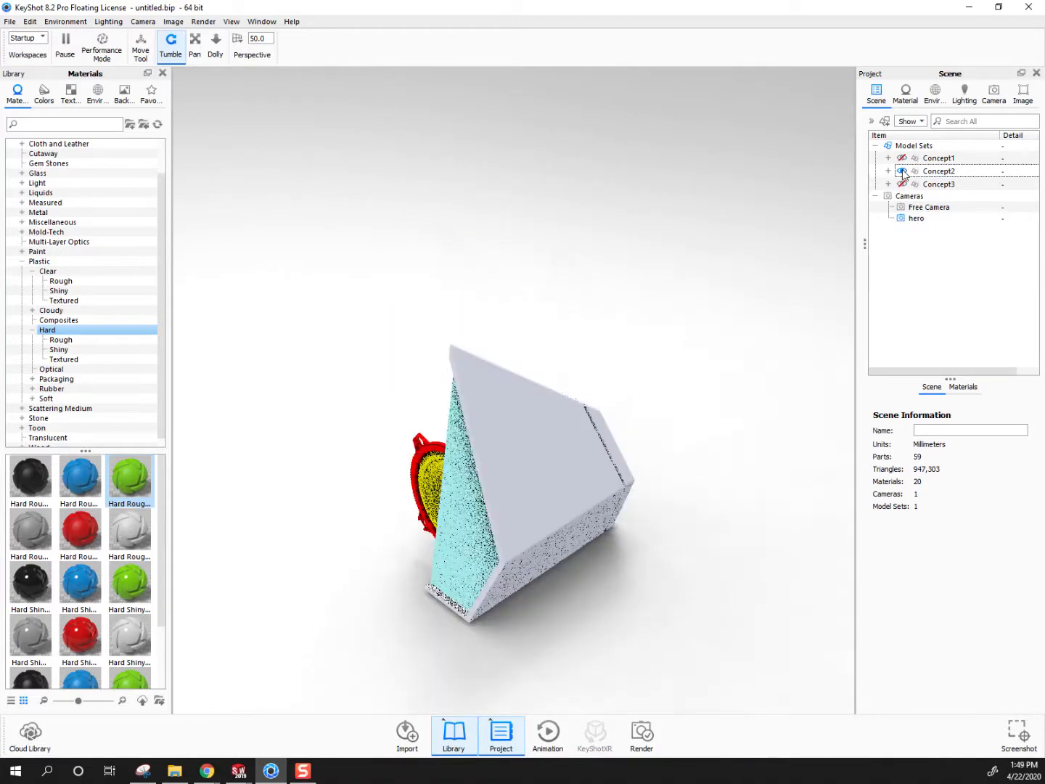
click(903, 184)
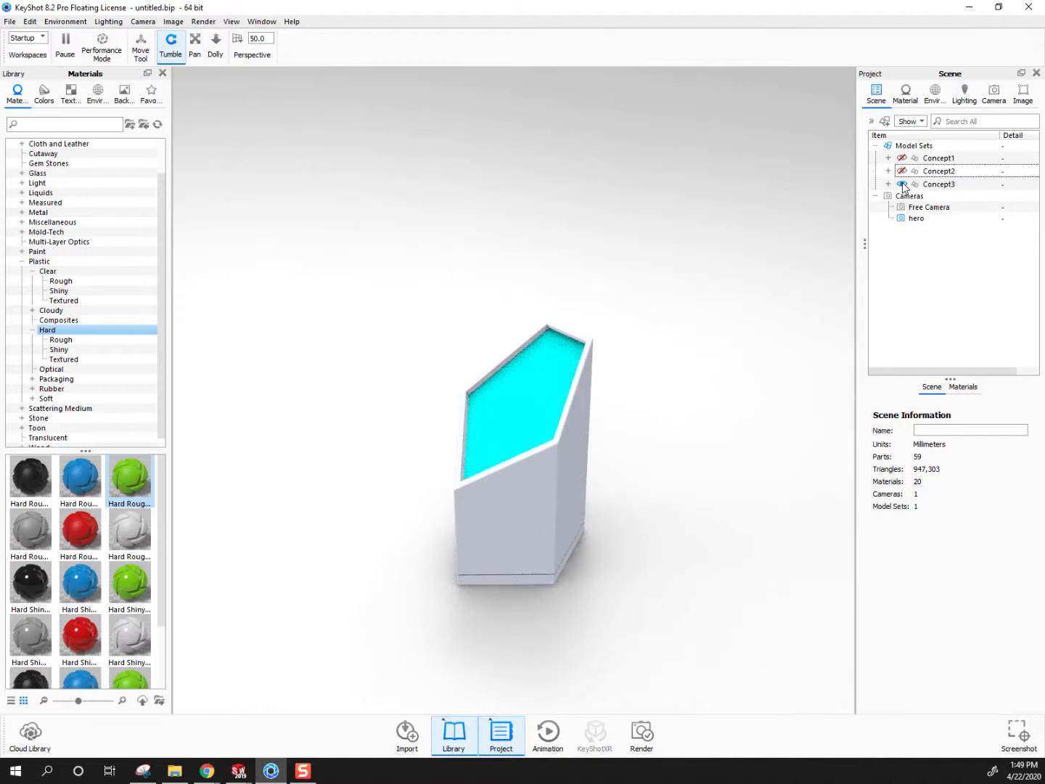
click(885, 121)
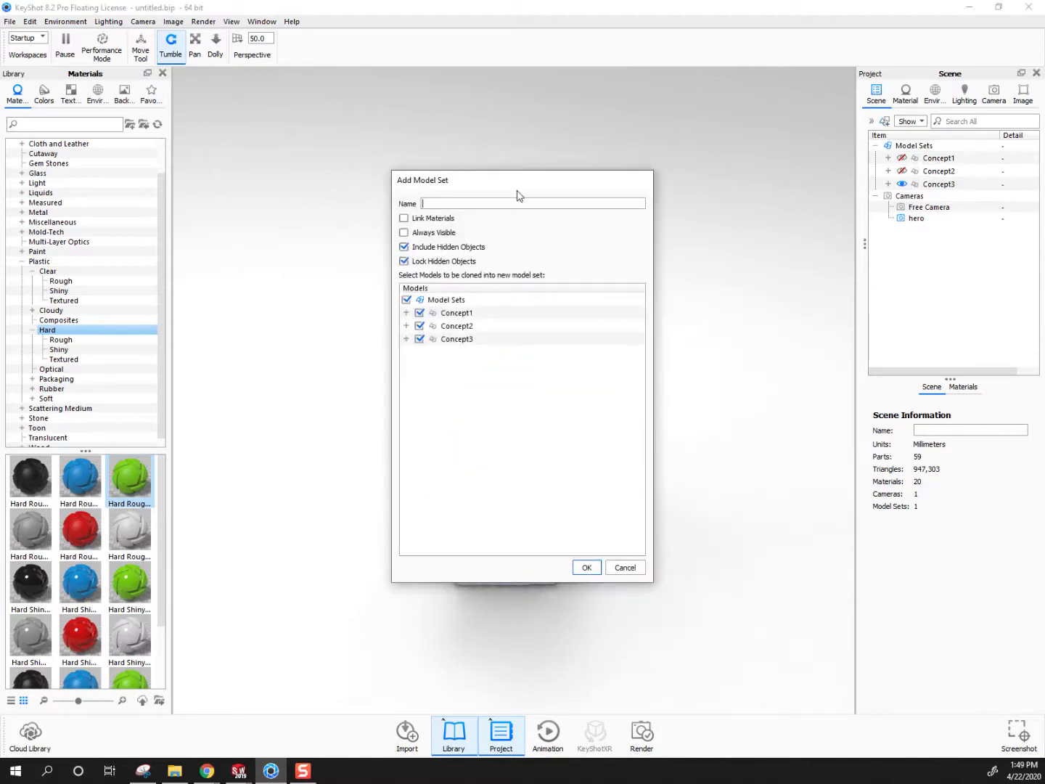
click(619, 569)
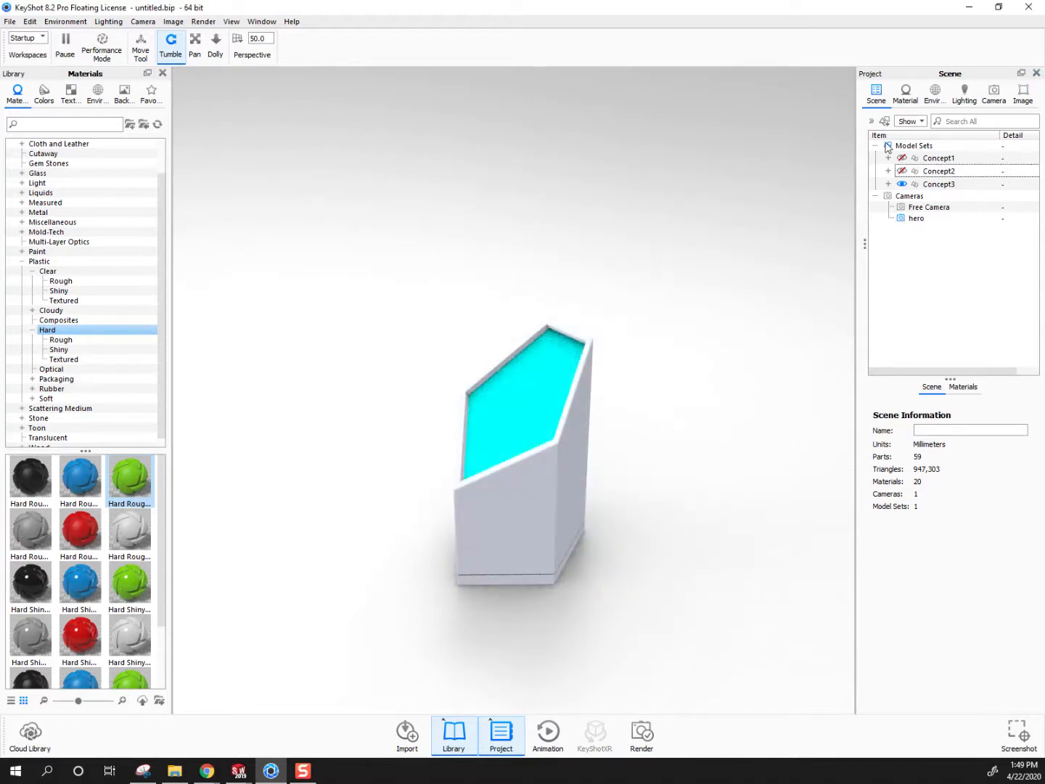
Apply the blue Hard Rough plastic to the bodies of Concept3 and Concept2, showing Concept2 alone and linking the duplicate material
drag(80, 477, 488, 520)
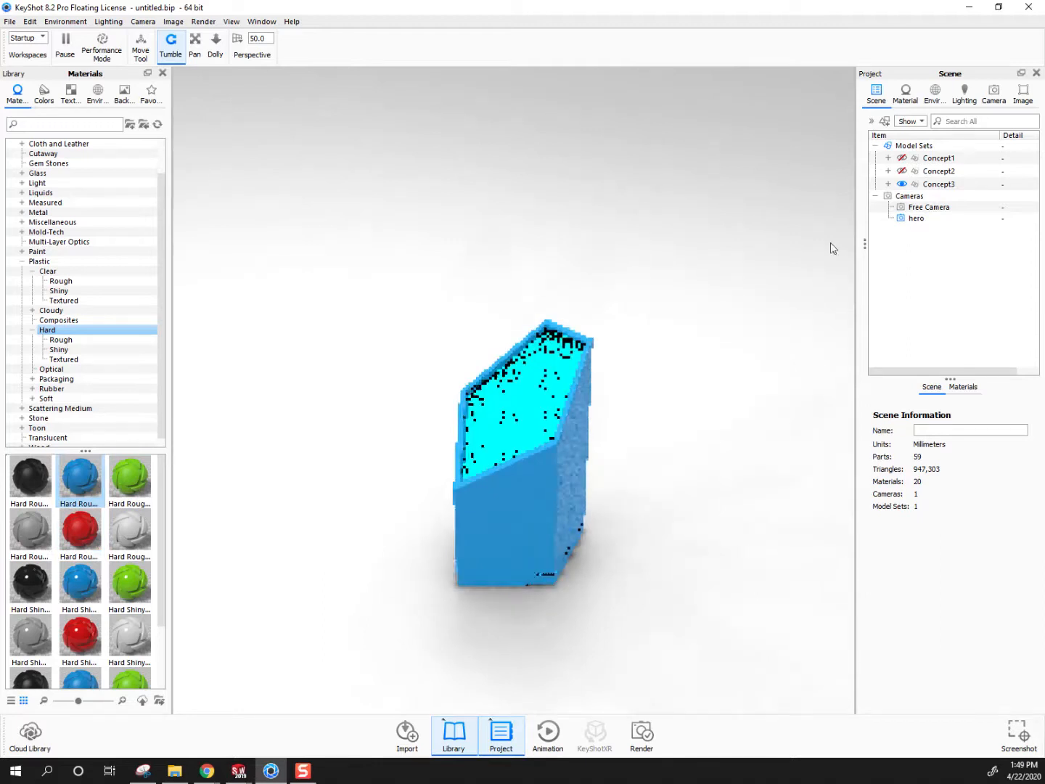
click(901, 171)
drag(79, 483, 566, 481)
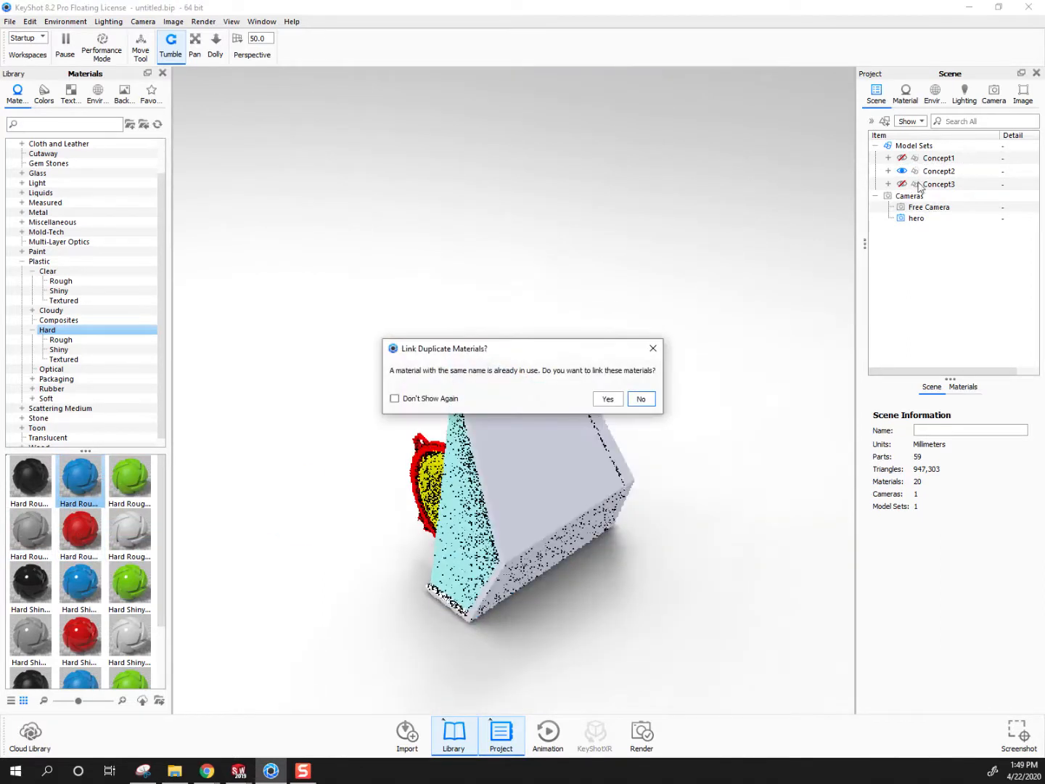
click(608, 400)
Show only Concept1 and apply the linked blue Hard Rough plastic to its body and slanted top face
click(902, 157)
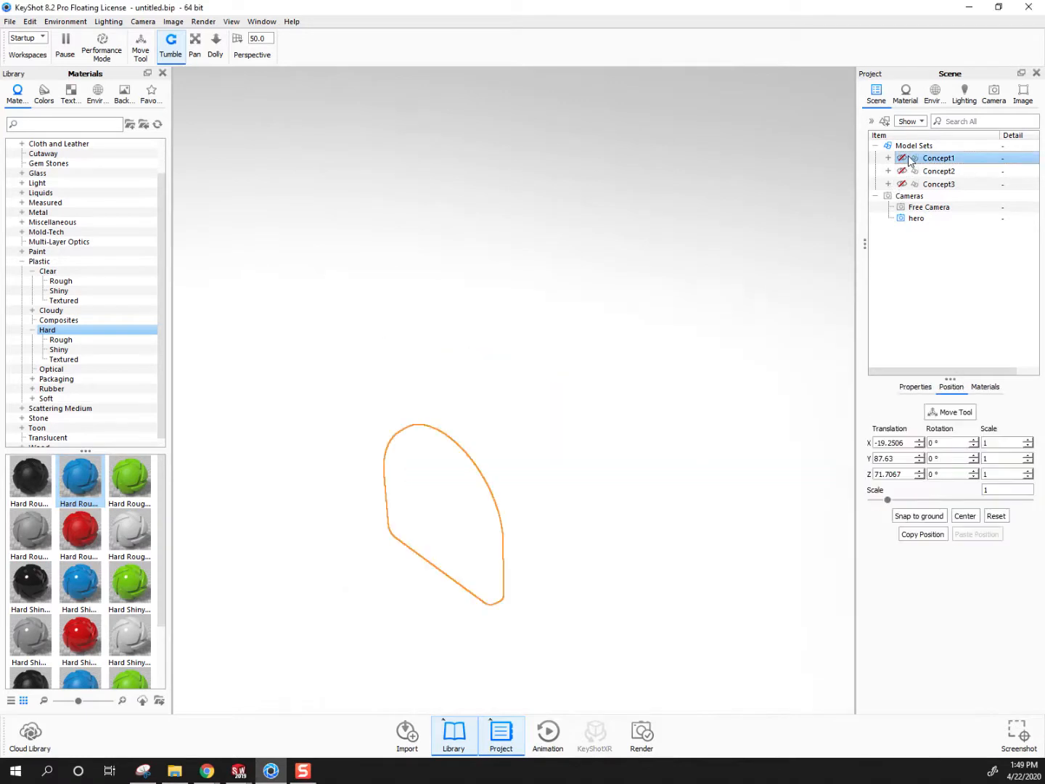
drag(78, 478, 512, 453)
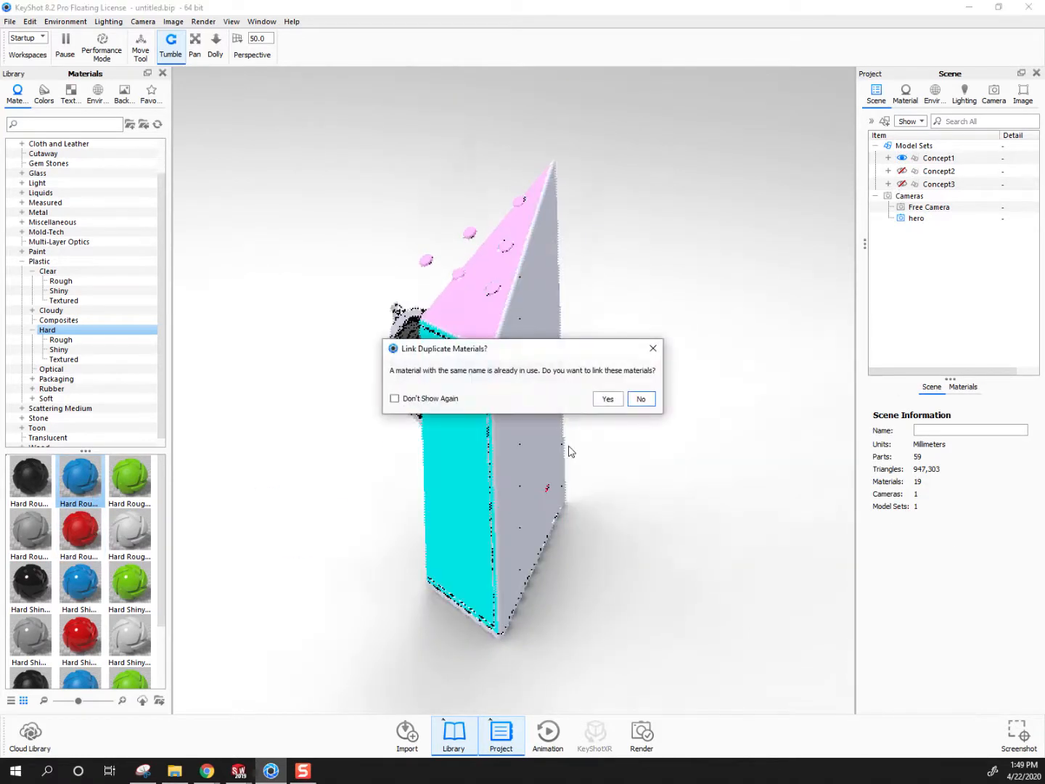
click(609, 399)
drag(89, 492, 458, 316)
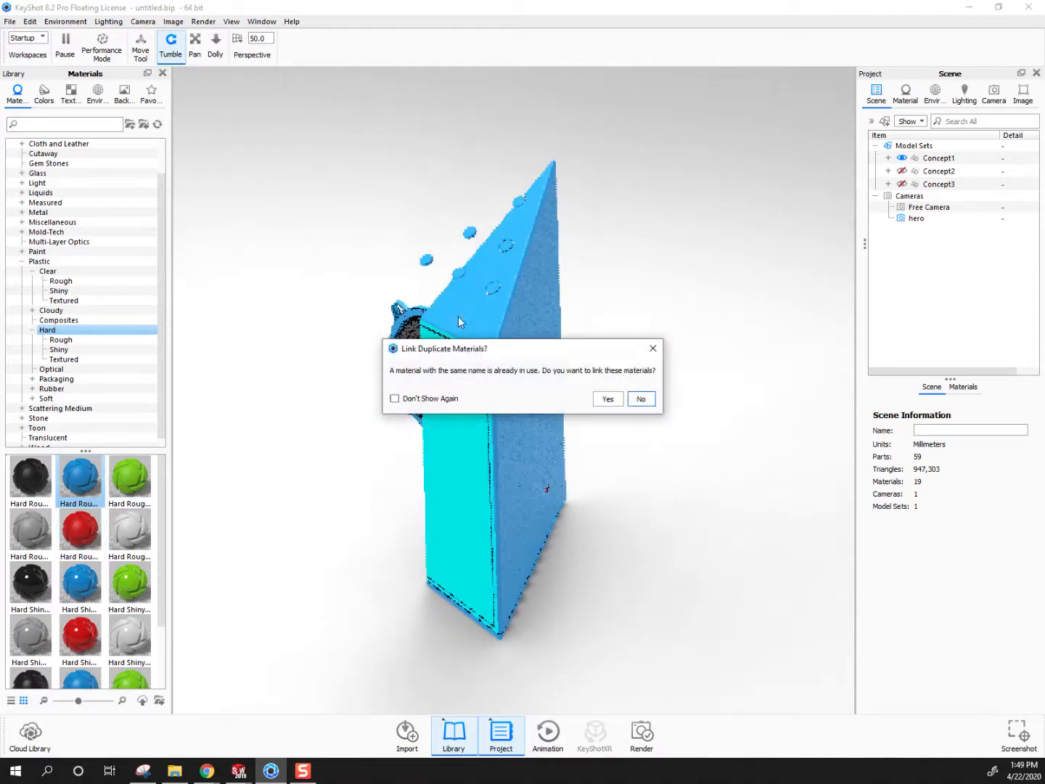
click(611, 400)
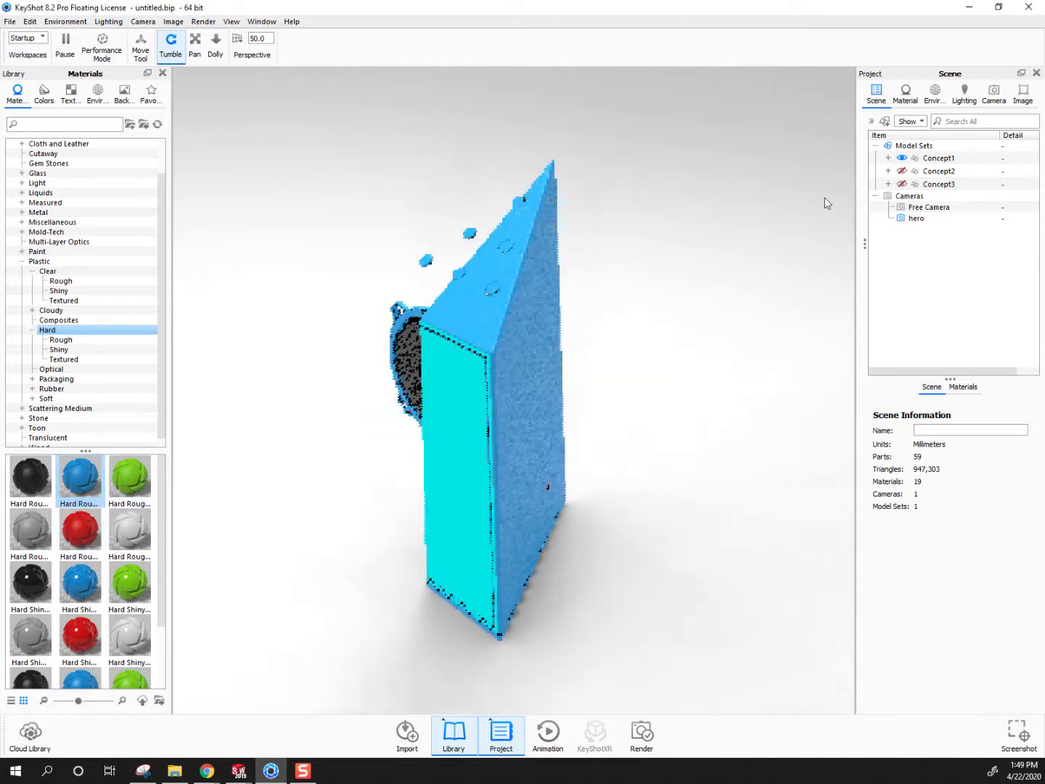
click(886, 121)
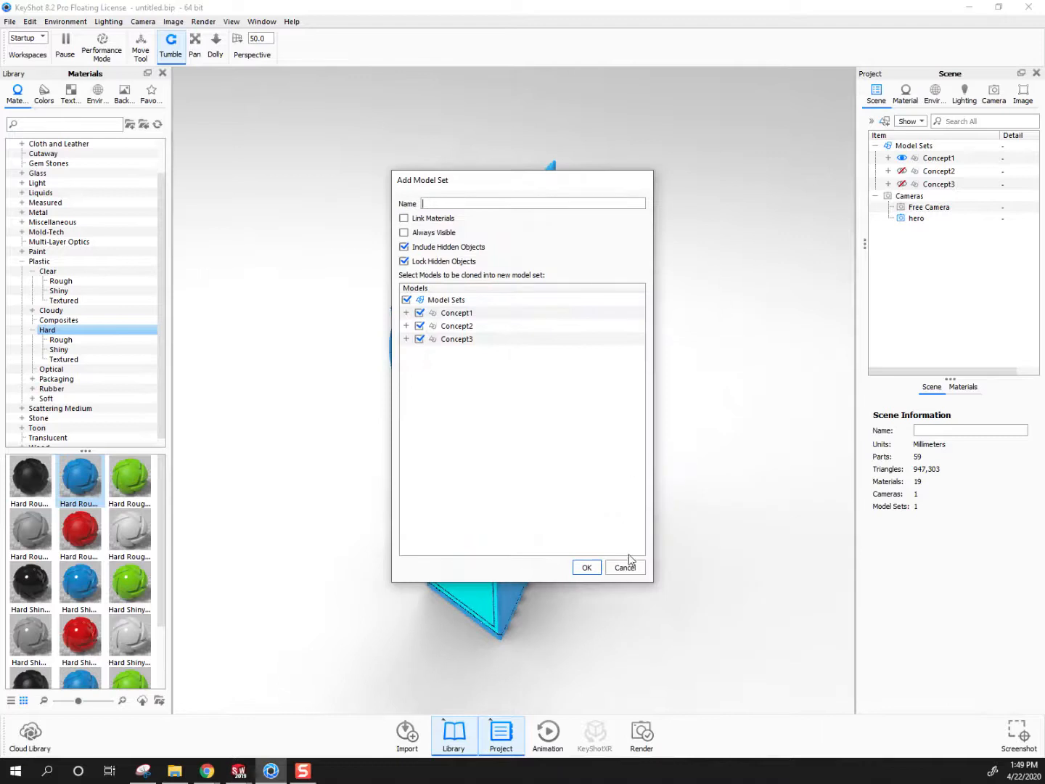
click(628, 564)
click(872, 121)
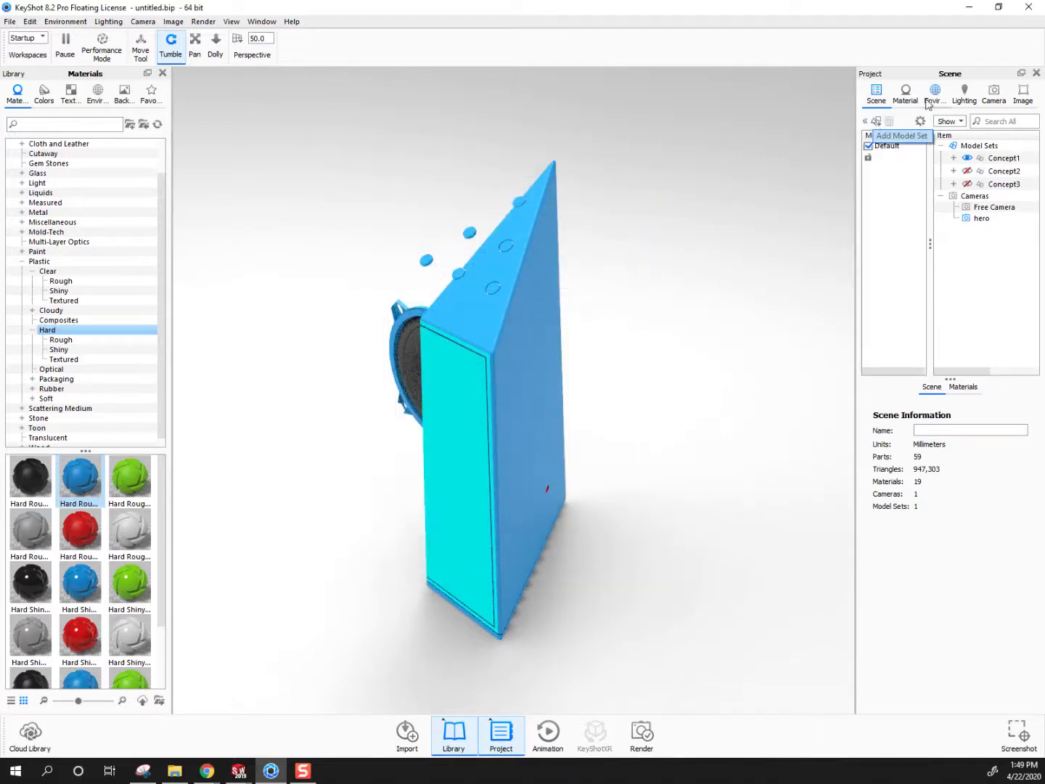
click(890, 148)
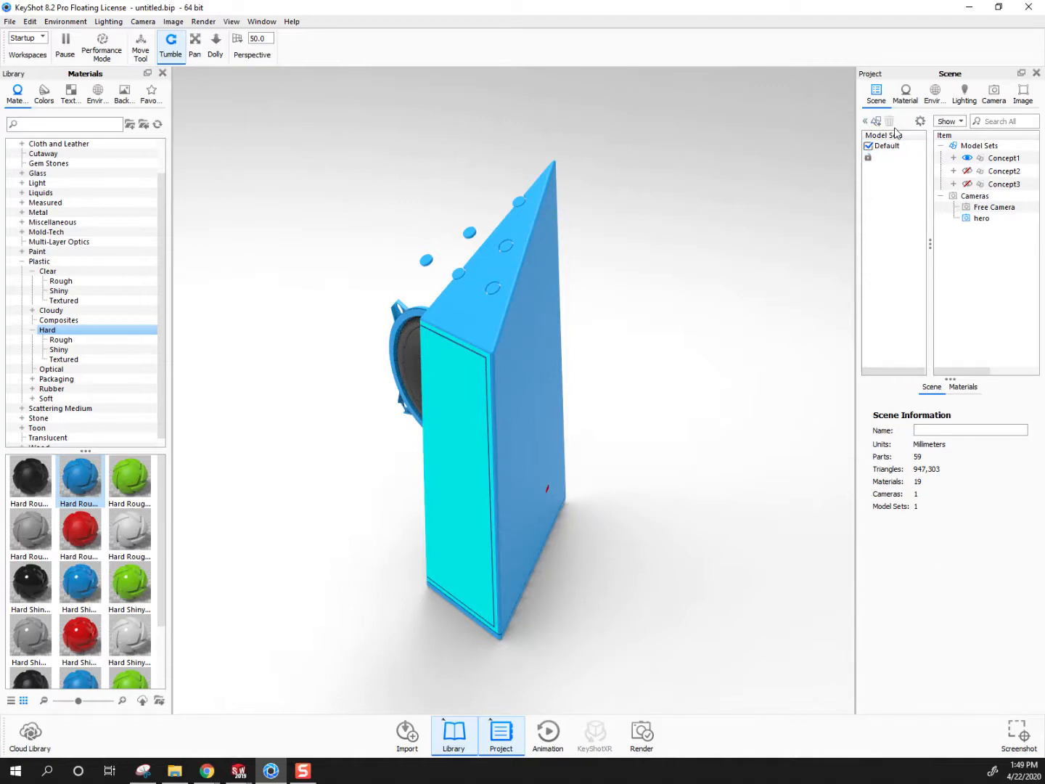
click(865, 120)
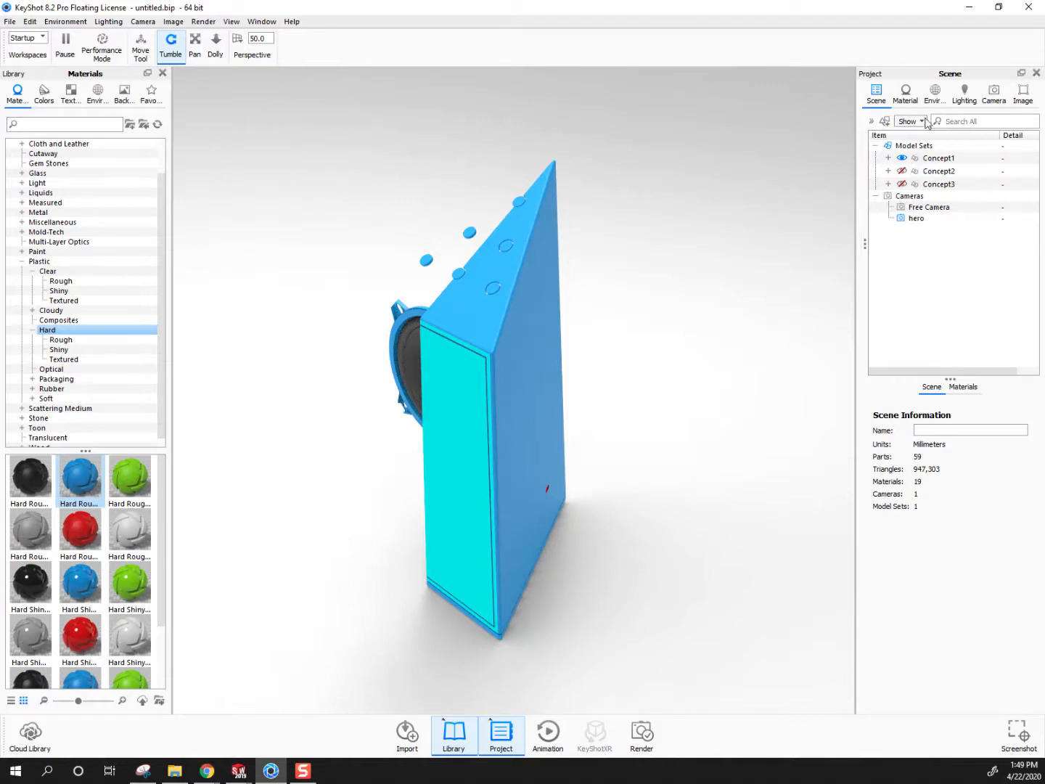
click(873, 120)
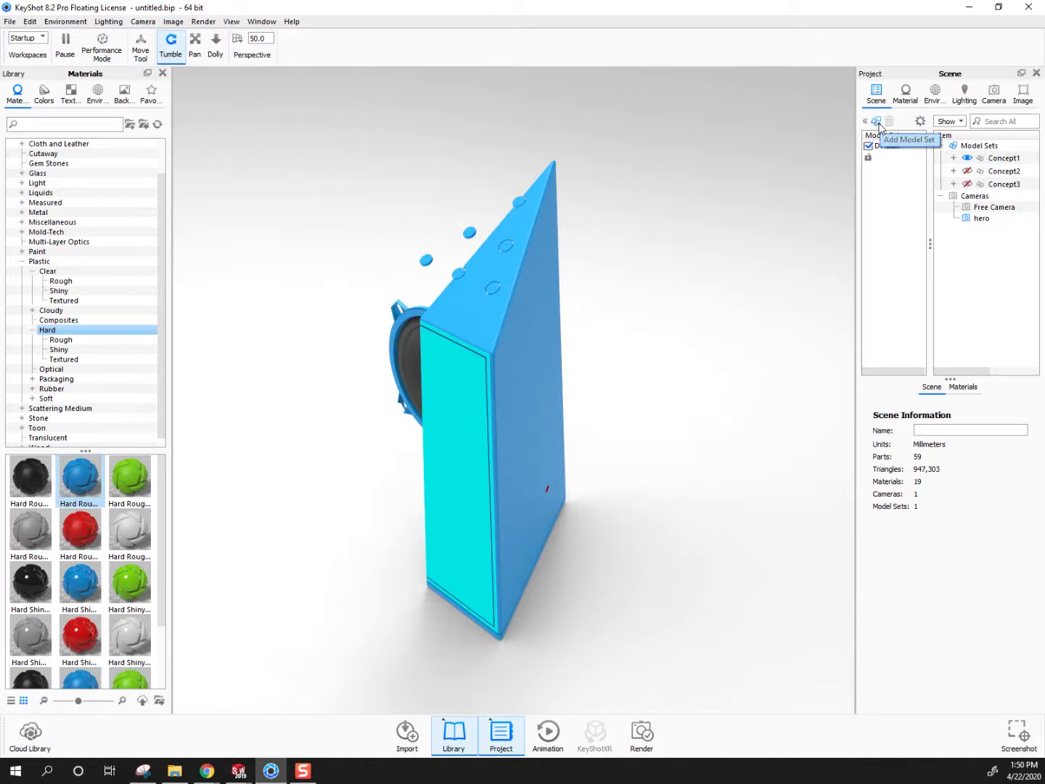
click(877, 124)
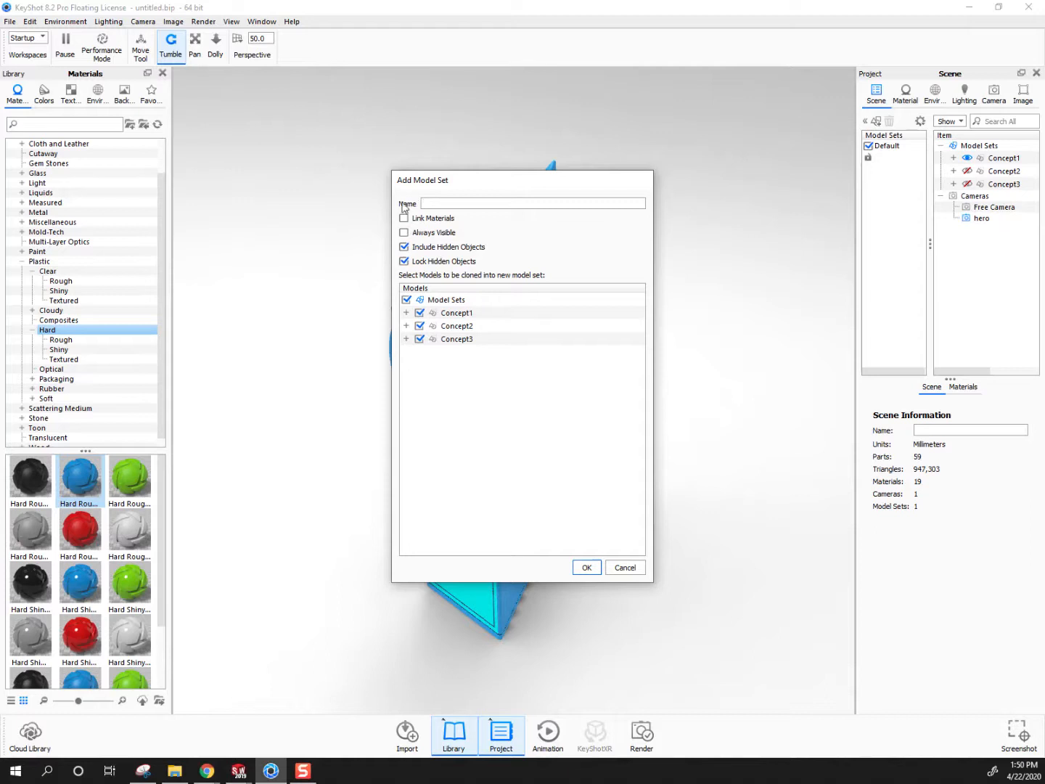
click(419, 339)
click(419, 326)
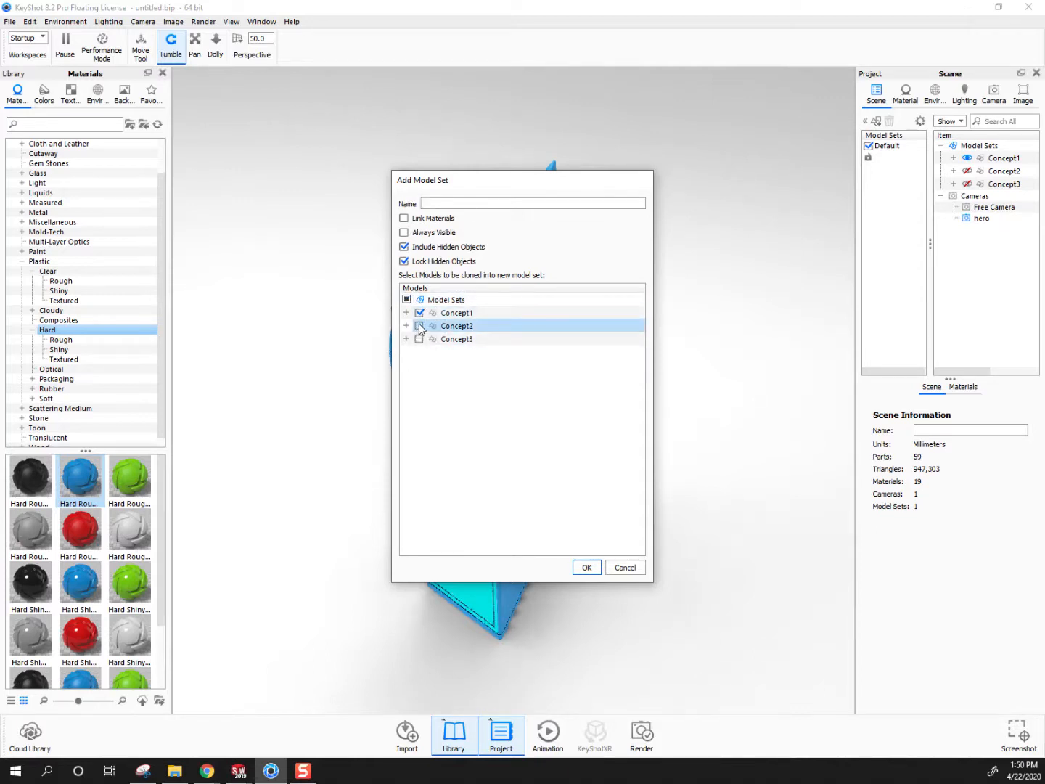
click(407, 300)
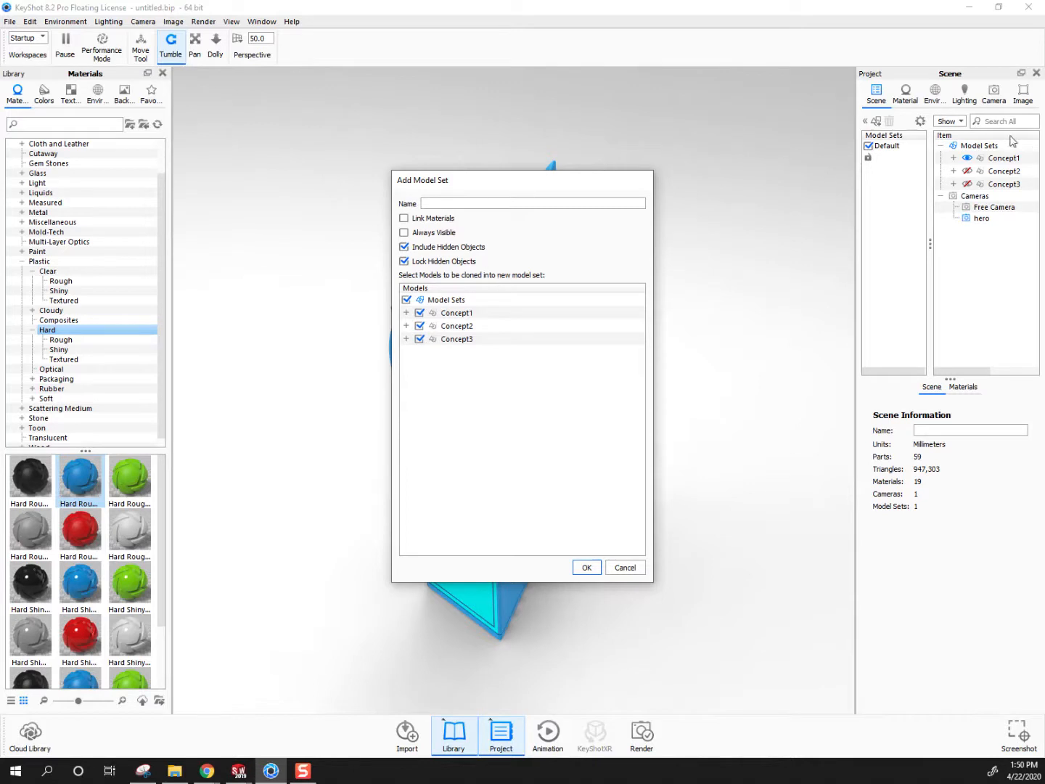
click(625, 567)
click(865, 121)
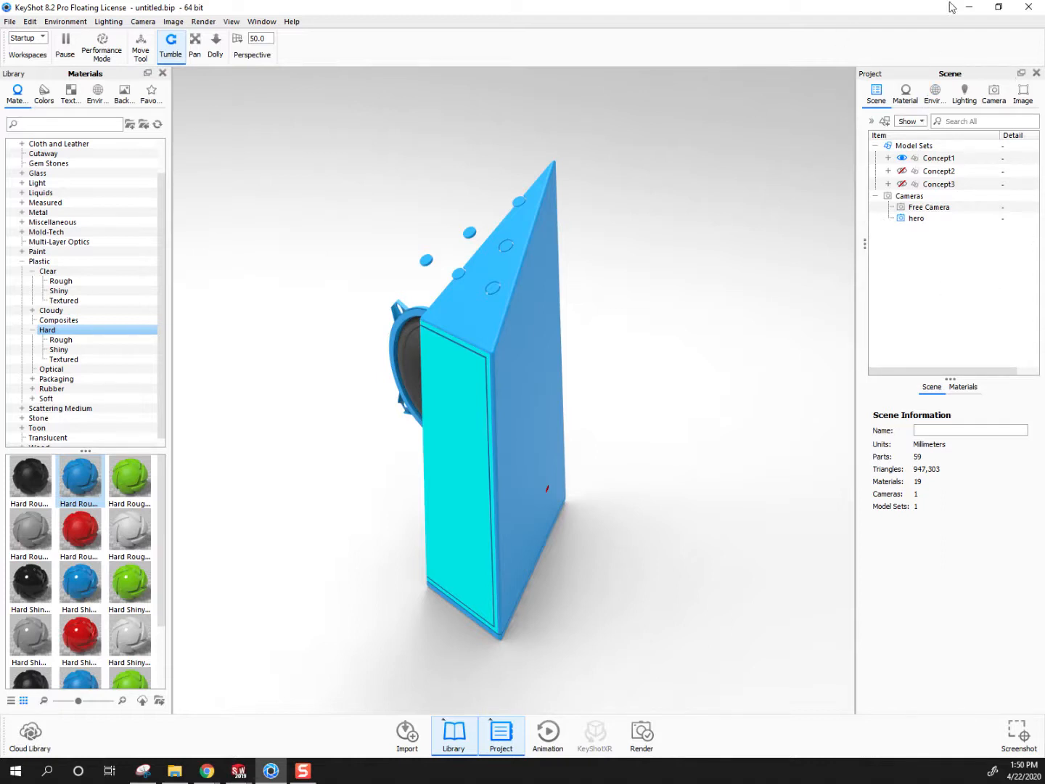
Add a model set named red that clones Concept1, Concept2 and Concept3, including hidden objects
click(872, 122)
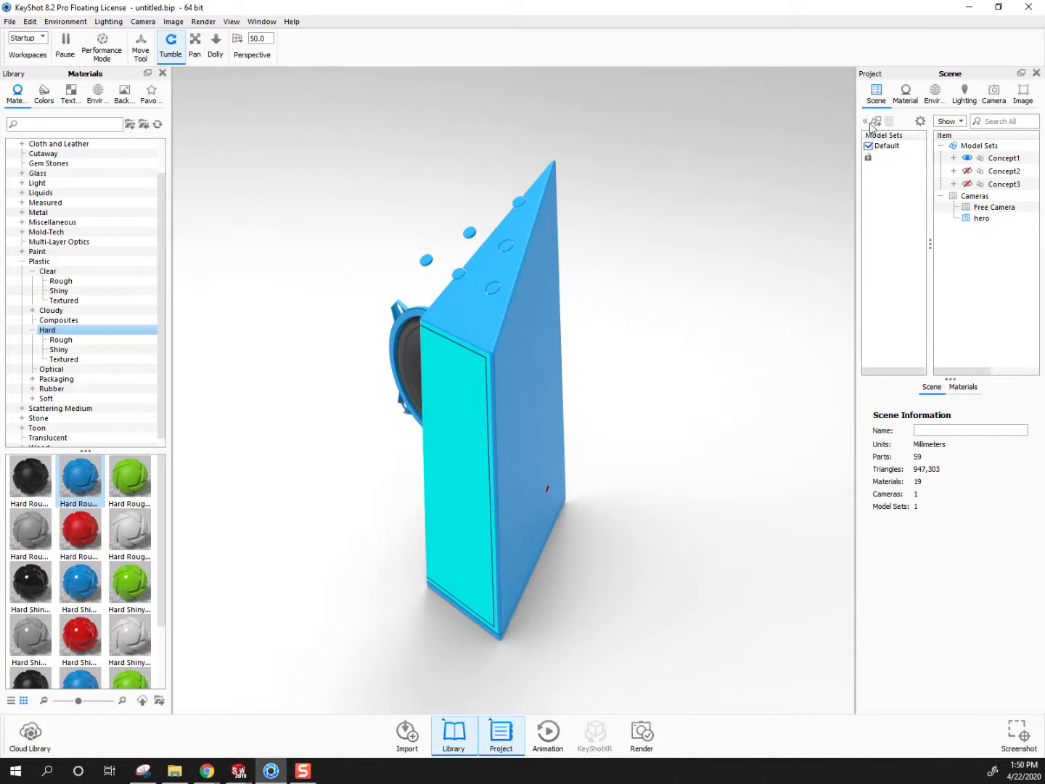
click(877, 123)
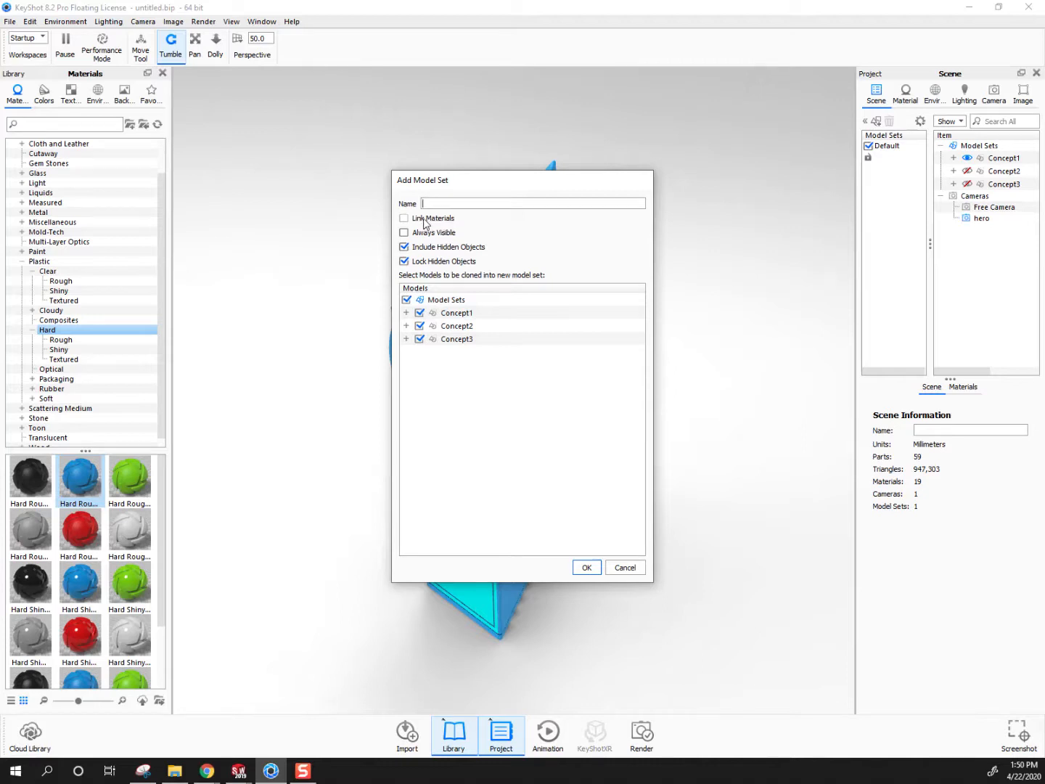
click(462, 315)
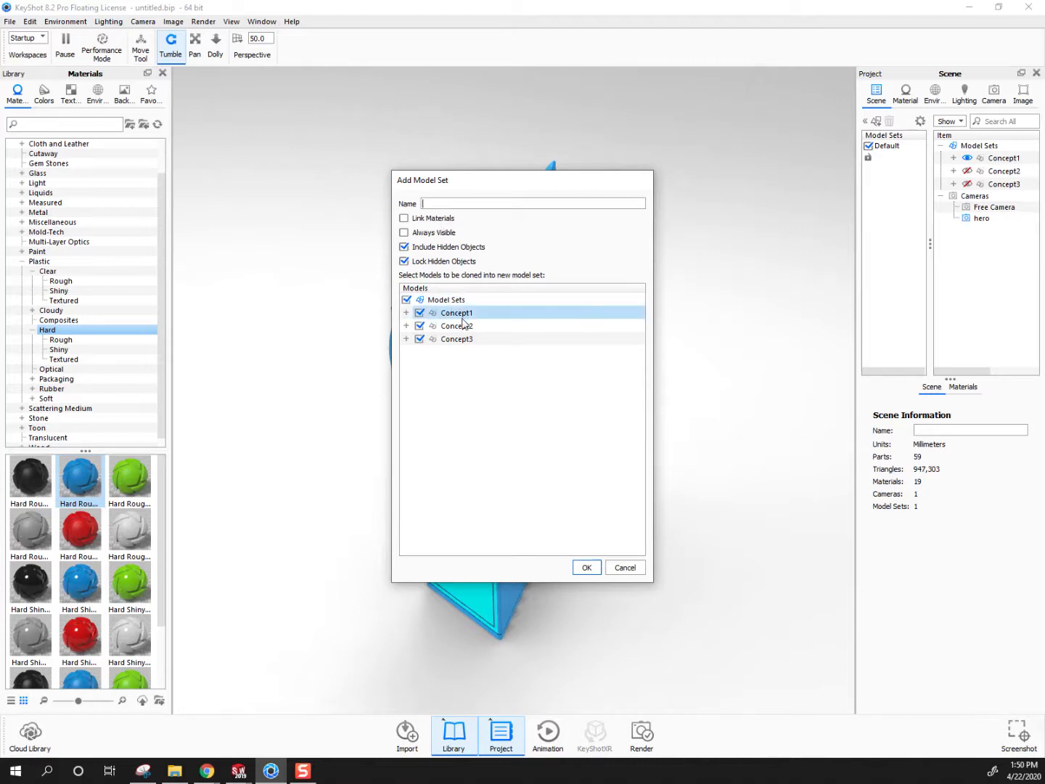
click(431, 204)
text(red)
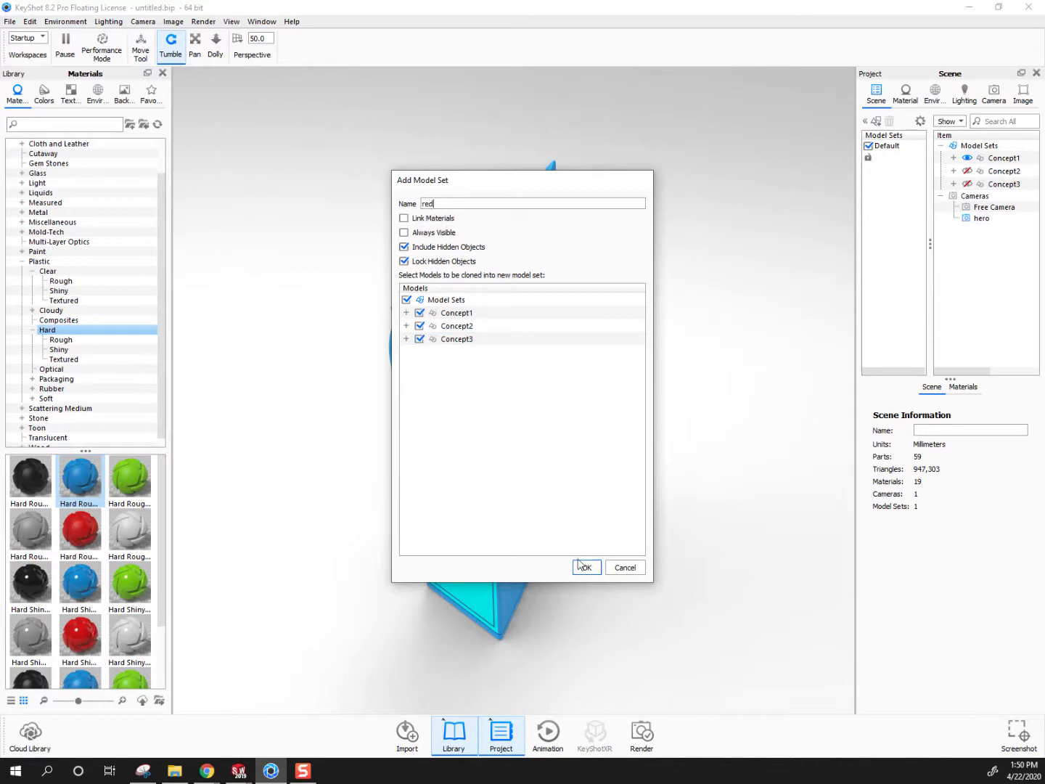
click(592, 566)
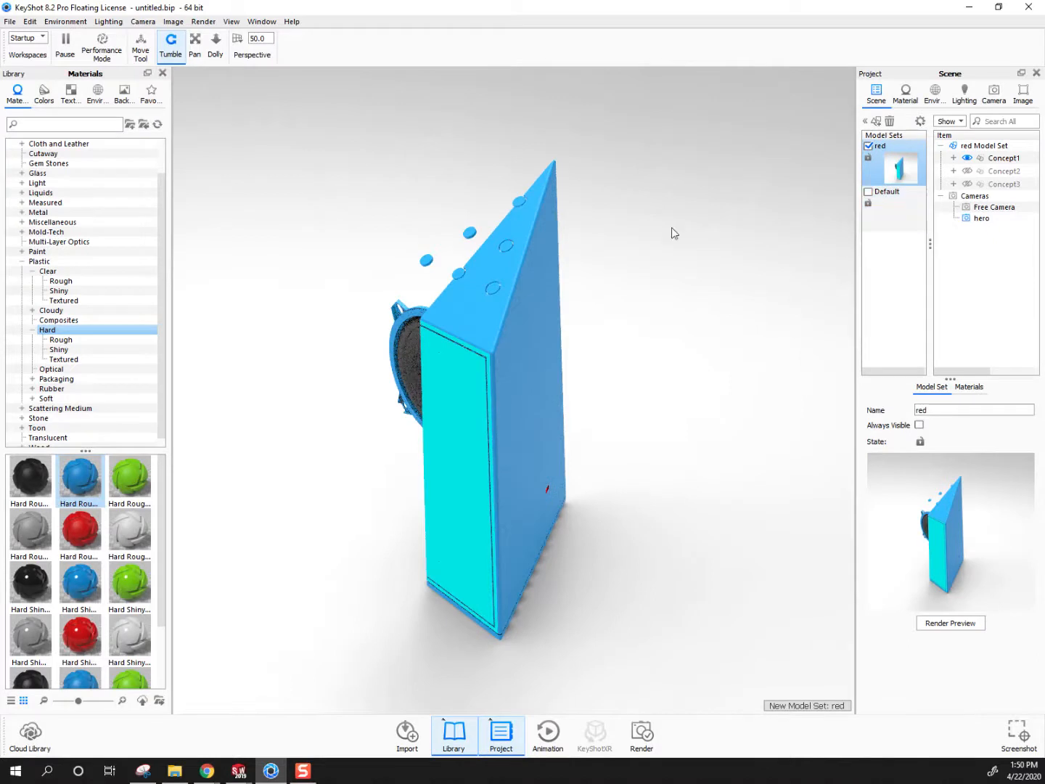
Apply the red Hard Rough plastic to Concept1's body in the red model set, and hide Concept1
drag(81, 530, 513, 421)
click(967, 157)
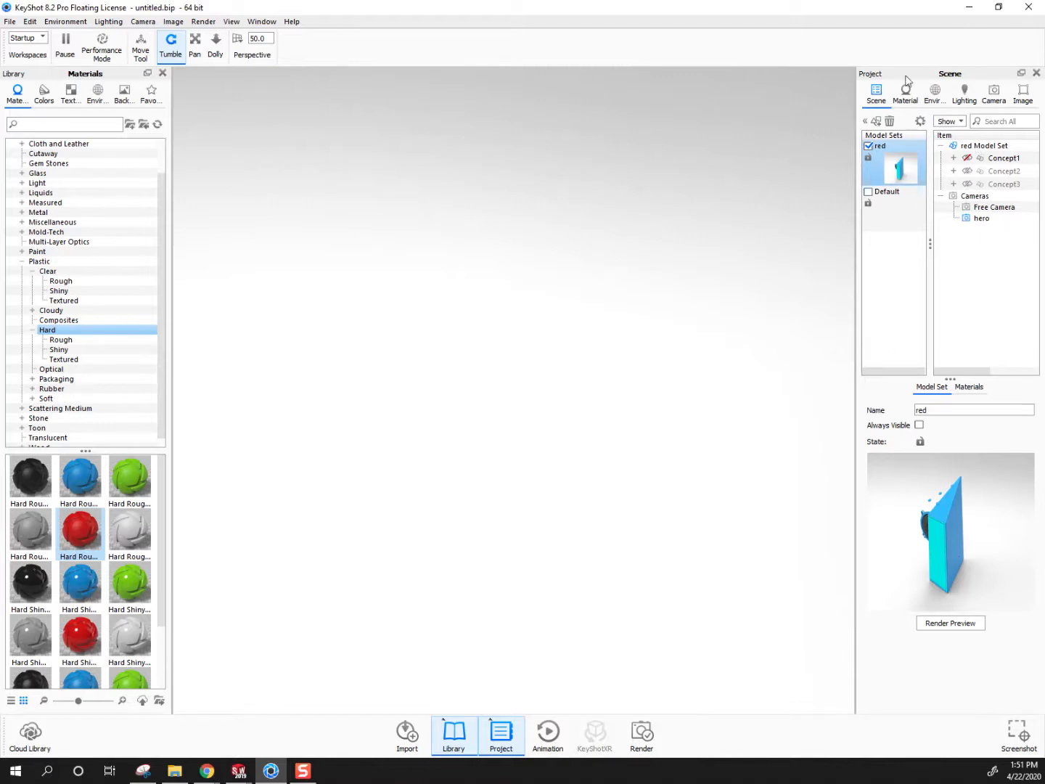
Widen the project panel to reveal the locks, and unlock Concept2 and Concept3 in the red model set
drag(858, 87, 735, 88)
click(1027, 172)
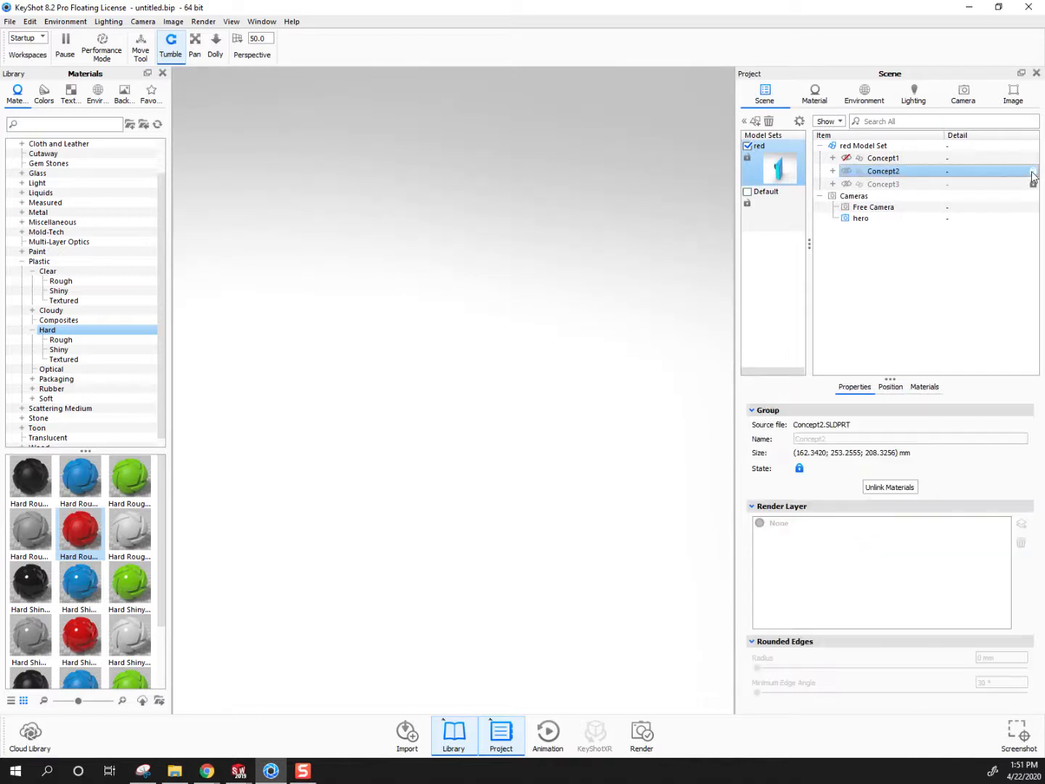
right_click(976, 173)
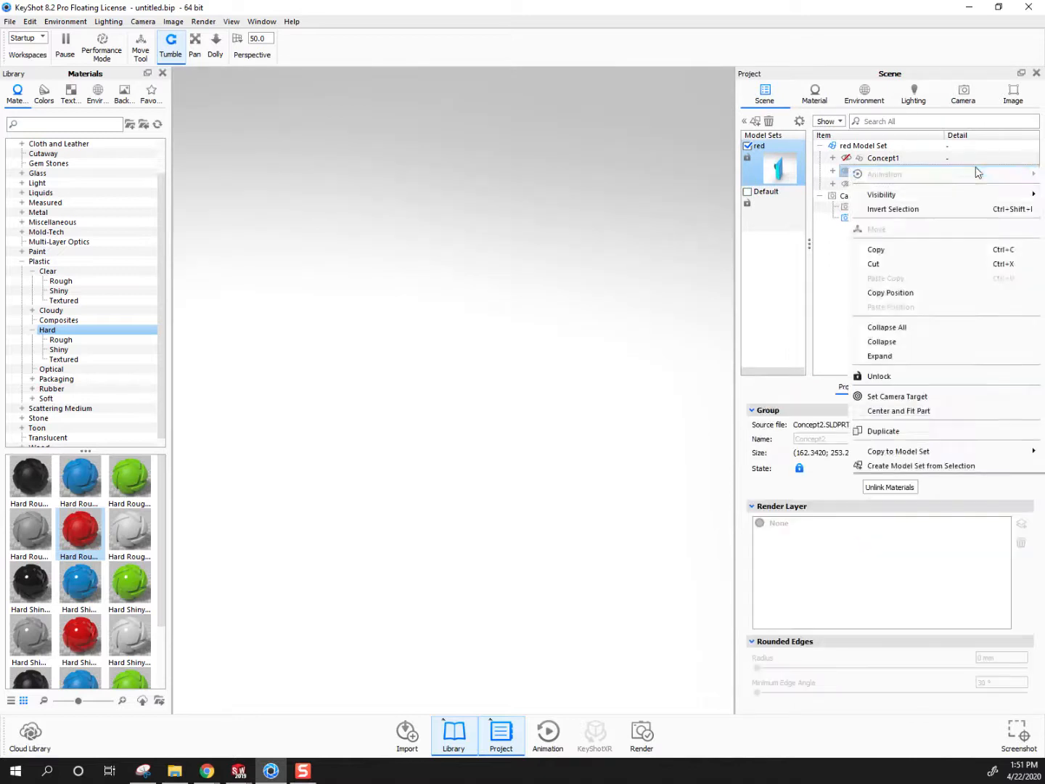
click(871, 382)
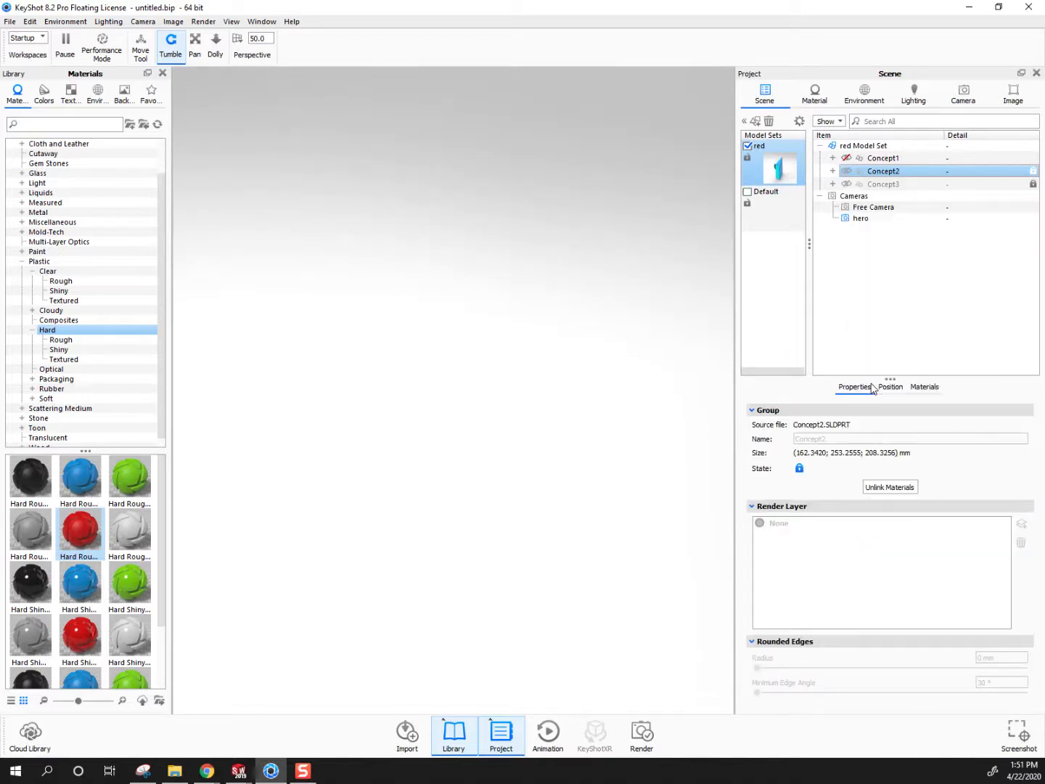
right_click(871, 174)
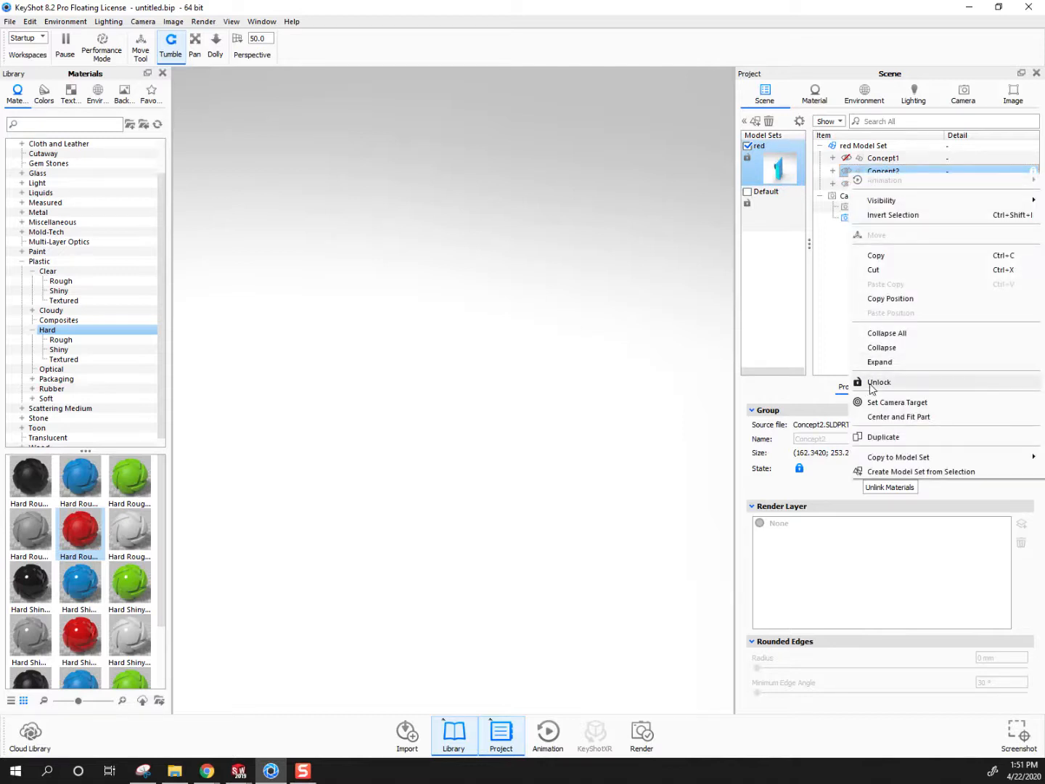
click(871, 384)
click(884, 183)
right_click(884, 184)
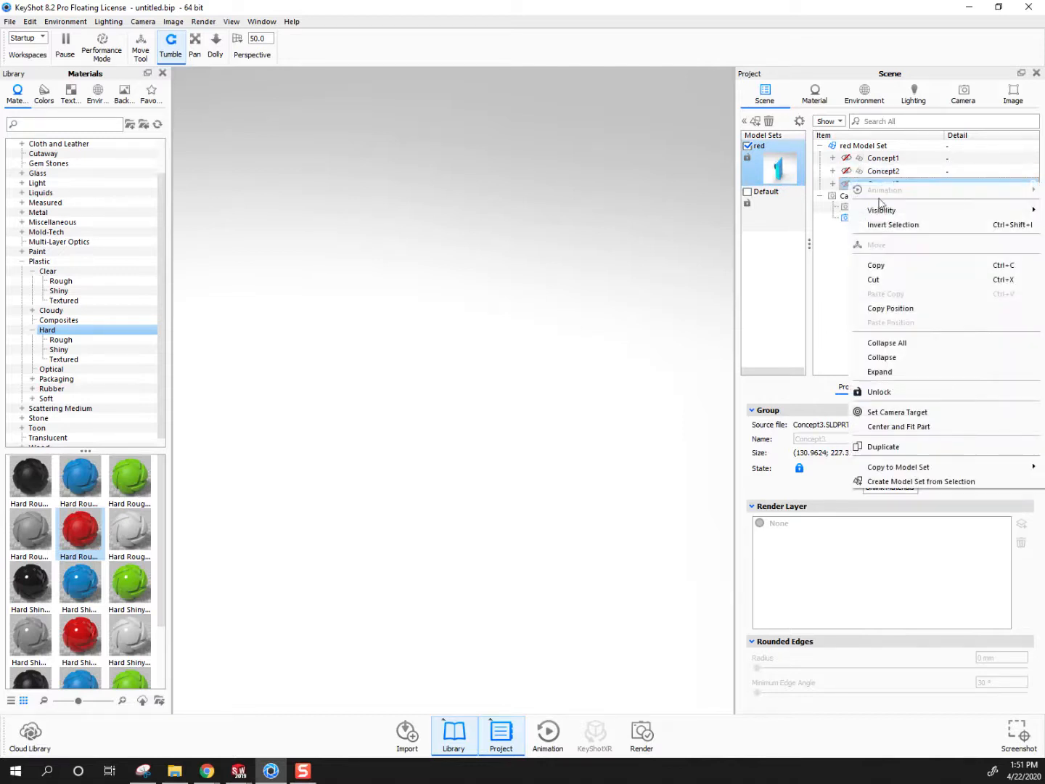
click(874, 391)
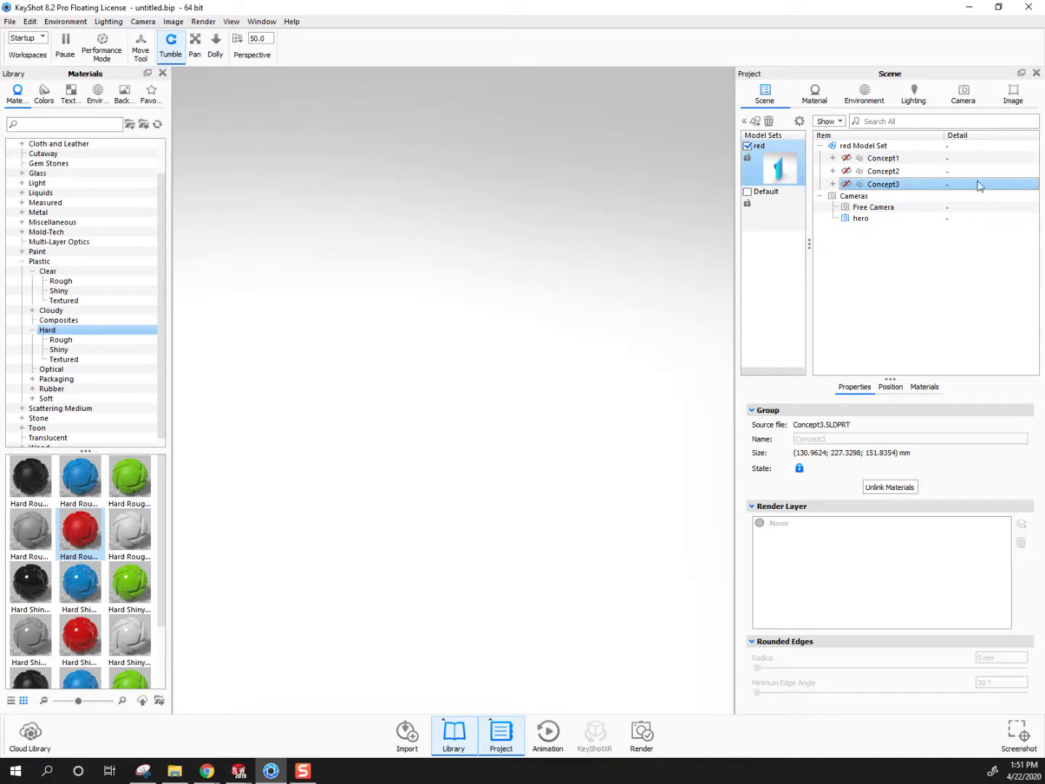
right_click(879, 186)
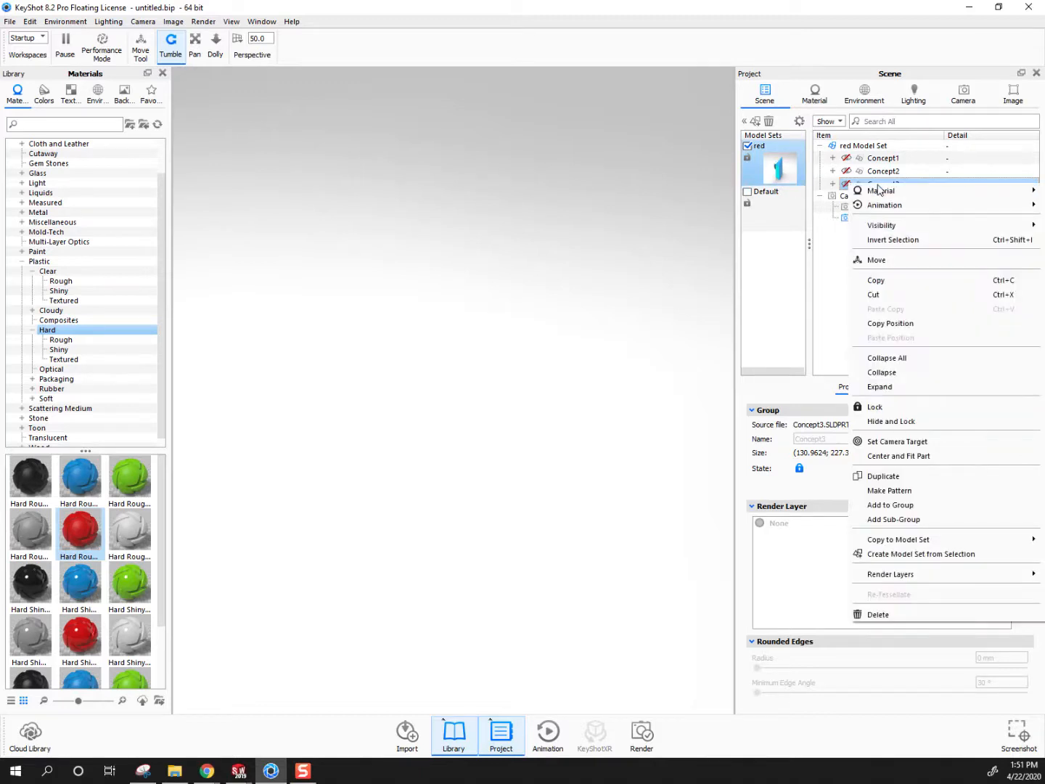
click(833, 264)
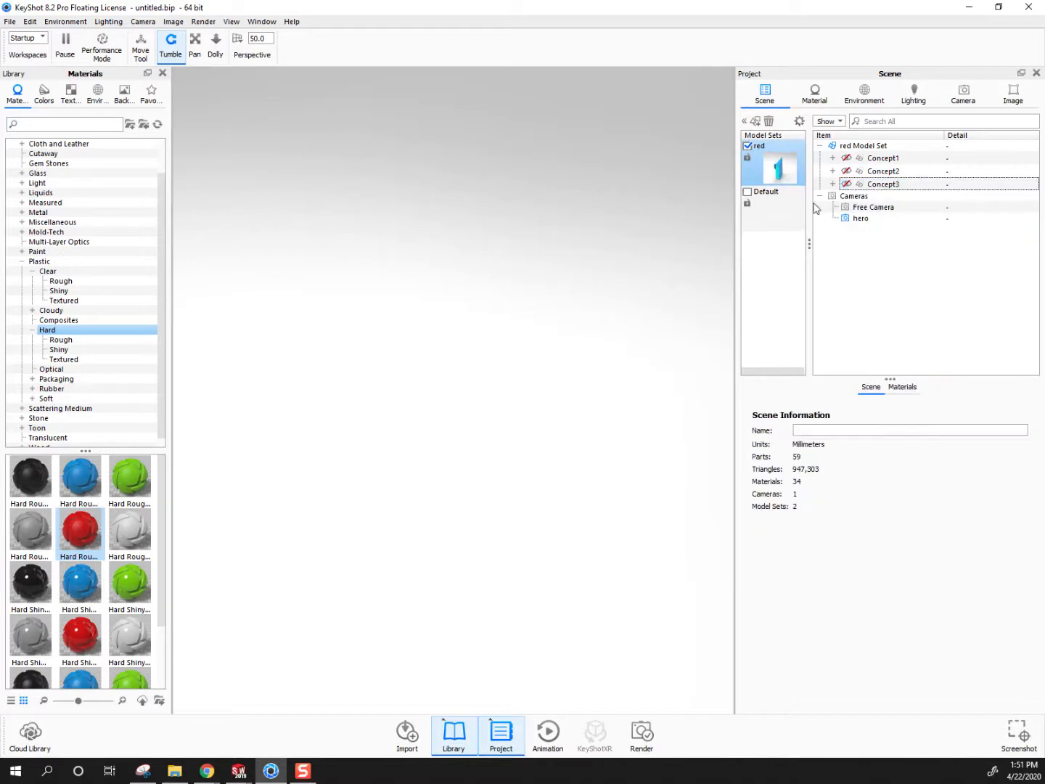
Cycle the visibility of Concept2, Concept3 and Concept1 in the red model set to review each red variant alone
click(846, 171)
click(846, 184)
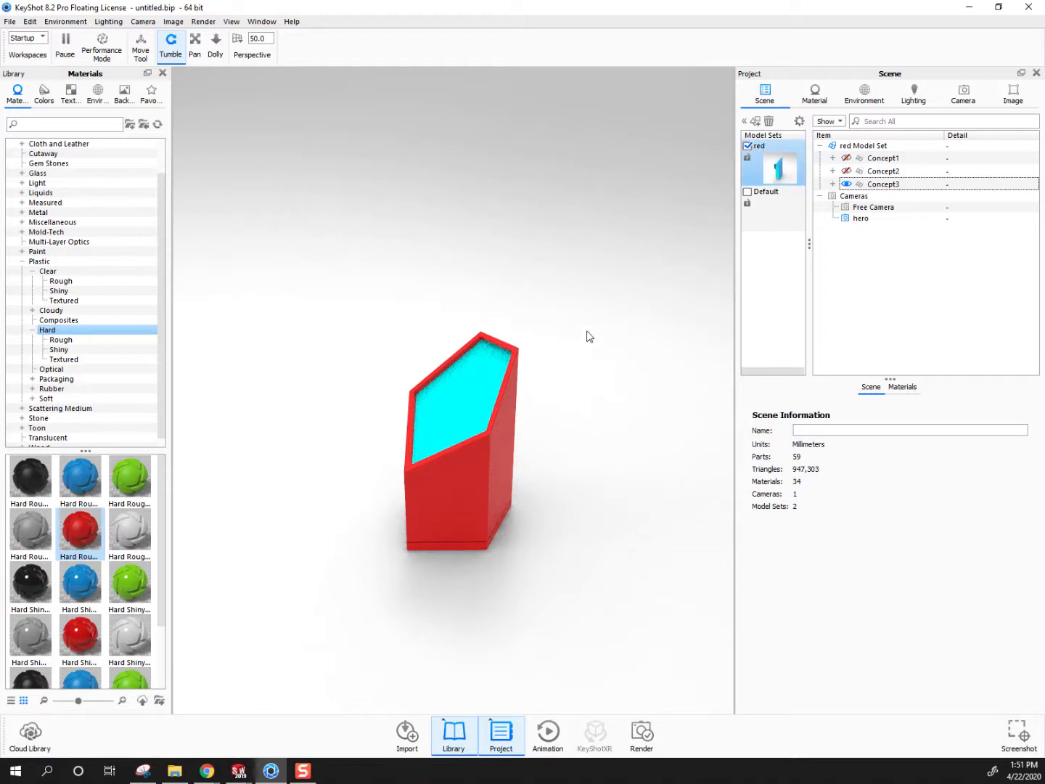
click(846, 184)
click(845, 170)
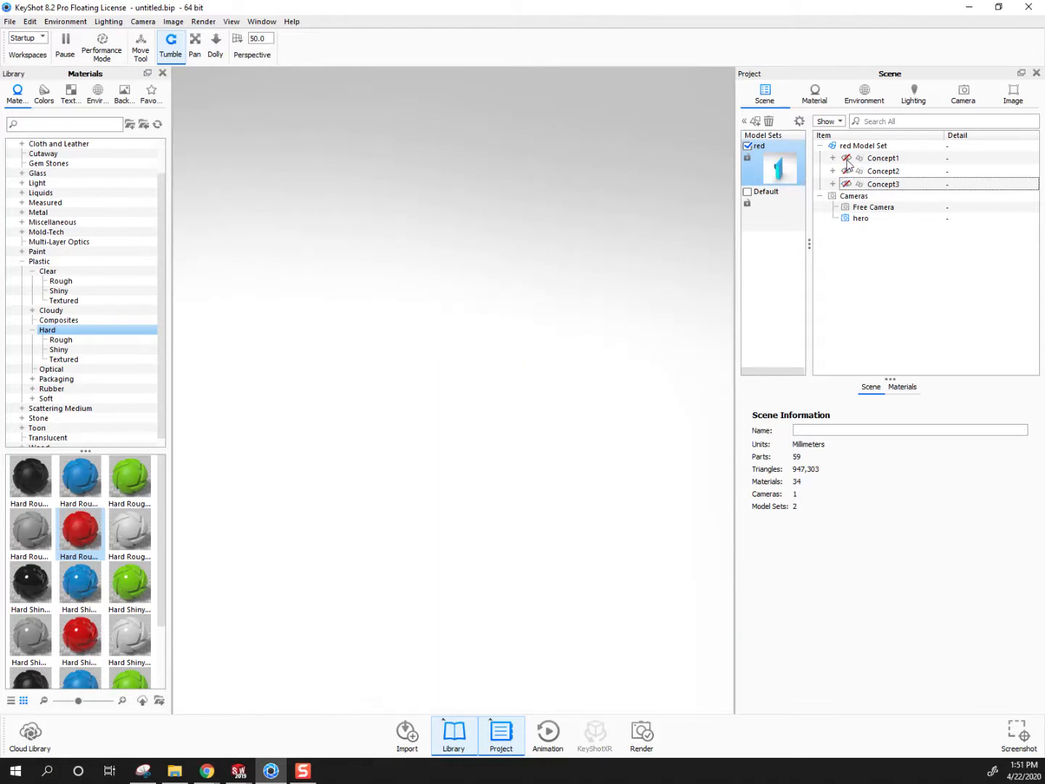
click(847, 158)
Switch from the red to the Default model set and review its concepts one at a time, leaving only Concept3 shown
click(748, 192)
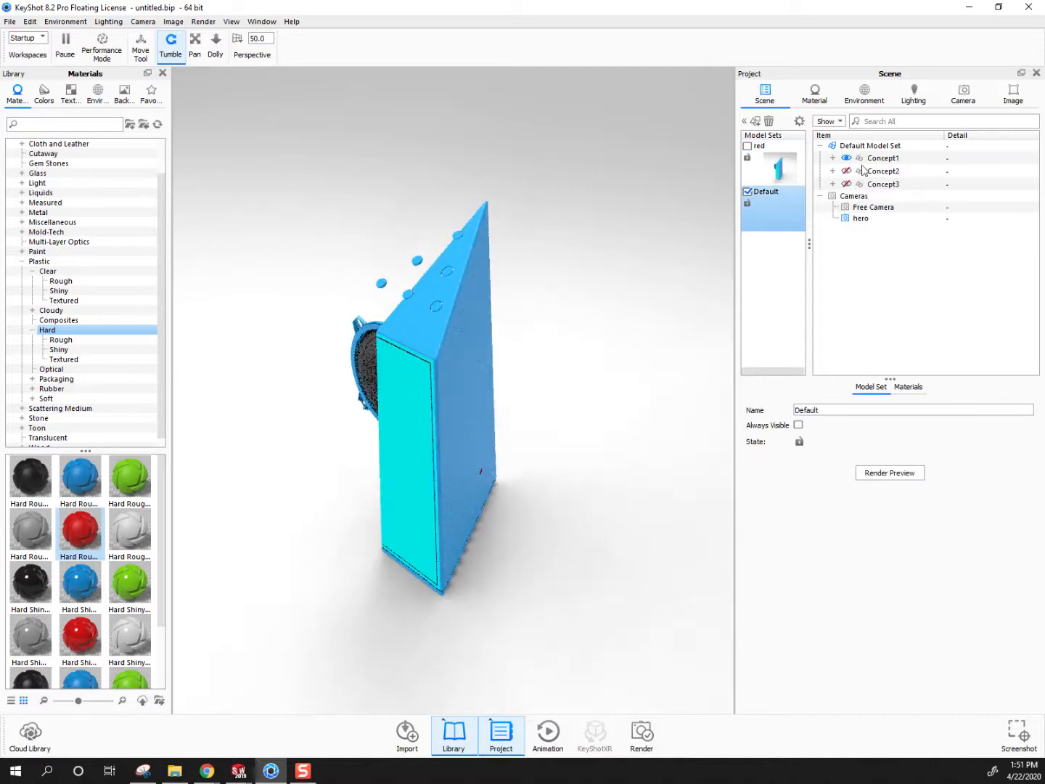
click(846, 158)
click(846, 171)
click(846, 171)
click(846, 184)
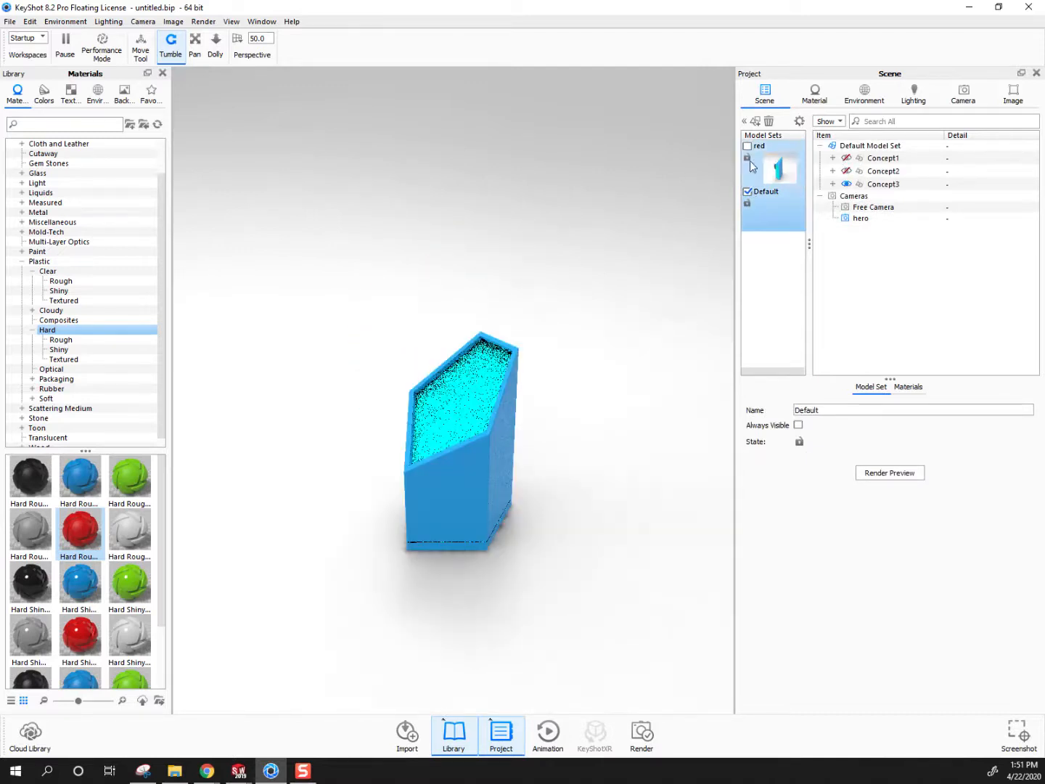